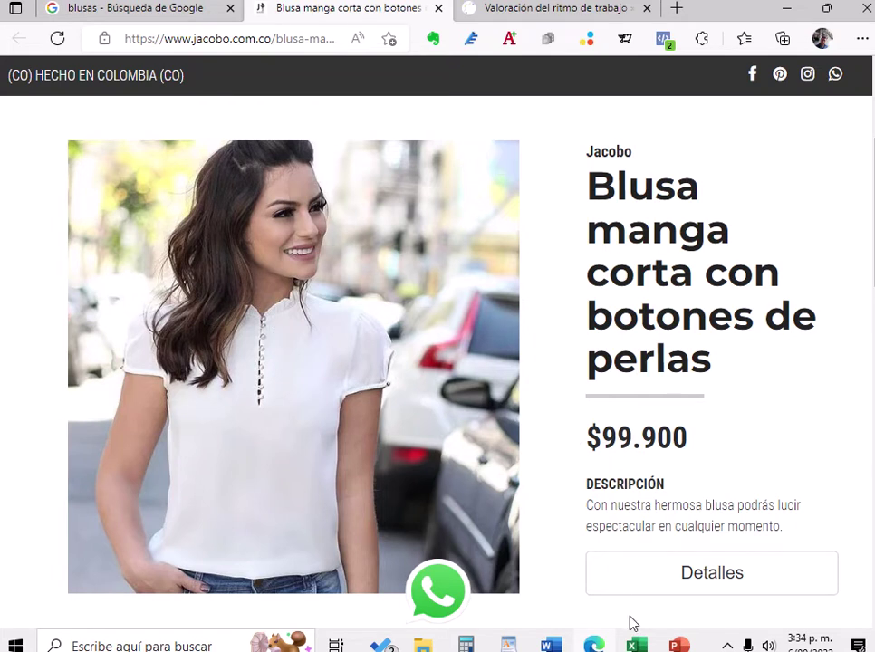
Switch to the Formato Estudio de Tpos workbook in Excel and examine the operation name cells for operations 1 to 5.
click(637, 646)
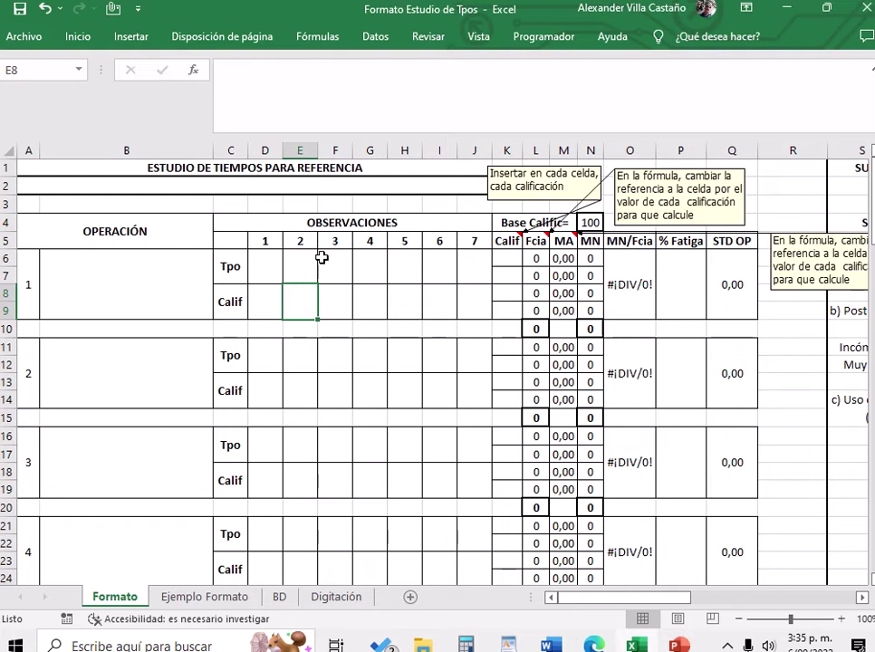
click(152, 271)
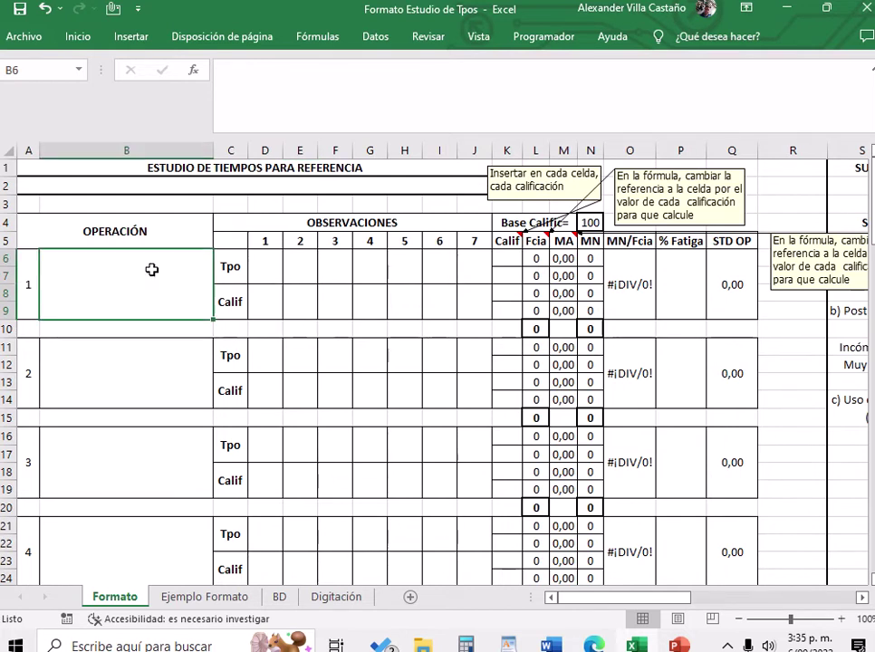
click(136, 371)
scroll(140, 366, down, 1)
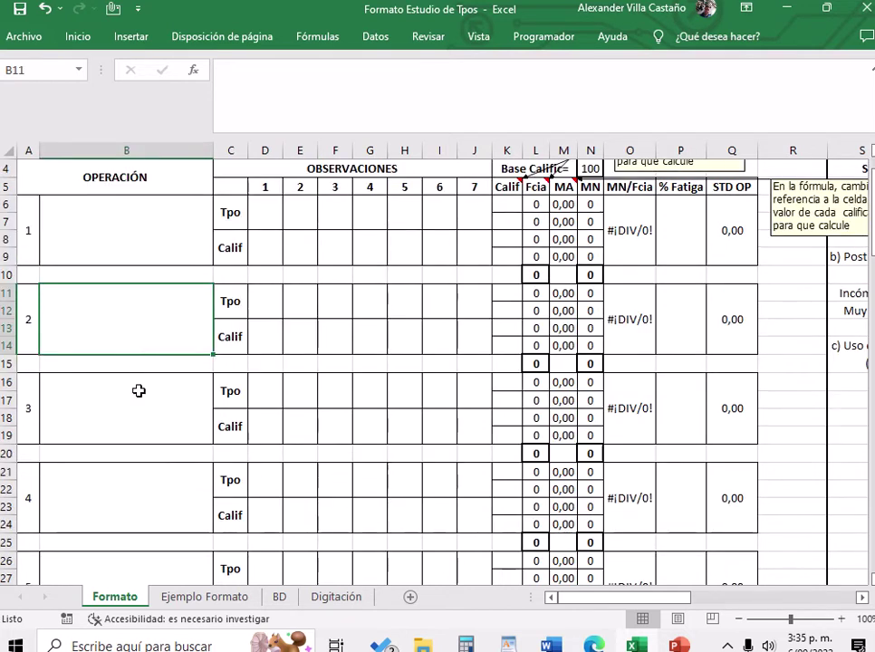
click(140, 390)
click(151, 261)
click(143, 312)
scroll(137, 330, down, 1)
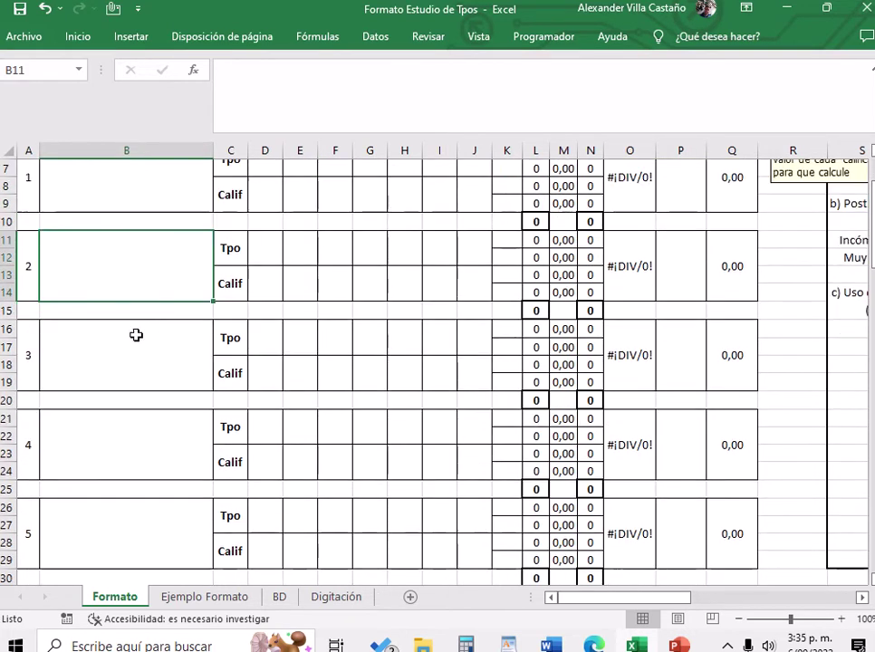
click(134, 338)
scroll(117, 362, down, 1)
click(110, 379)
scroll(110, 379, up, 3)
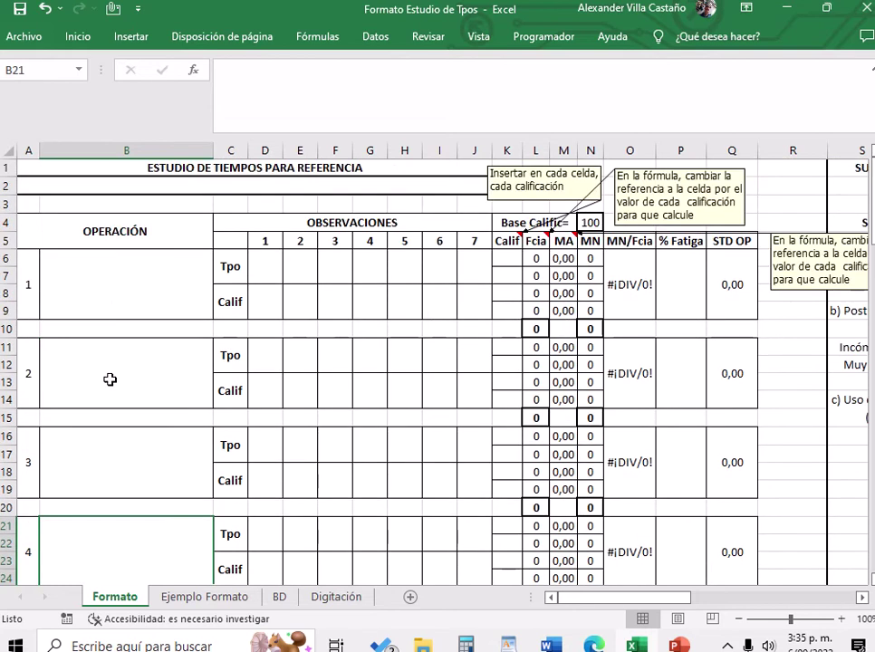
click(115, 304)
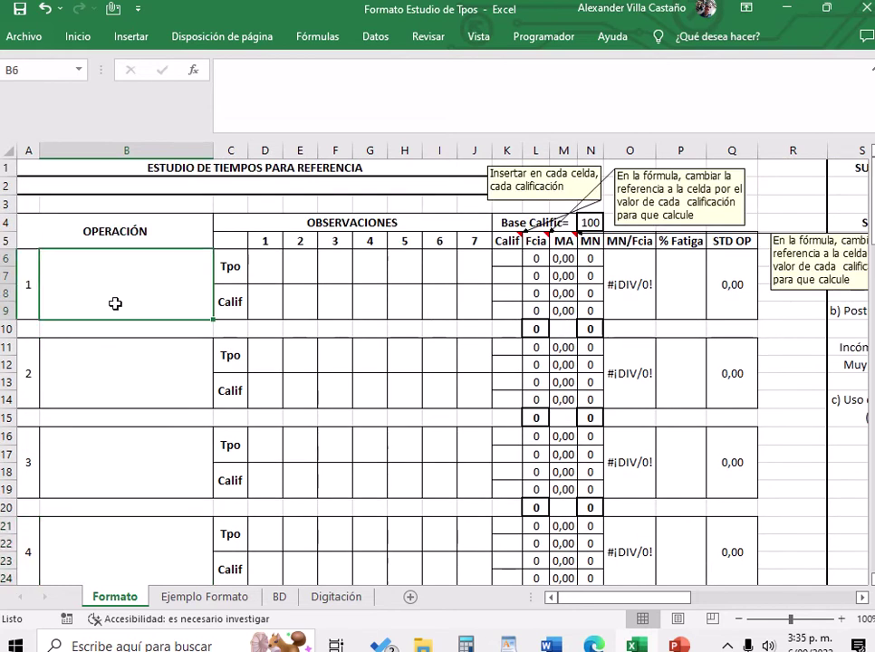
click(146, 388)
scroll(142, 383, down, 1)
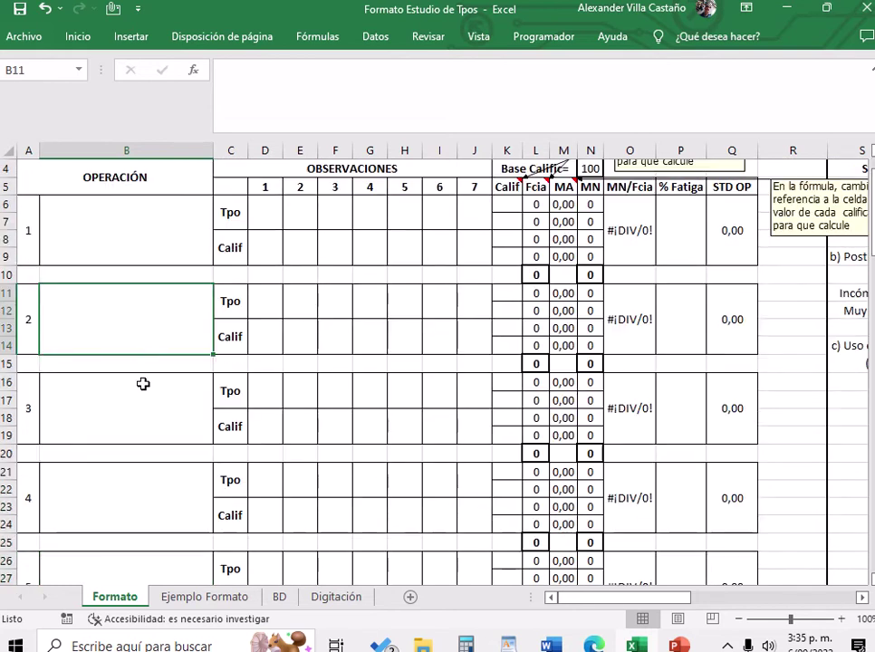
click(138, 407)
scroll(138, 406, down, 1)
click(119, 443)
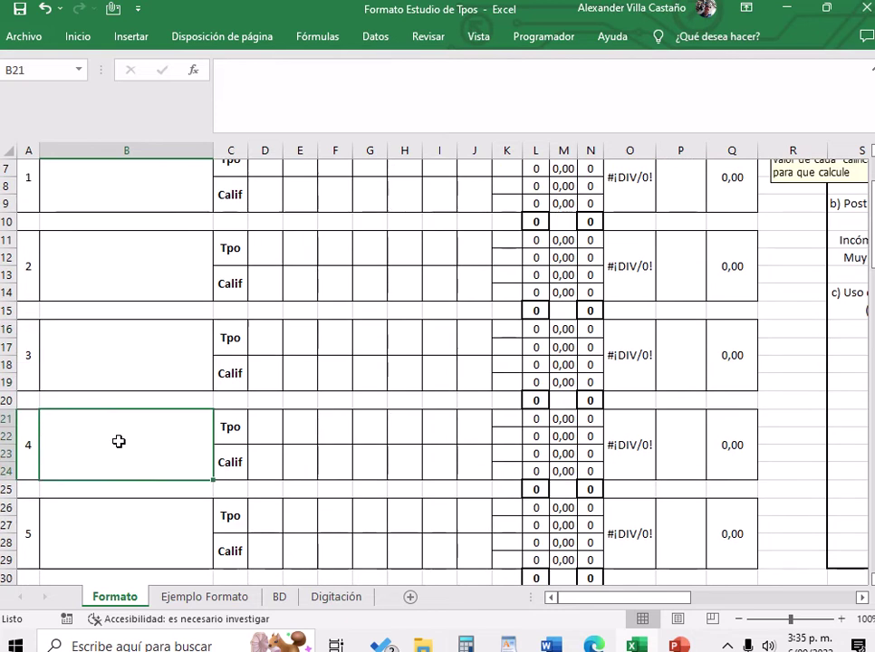
scroll(113, 453, down, 1)
click(111, 462)
scroll(191, 397, up, 3)
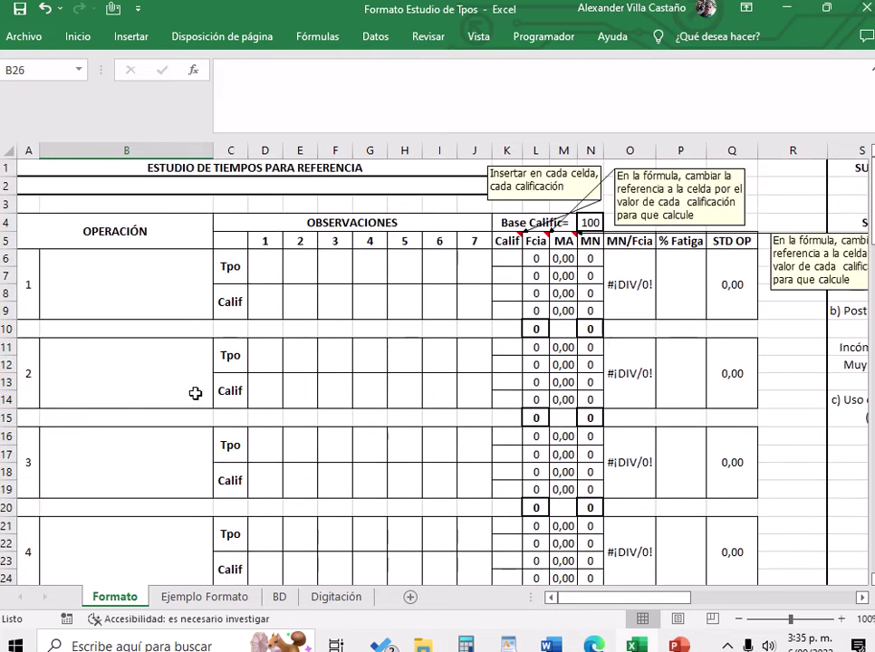
Examine the Tpo cells for observations 1 to 7 of operation 1.
click(264, 270)
click(298, 268)
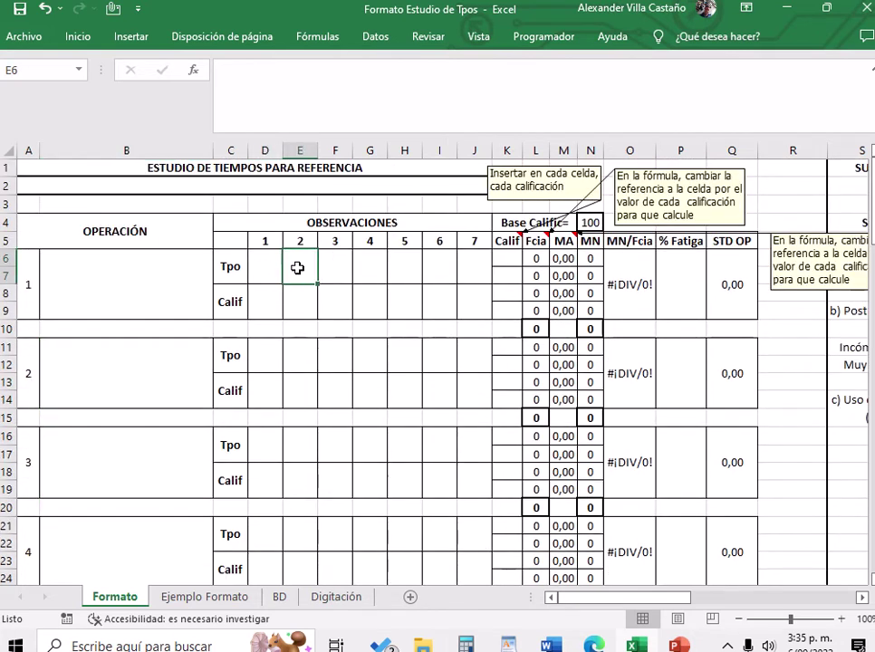
click(340, 267)
click(368, 267)
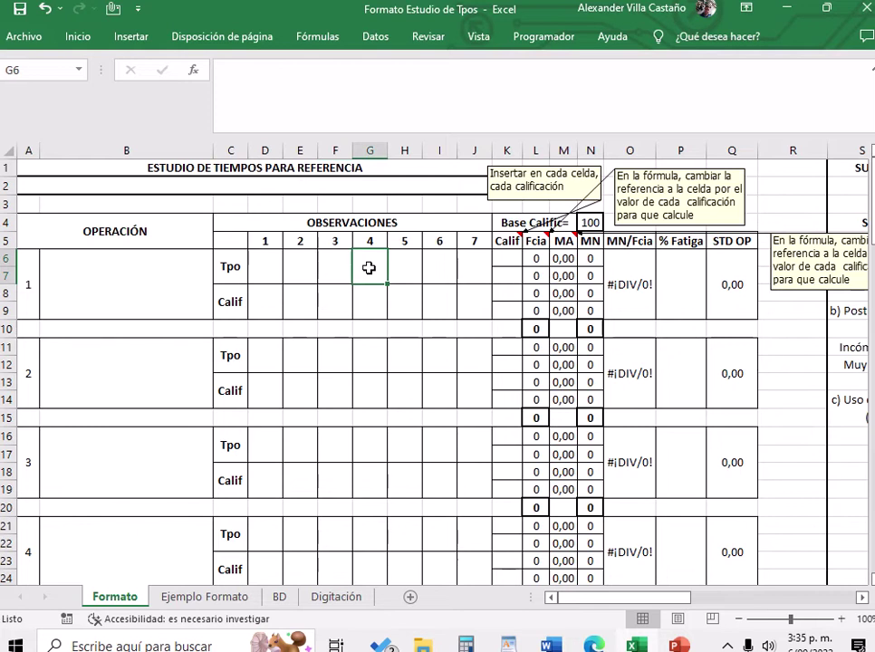
click(411, 267)
click(447, 267)
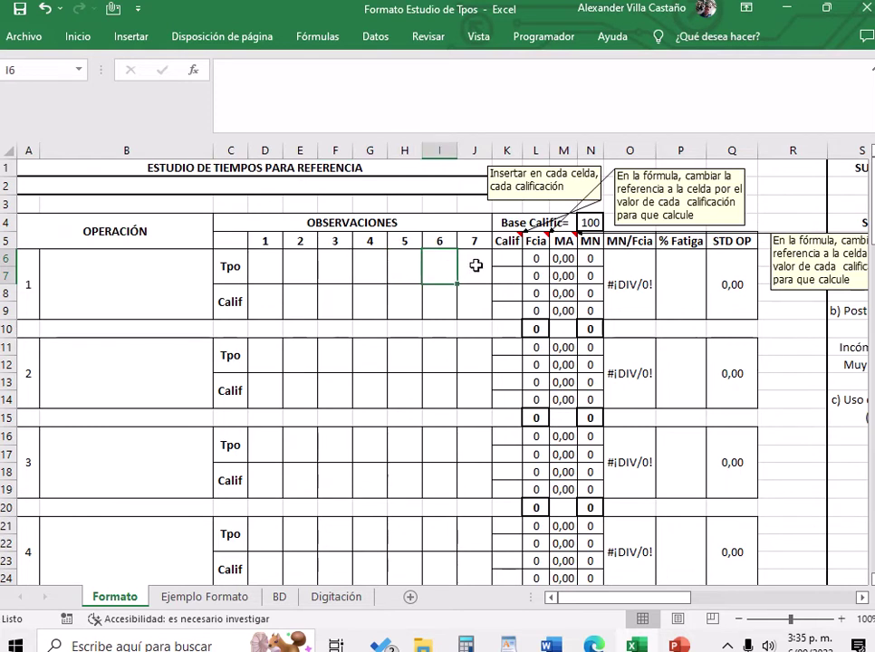
click(475, 266)
click(439, 265)
click(341, 267)
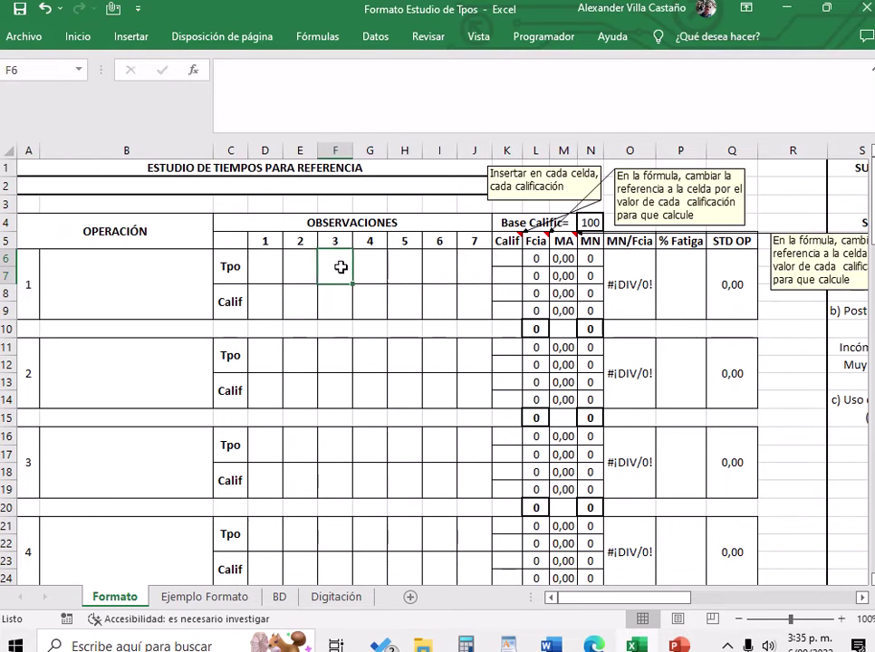
click(273, 267)
click(306, 266)
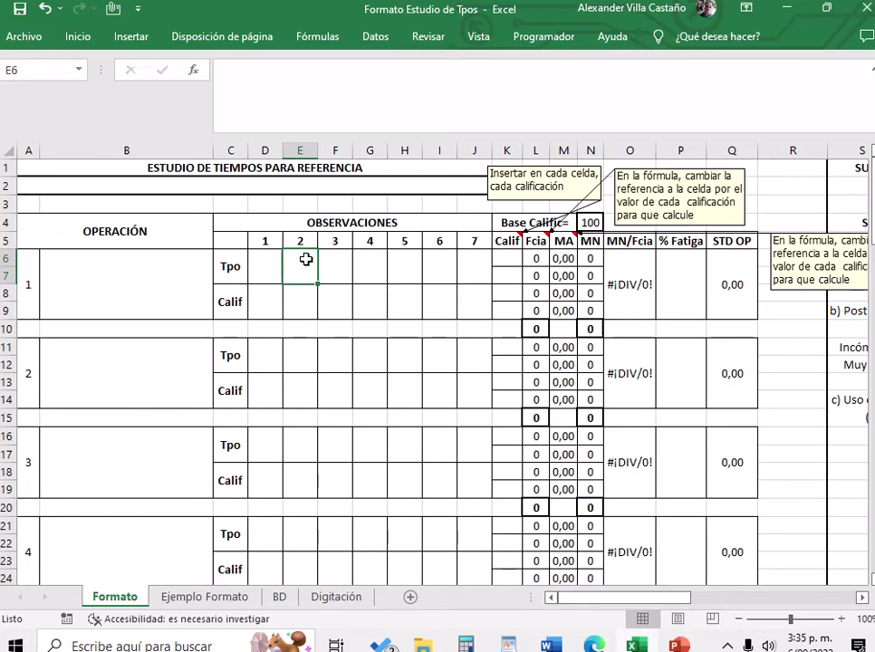
click(271, 263)
click(307, 274)
click(336, 272)
click(299, 269)
click(261, 264)
click(298, 269)
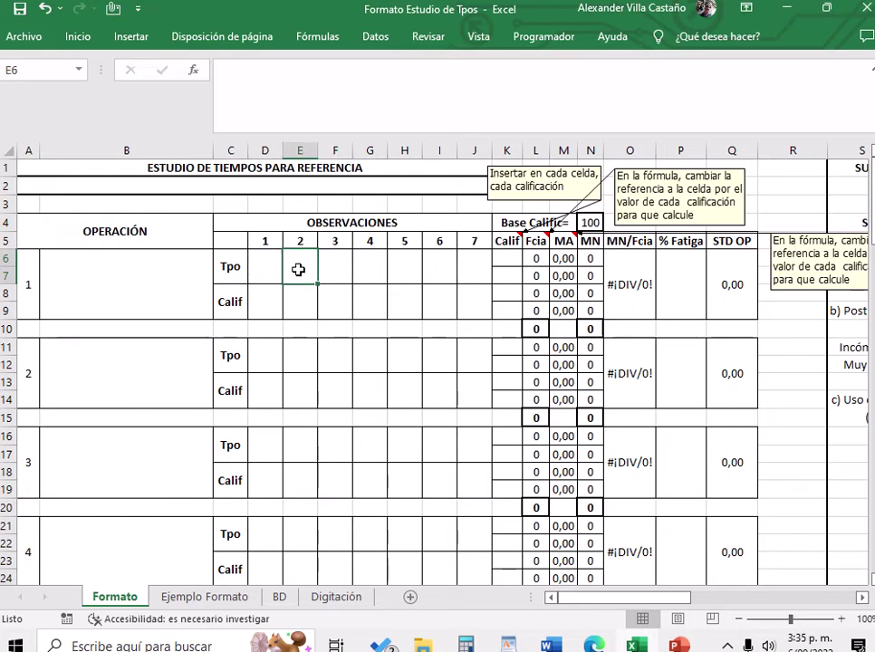
click(339, 273)
click(366, 272)
click(414, 272)
click(439, 267)
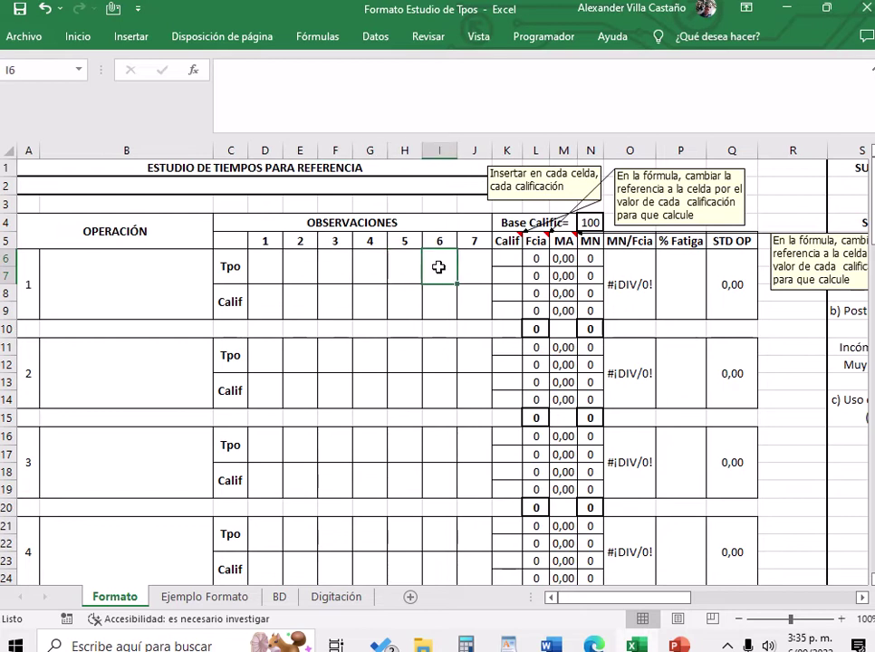
click(476, 267)
click(444, 267)
click(398, 263)
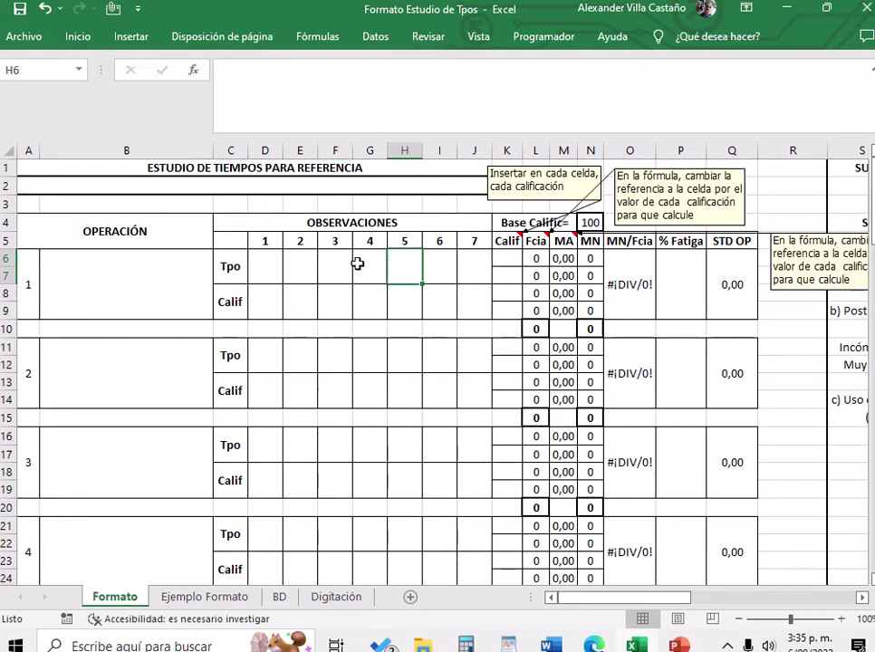
click(321, 263)
click(288, 262)
click(264, 261)
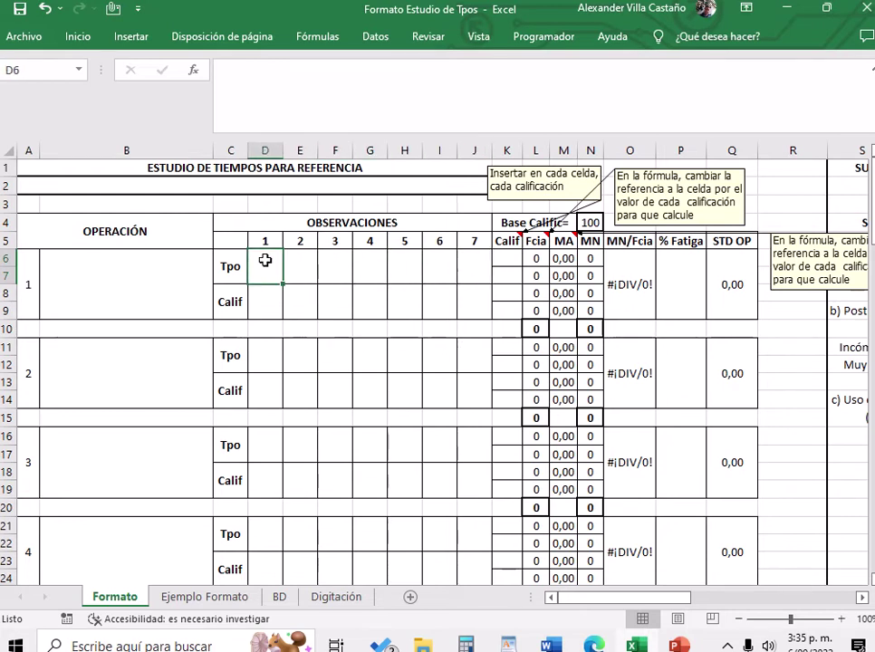
click(299, 267)
click(337, 267)
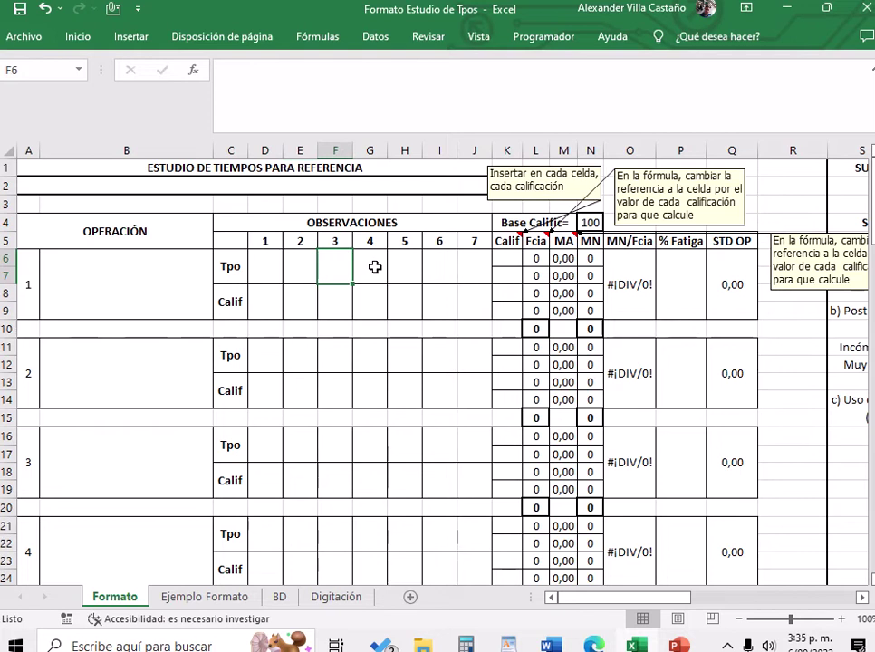
click(374, 267)
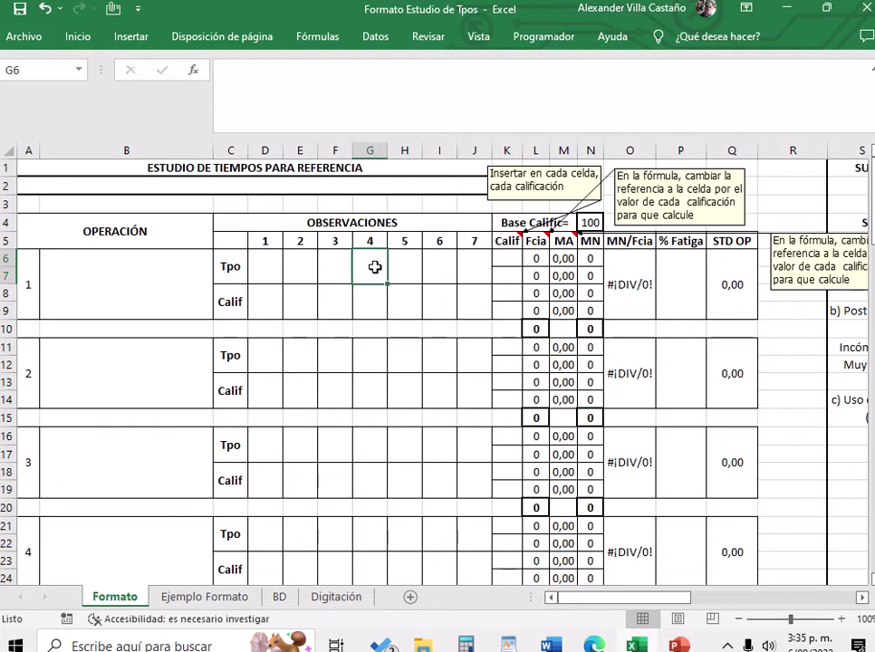
click(404, 270)
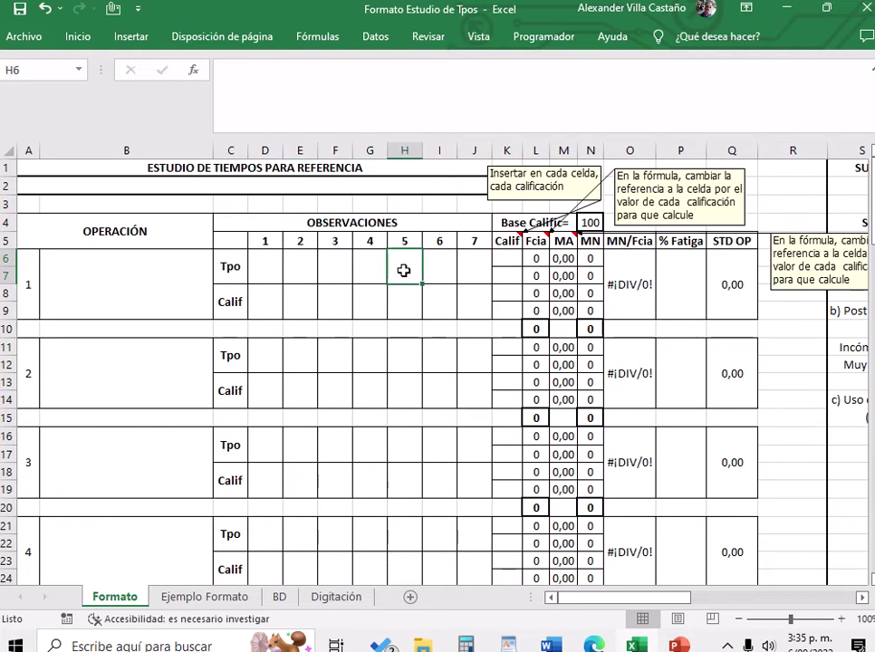
click(368, 271)
click(326, 264)
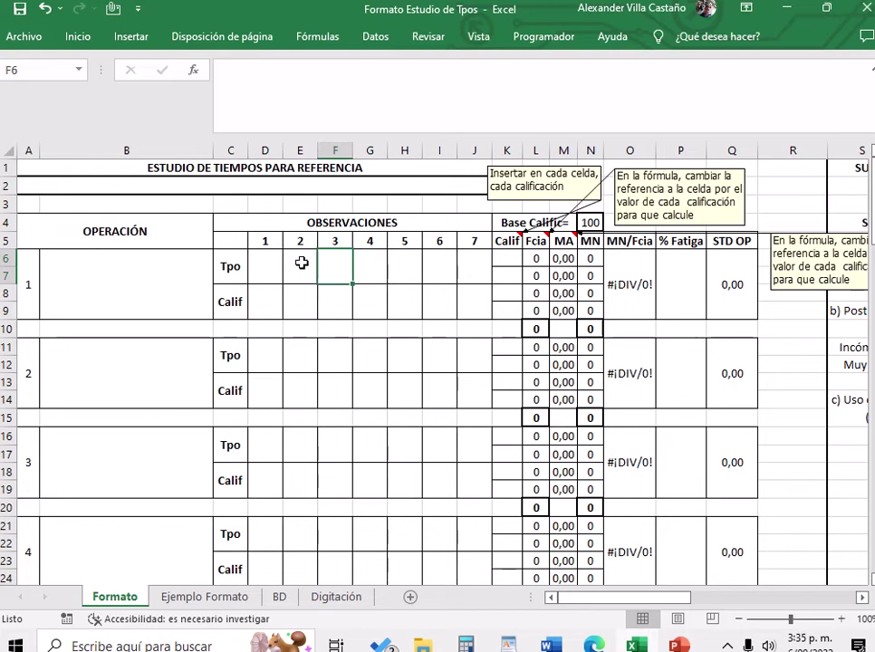
click(301, 262)
click(267, 262)
click(293, 267)
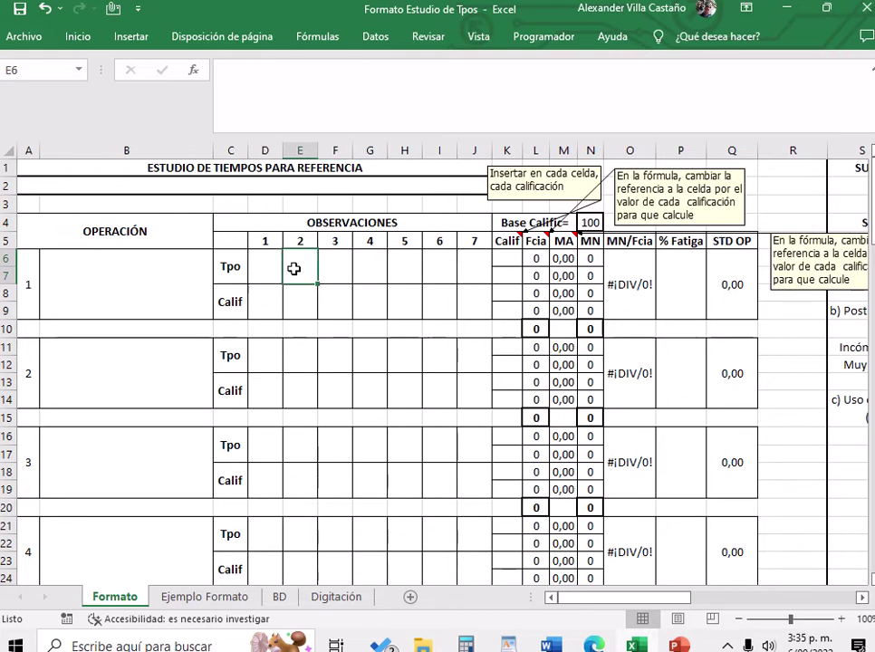
click(333, 268)
click(371, 270)
click(414, 267)
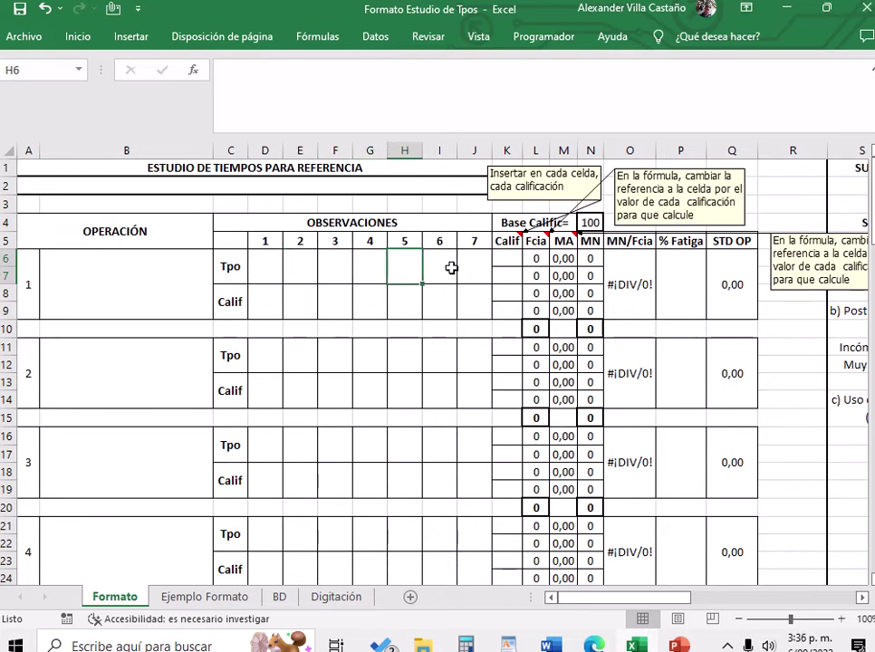
click(450, 269)
click(410, 263)
click(374, 261)
click(341, 262)
click(311, 262)
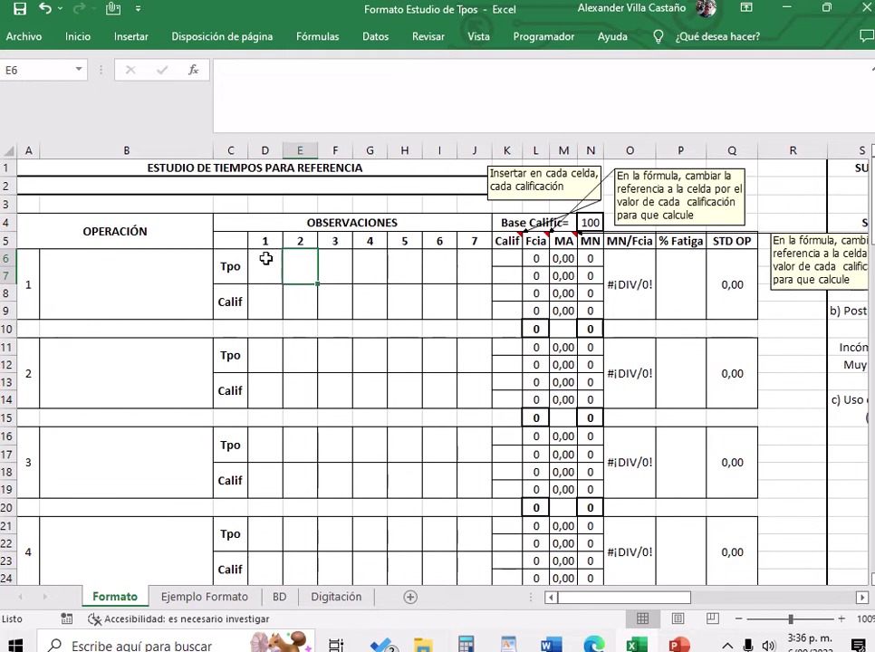
click(266, 261)
click(300, 267)
click(335, 266)
click(370, 267)
click(404, 267)
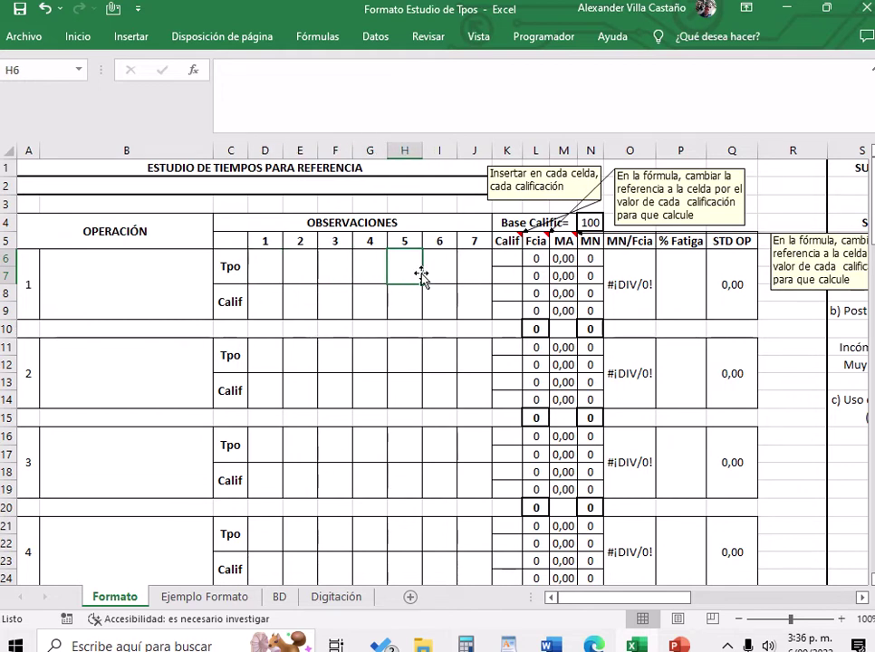
Examine the Calif cells for observations 1 to 6 of operation 1.
click(271, 306)
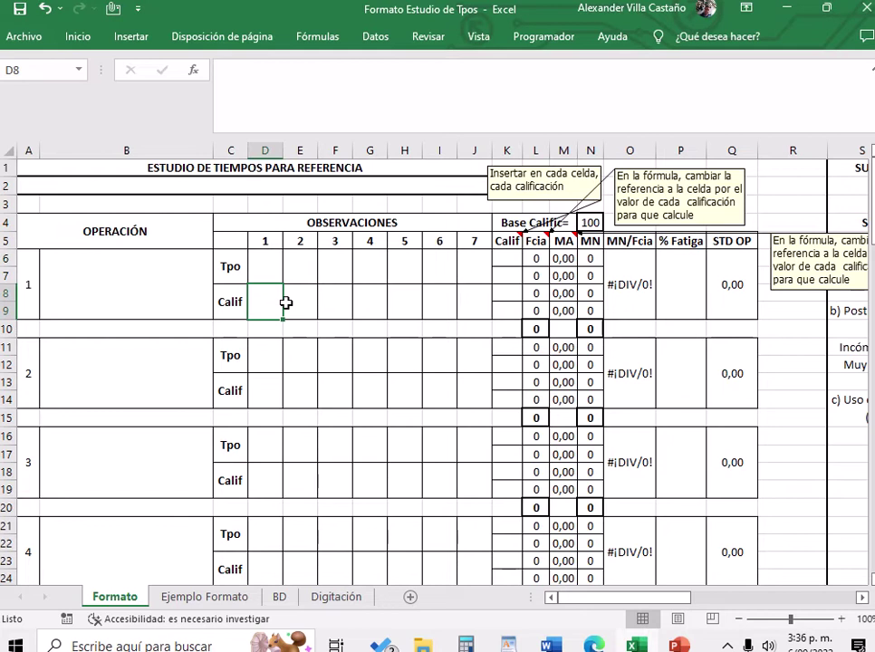
click(296, 301)
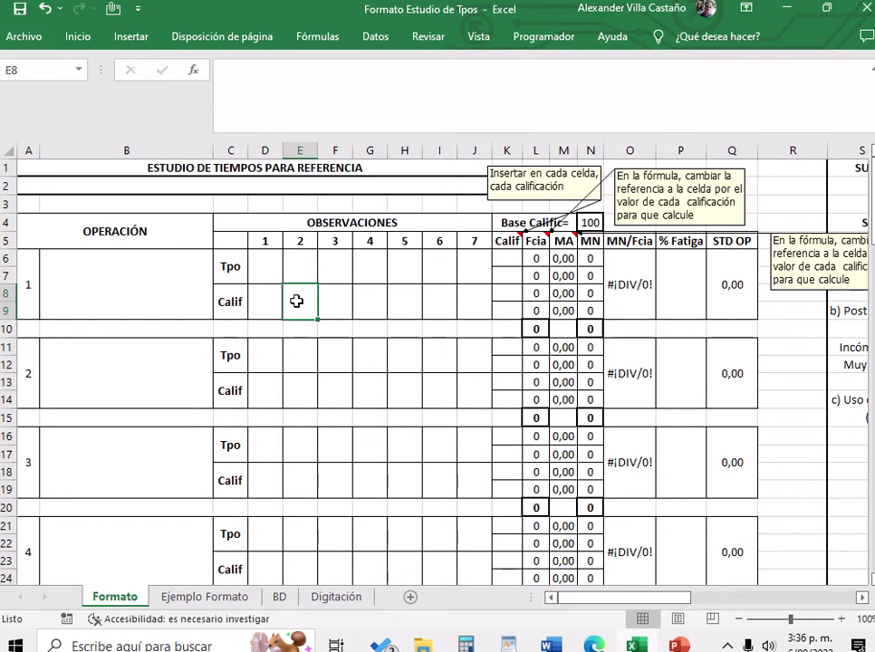
click(338, 302)
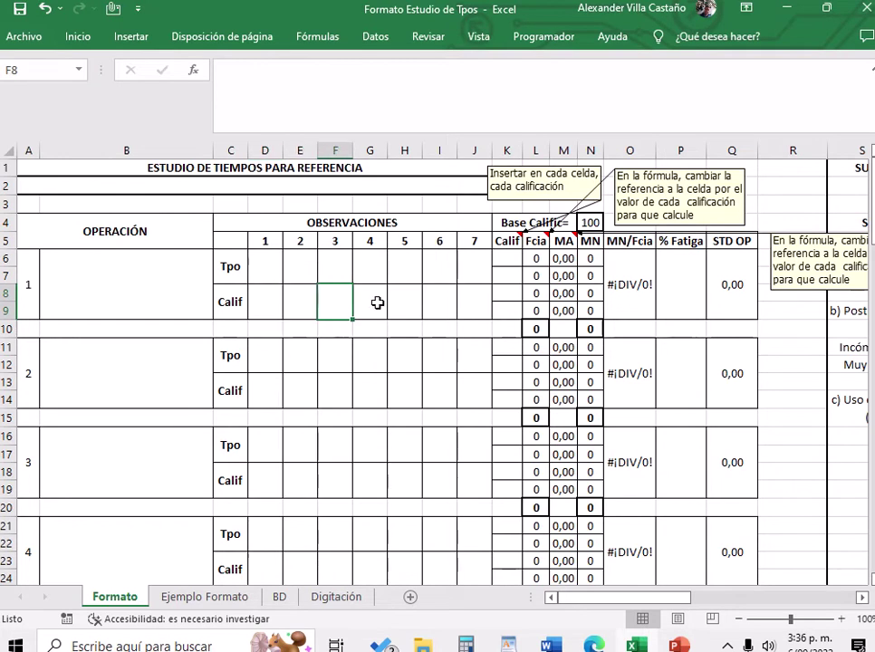
click(381, 303)
click(401, 305)
click(443, 304)
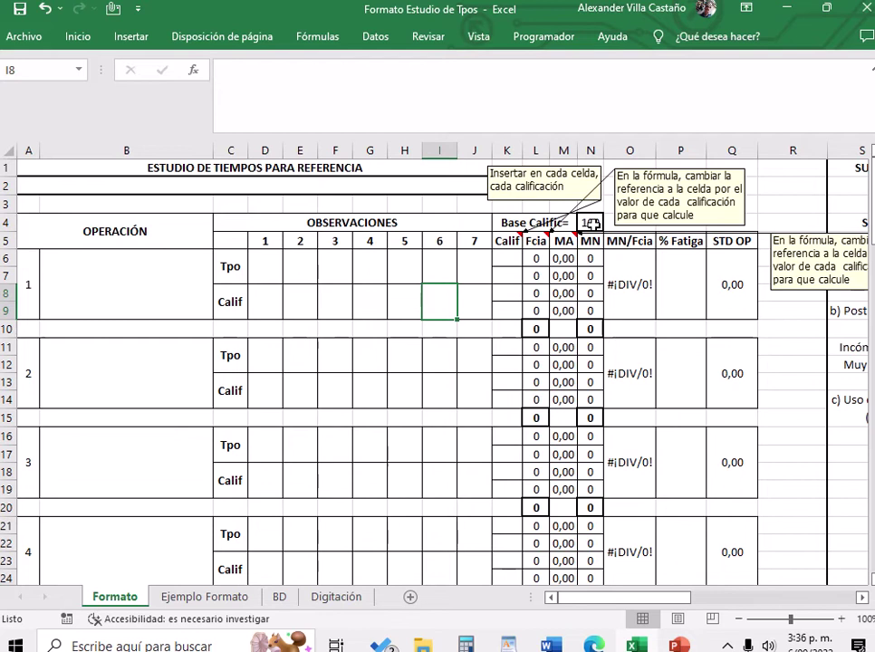
Switch to the work pace rating page in the browser and examine the 60-80 and 75-100 scales in its table.
key(alt+Tab)
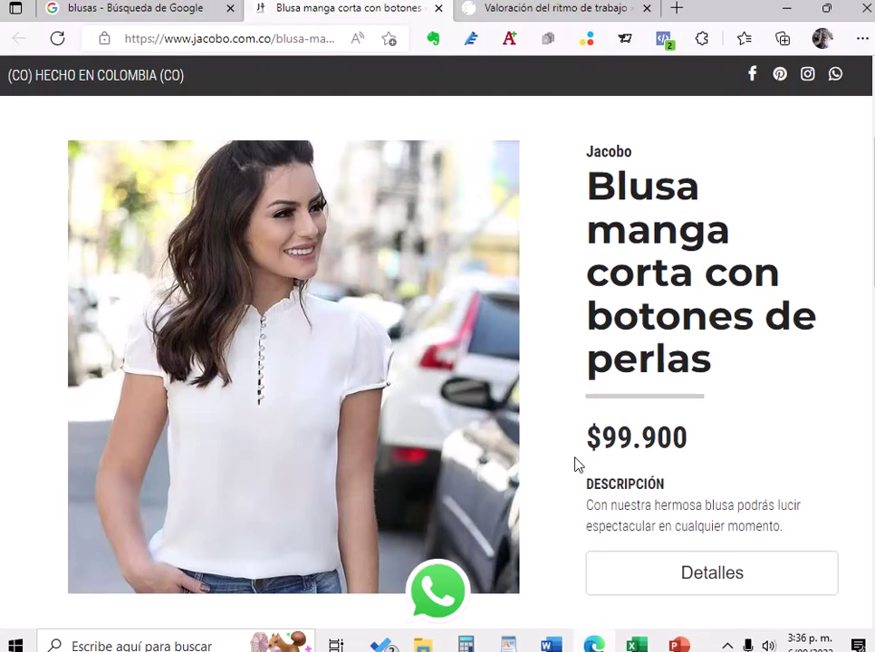
mouse_move(573, 10)
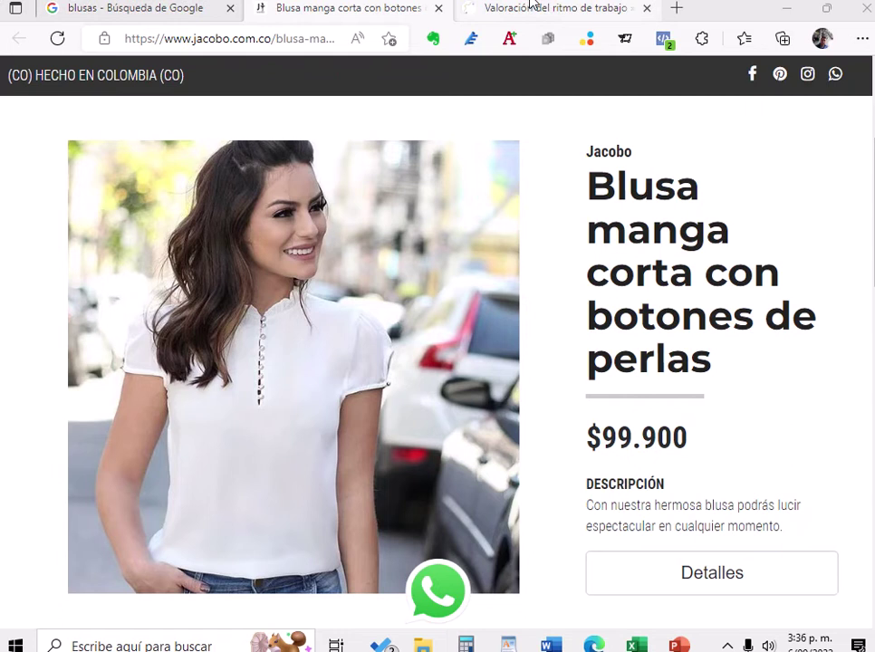
click(548, 8)
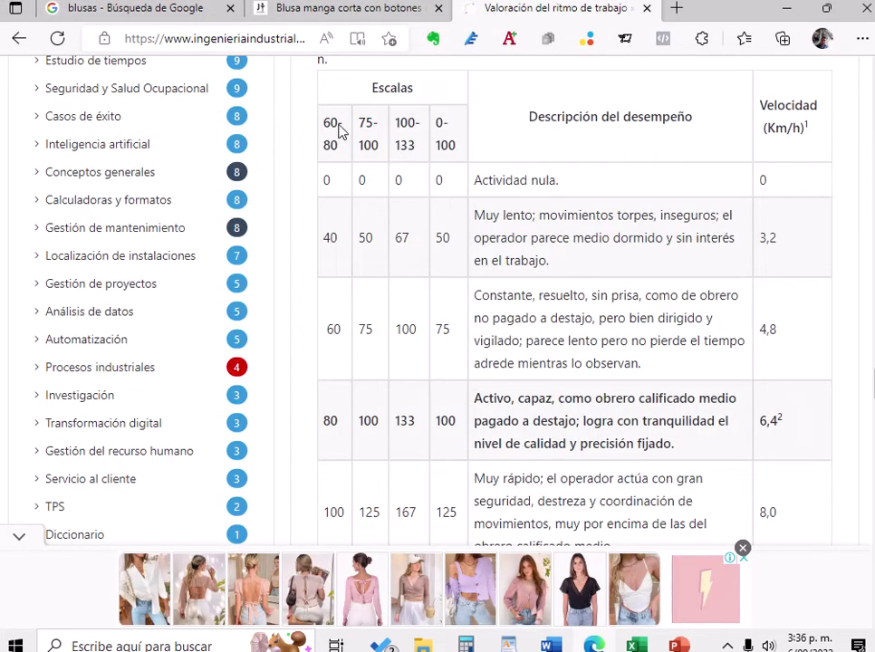
drag(325, 123, 367, 147)
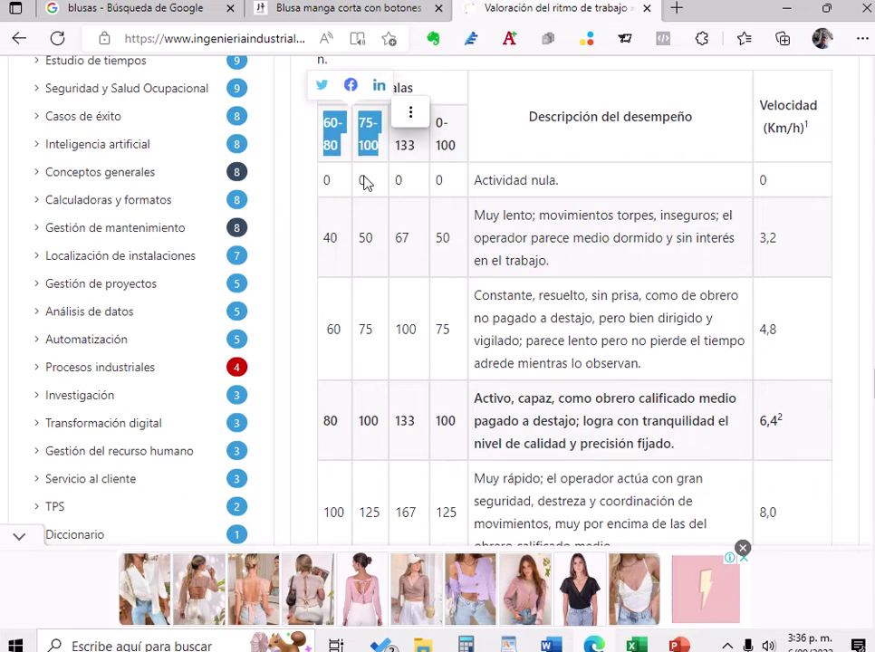
click(358, 172)
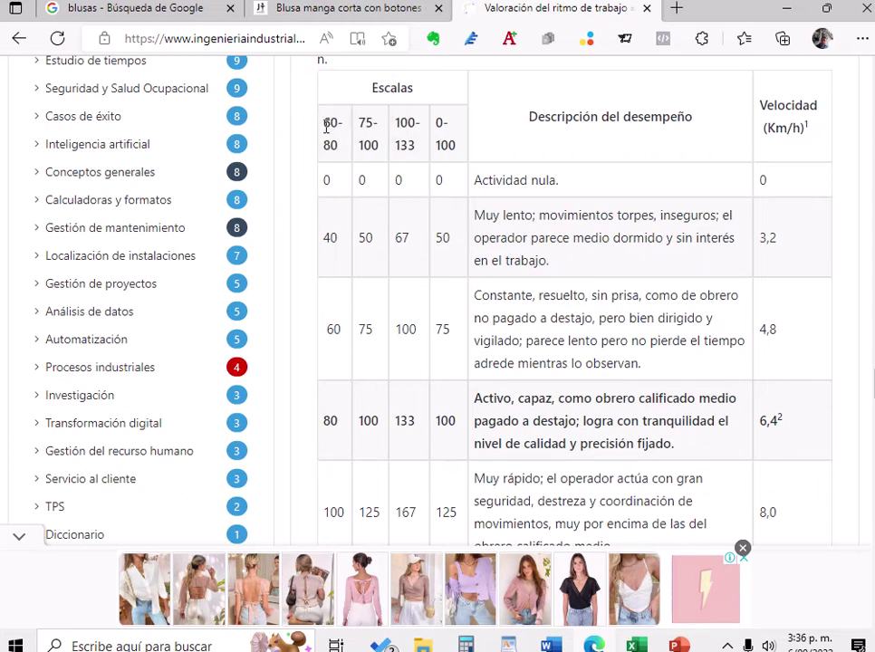
Compare the 60-80 and 75-100 scale headings and check the "Actividad nula" row of the rating table.
double_click(328, 123)
click(366, 143)
drag(363, 143, 371, 147)
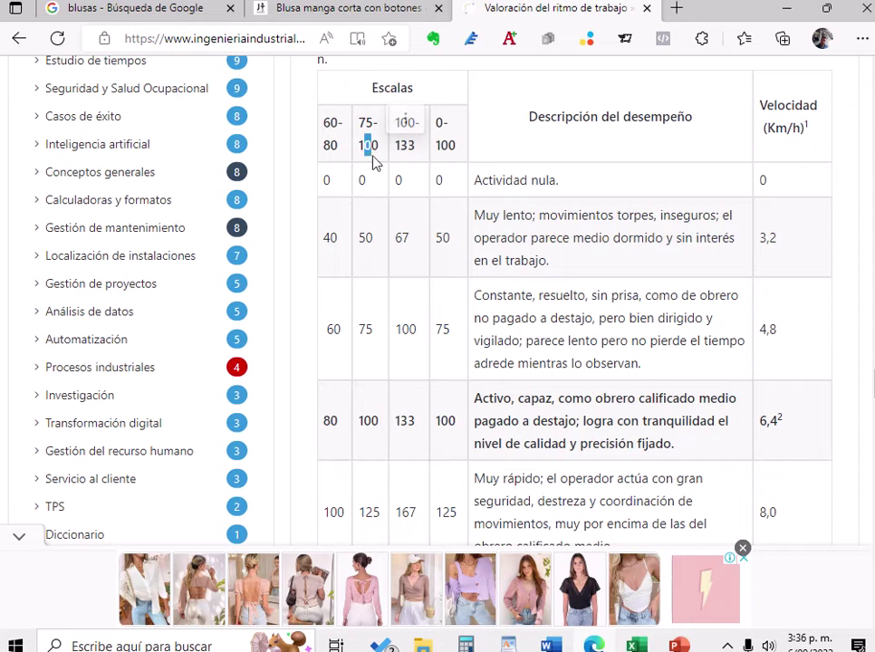
click(527, 183)
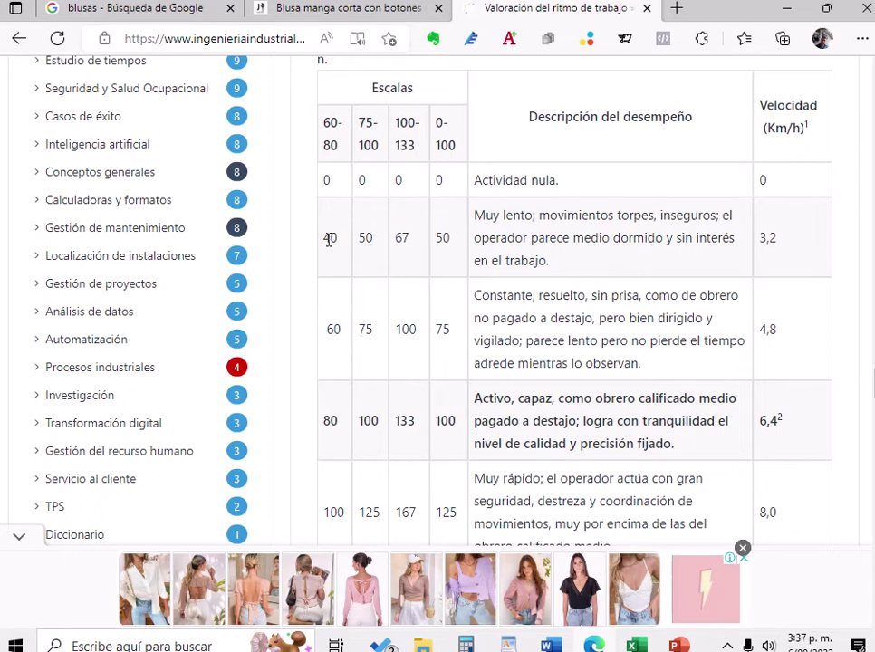
Examine the "Muy lento" row's ratings under the 60-80 and 75-100 scales, followed by the "Constante, resuelto" row.
drag(326, 239, 336, 246)
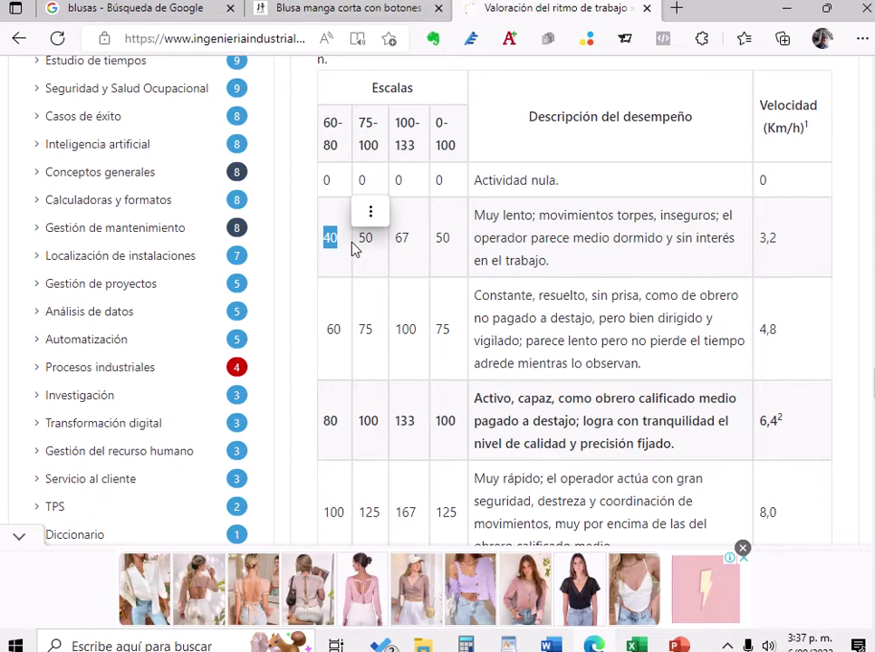
double_click(363, 241)
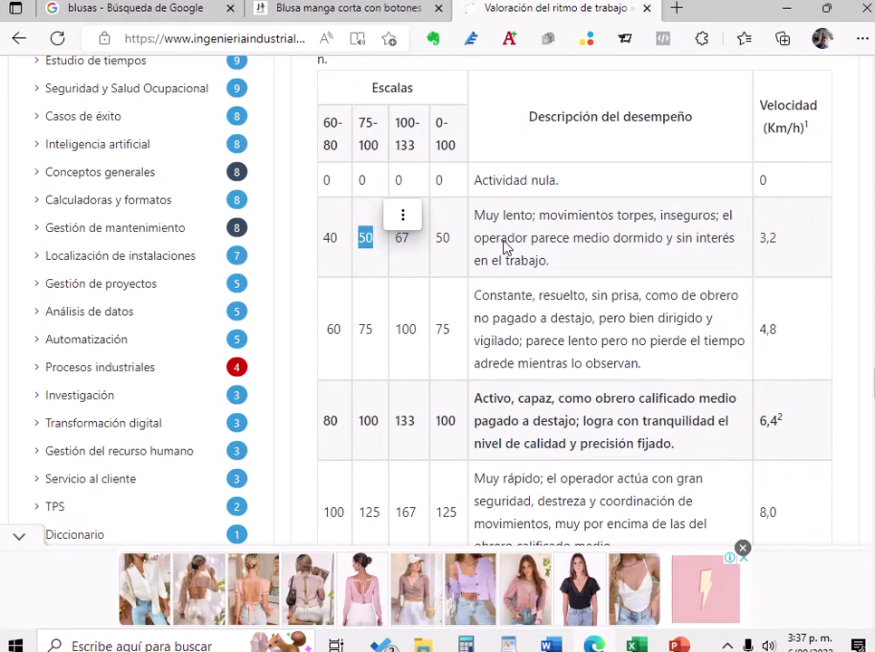
click(399, 238)
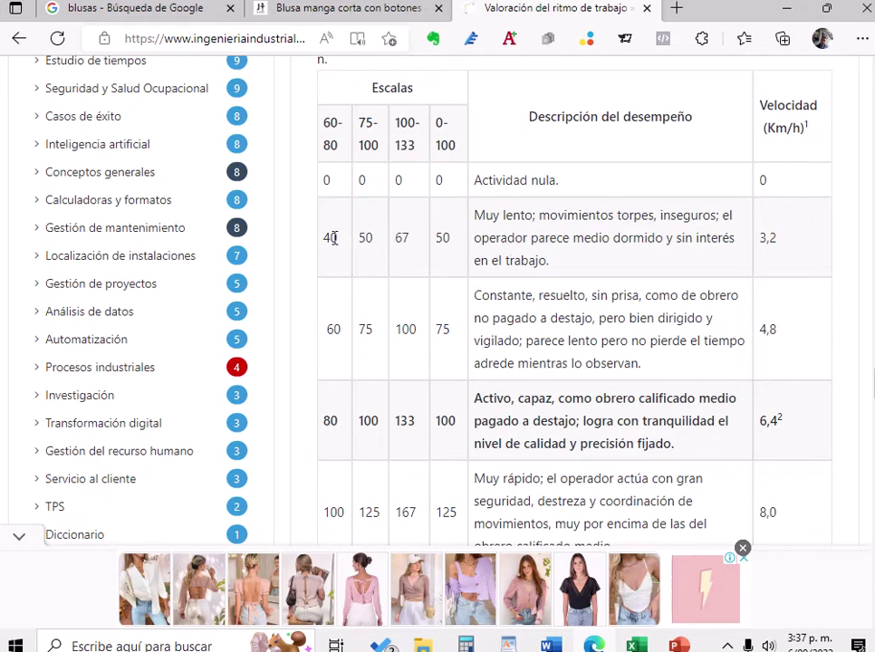
drag(332, 238, 366, 243)
click(358, 343)
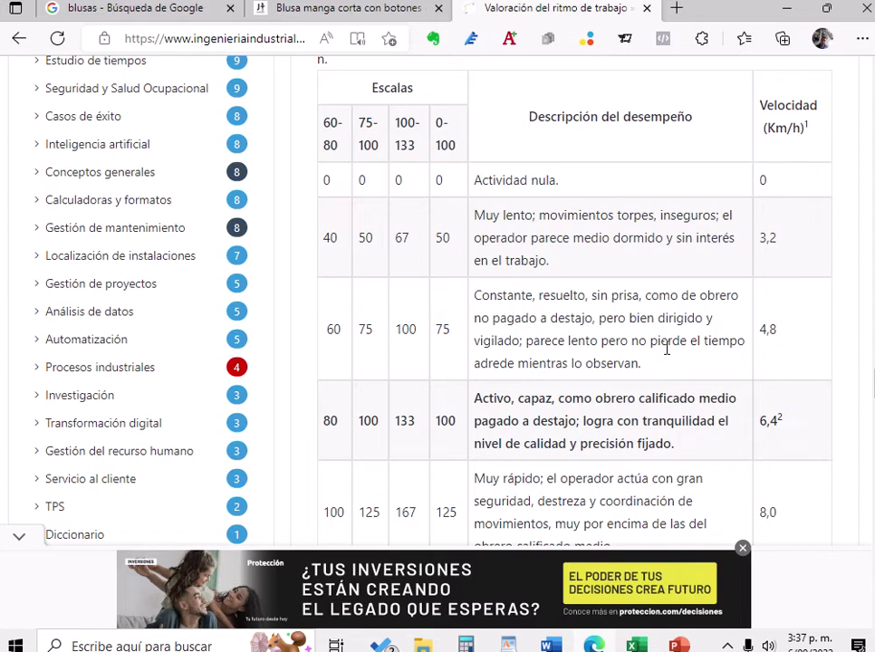
Close the advertisement banner covering the area below the rating table.
scroll(667, 349, down, 1)
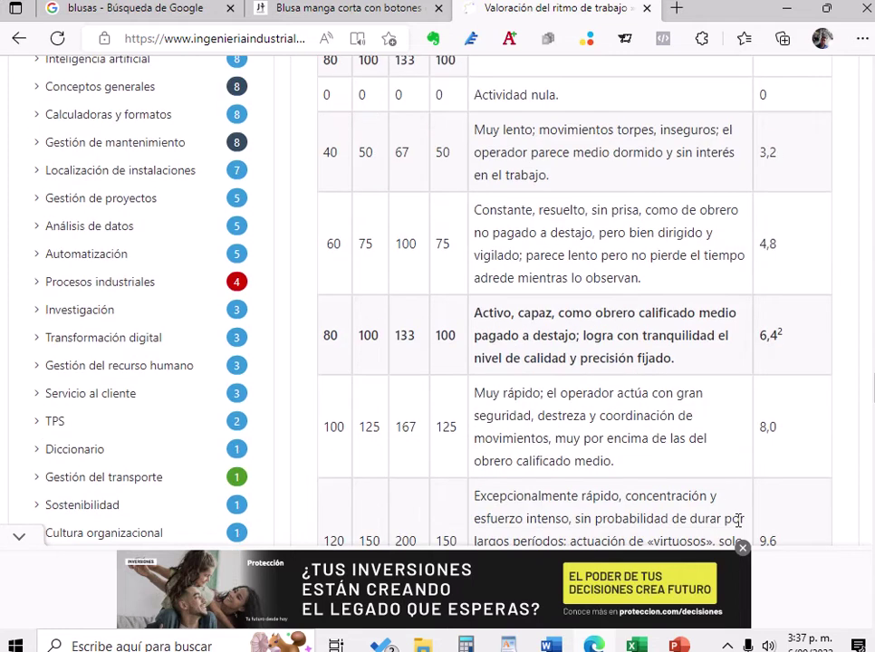
click(741, 549)
scroll(697, 503, up, 1)
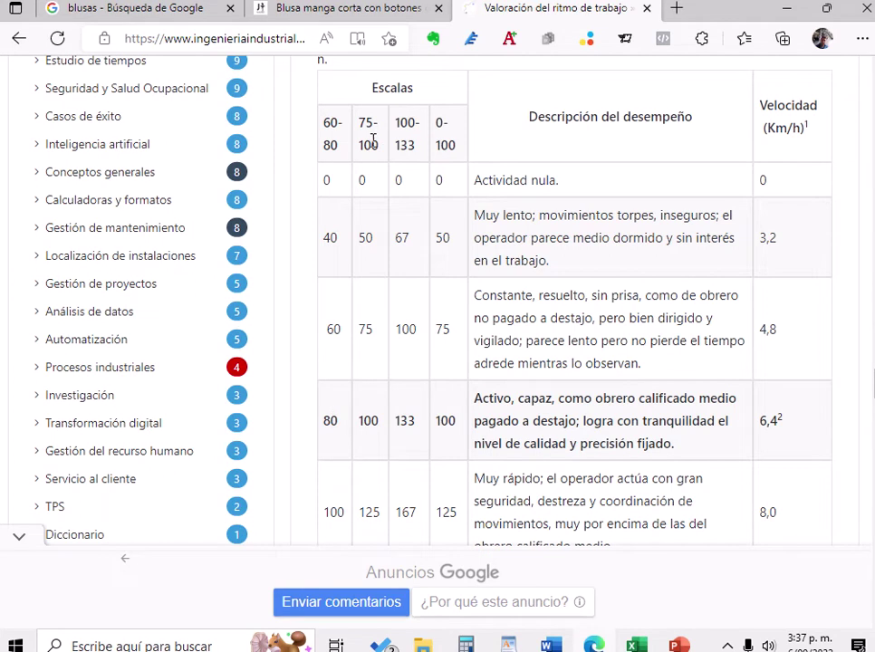
Examine the ratings of the bold "Activo, capaz" row under the 60-80 and 75-100 scales.
drag(325, 423, 379, 428)
click(356, 433)
drag(326, 424, 362, 426)
click(564, 416)
scroll(550, 404, down, 2)
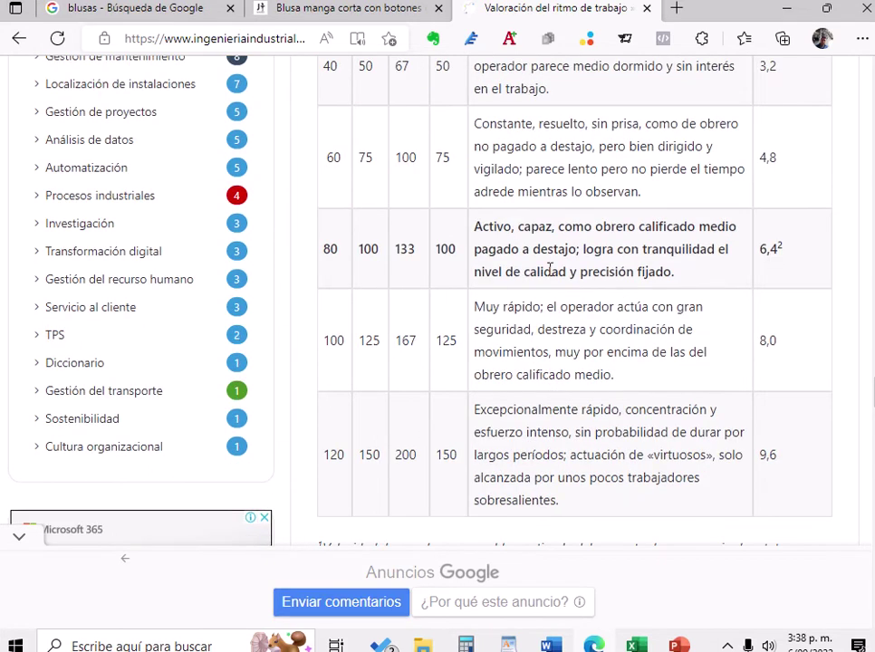
Read the performance descriptions from "Constante, resuelto" to "Excepcionalmente rápido" alongside their scale ratings.
scroll(551, 257, up, 1)
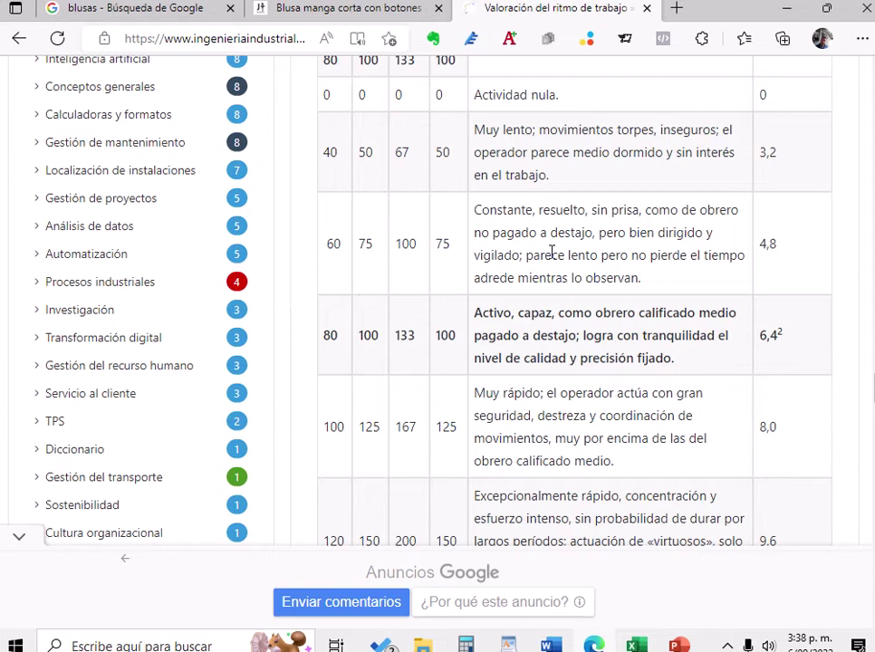
scroll(566, 339, down, 1)
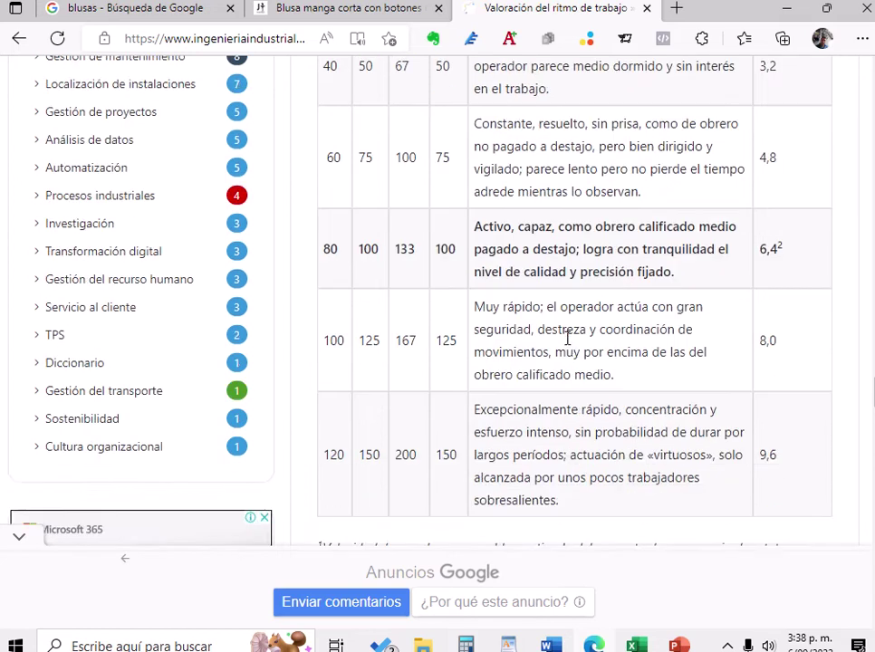
scroll(566, 342, up, 2)
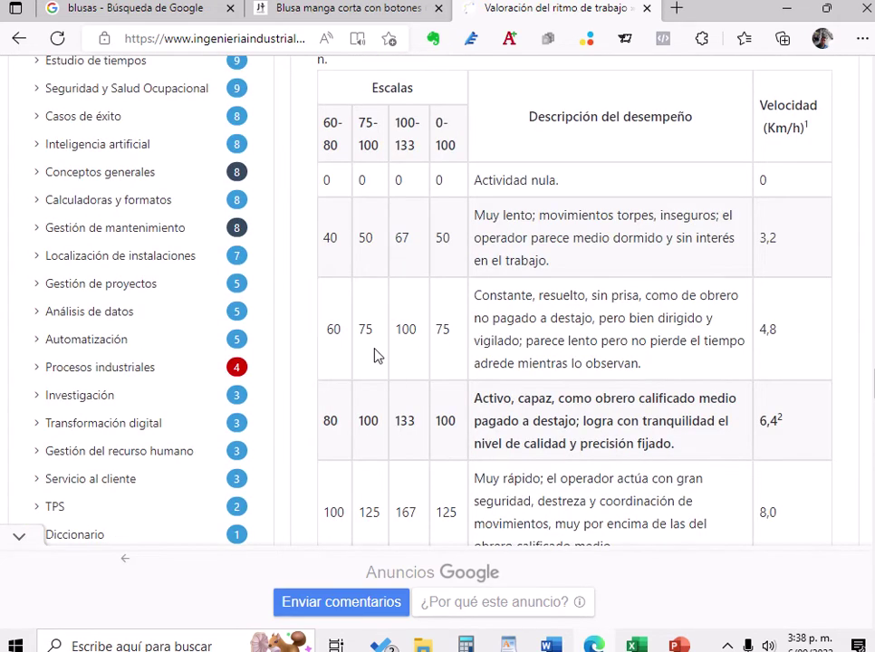
scroll(547, 498, down, 1)
scroll(537, 455, down, 1)
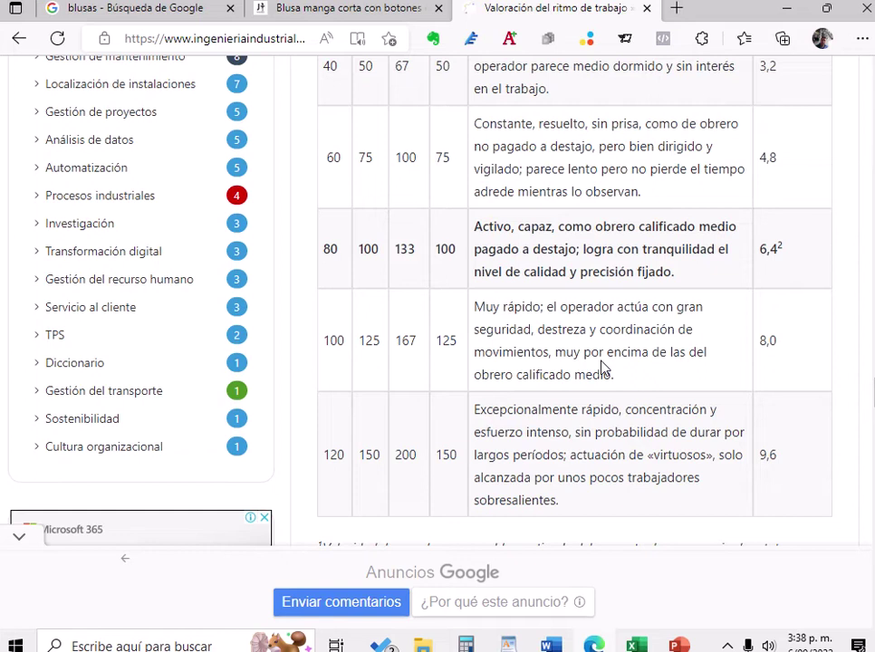
scroll(620, 361, down, 1)
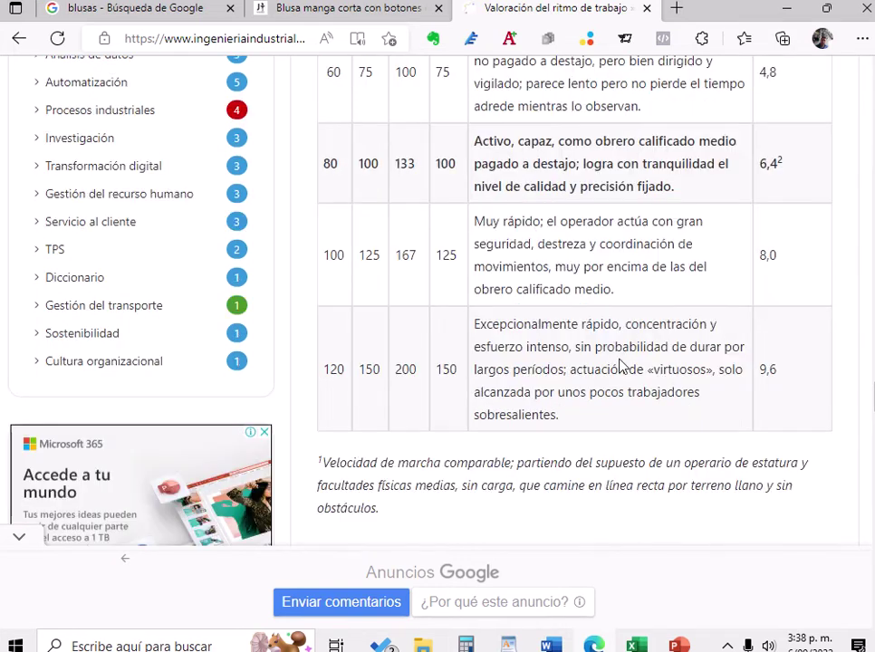
scroll(621, 365, up, 3)
scroll(619, 362, down, 2)
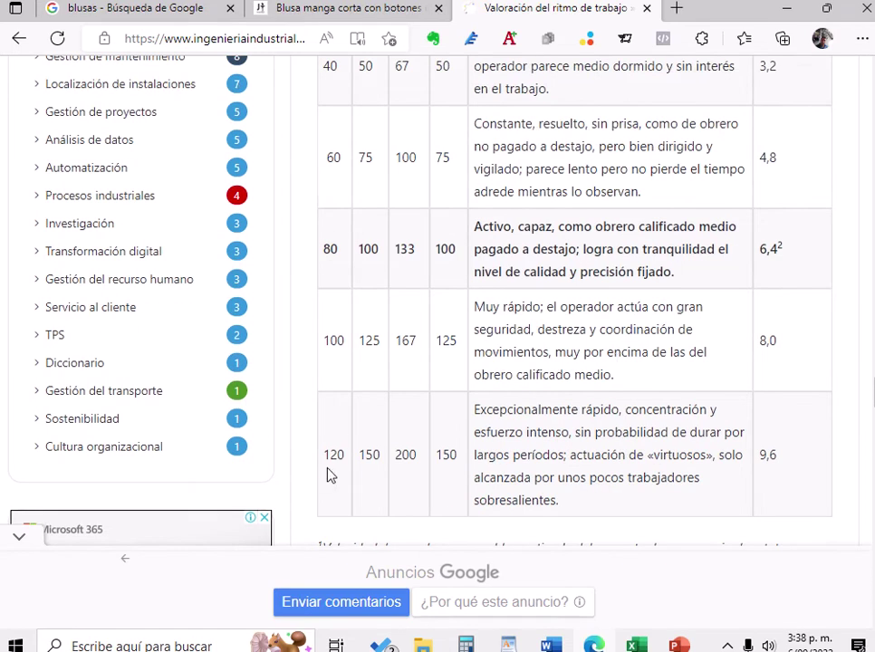
scroll(357, 469, up, 2)
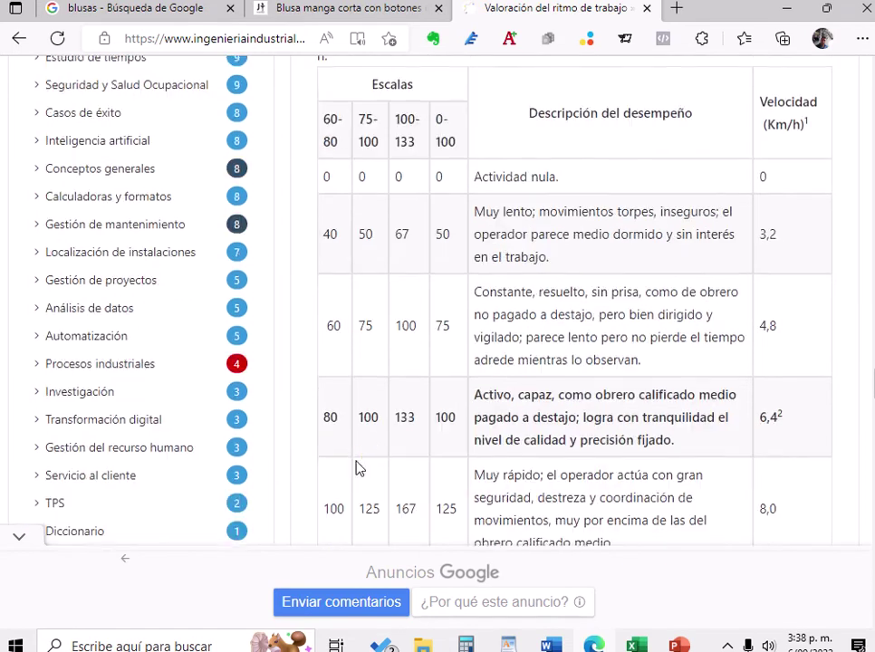
scroll(342, 450, down, 3)
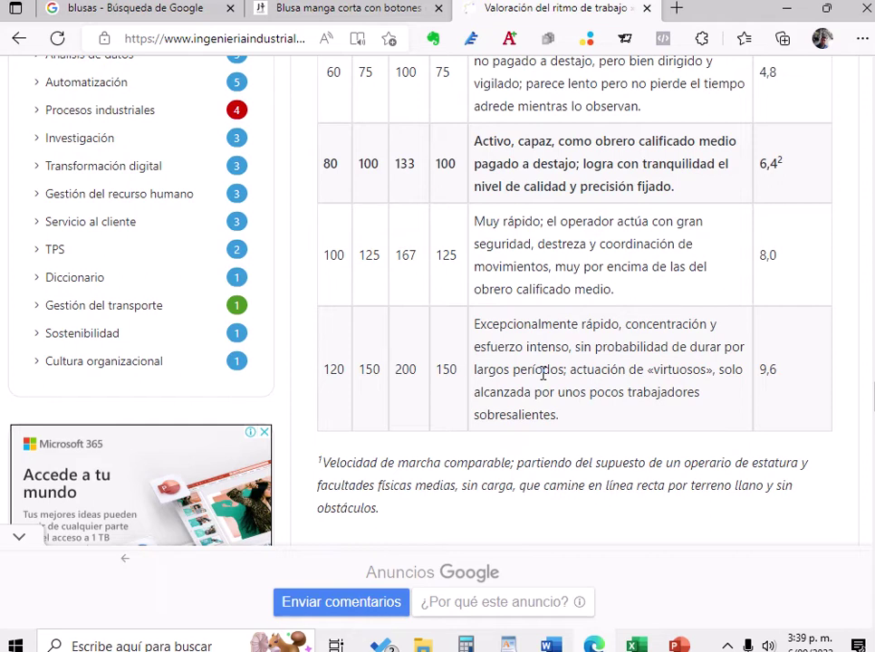
mouse_move(388, 3)
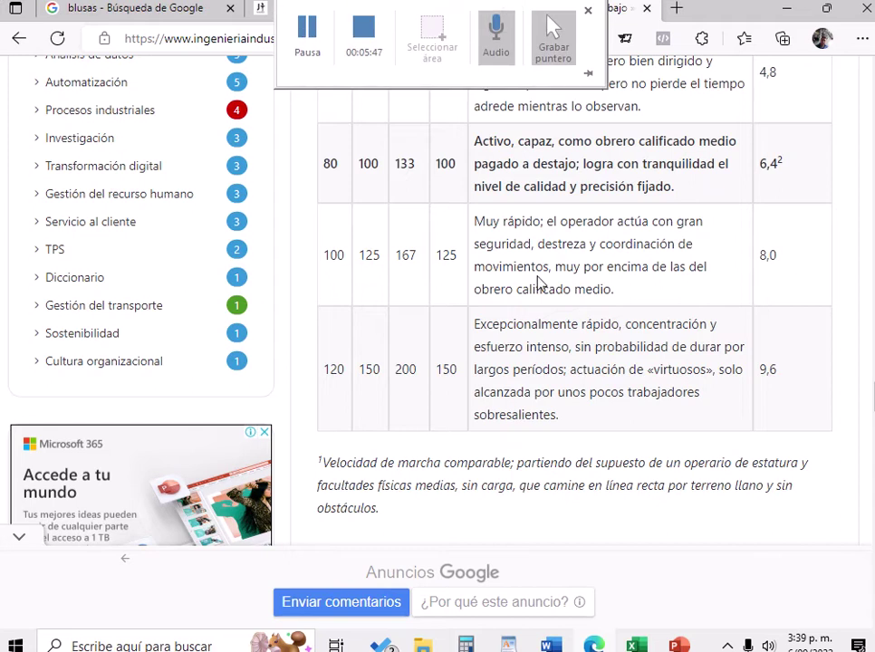
Examine the Velocidad (Km/h) column for each performance level in the rating table.
scroll(625, 263, up, 3)
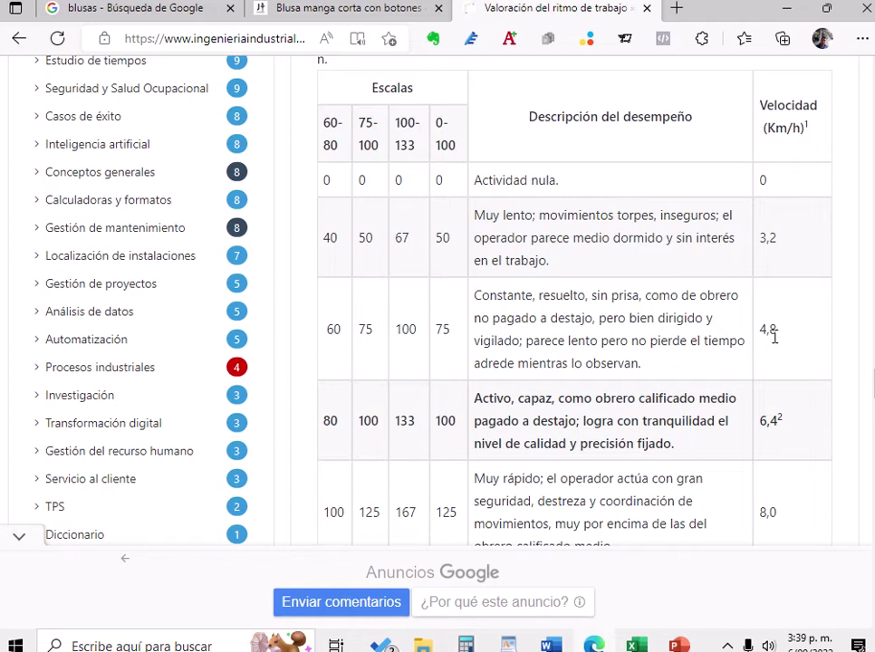
scroll(776, 337, down, 2)
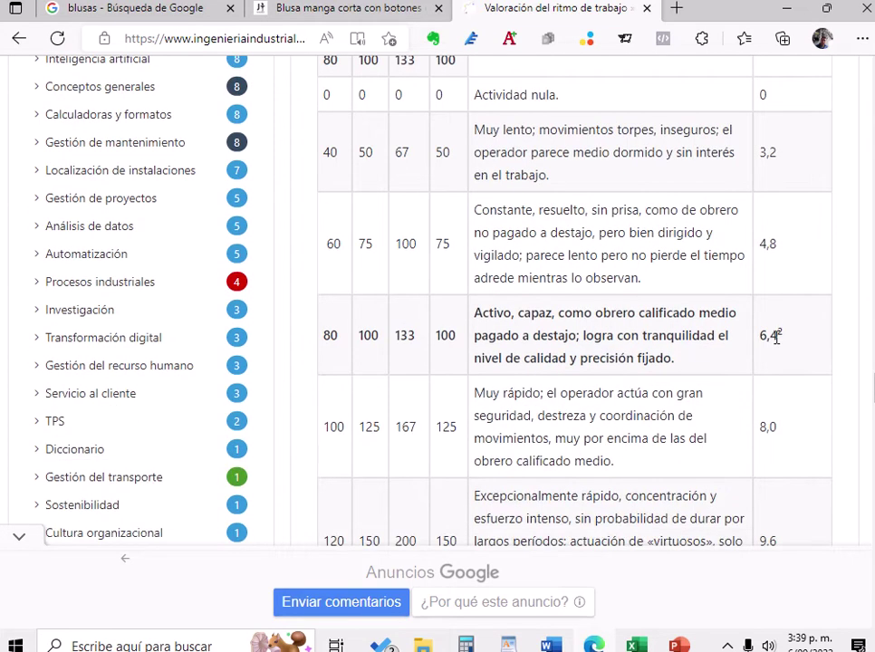
scroll(490, 387, up, 2)
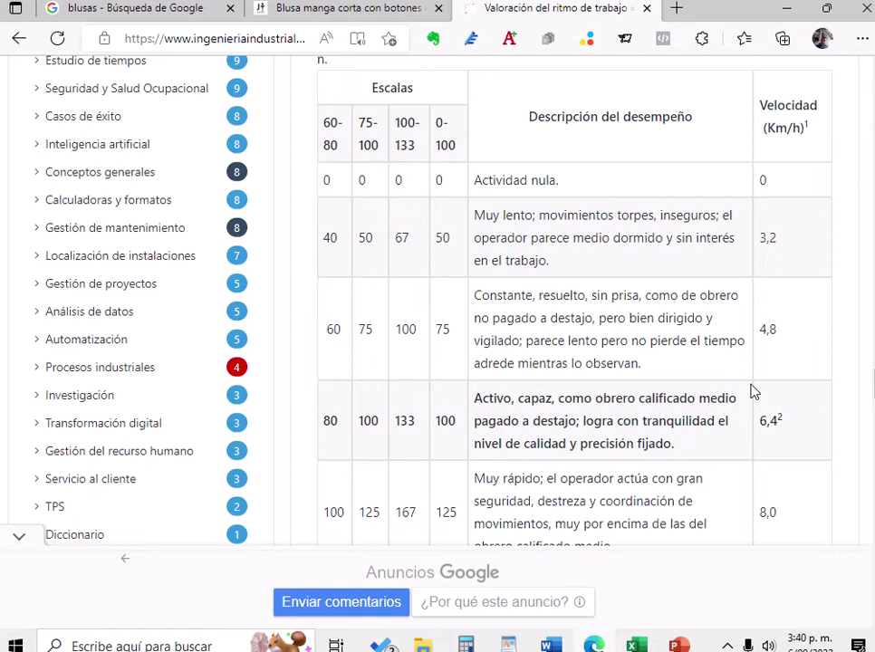
scroll(775, 424, down, 1)
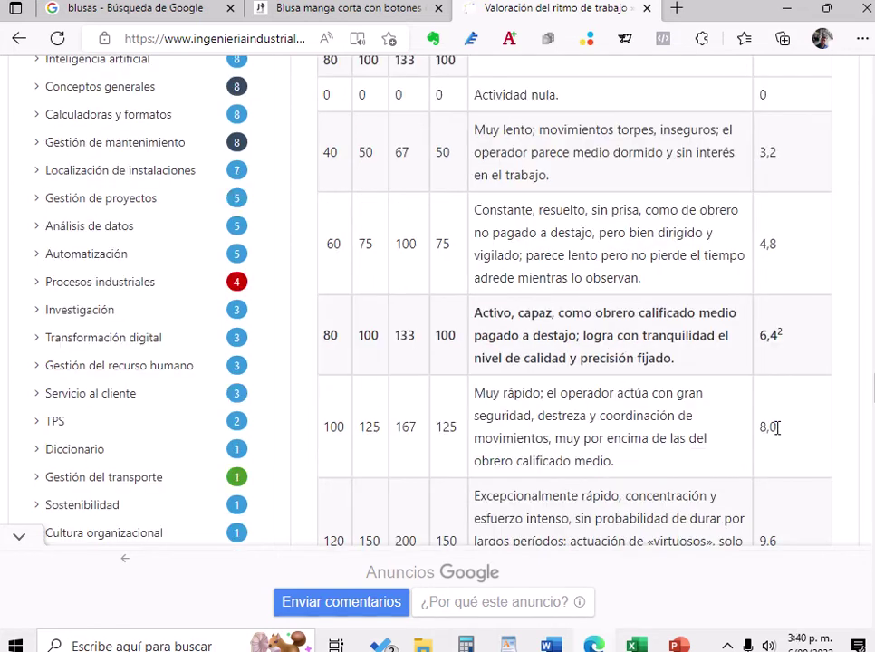
scroll(776, 427, down, 2)
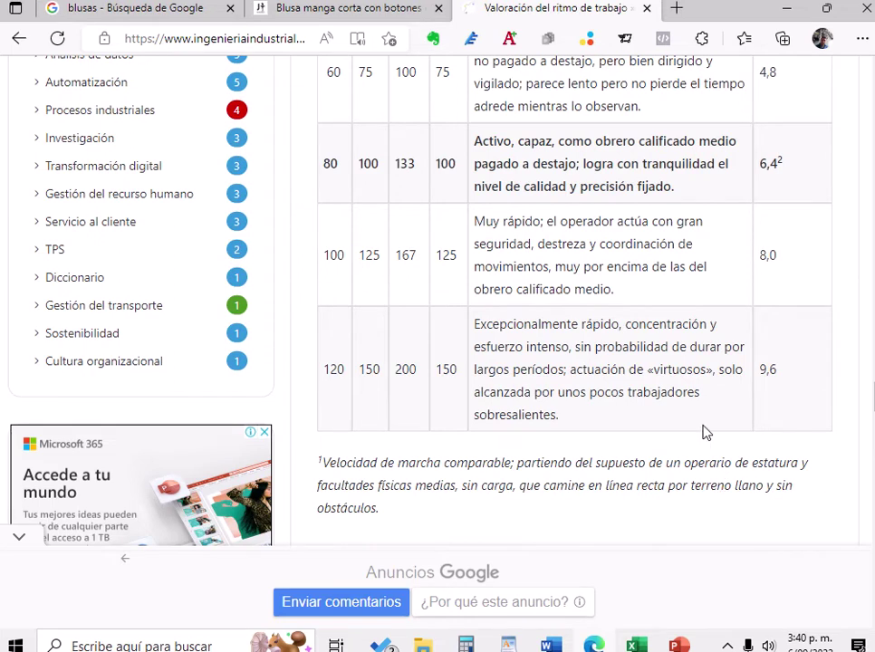
Compare the ratings of all four scales with the performance descriptions and speeds across the whole table.
scroll(707, 433, up, 1)
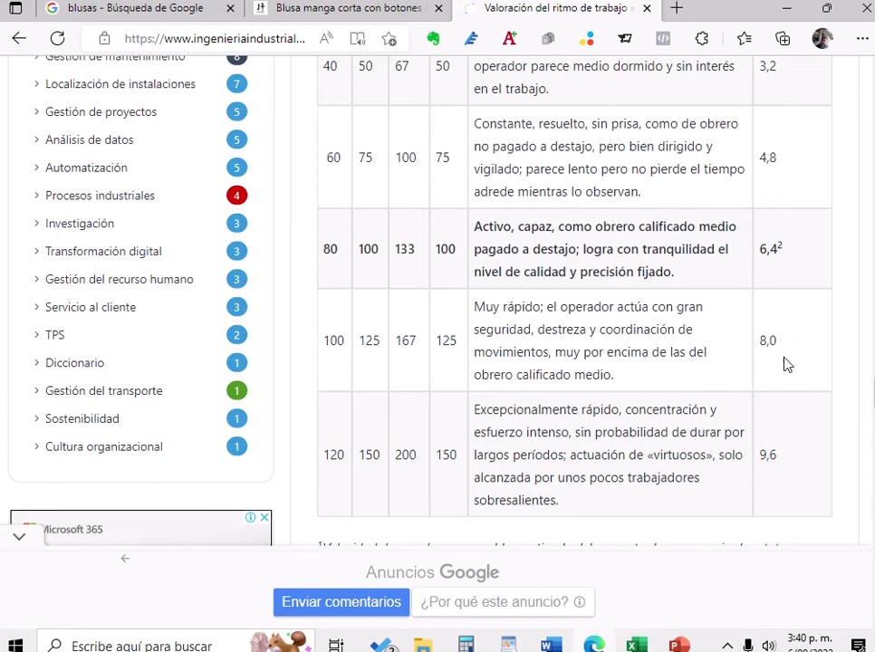
scroll(788, 366, up, 1)
scroll(787, 367, down, 1)
scroll(785, 374, up, 1)
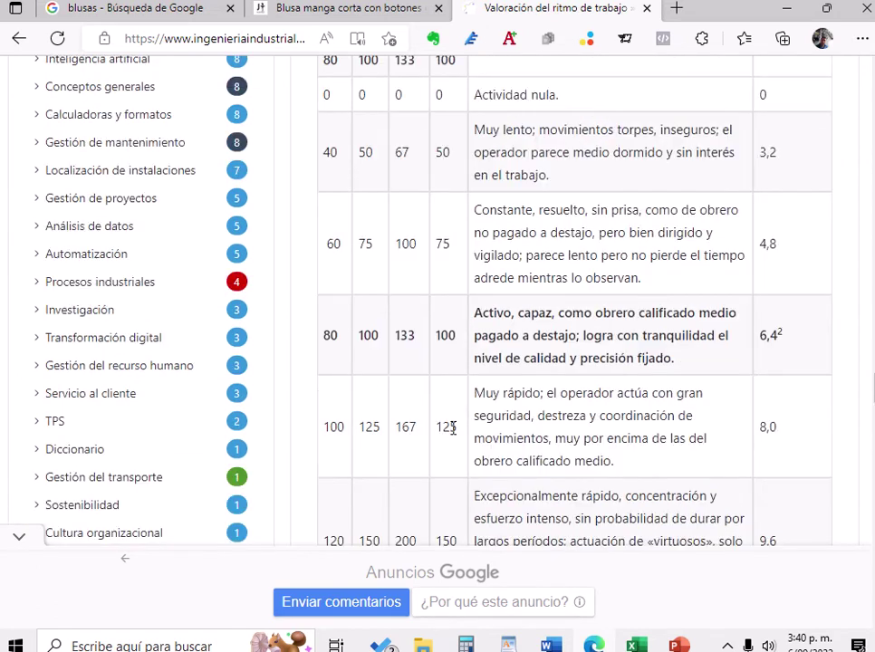
scroll(452, 429, up, 2)
scroll(394, 443, down, 3)
scroll(424, 449, down, 1)
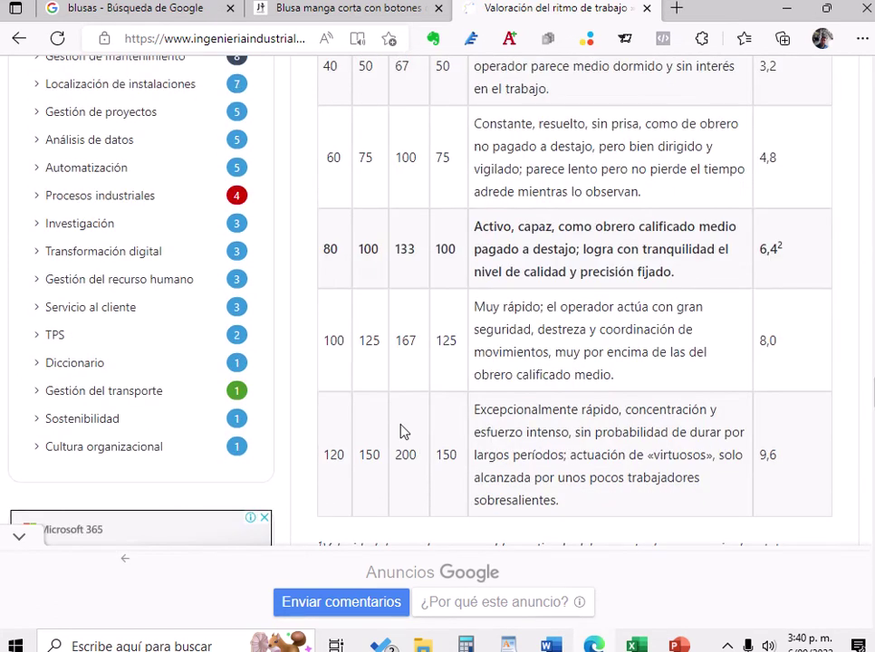
scroll(408, 423, up, 2)
scroll(413, 414, down, 1)
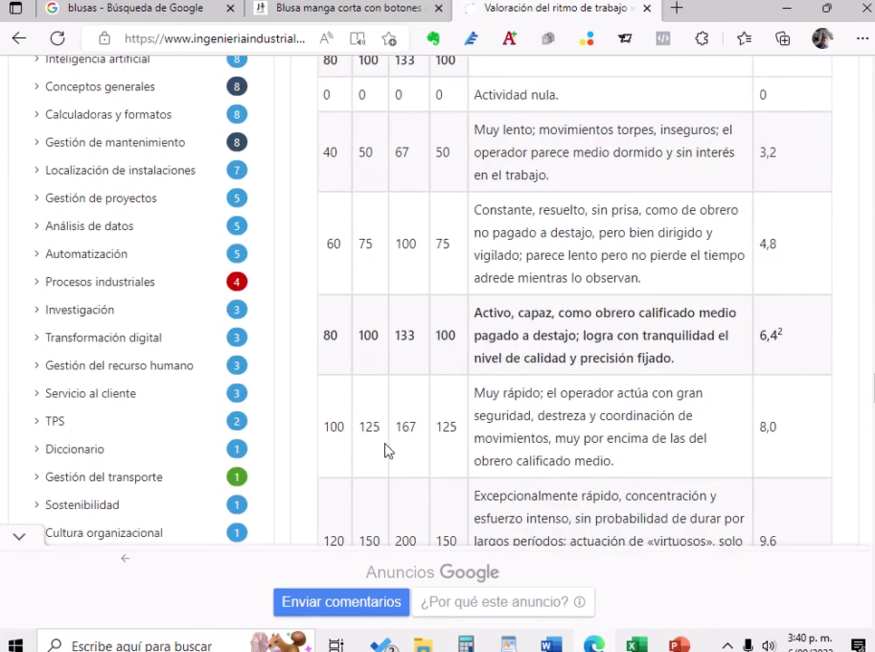
scroll(398, 444, up, 2)
scroll(807, 440, up, 2)
scroll(807, 439, down, 3)
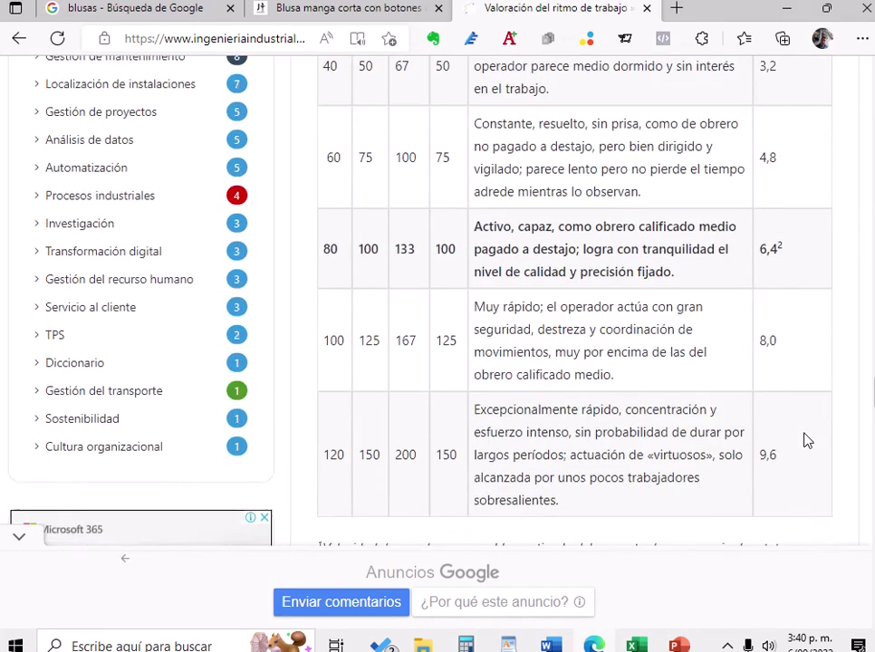
scroll(807, 439, down, 1)
scroll(807, 439, up, 3)
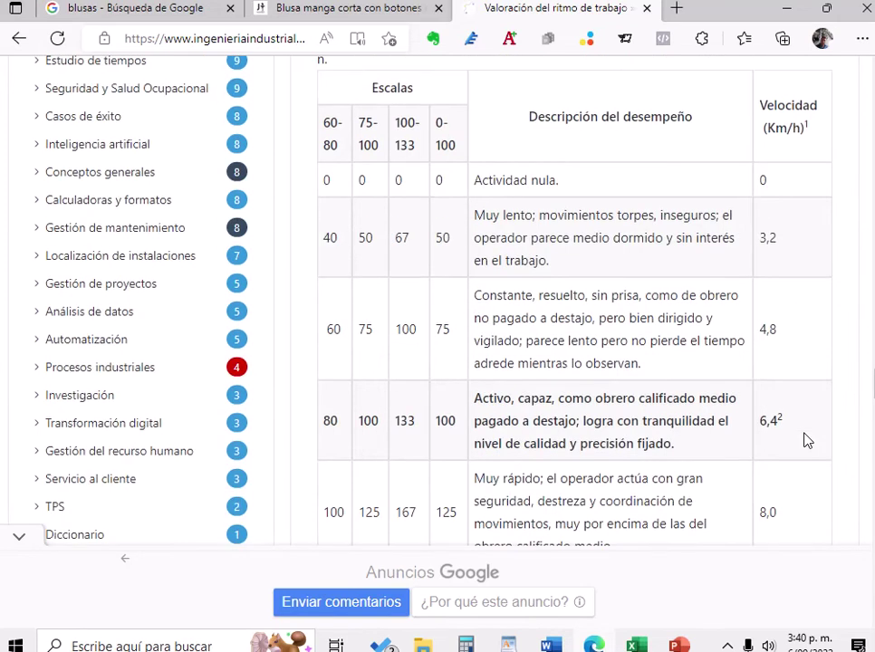
scroll(807, 439, down, 2)
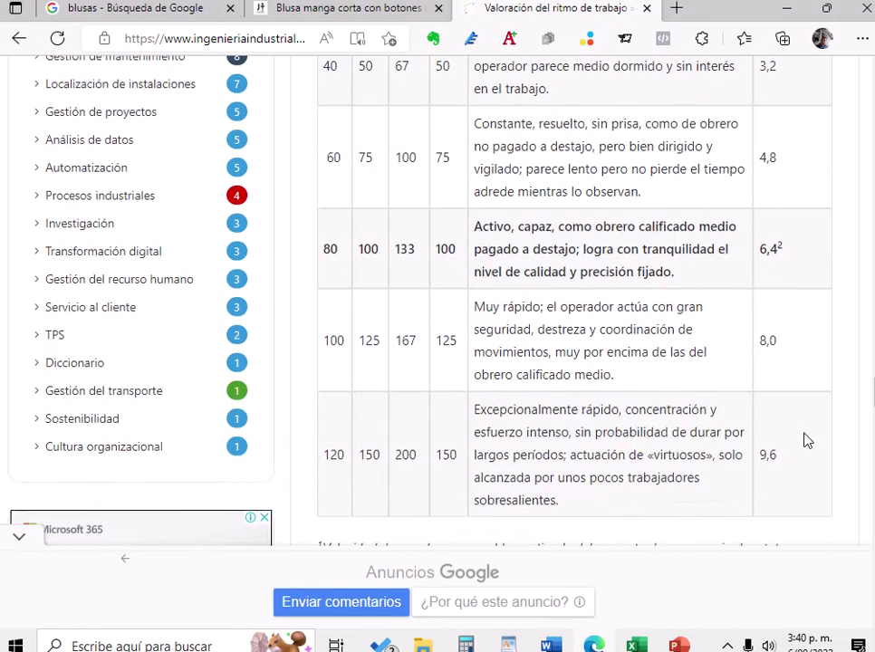
scroll(807, 439, up, 2)
scroll(807, 439, down, 2)
scroll(444, 451, up, 3)
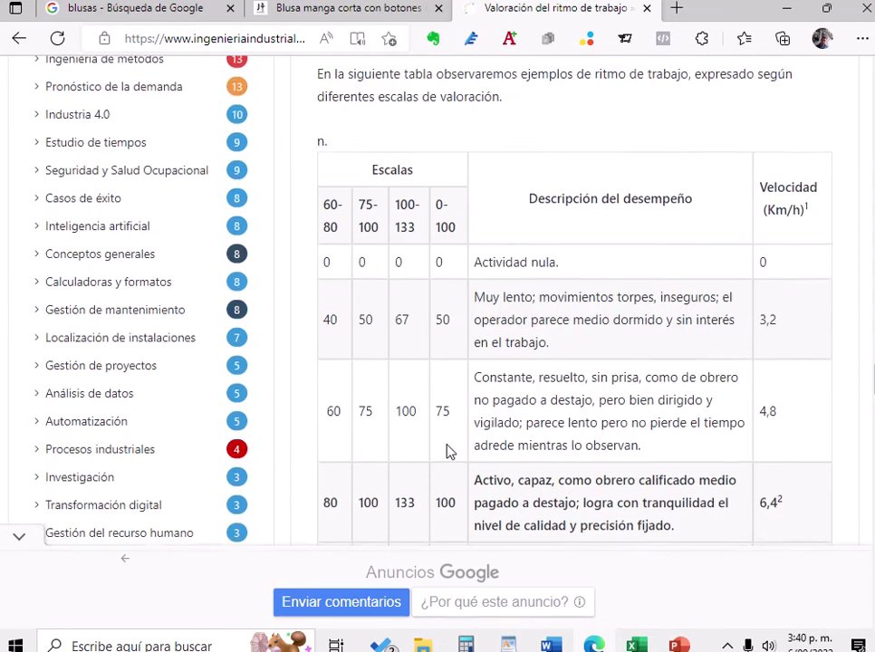
scroll(448, 450, down, 3)
scroll(448, 451, down, 1)
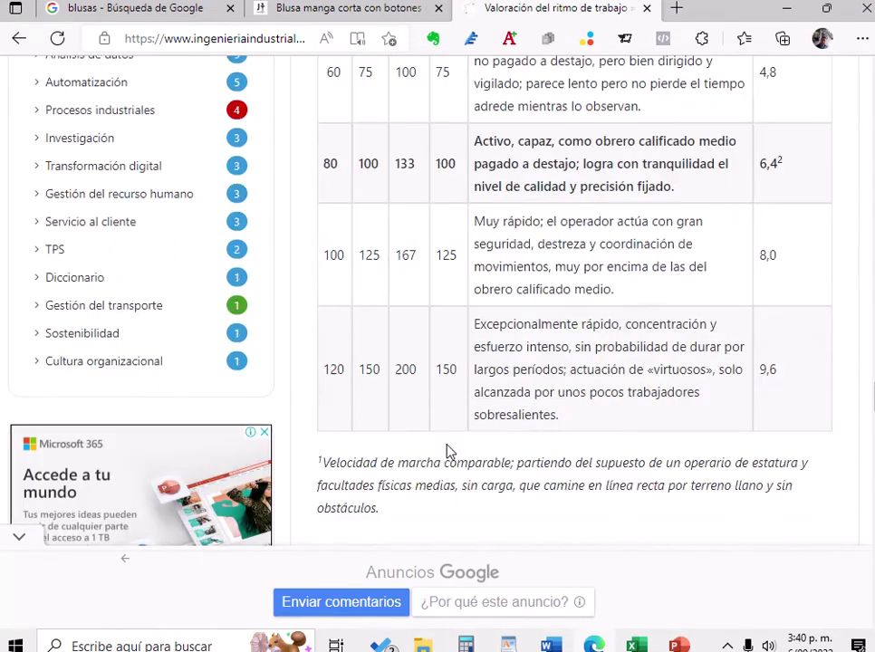
Switch to the "Blusa manga corta con botones de perlas" product page in the browser.
scroll(446, 451, up, 2)
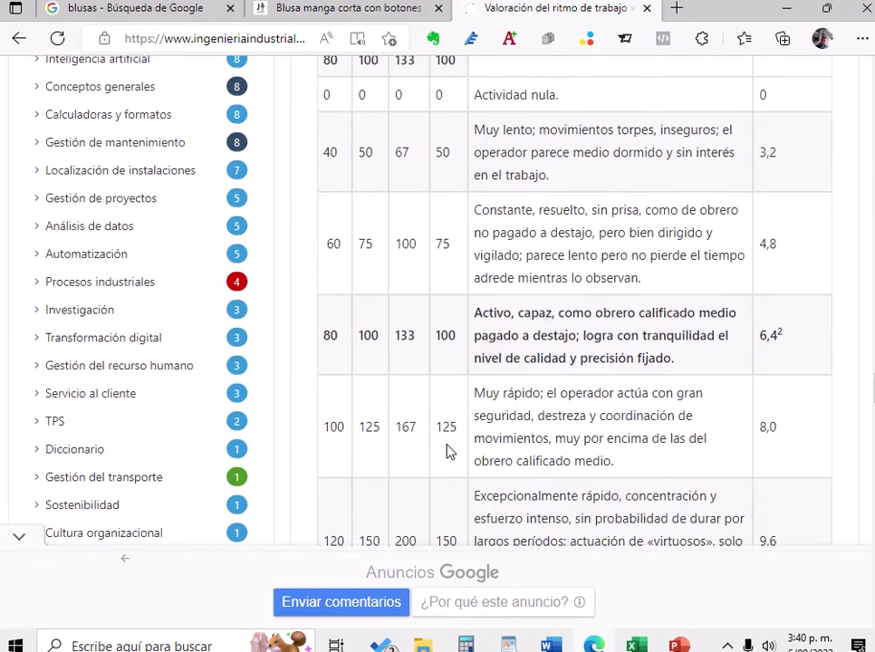
scroll(450, 451, up, 2)
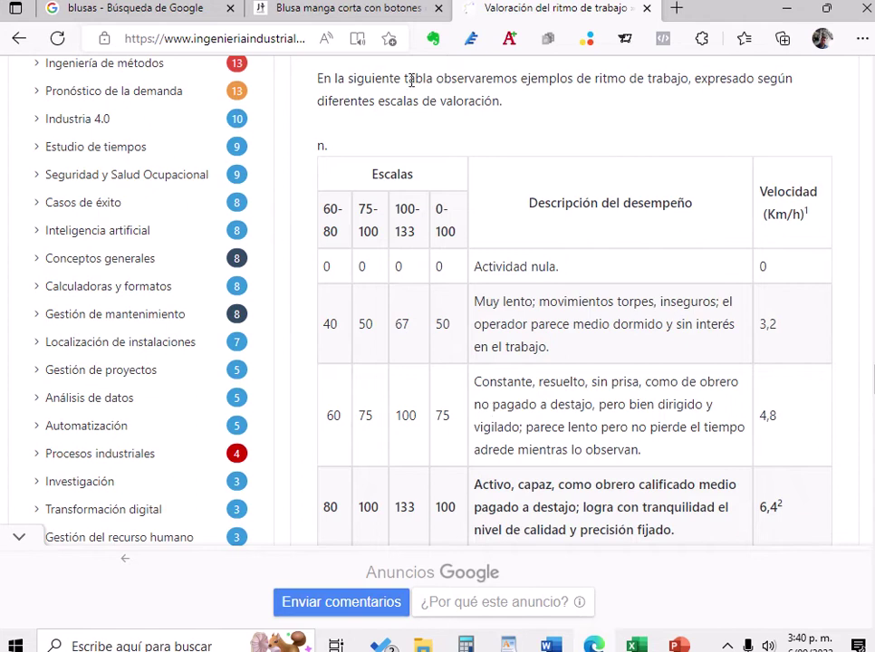
click(385, 9)
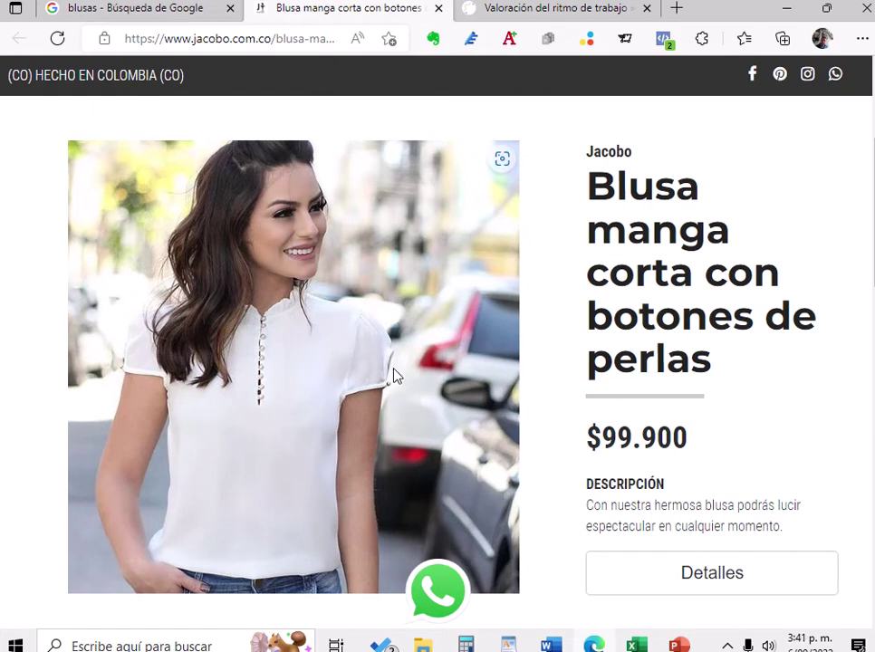
Switch to the Excel time study workbook and examine the blank name cells for operations 1 to 6 on the Formato sheet.
click(637, 644)
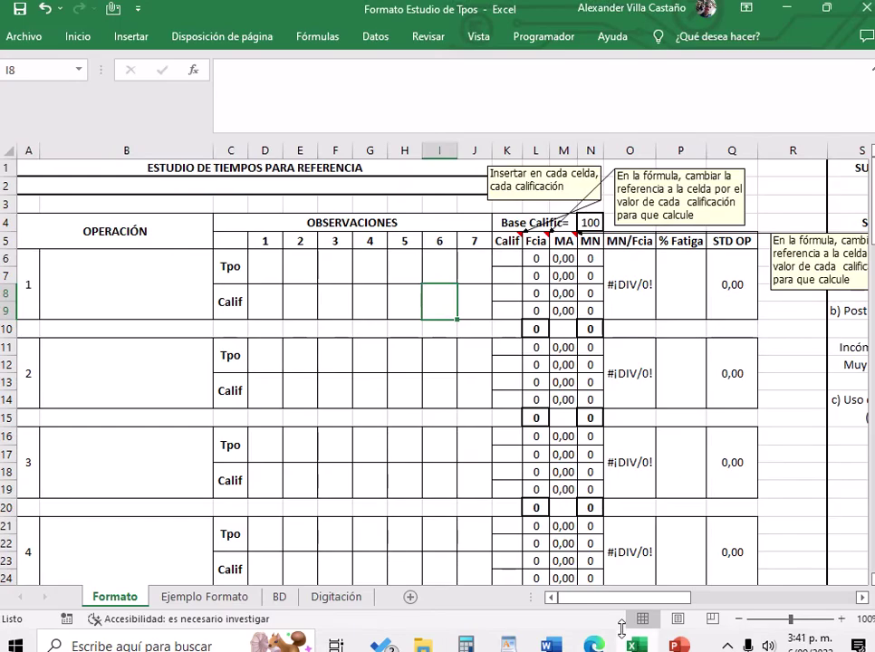
click(154, 290)
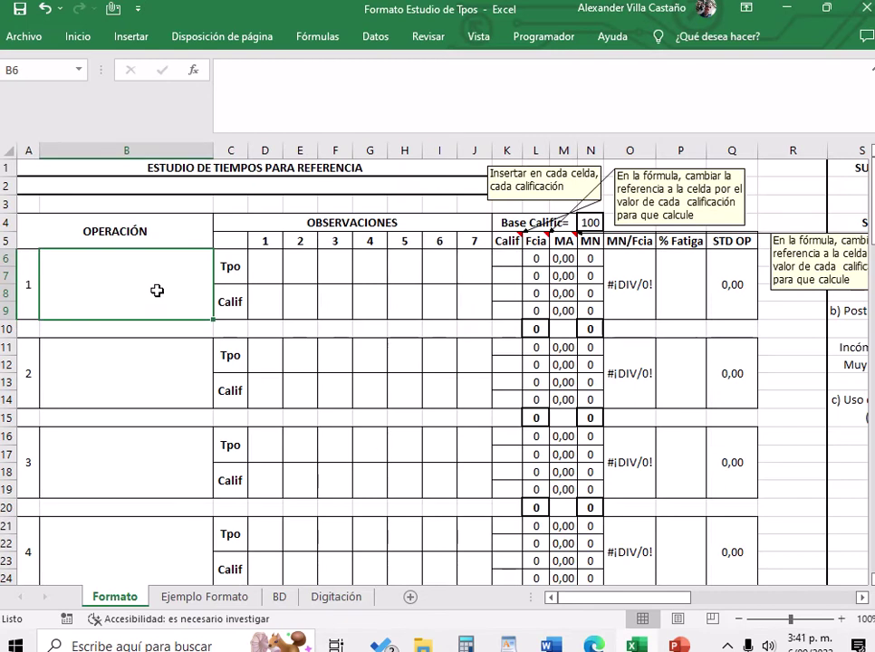
click(148, 381)
click(125, 301)
click(131, 380)
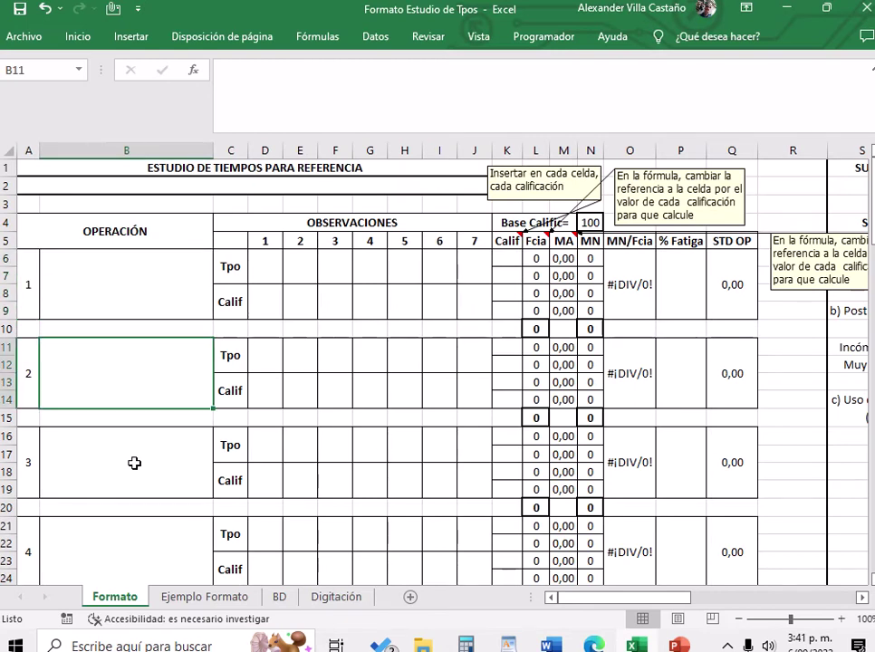
click(159, 462)
scroll(152, 454, down, 1)
click(133, 414)
scroll(141, 465, down, 1)
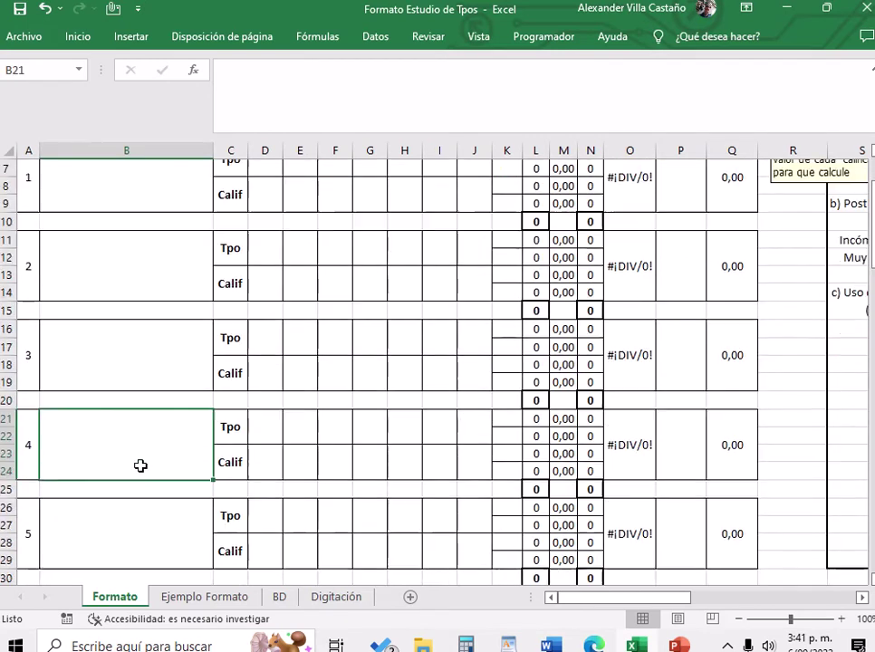
scroll(140, 465, down, 1)
click(137, 465)
scroll(135, 465, down, 1)
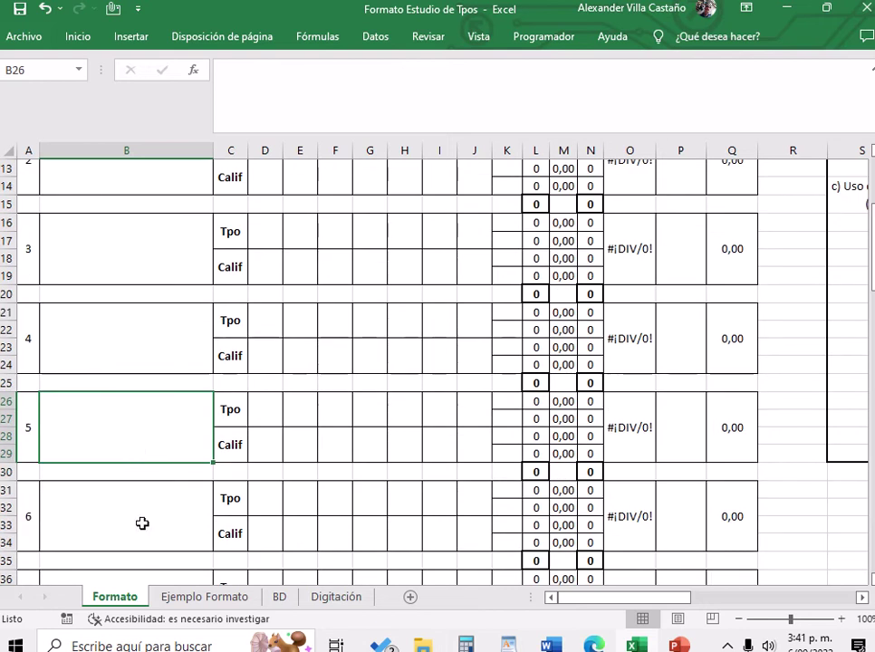
click(156, 483)
Go through the empty OPERACIÓN blocks from operation 1 to 6 again and return to the start of the format.
scroll(156, 475, up, 3)
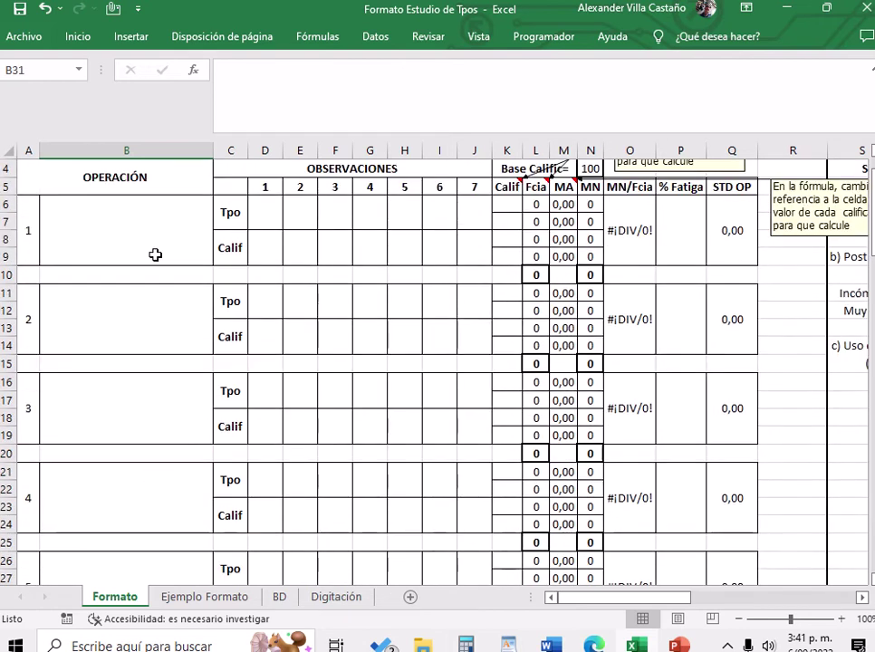
click(156, 255)
click(154, 331)
click(137, 422)
scroll(131, 390, down, 1)
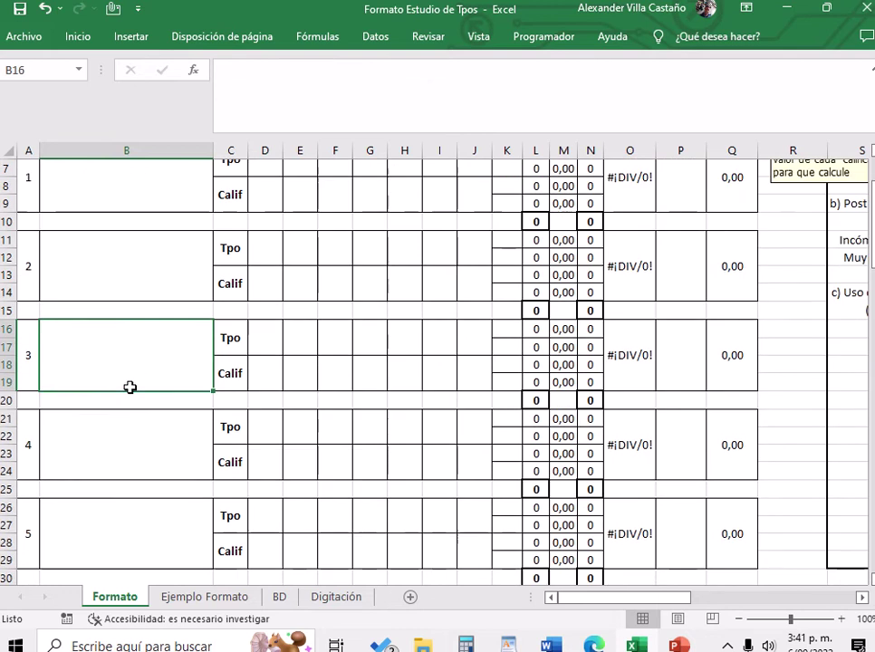
click(164, 455)
scroll(164, 455, down, 3)
click(141, 383)
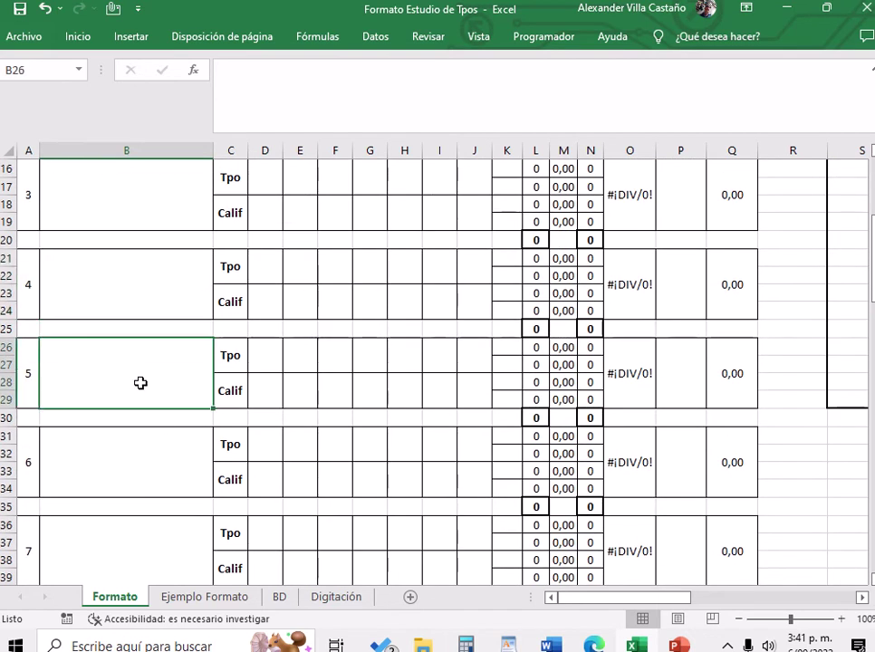
click(133, 483)
scroll(156, 473, up, 3)
scroll(263, 306, up, 2)
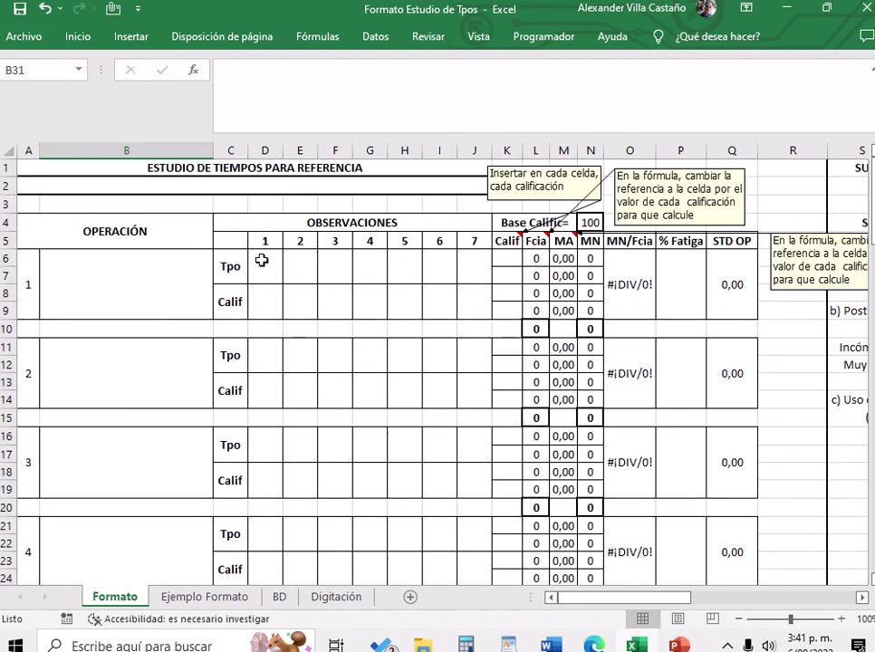
Examine the empty Tpo and Calif cells for observations 2 and 3 of operation 1.
click(307, 268)
click(348, 269)
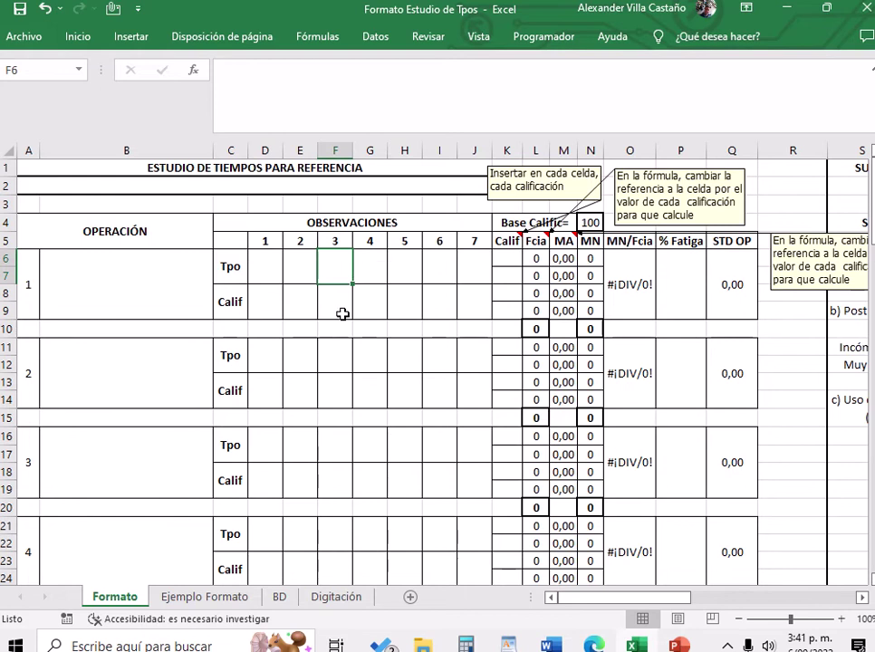
click(314, 306)
On the Ejemplo Formato sheet, clear the three summary ratings of operation 1 in K6:K8.
click(205, 598)
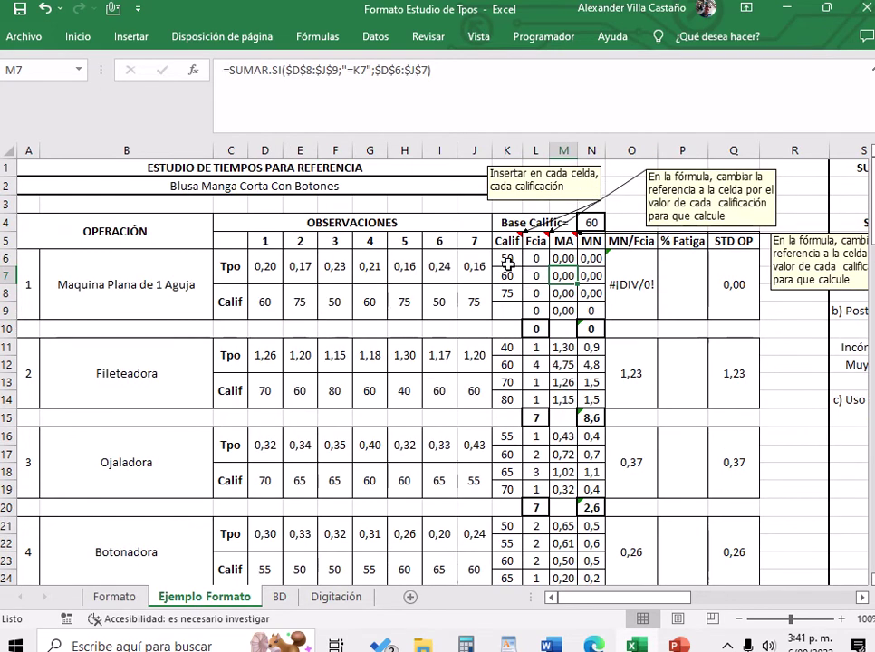
drag(507, 260, 510, 293)
key(Delete)
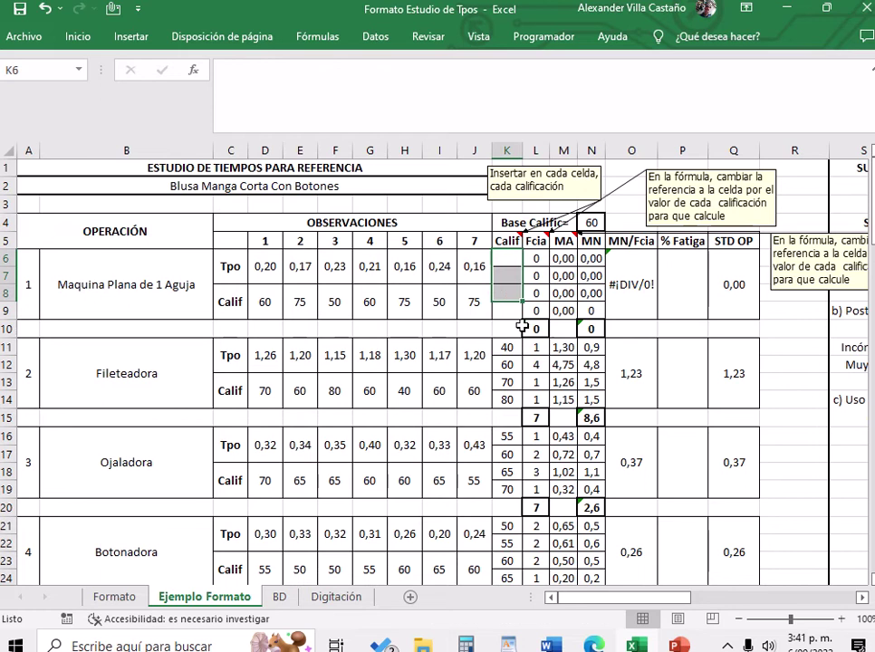
Examine the first observed time of Maquina Plana de 1 Aguja and the names of the first two operations.
click(273, 278)
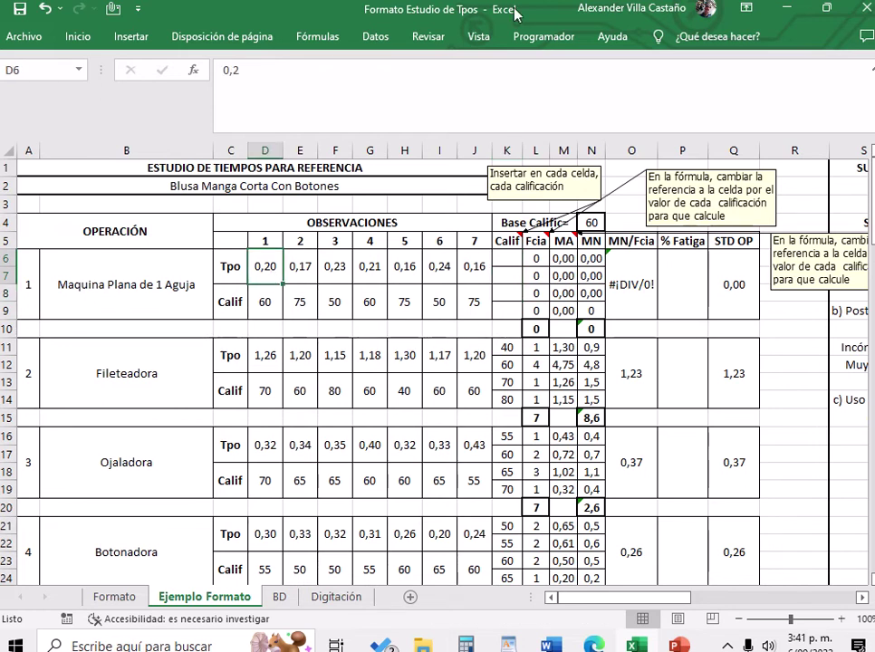
click(180, 295)
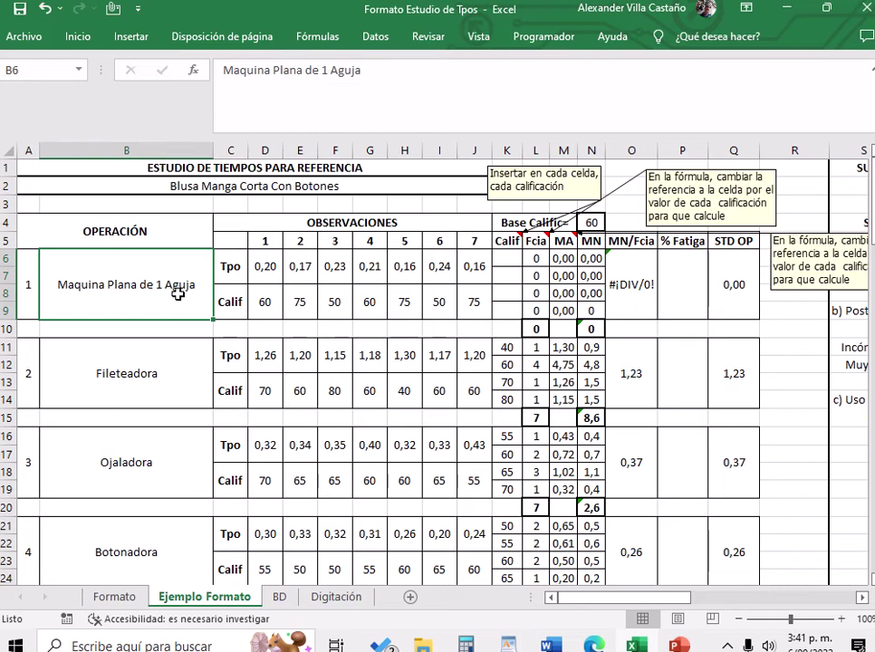
click(153, 351)
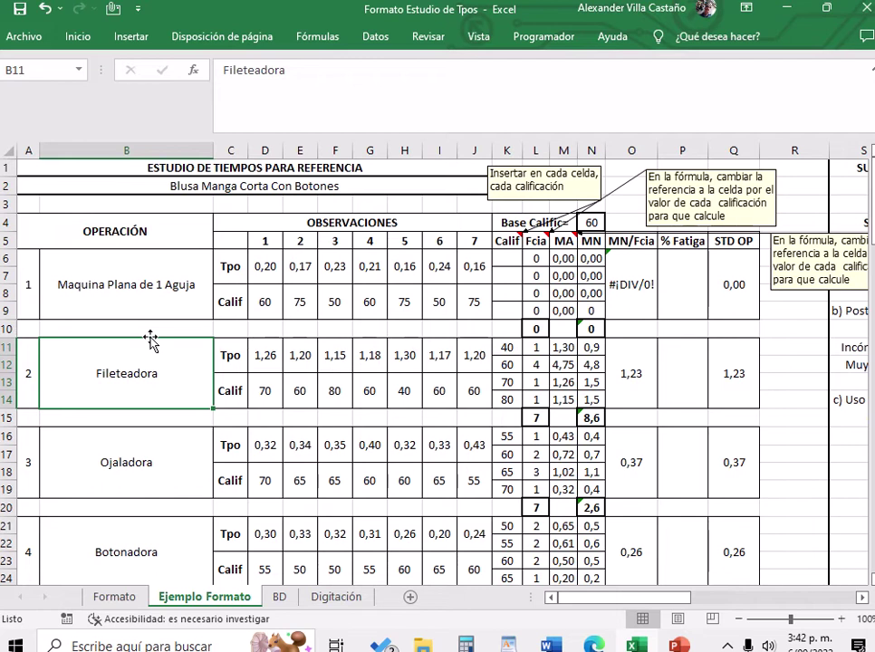
Set the rating base (Base Calific) in N4 to 60 from its available options.
click(590, 223)
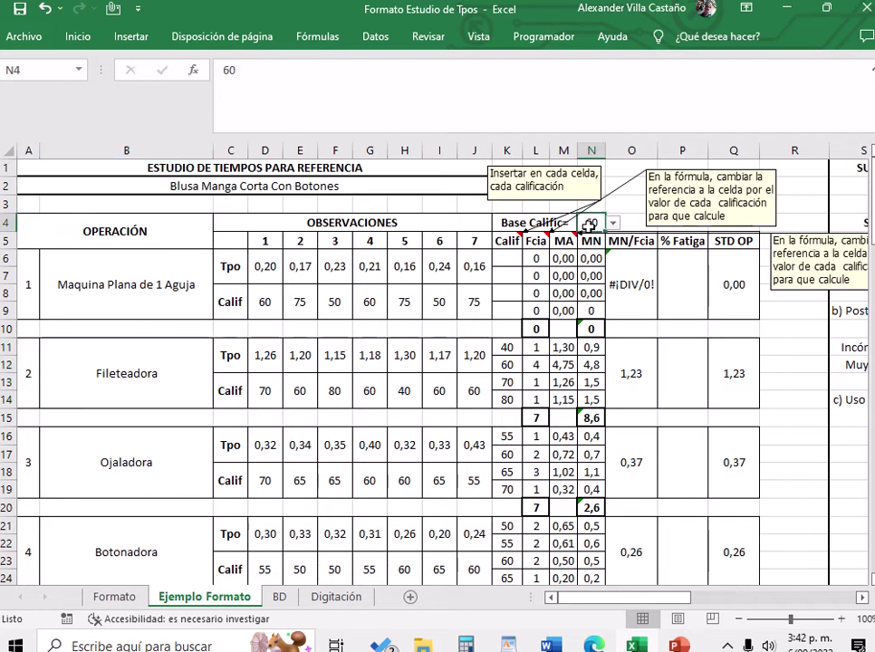
click(613, 223)
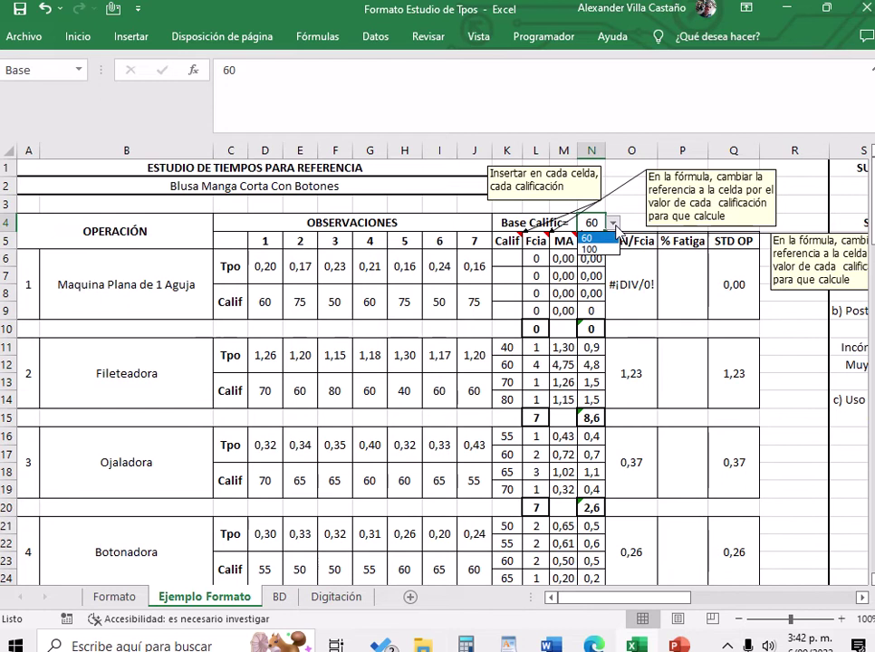
click(591, 236)
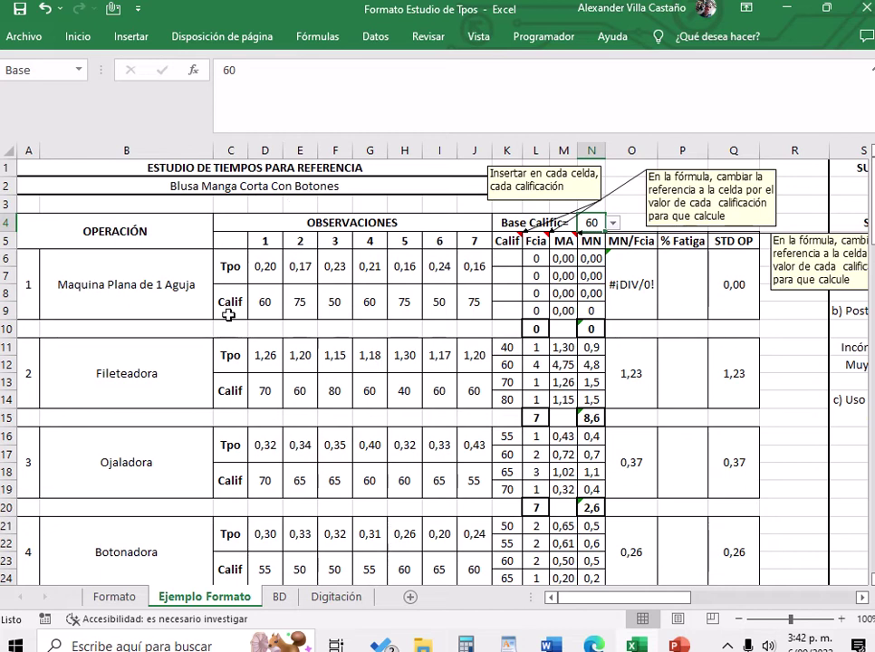
Review the blouse operations in order: Maquina Plana de 1 Aguja, Fileteadora, Ojaladora and Botonadora.
click(149, 288)
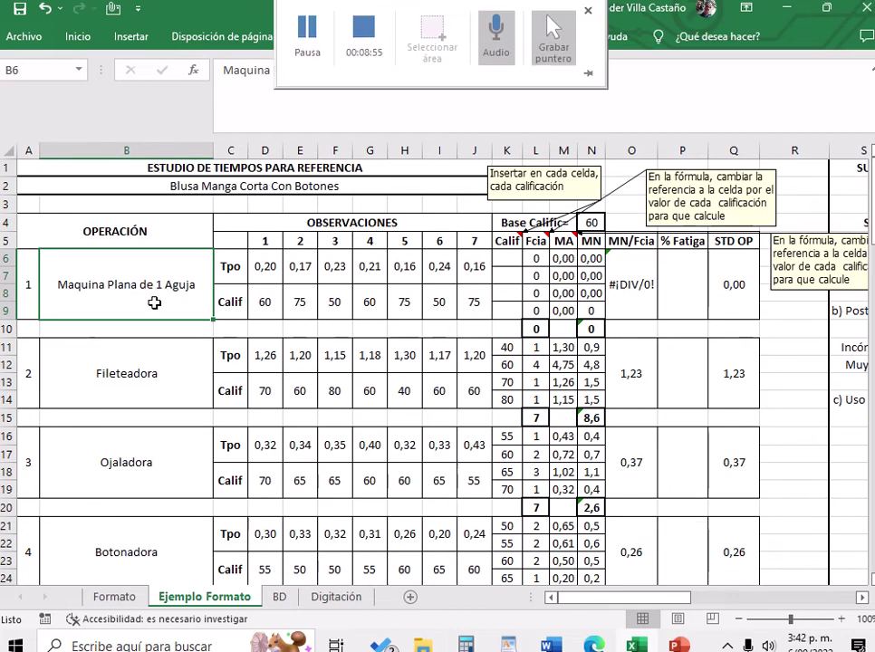
scroll(156, 302, down, 1)
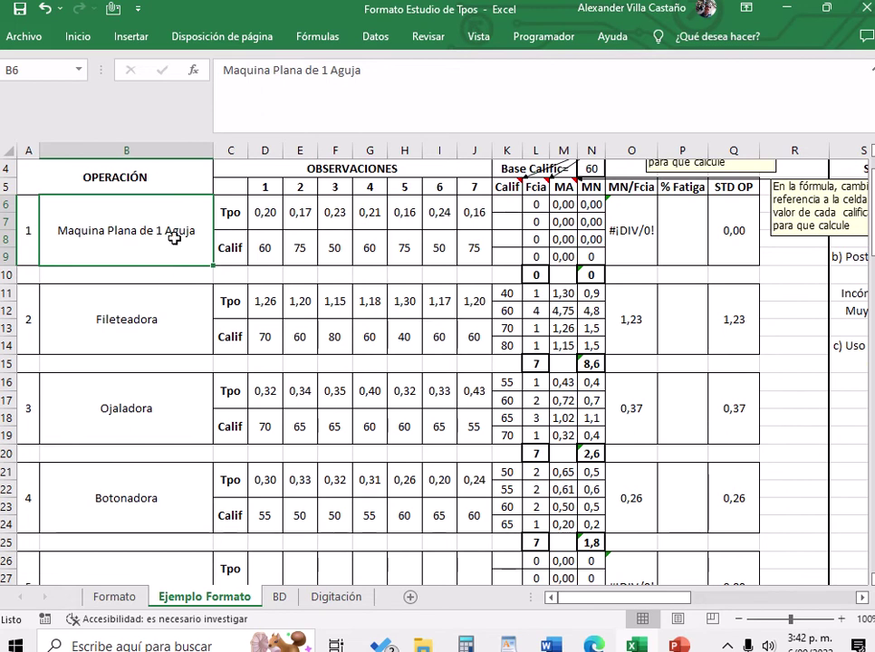
click(167, 325)
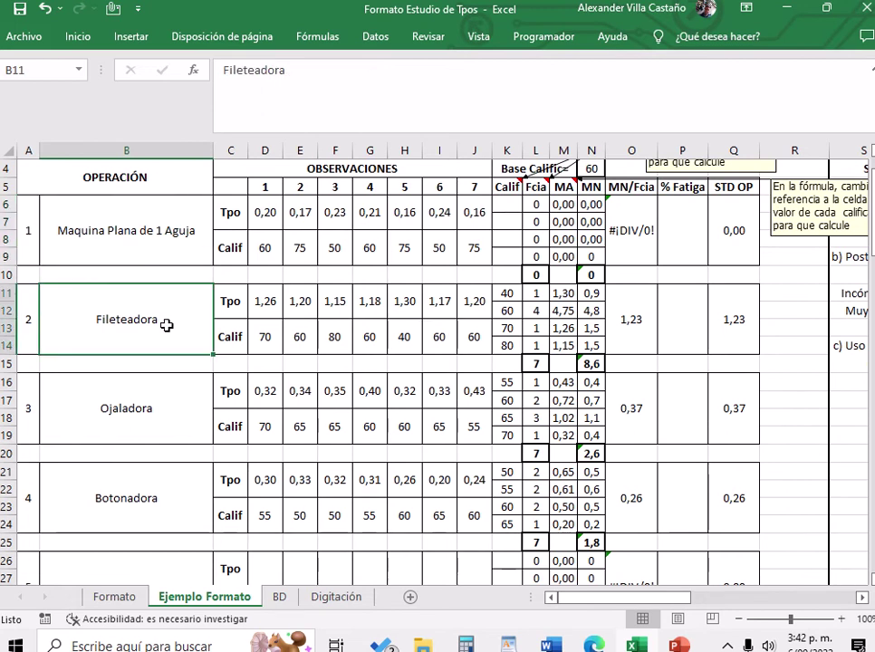
click(162, 408)
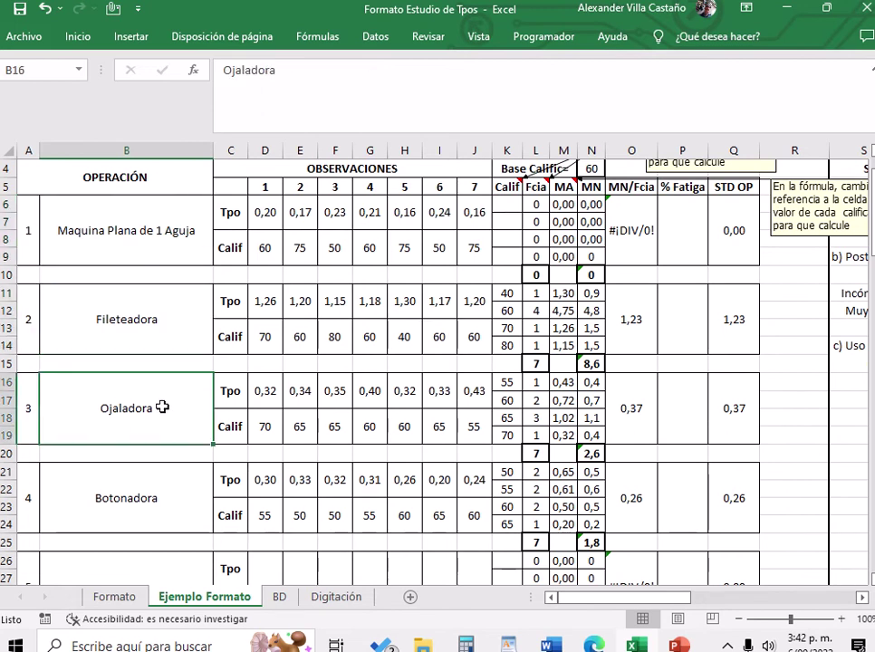
click(149, 481)
scroll(154, 481, down, 2)
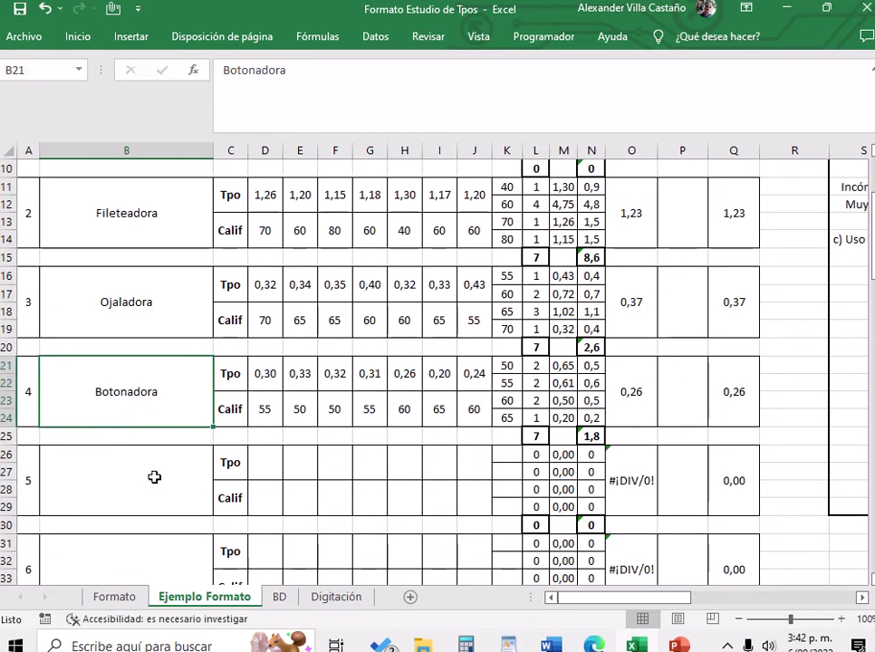
scroll(154, 479, up, 3)
scroll(154, 477, down, 1)
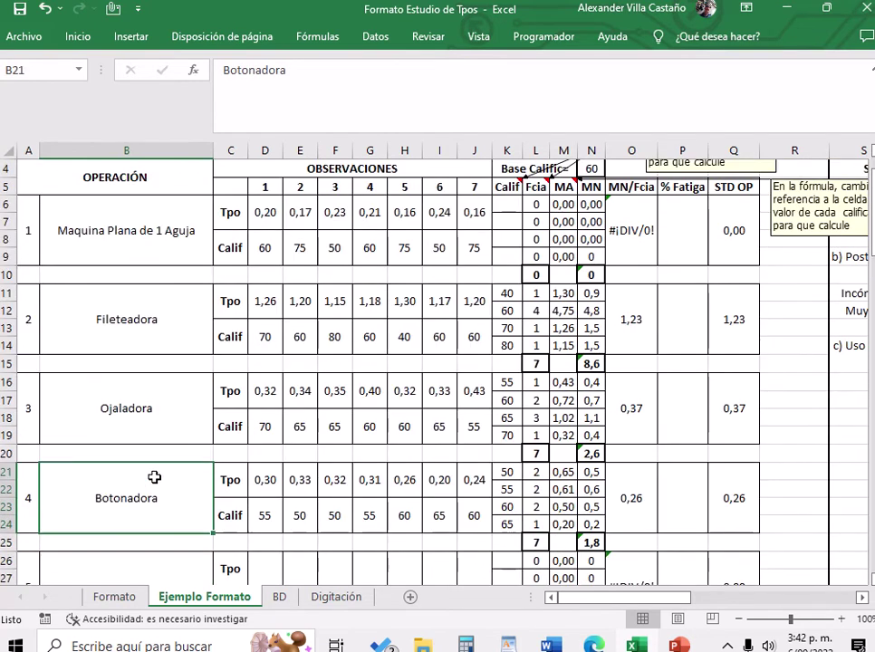
scroll(154, 477, up, 1)
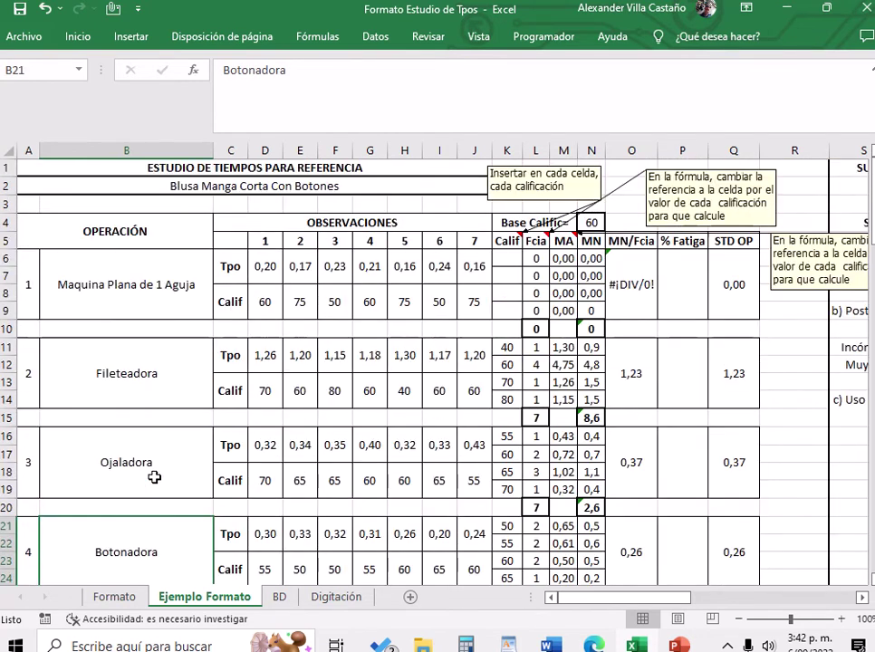
Go through the seven observed times in the Tpo row of Maquina Plana de 1 Aguja.
click(272, 270)
click(291, 268)
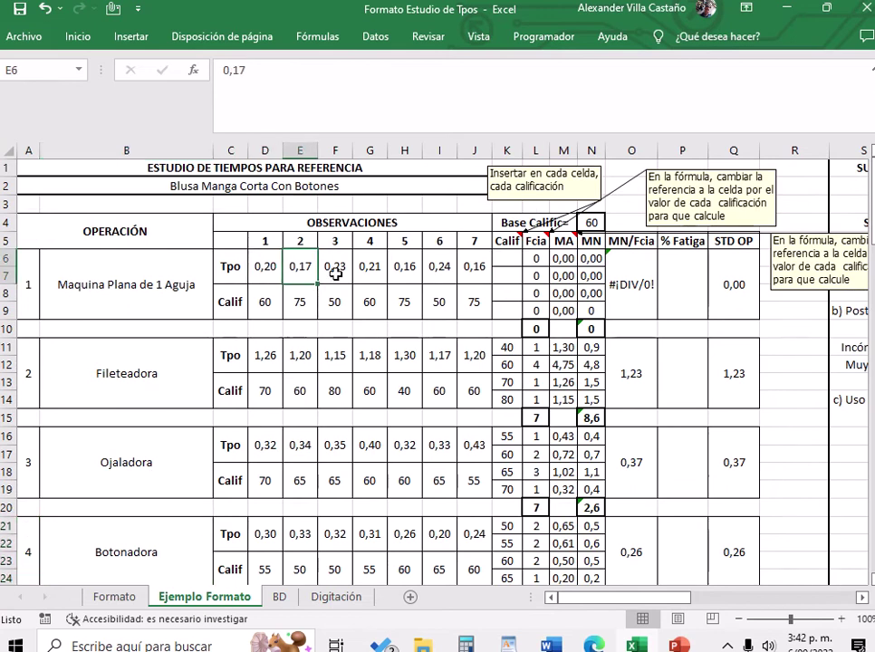
click(336, 270)
click(371, 268)
click(404, 268)
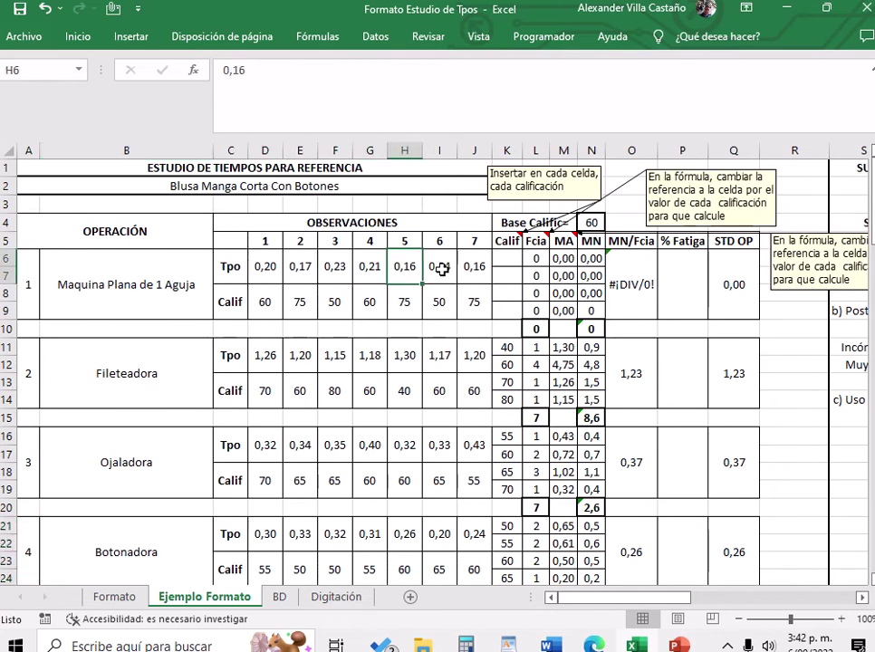
click(441, 268)
click(476, 267)
Compare the first observed time of Maquina Plana de 1 Aguja with its Calif rating and the neighbouring observation times.
click(277, 270)
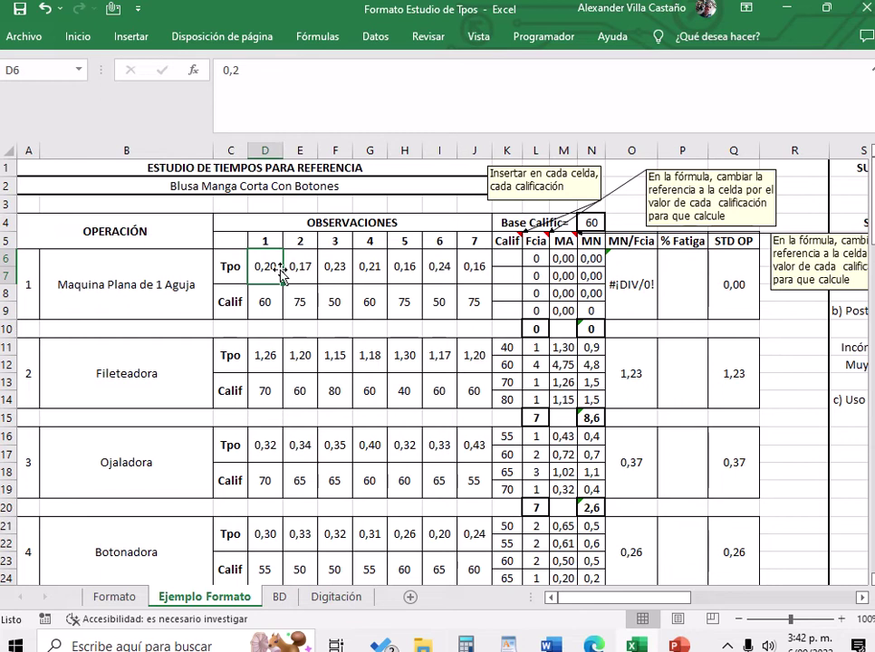
click(297, 268)
click(323, 267)
click(268, 267)
click(264, 300)
click(298, 266)
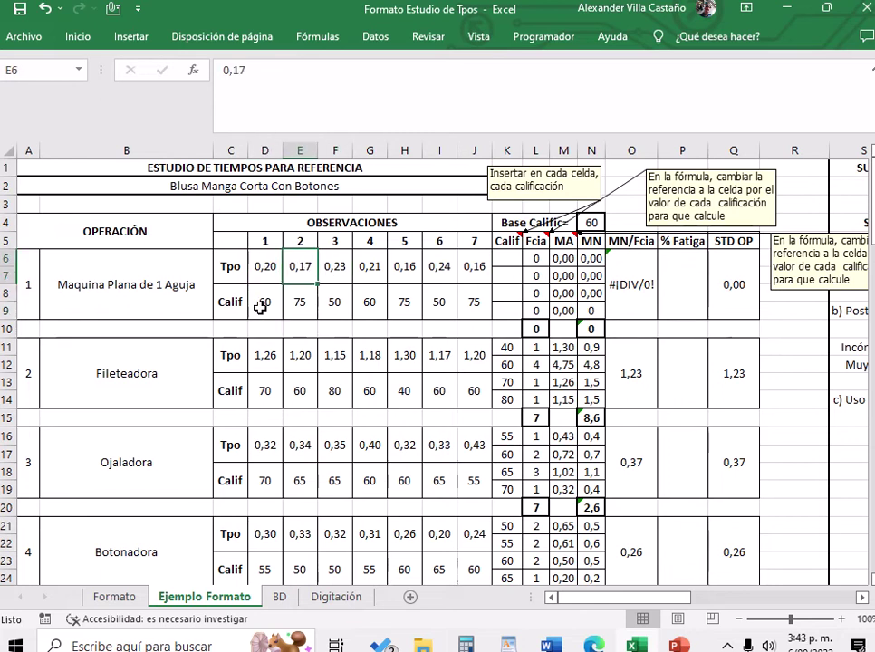
click(265, 272)
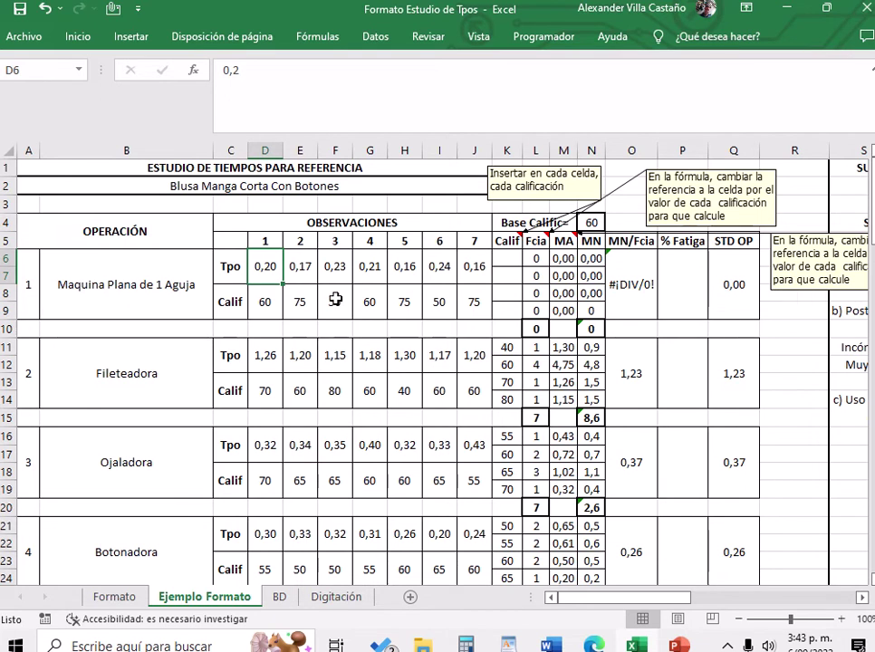
click(276, 301)
click(277, 265)
click(262, 301)
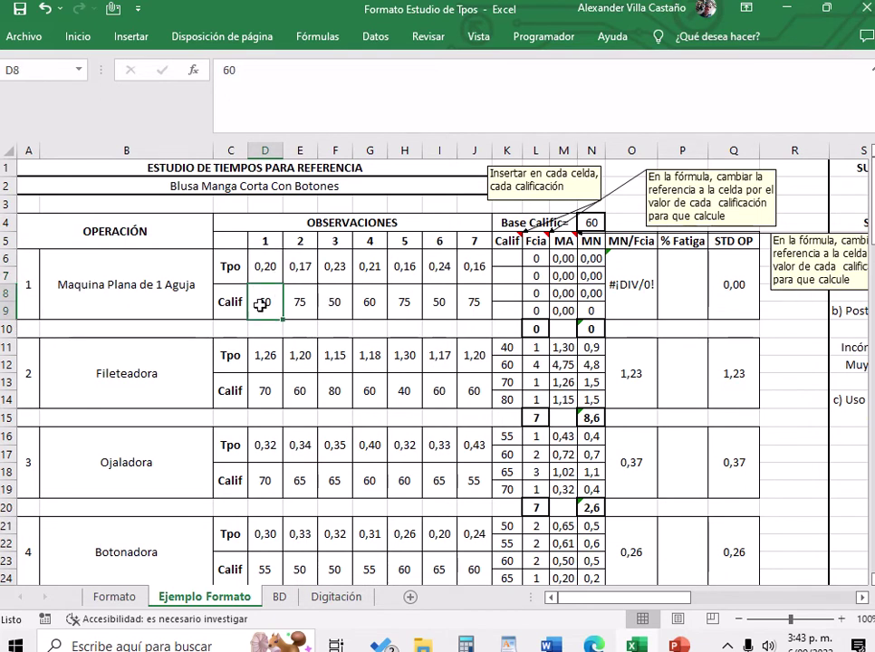
Check the performance description for rating 60 in the browser's work pace table and return to the Excel workbook.
key(alt+Tab)
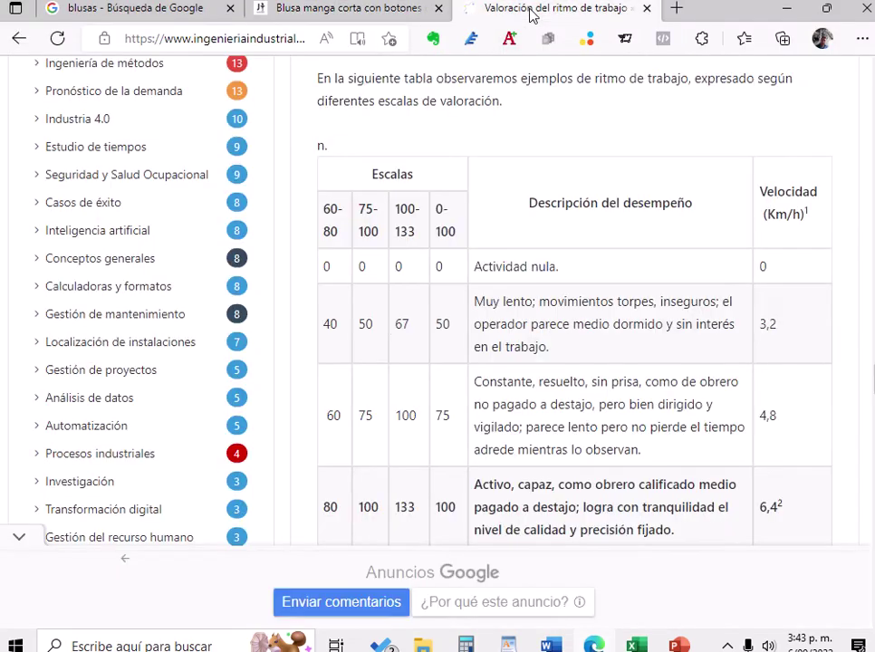
click(530, 13)
double_click(495, 403)
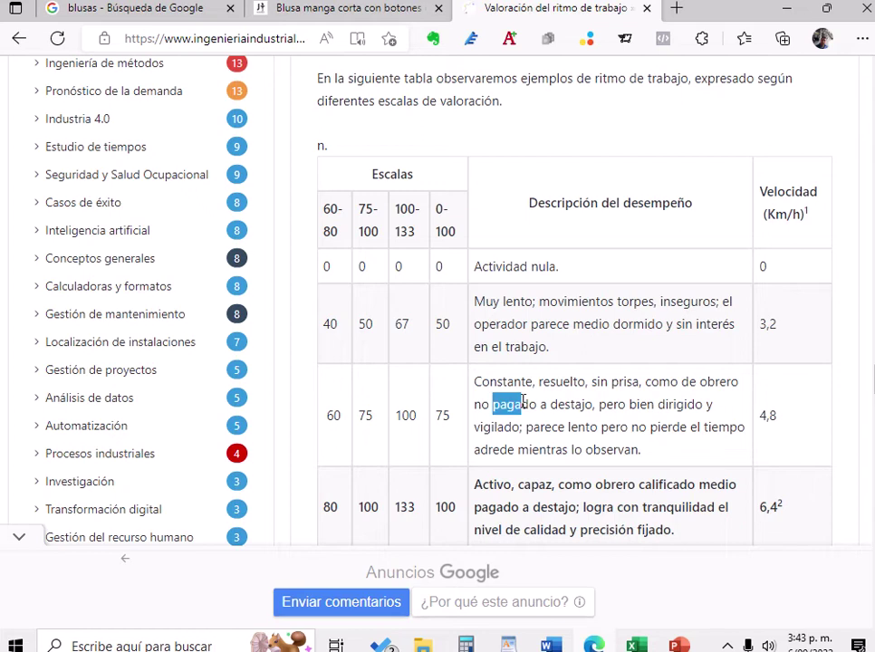
click(594, 422)
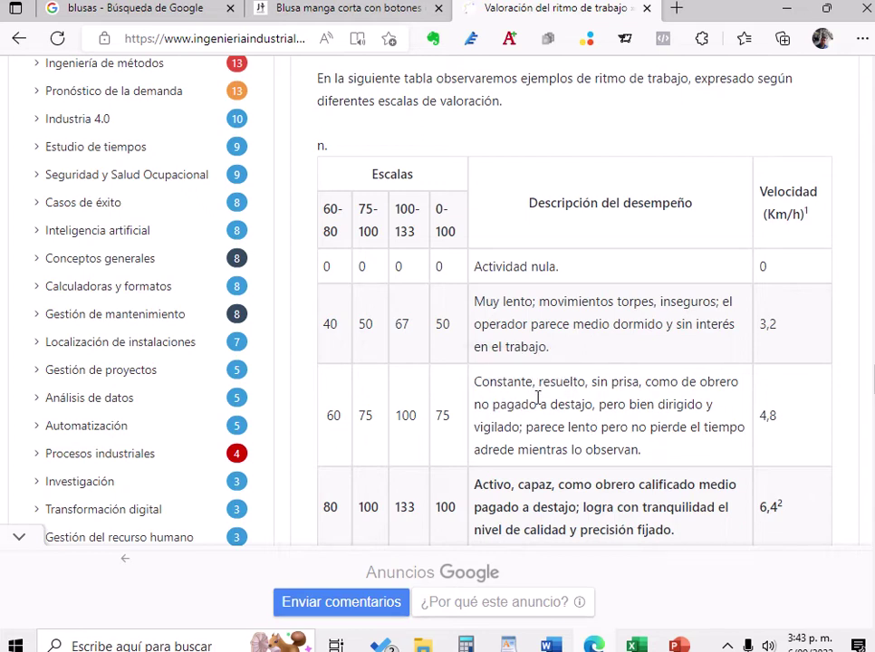
click(636, 643)
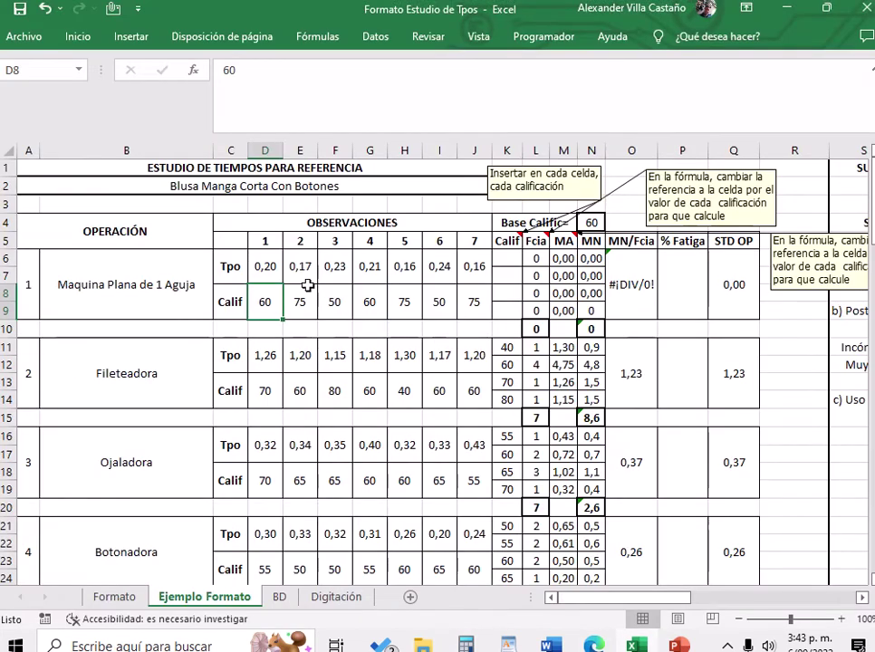
Compare the Calif rating of observation 2 with the browser's work pace table and return to the Excel workbook.
click(299, 301)
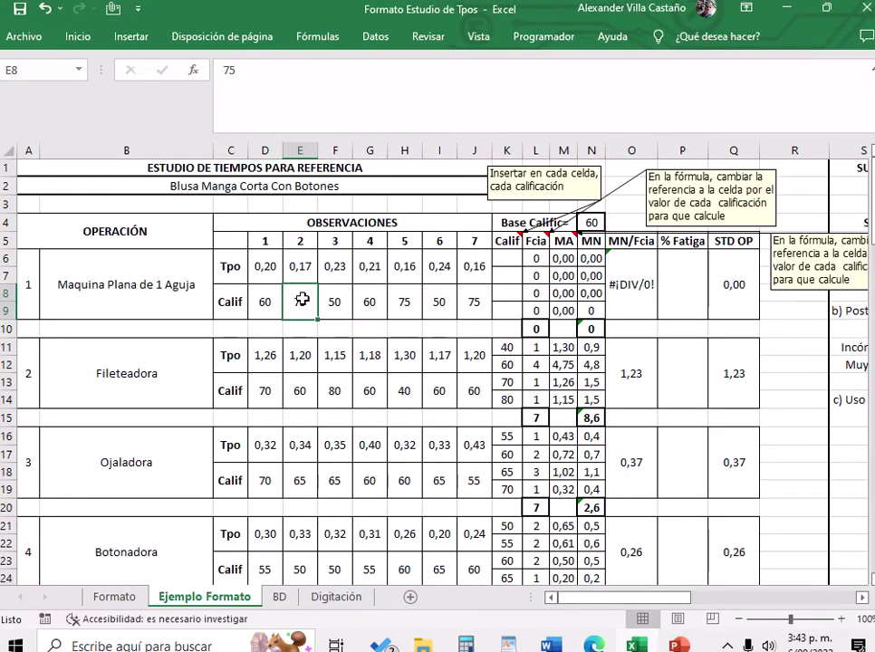
click(596, 645)
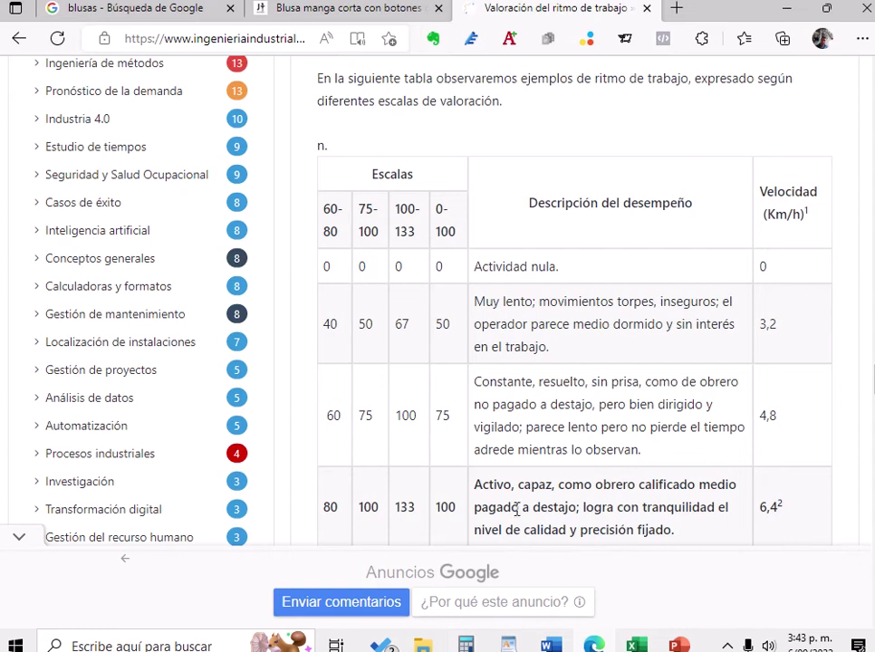
scroll(516, 510, down, 1)
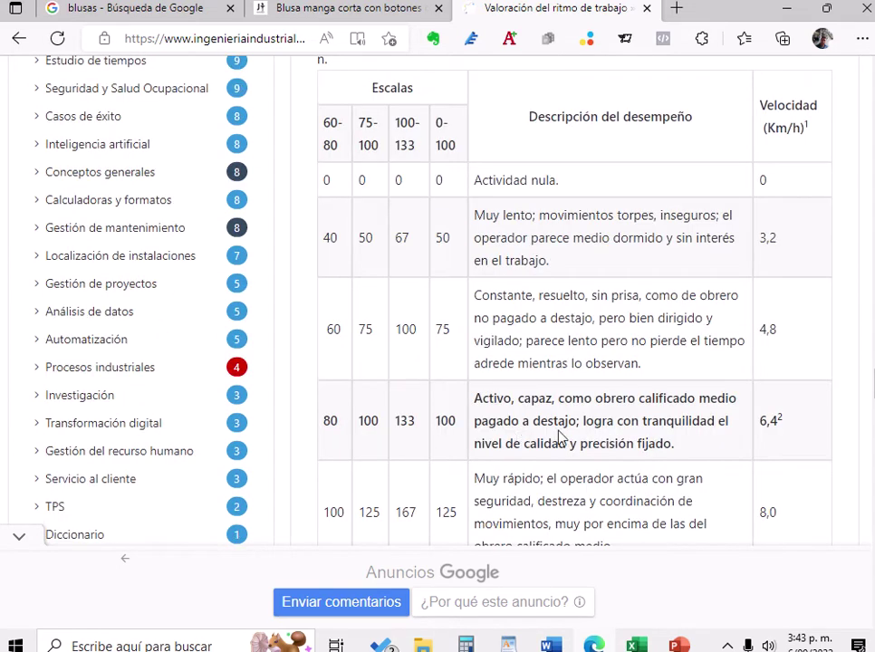
key(alt+Tab)
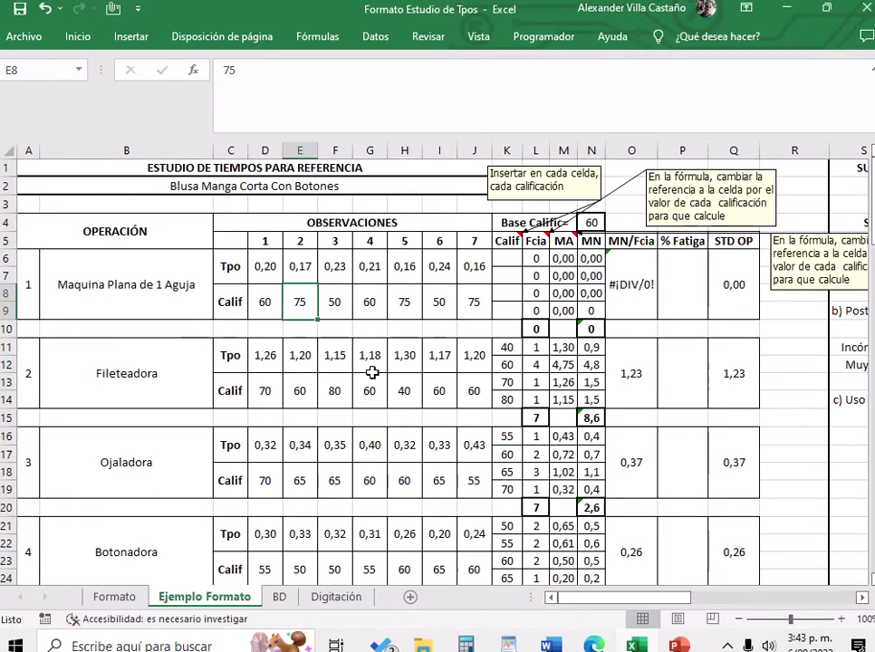
Check the time and Calif rating of observation 3 against the browser's work pace table, then return to Excel.
click(339, 269)
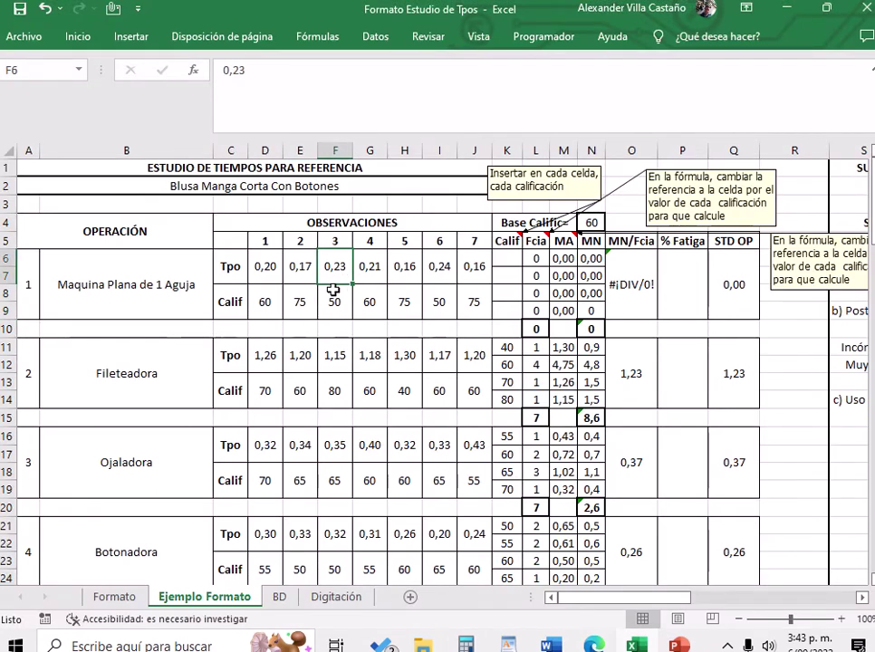
click(341, 306)
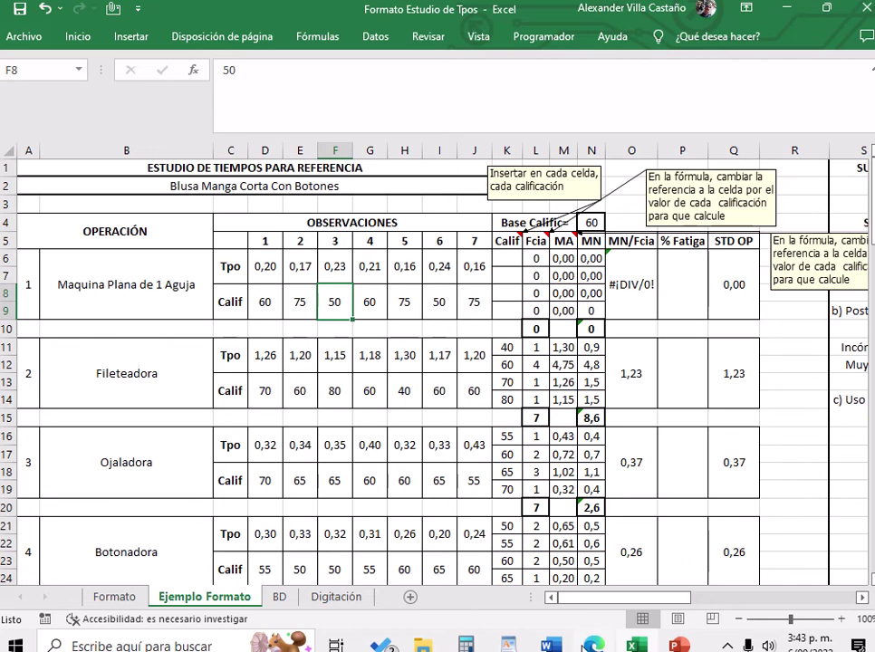
key(alt+Tab)
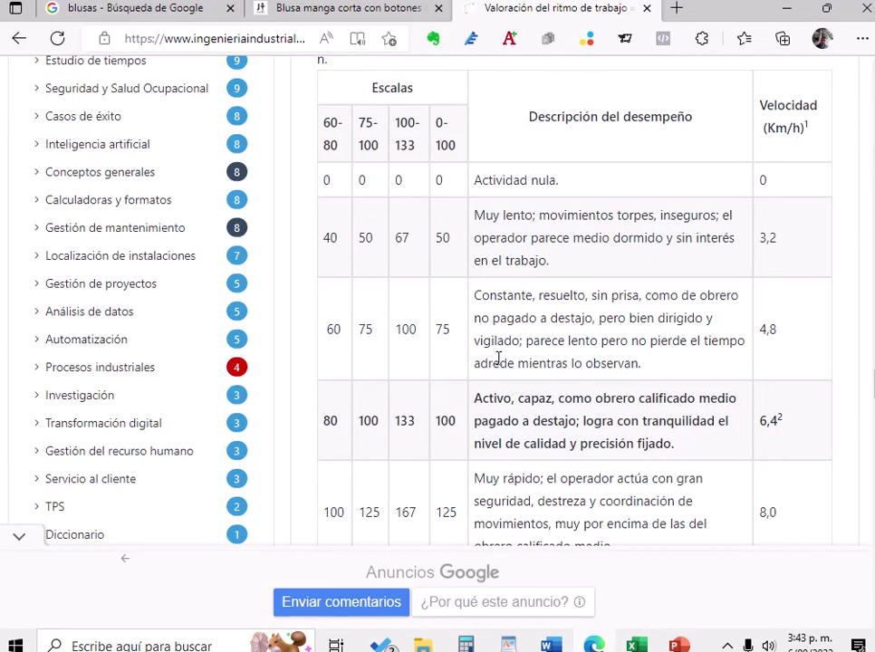
key(alt+Tab)
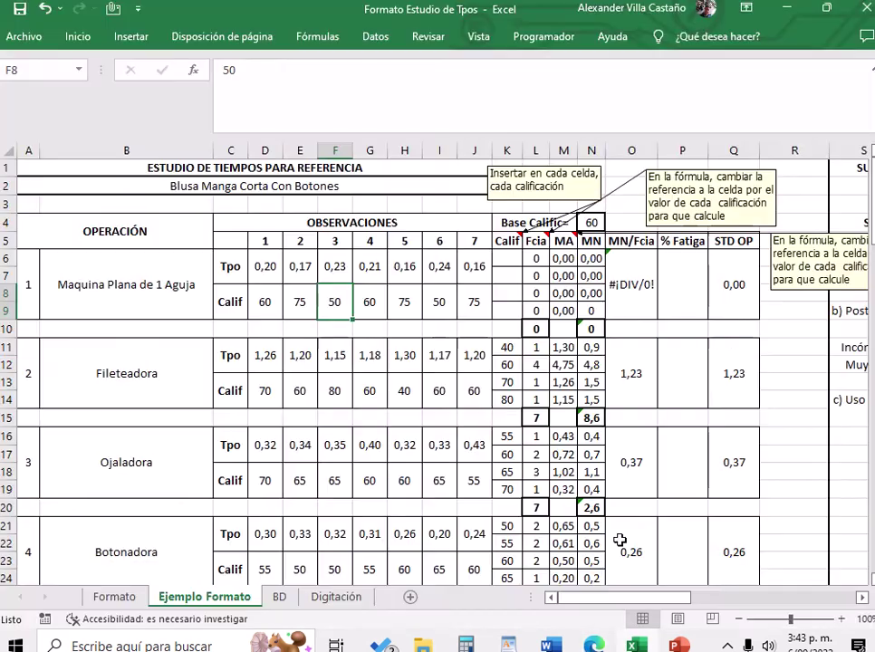
Examine the Calif ratings of observations 4 to 7 of Maquina Plana de 1 Aguja together with their observed times.
click(381, 308)
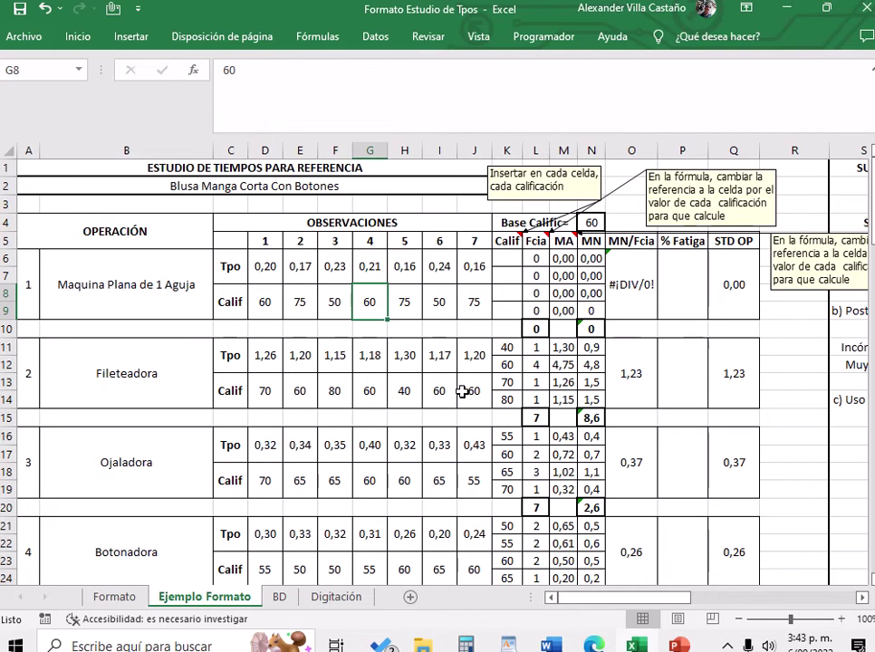
click(413, 272)
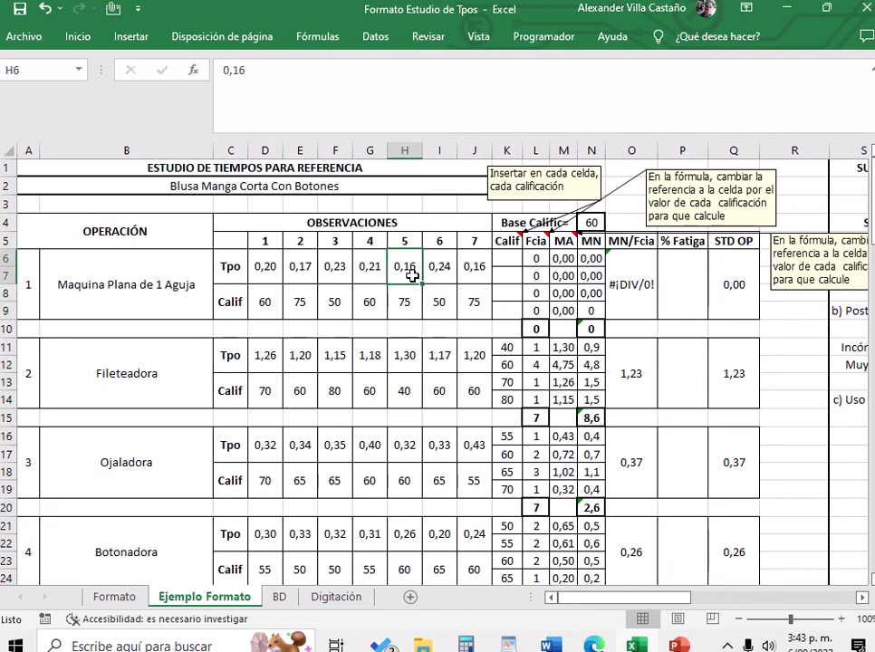
click(409, 297)
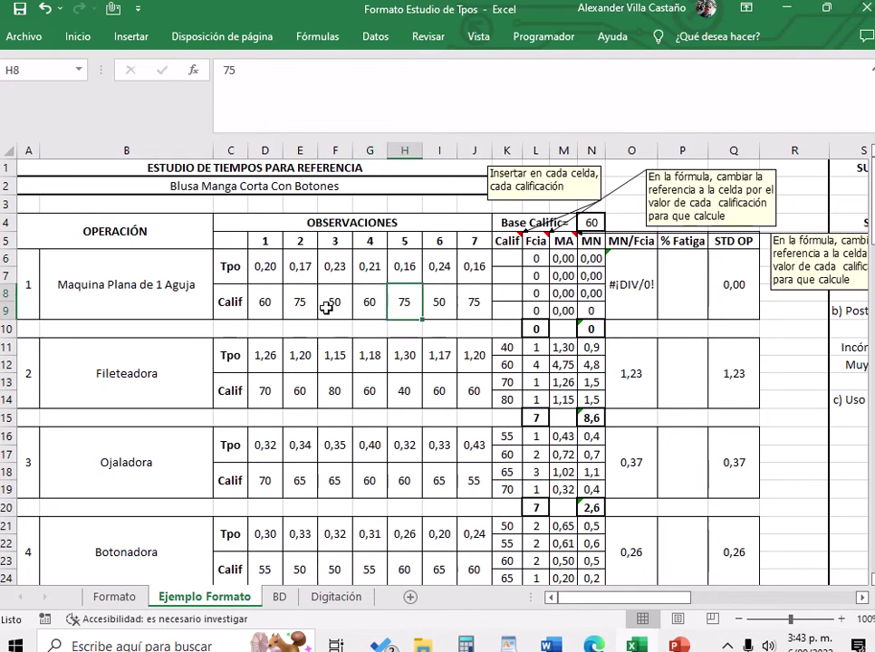
click(443, 271)
click(439, 306)
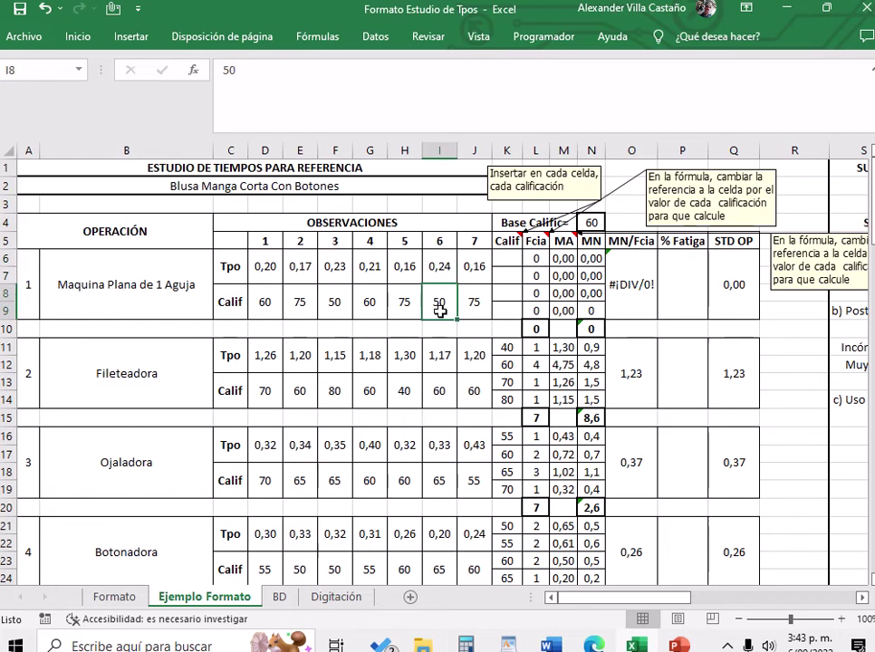
click(475, 272)
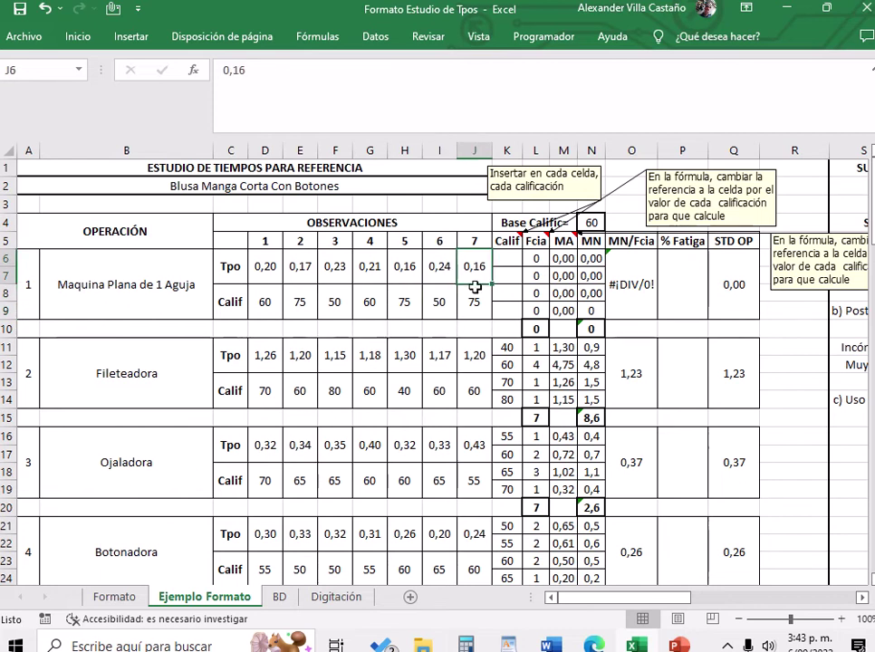
click(469, 304)
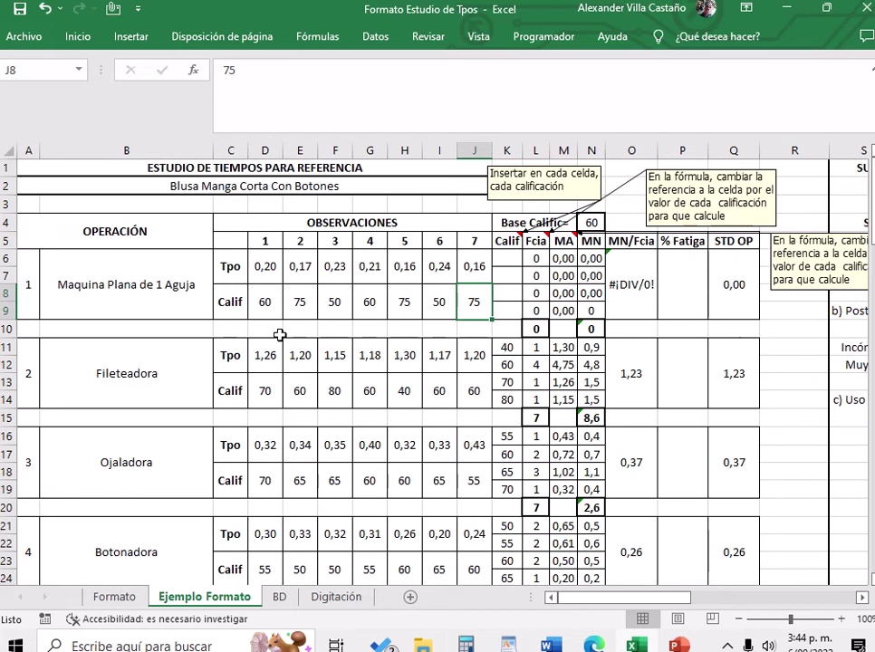
Compare the observed times of observations 1 to 6 in the Tpo row of Maquina Plana de 1 Aguja.
click(270, 263)
click(303, 269)
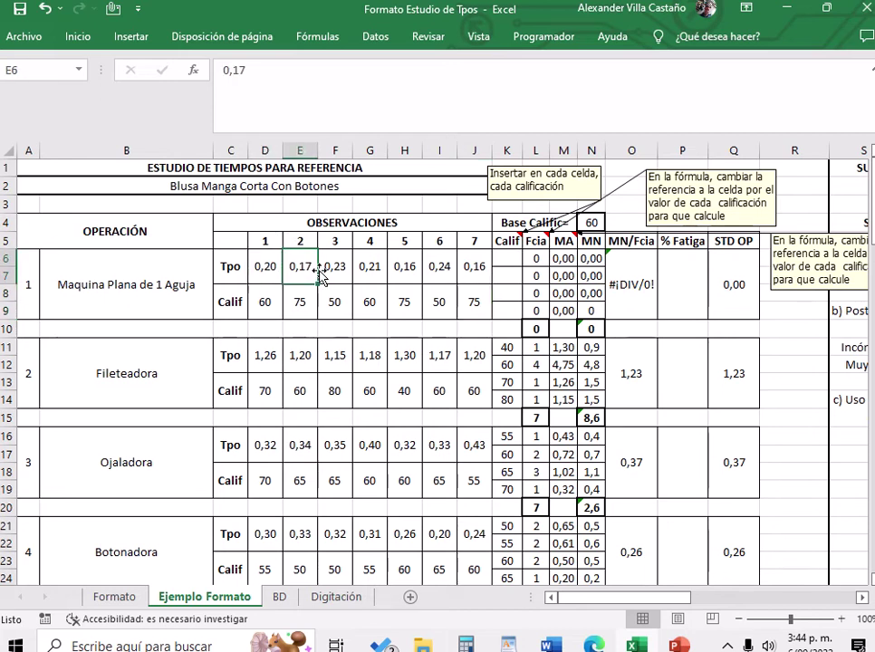
click(336, 269)
click(369, 269)
click(401, 269)
click(441, 270)
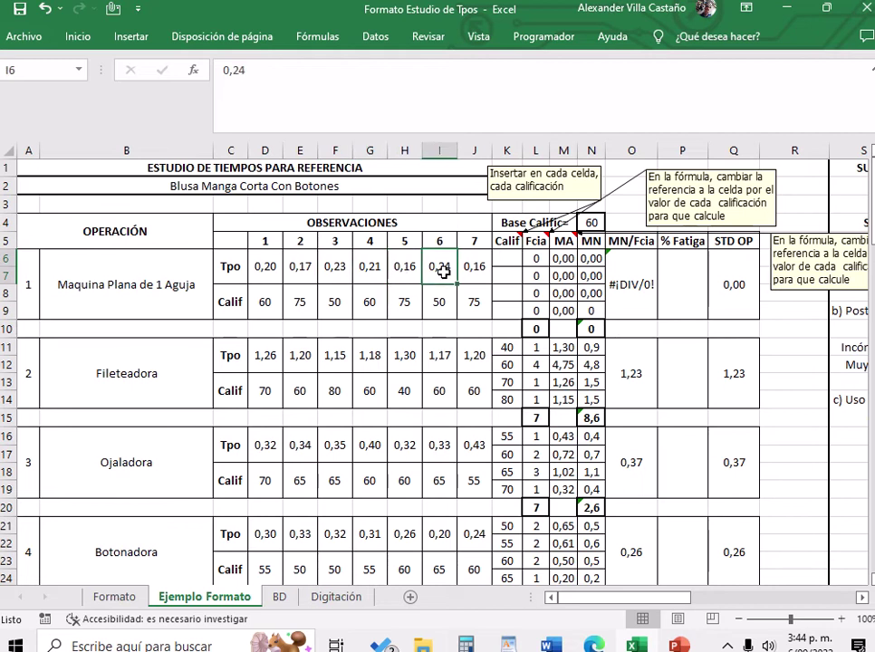
click(384, 271)
click(324, 268)
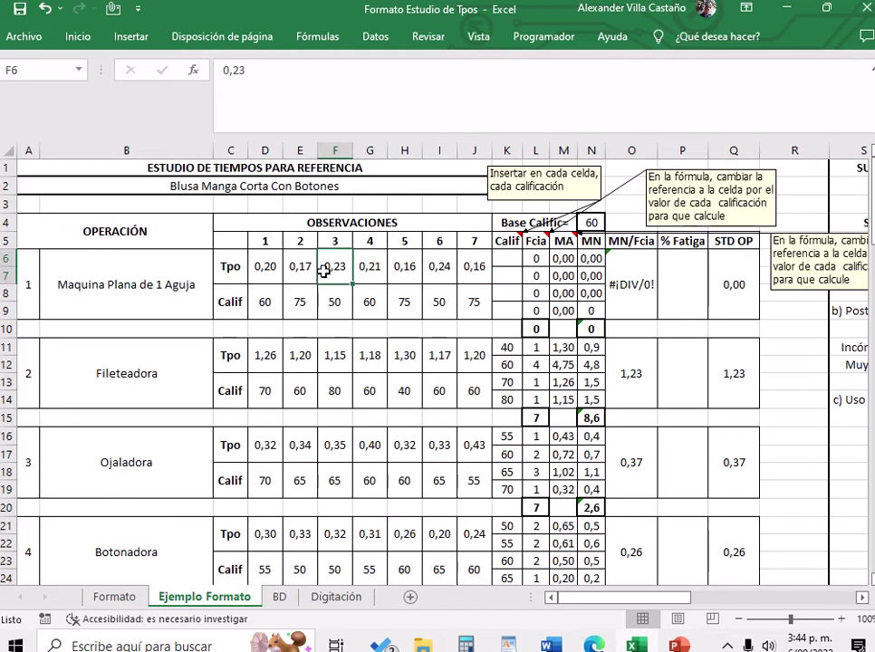
click(302, 267)
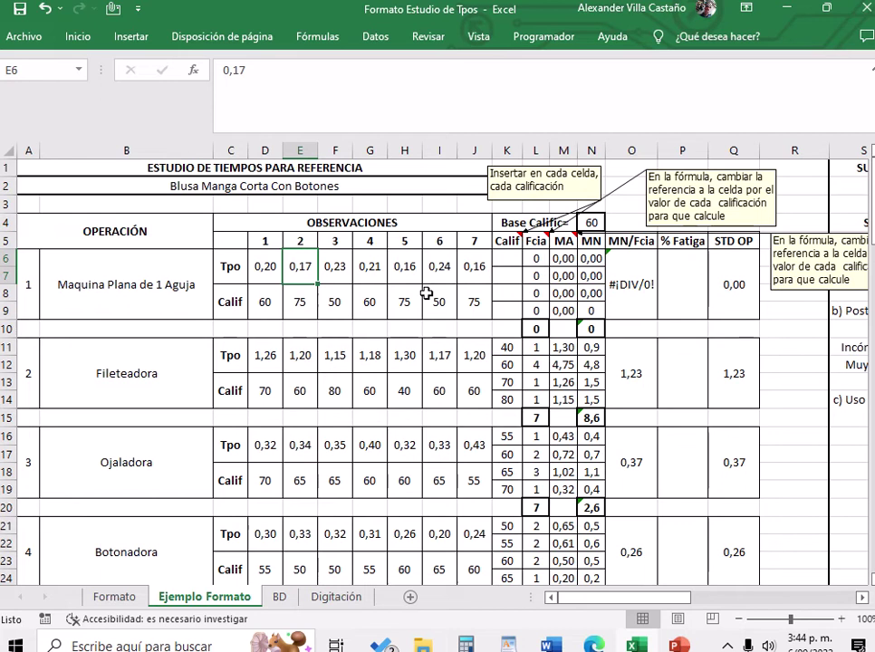
Examine the empty Calif summary cells K6 to K9 and identify the distinct ratings in the first operation's Calif row.
click(499, 259)
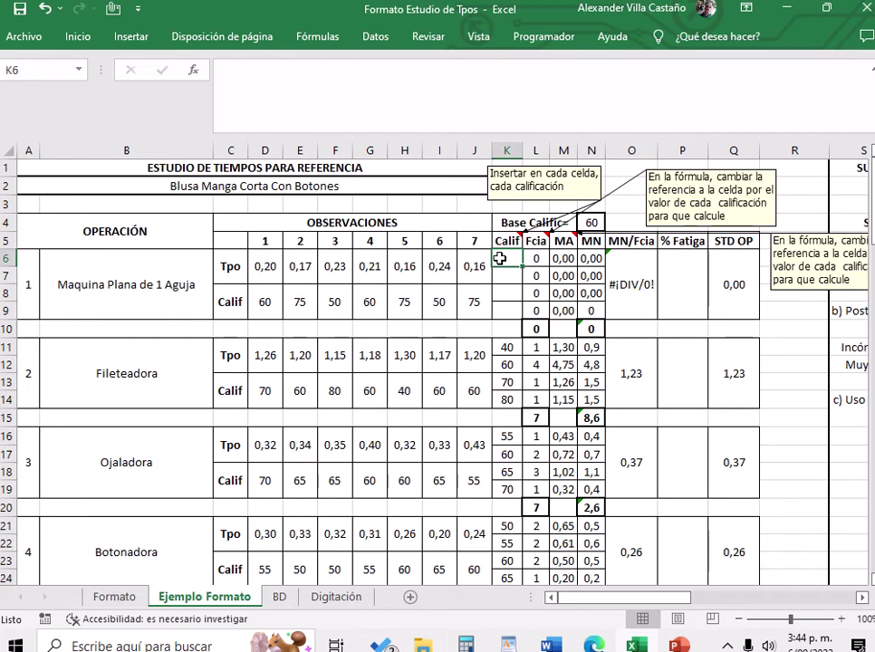
click(510, 277)
click(510, 292)
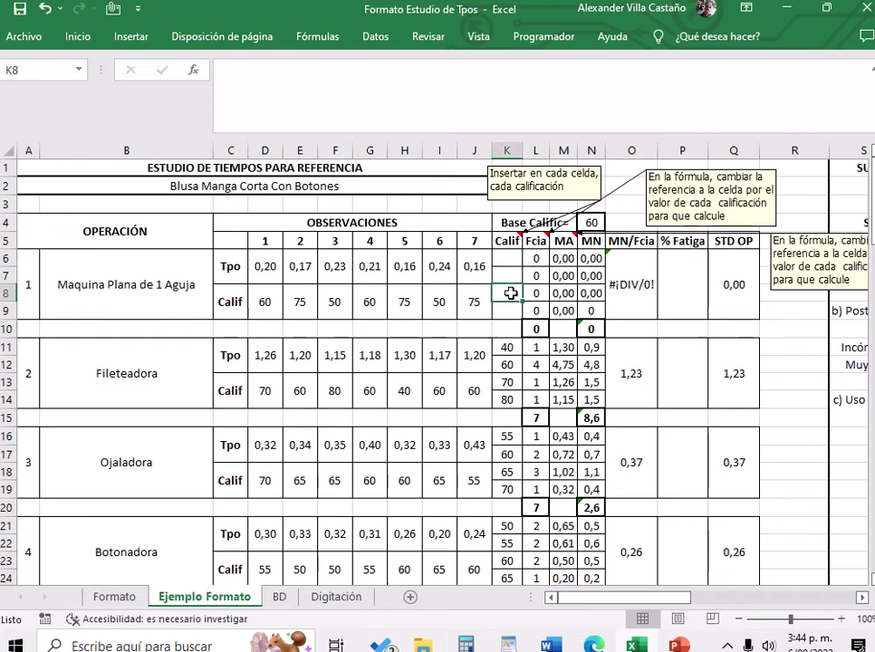
click(511, 311)
click(506, 277)
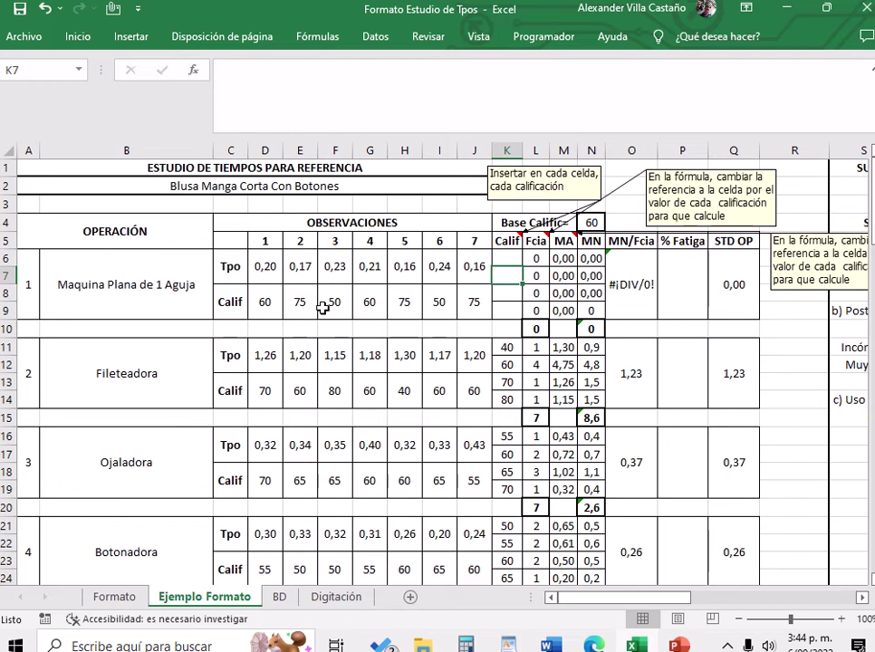
click(281, 311)
click(359, 302)
click(335, 303)
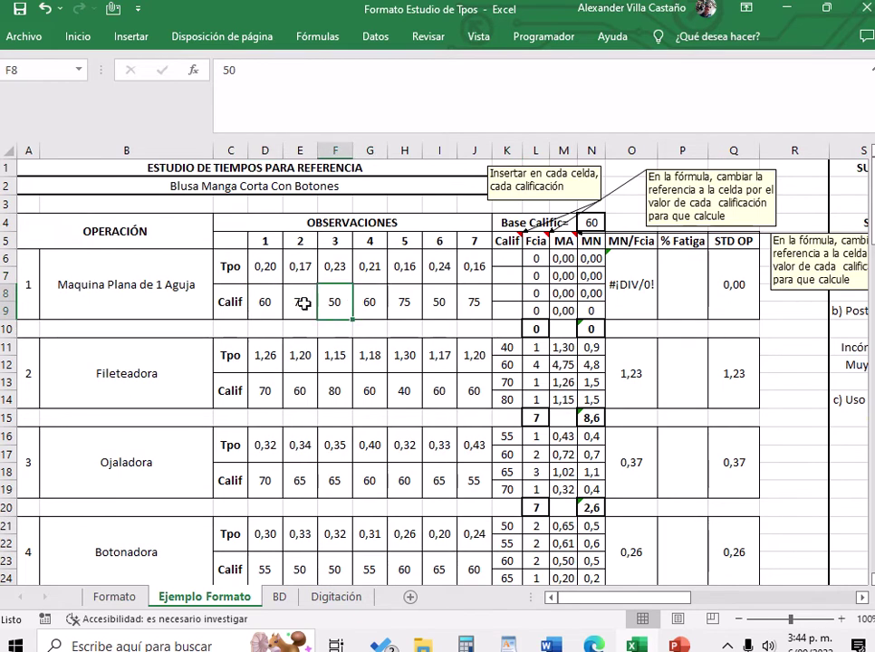
click(299, 303)
click(271, 305)
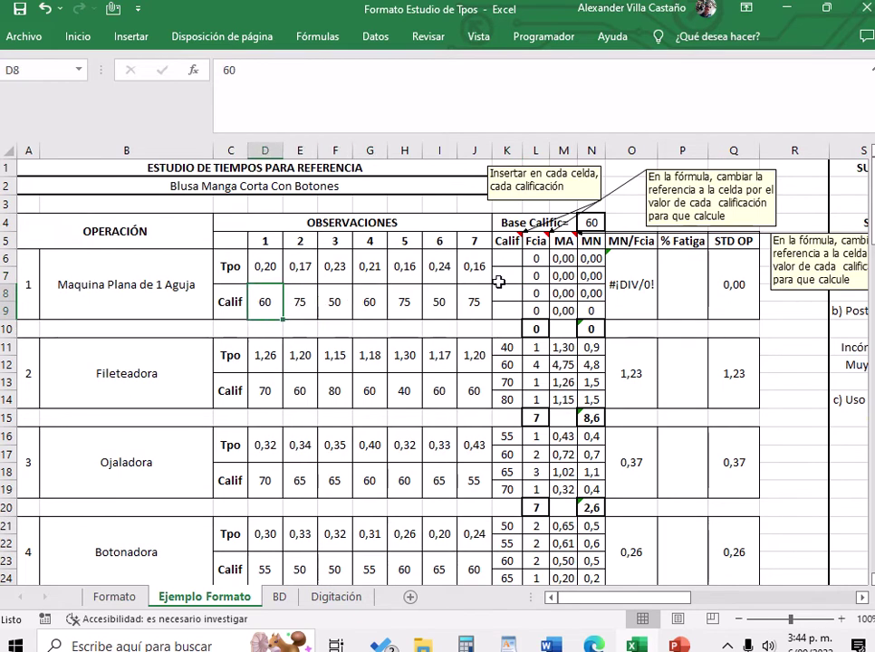
click(441, 303)
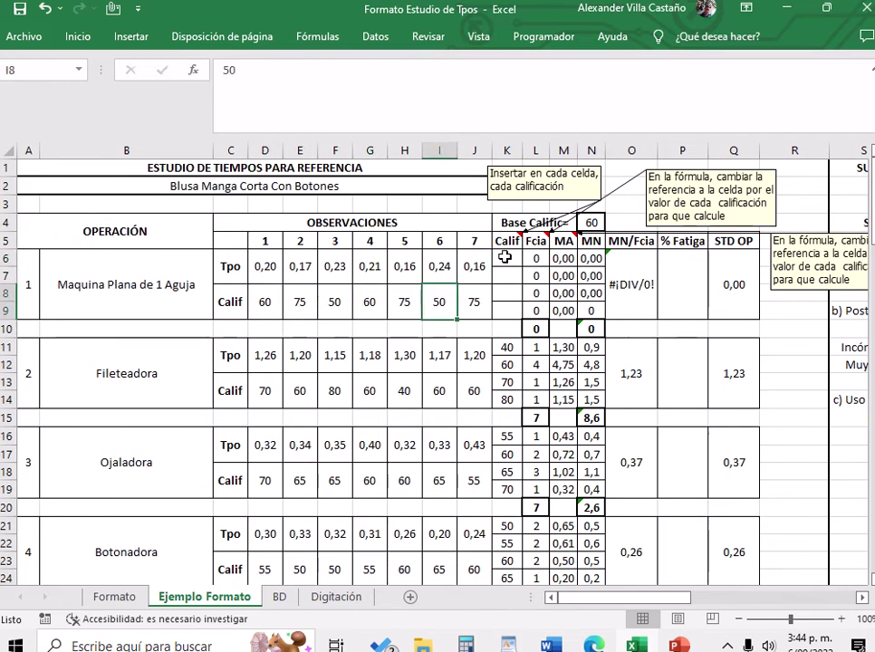
Enter the distinct ratings 50, 60 and 75 in the Calif summary cells K6 to K8 of Maquina Plana de 1 Aguja.
click(504, 257)
text(50)
key(Return)
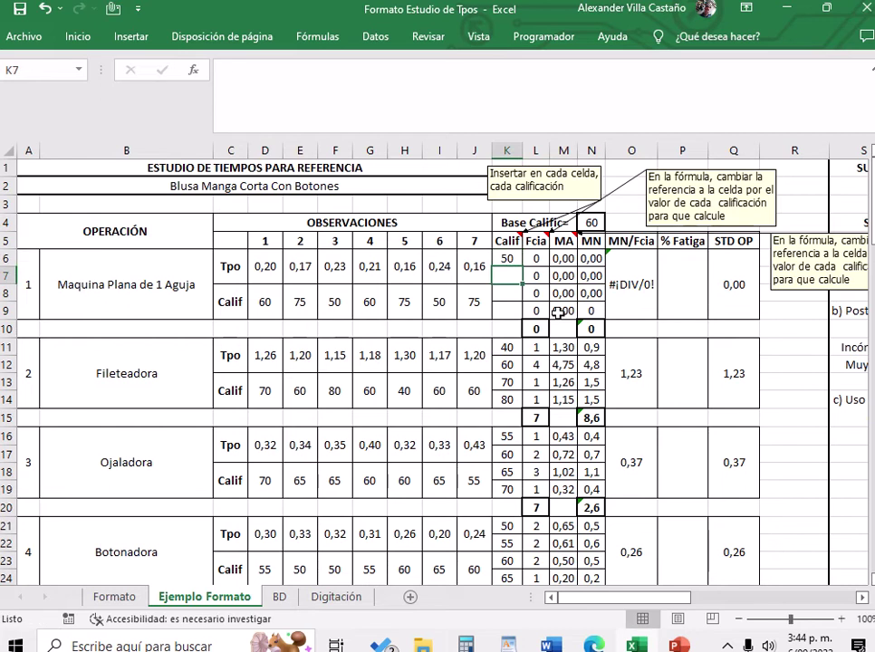
text(60)
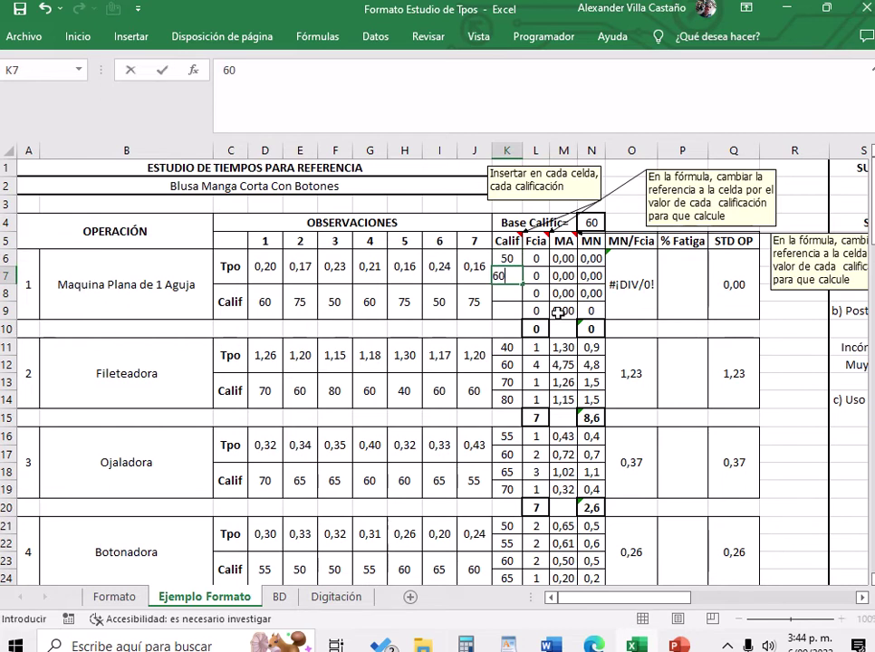
key(Return)
text(75)
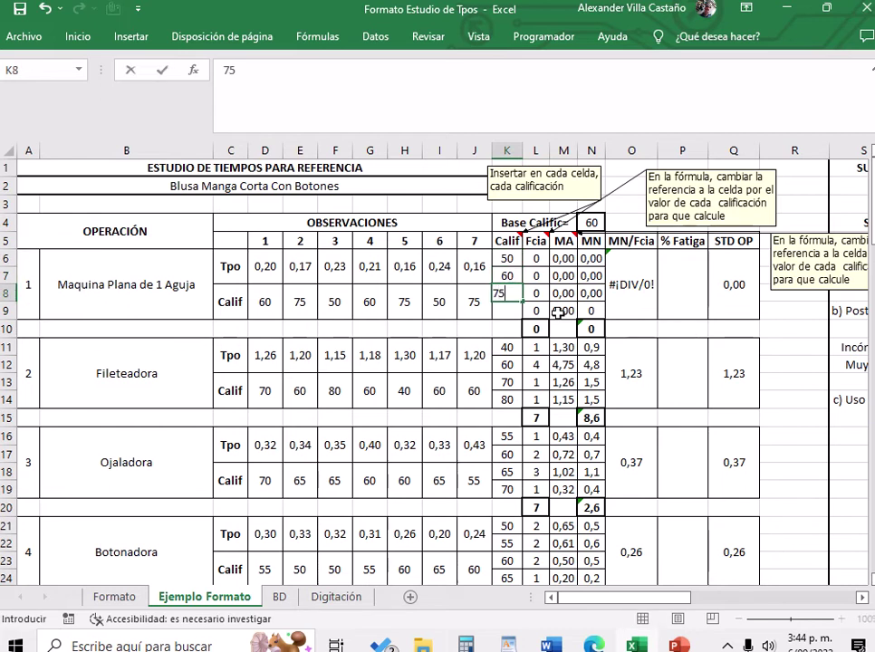
key(Return)
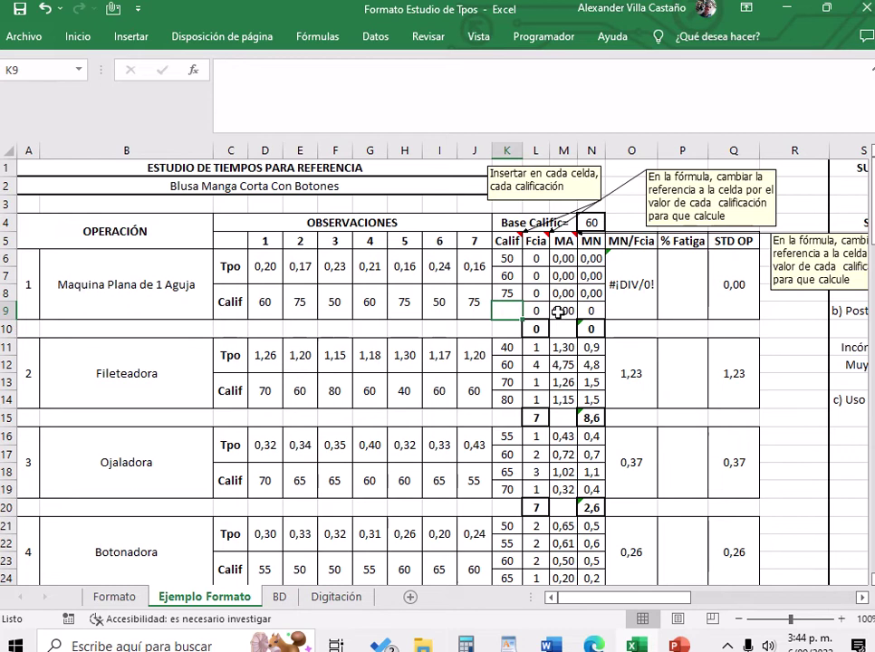
Examine the CONTAR.SI formulas in the Fcia cells L6 to L8 of the first operation.
click(537, 258)
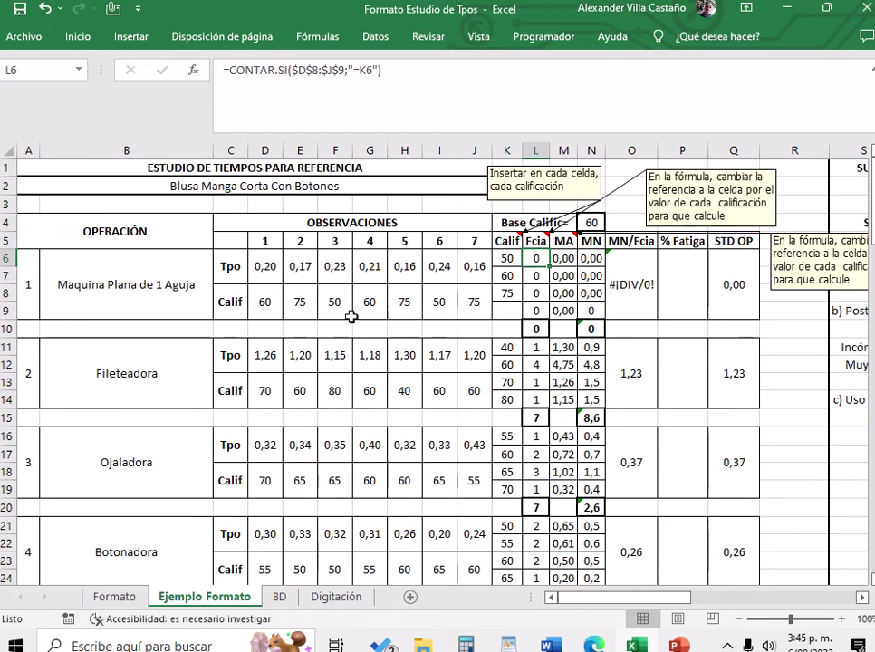
click(538, 274)
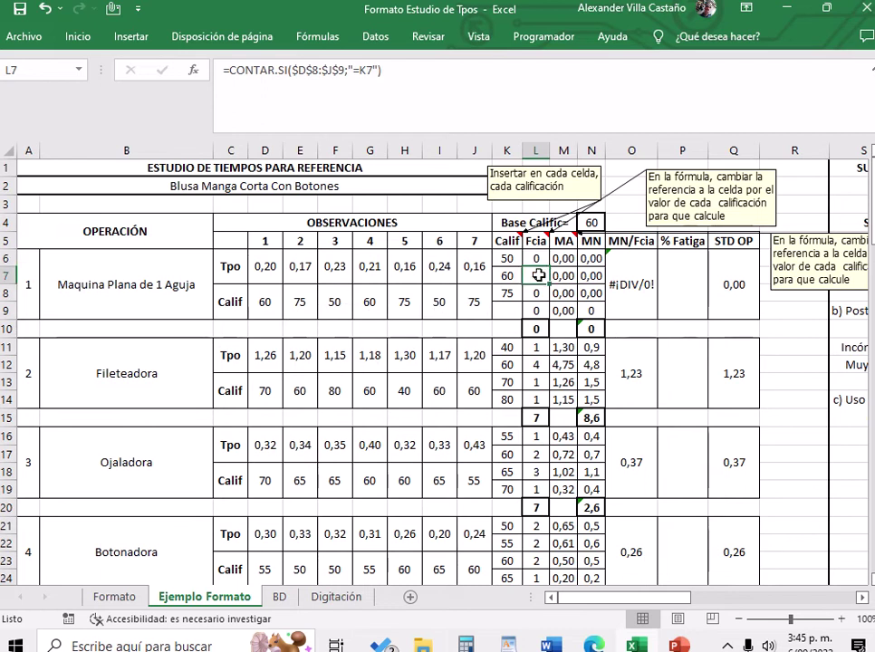
click(535, 292)
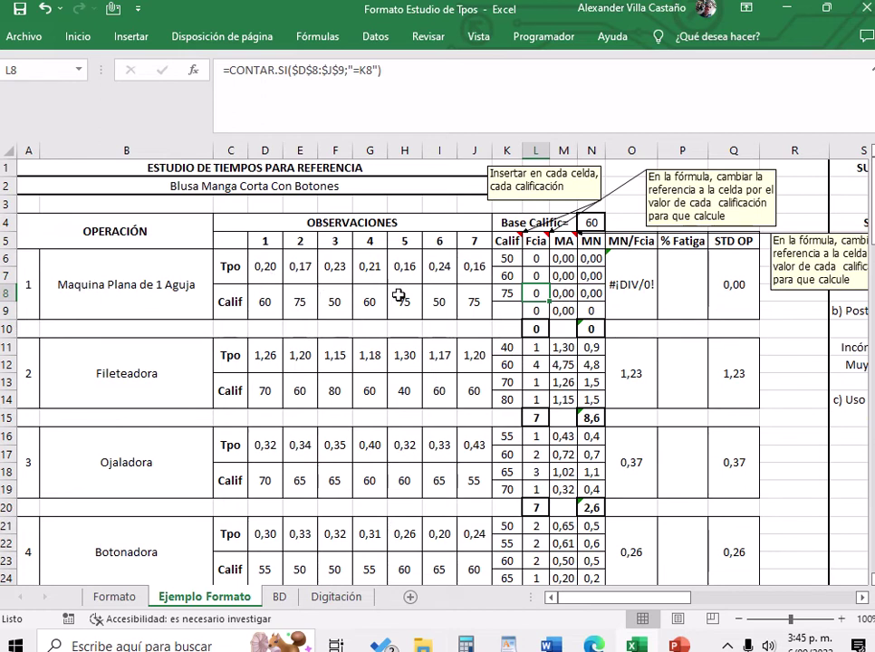
Change the criterion of the CONTAR.SI formula in Fcia cell L6 to "=50".
click(538, 257)
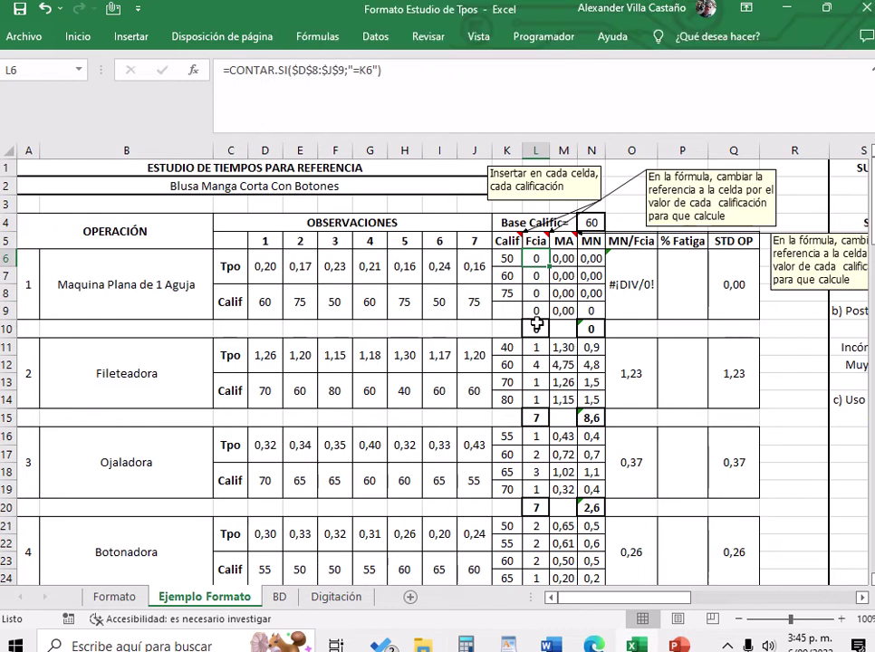
click(369, 72)
click(369, 72)
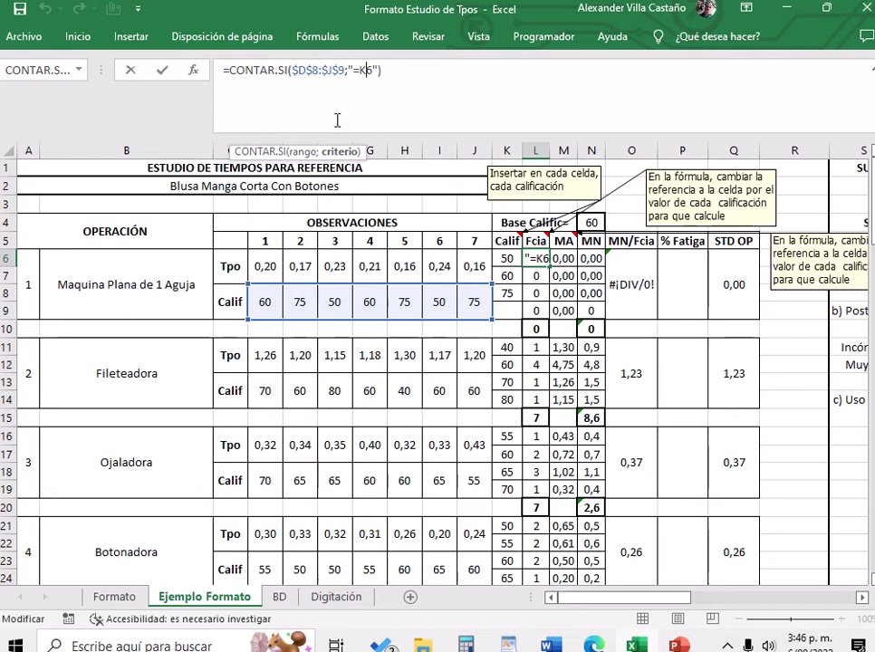
double_click(365, 70)
text(510)
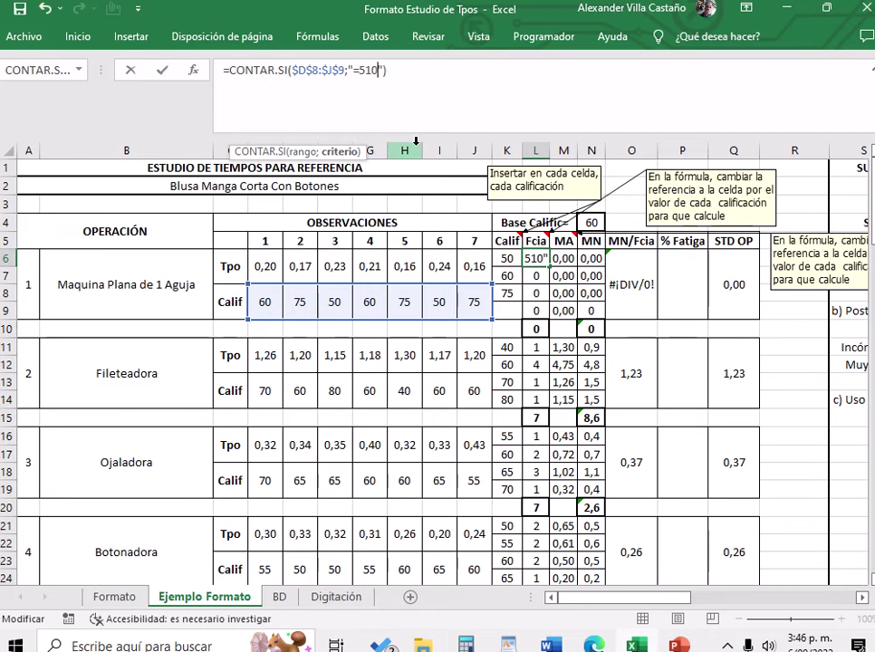
key(BackSpace)
key(BackSpace)
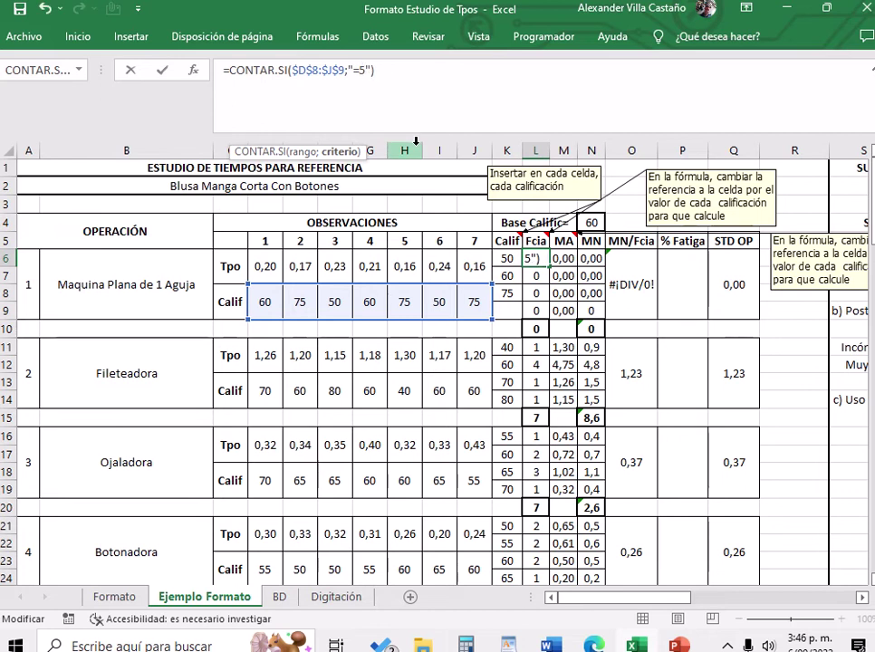
text(0)
key(Return)
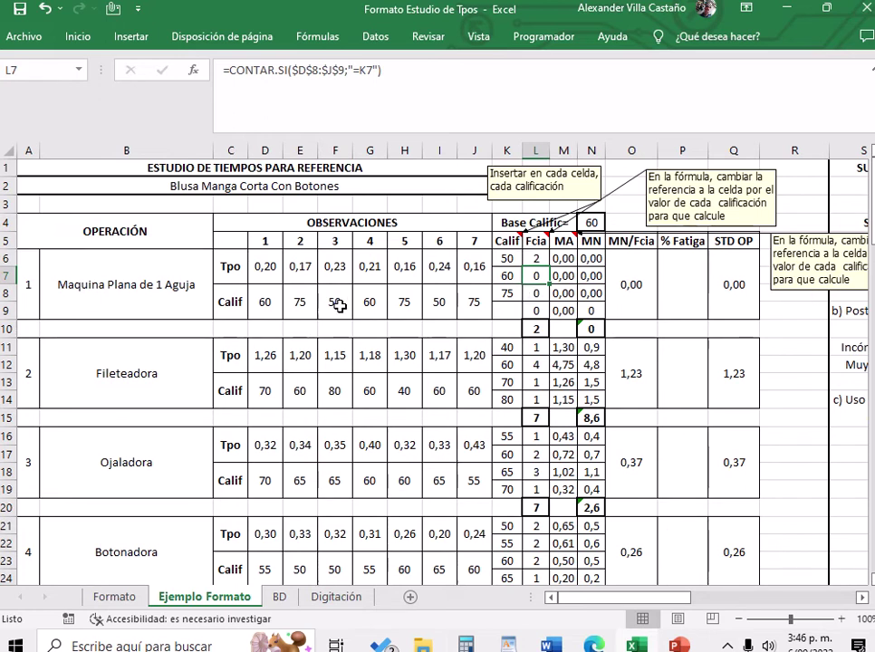
Set the CONTAR.SI criteria in Fcia cells L7 and L8 to "=60" and "=75".
double_click(362, 70)
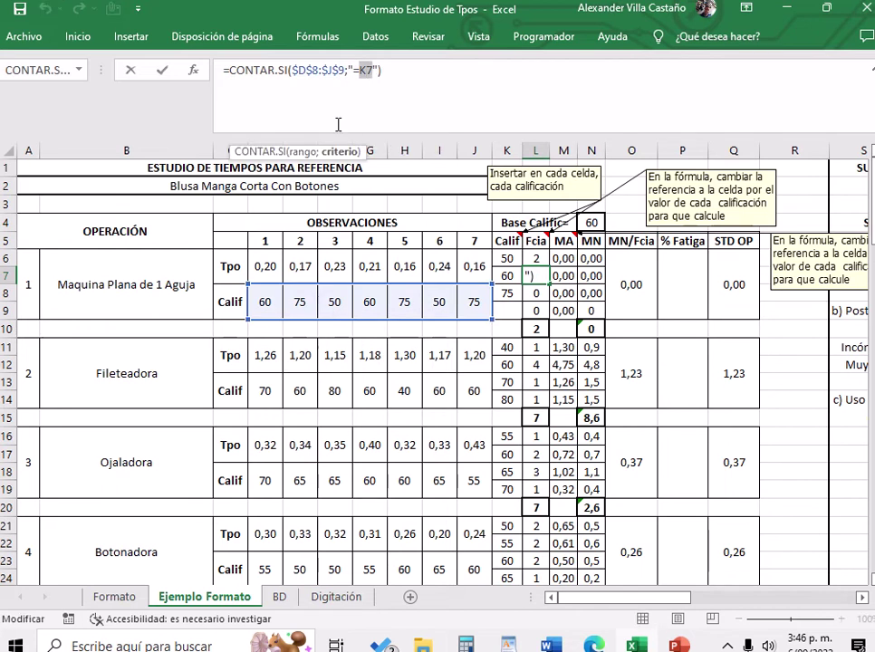
text(60)
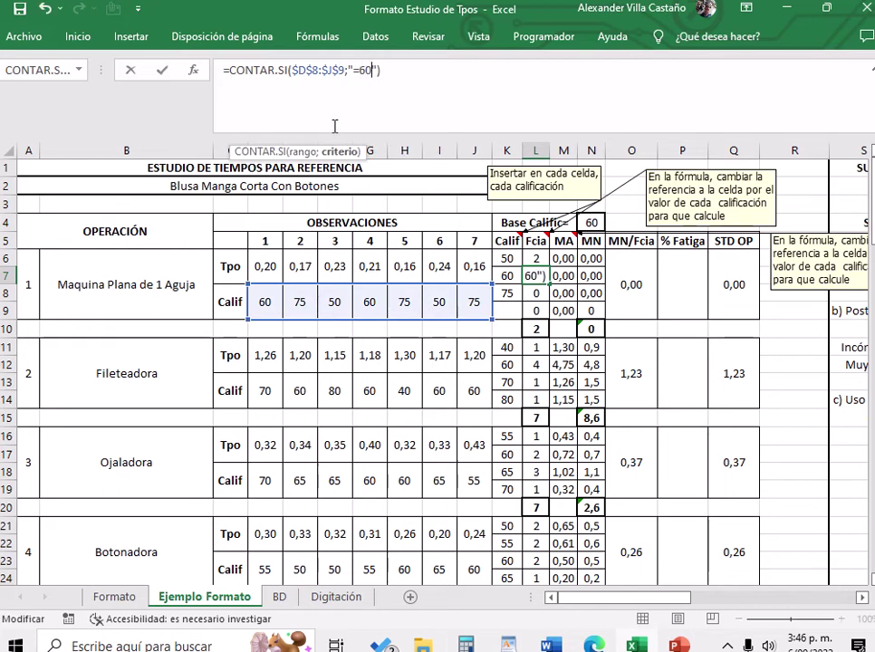
key(Return)
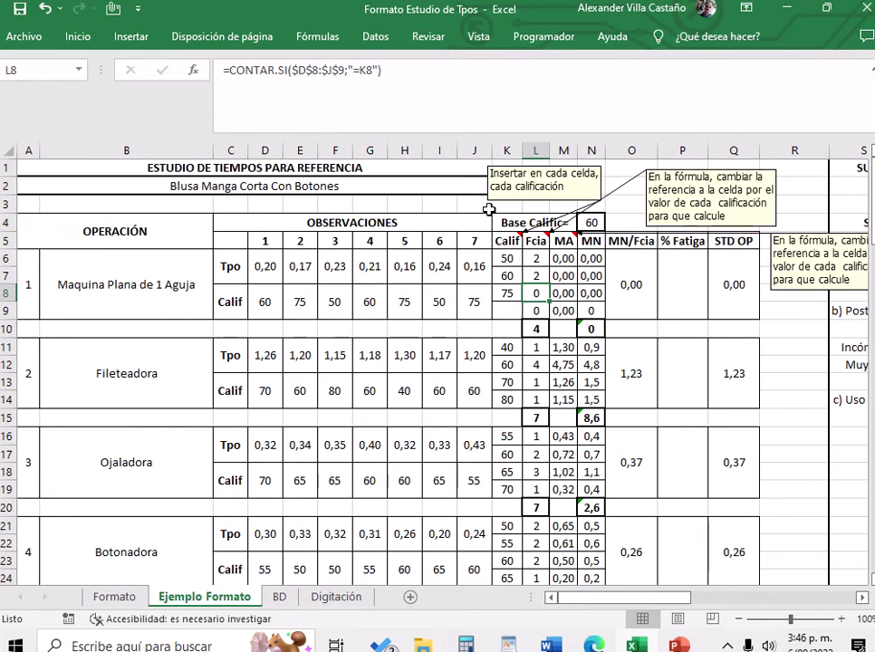
double_click(367, 71)
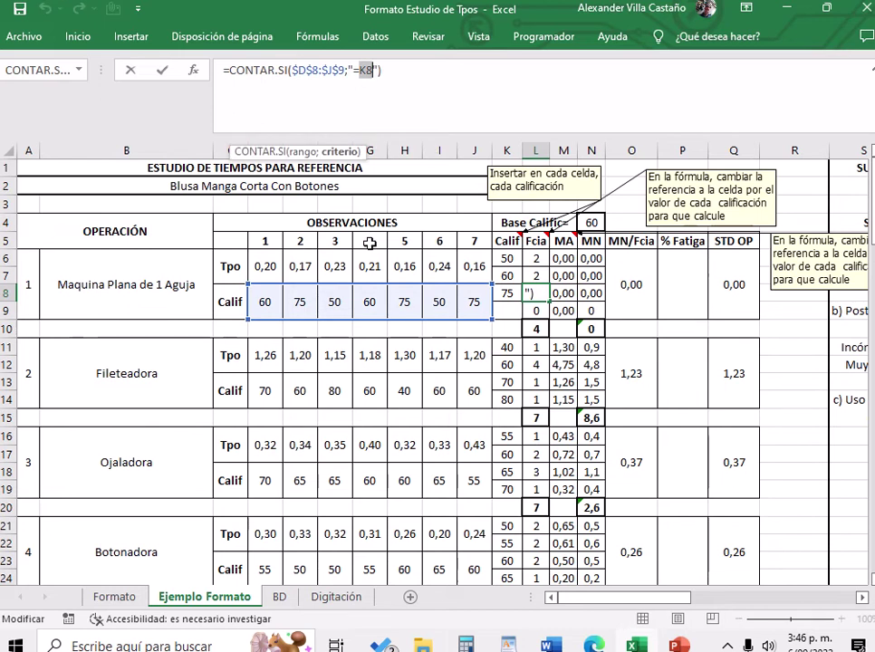
text(75)
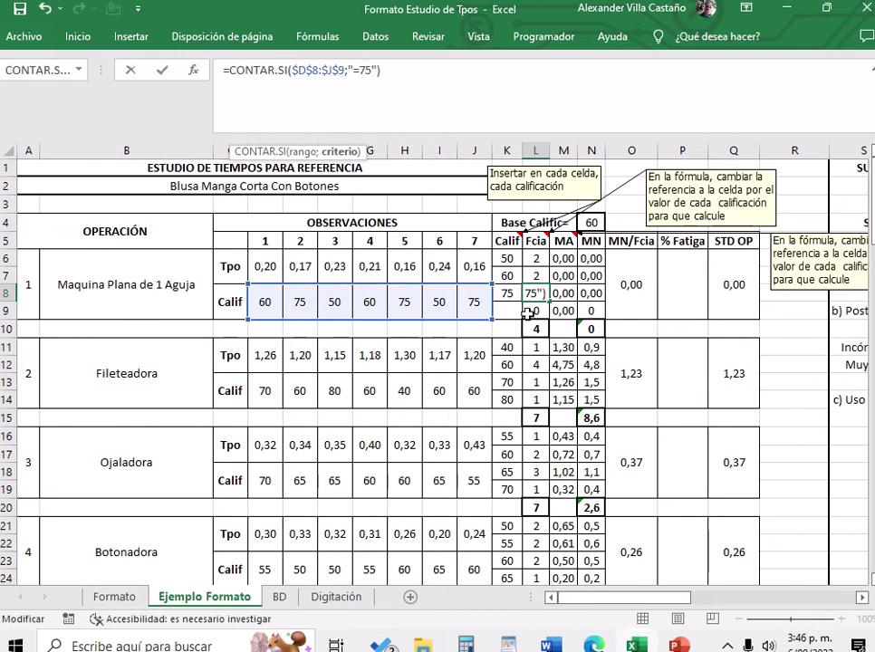
key(Return)
key(Up)
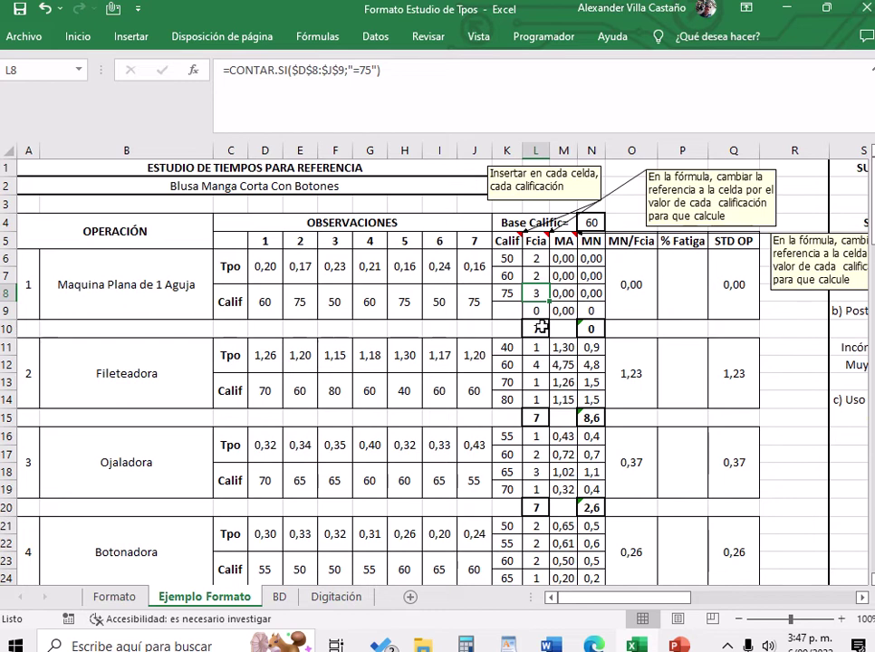
key(ctrl+z)
key(ctrl+y)
Change the criterion of the SUMAR.SI formula in MA cell M6 to "=50".
click(565, 262)
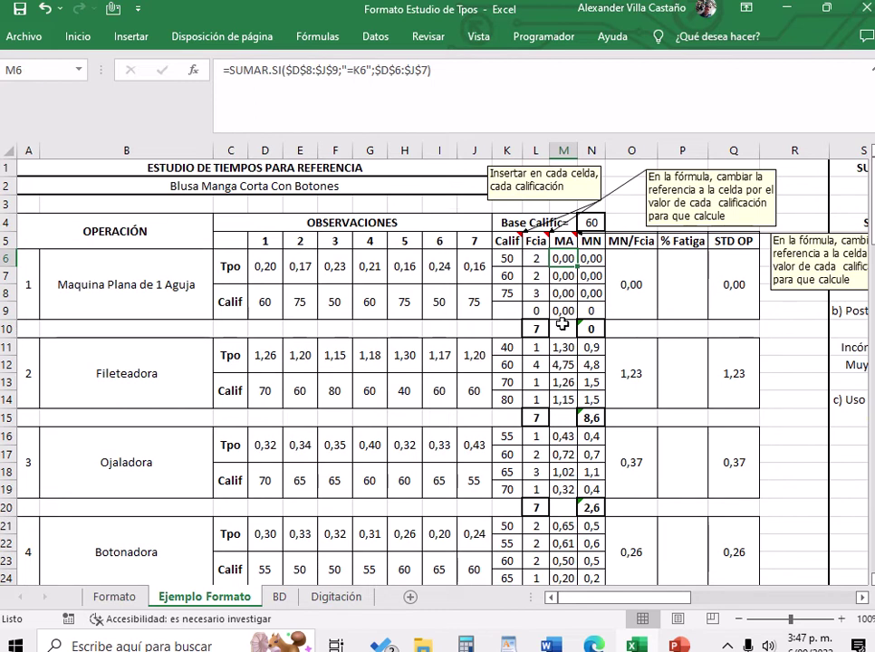
click(387, 76)
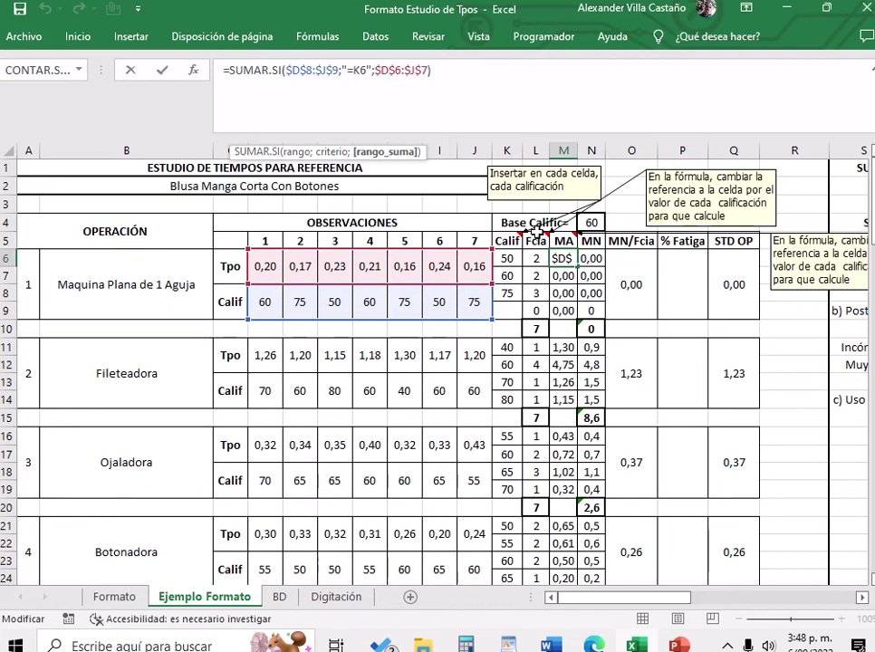
double_click(362, 70)
text(50)
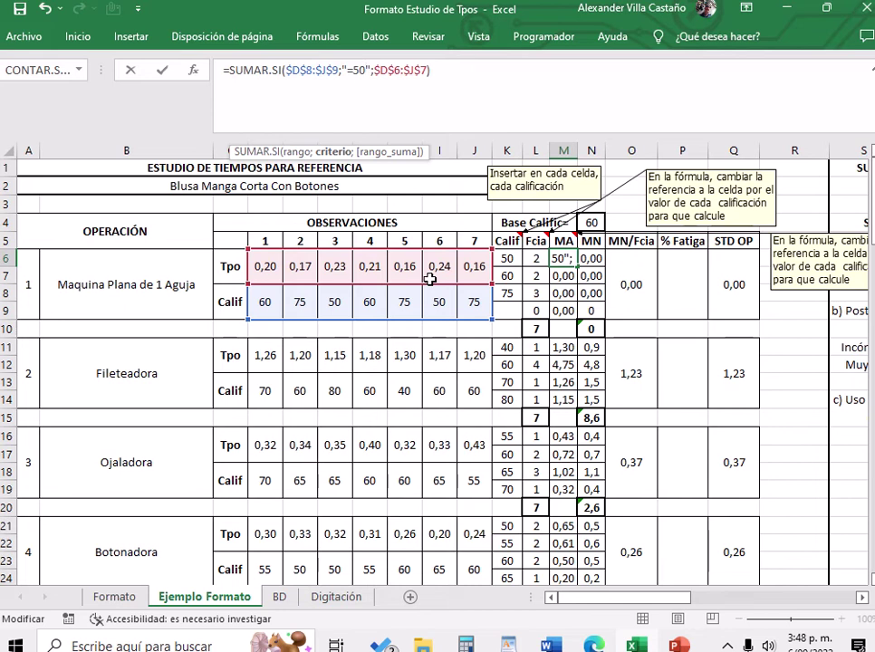
key(Return)
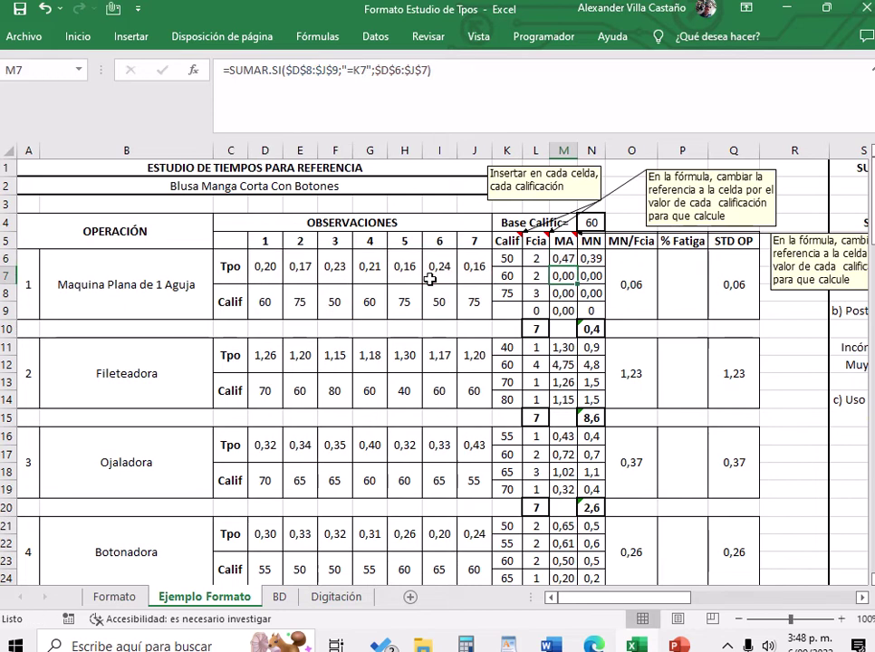
Set the SUMAR.SI criteria in MA cells M7 and M8 to "=60" and "=75".
click(414, 69)
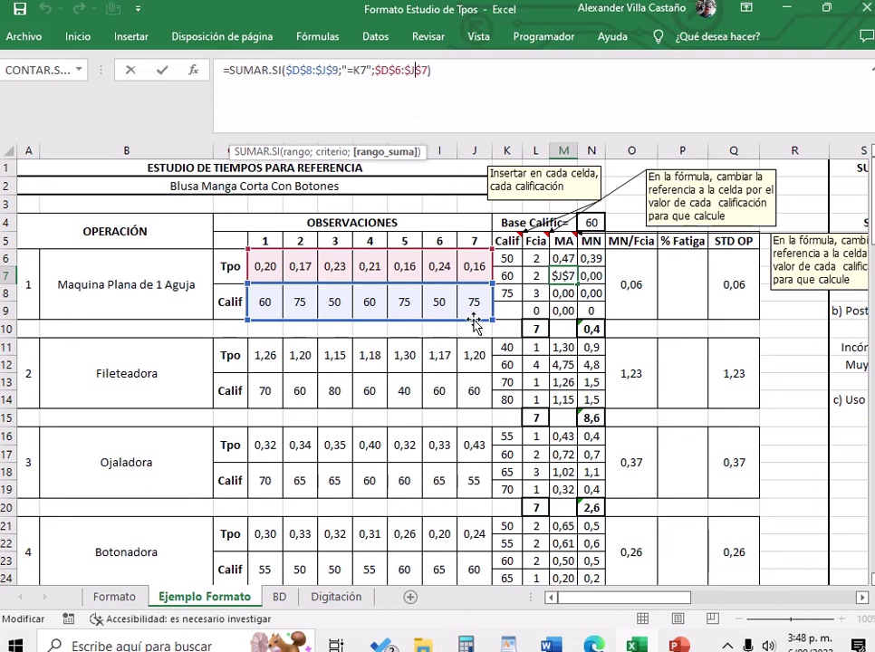
double_click(360, 71)
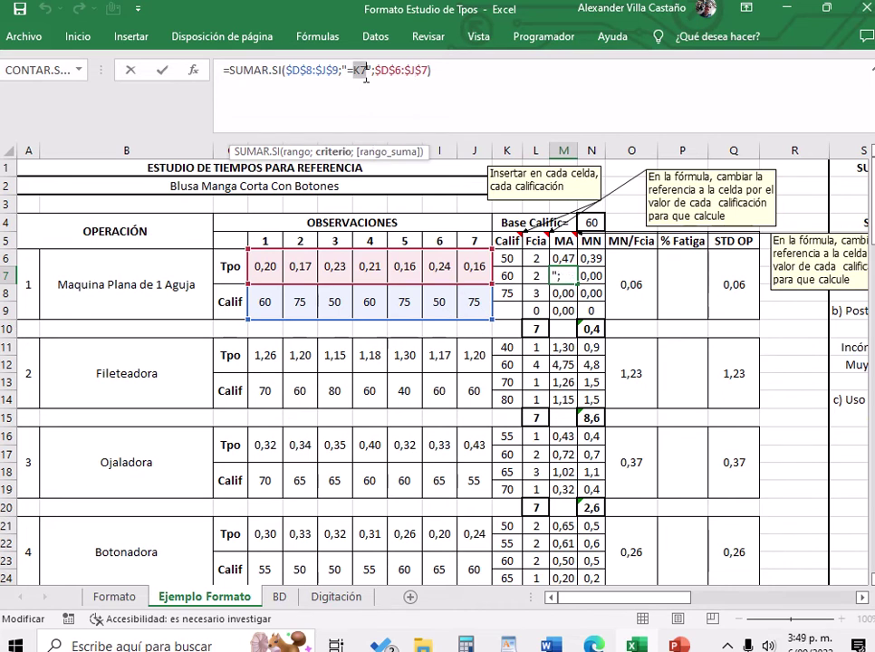
text(60)
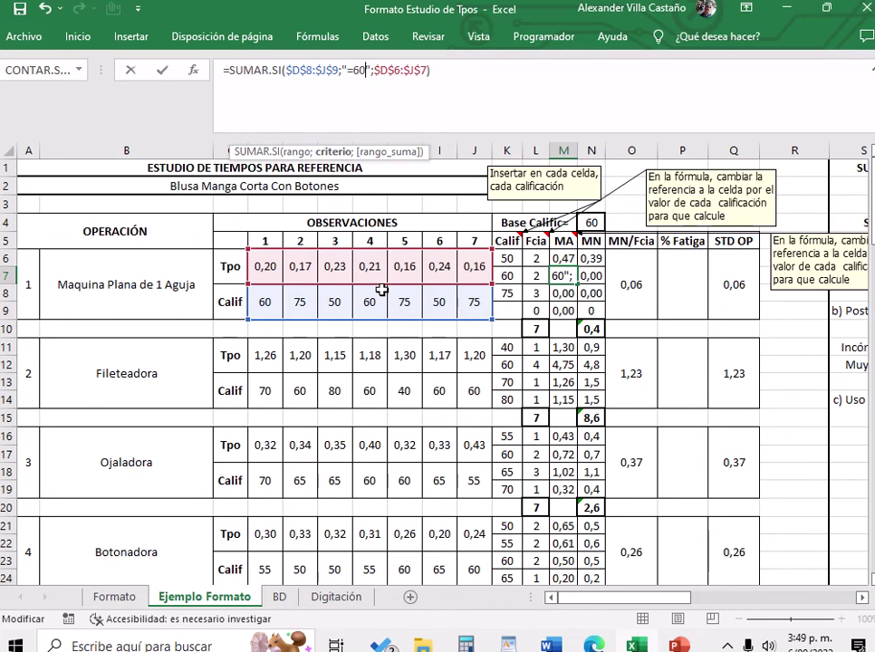
key(Return)
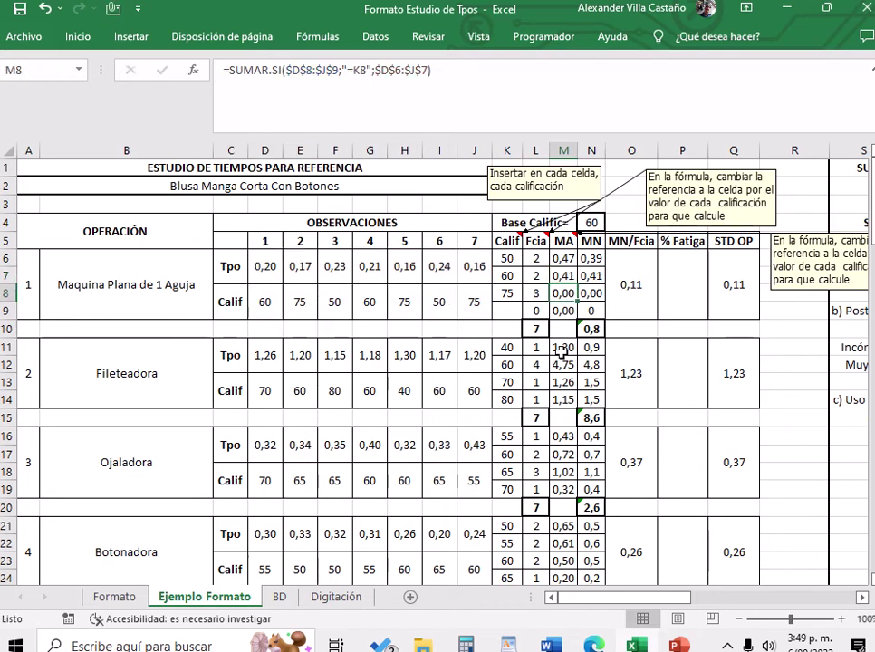
click(394, 122)
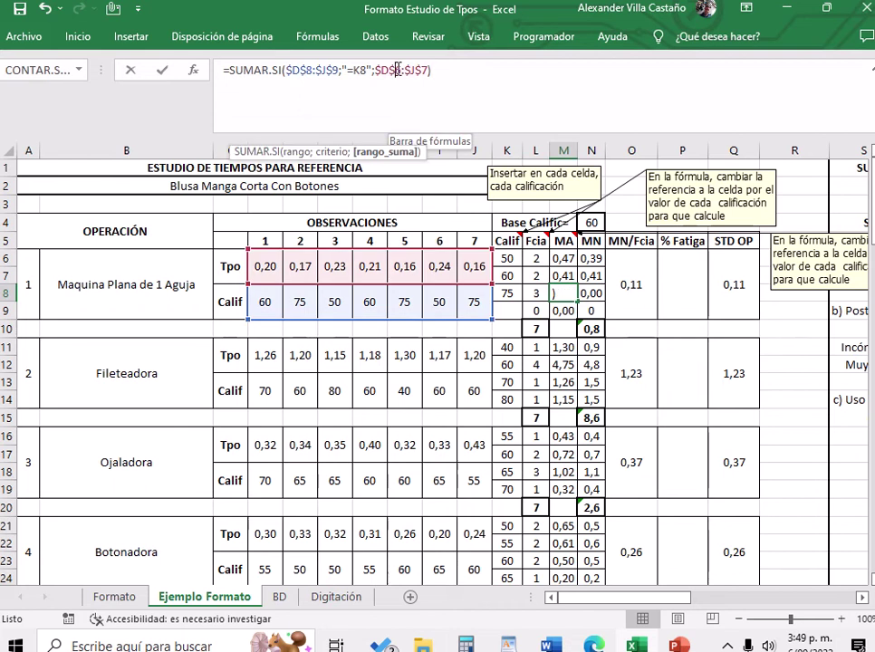
double_click(356, 75)
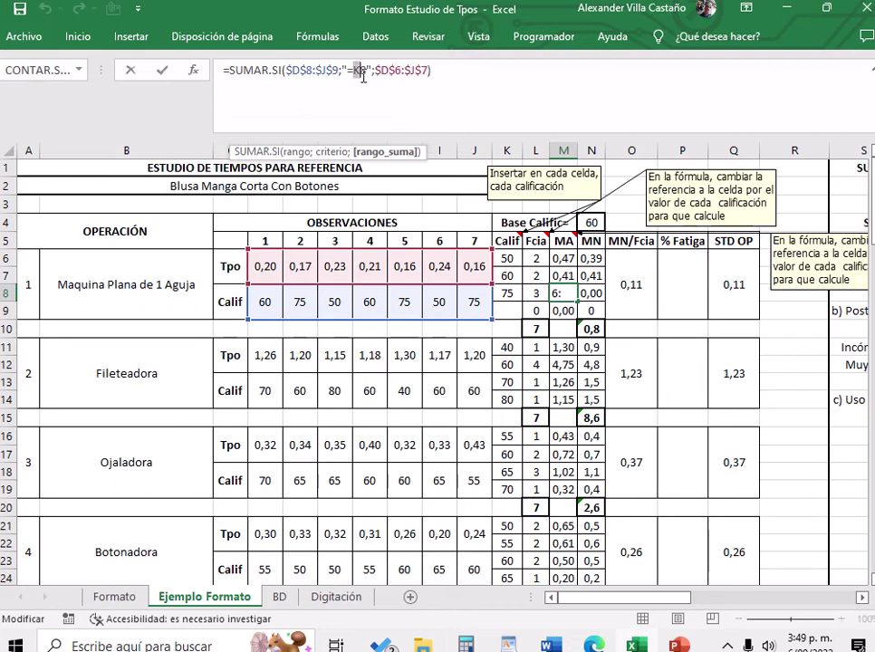
text(75)
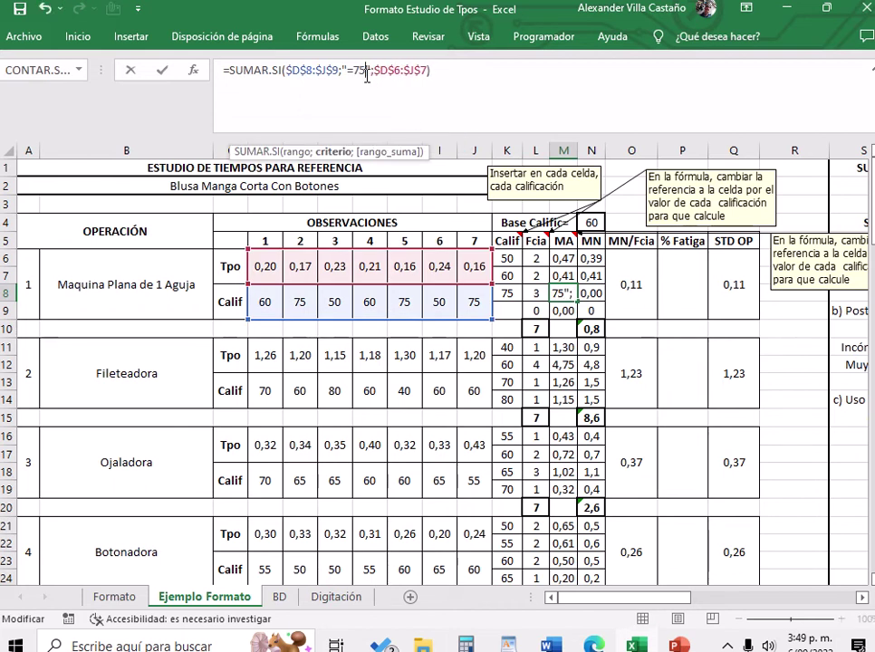
key(Return)
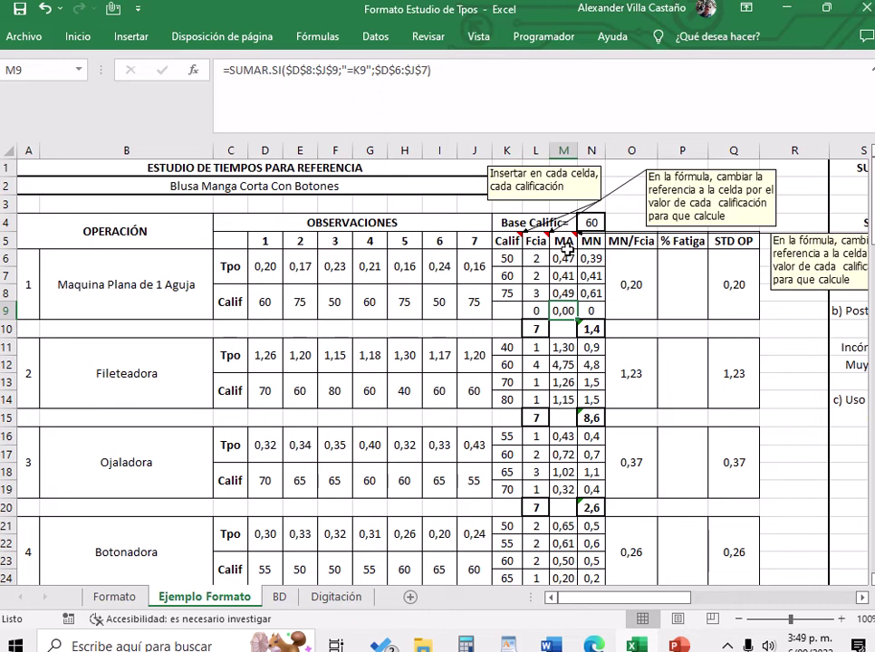
Examine the 75 ratings with the SUMAR.SI formulas in M6 to M8, and the MN formula in N6.
click(405, 303)
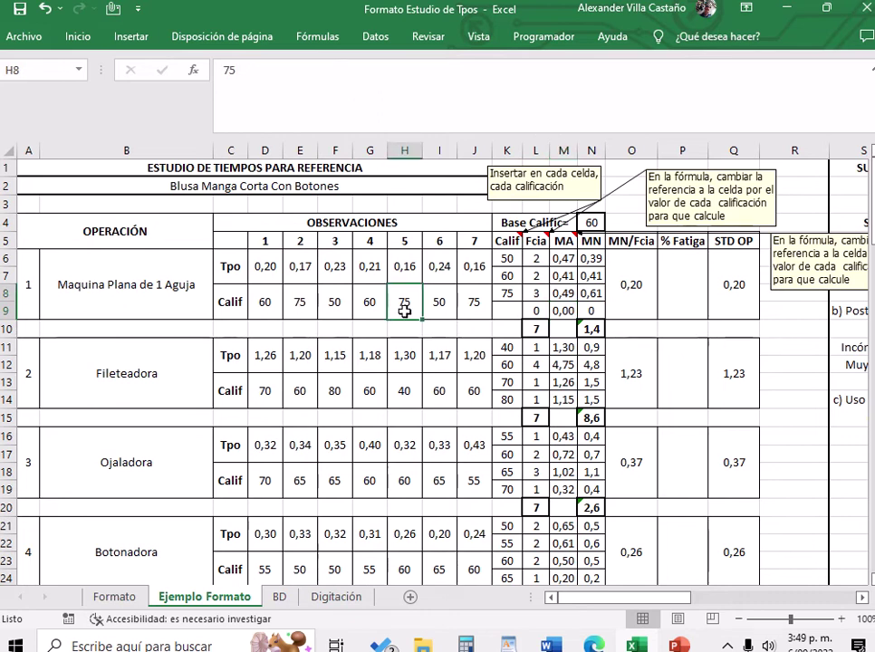
click(299, 302)
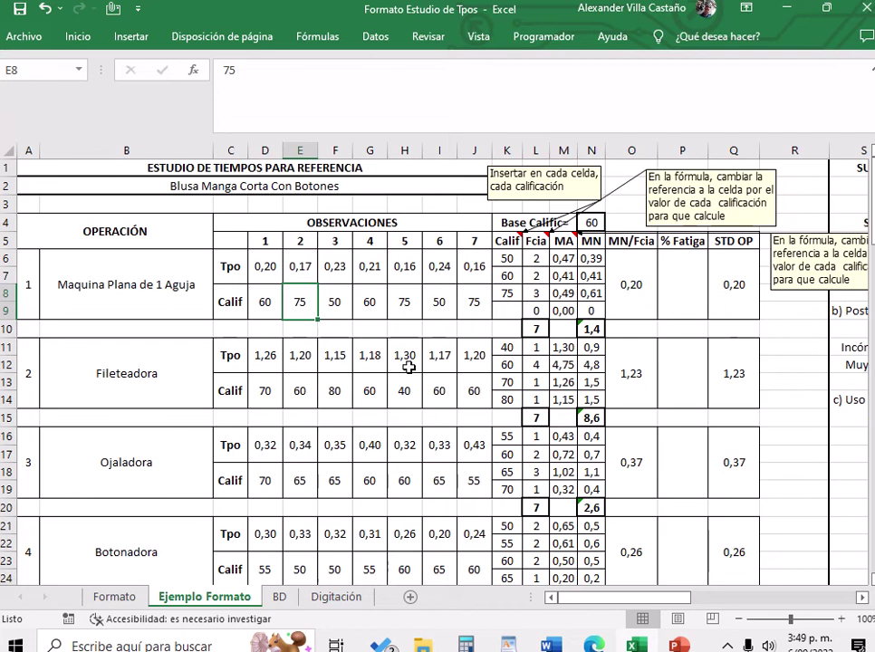
click(563, 294)
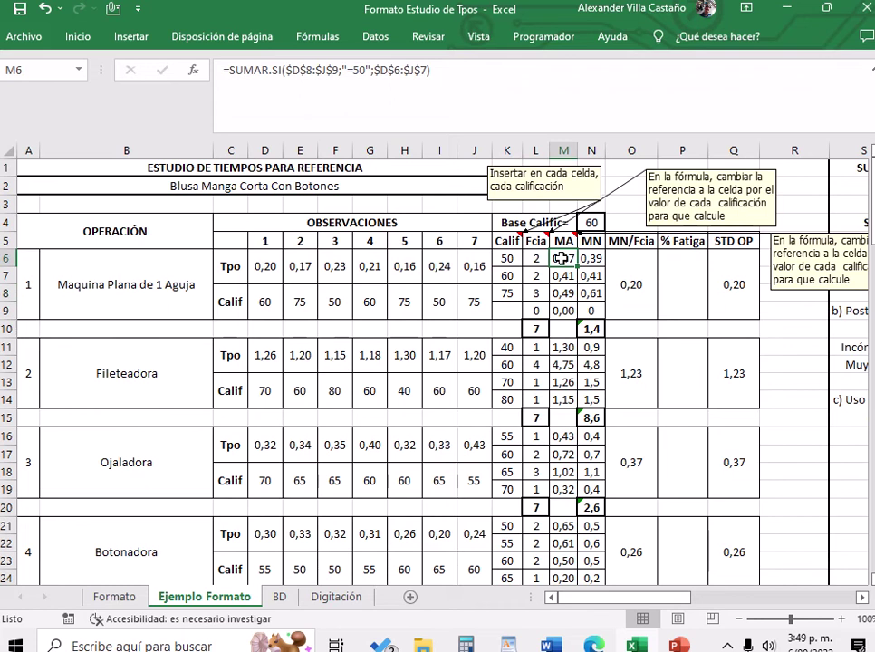
click(564, 276)
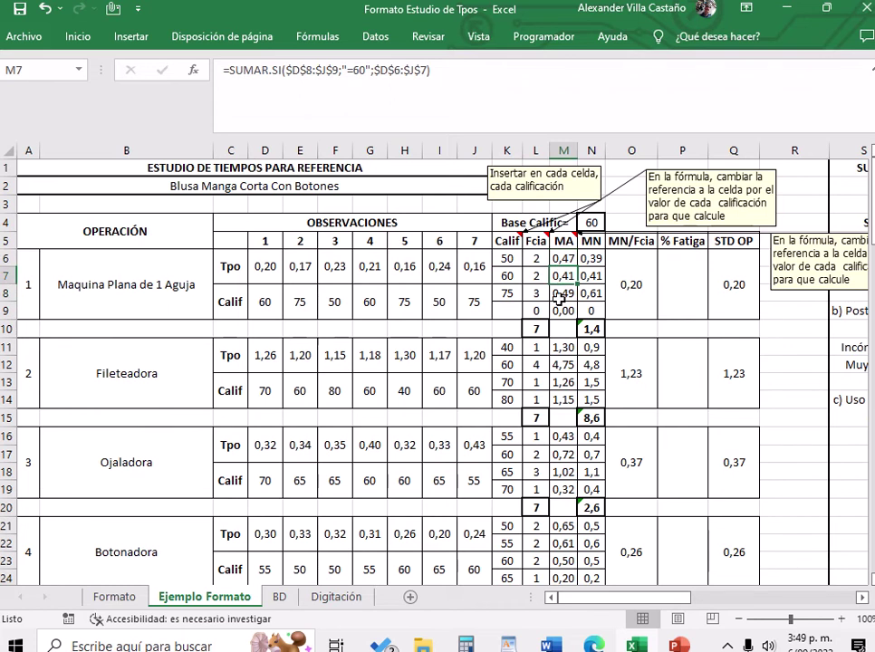
click(563, 290)
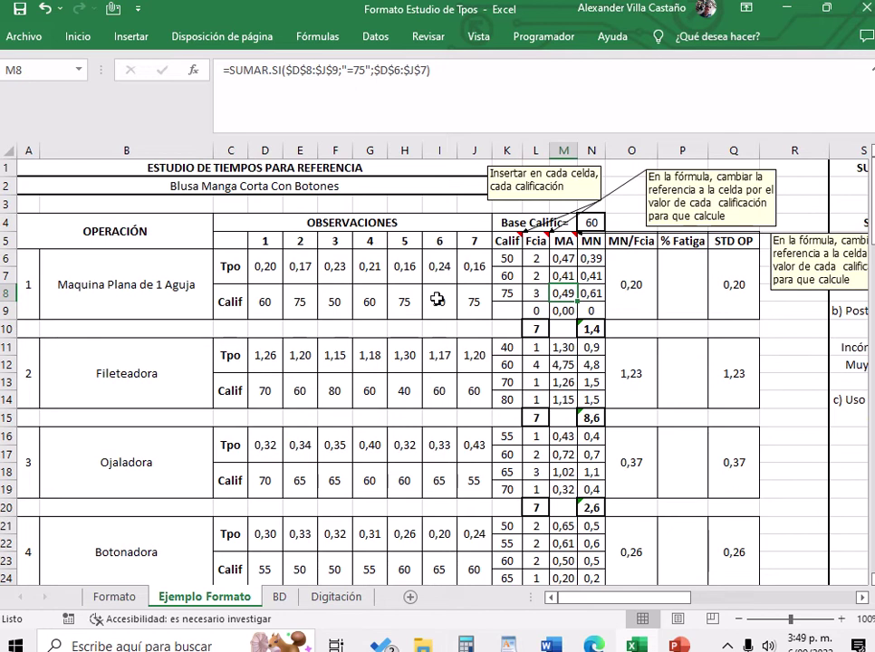
click(591, 262)
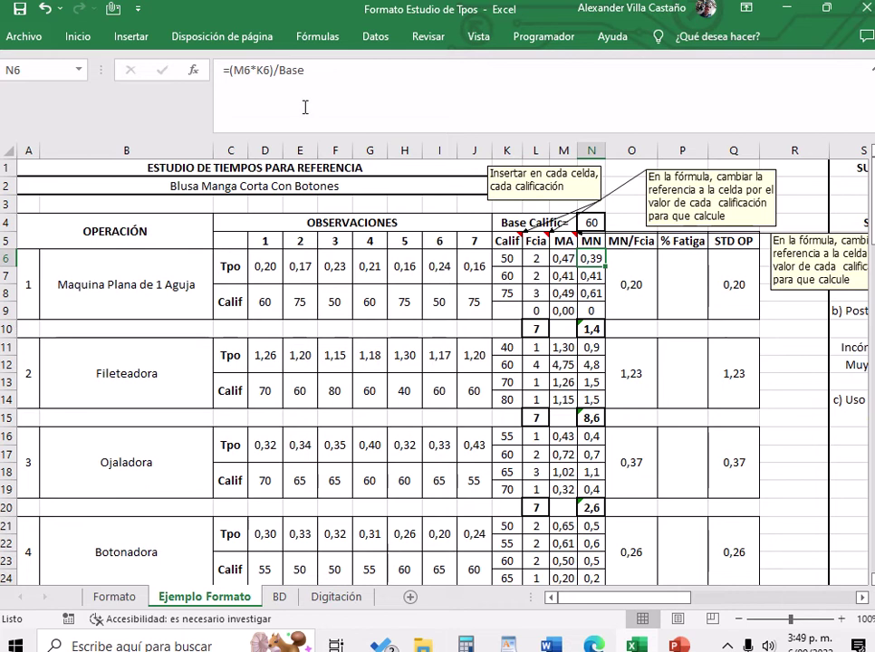
click(276, 72)
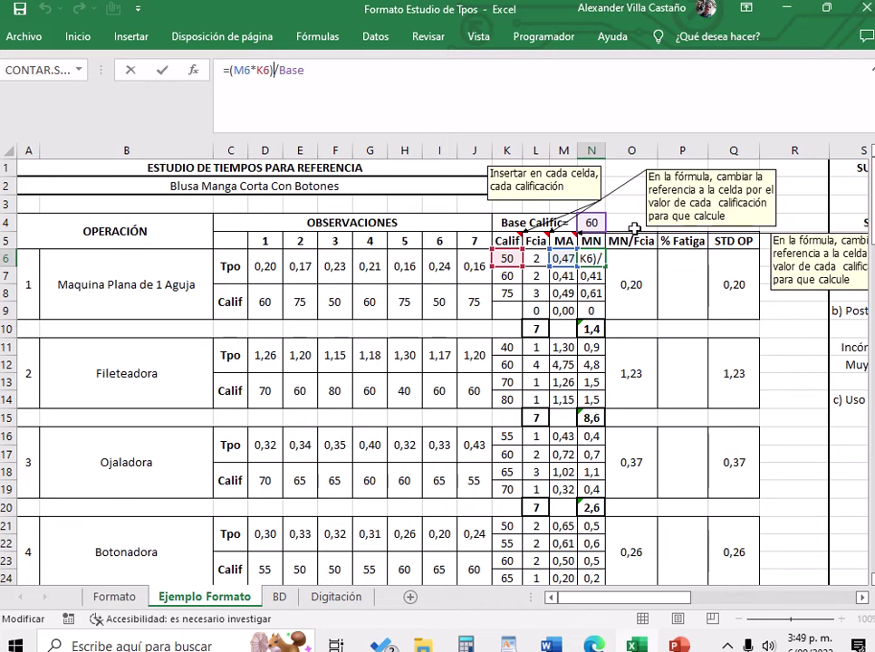
key(Return)
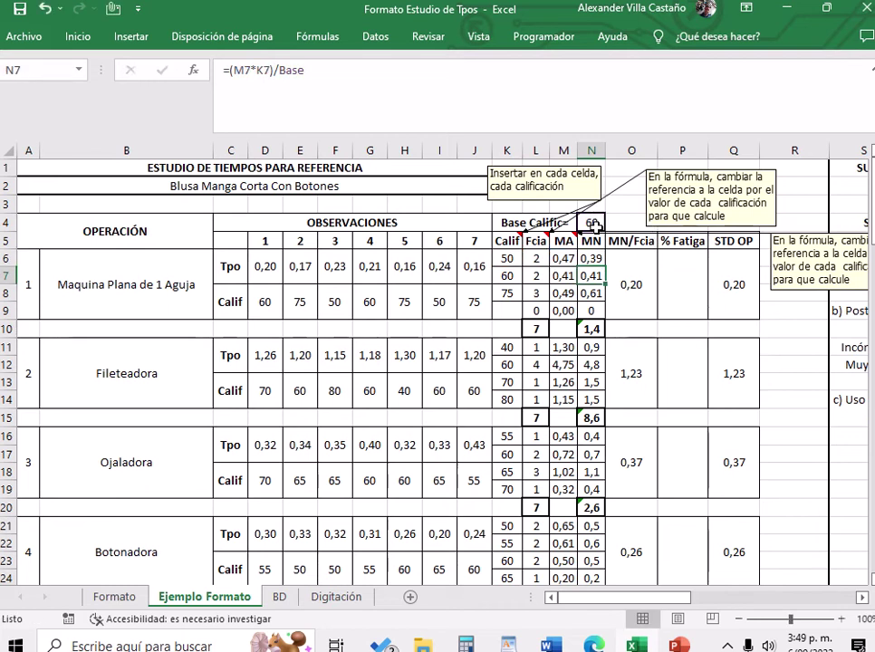
Try a Base Calific value of 100 for the MN calculation and set it back to 60.
click(603, 225)
click(612, 224)
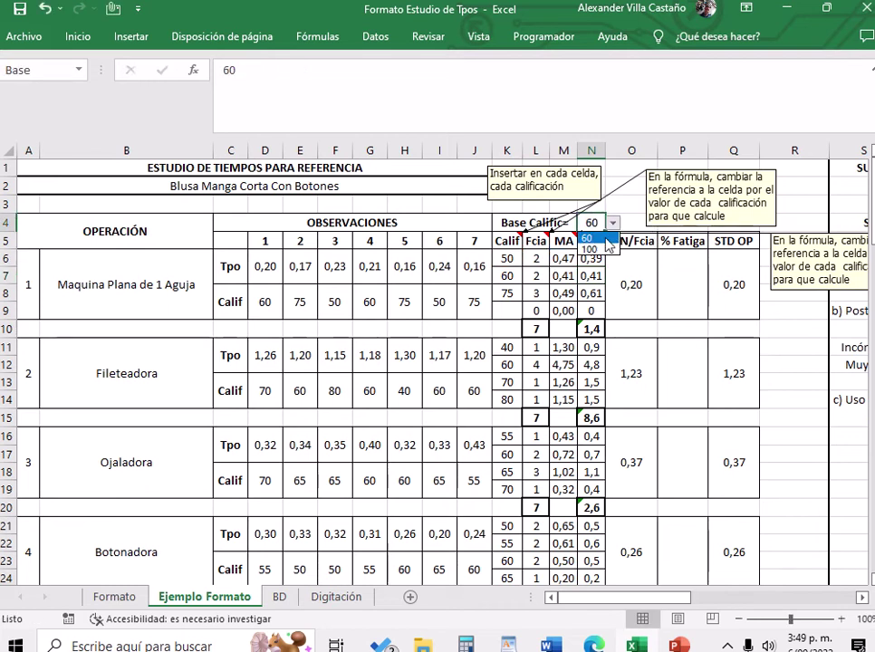
click(590, 249)
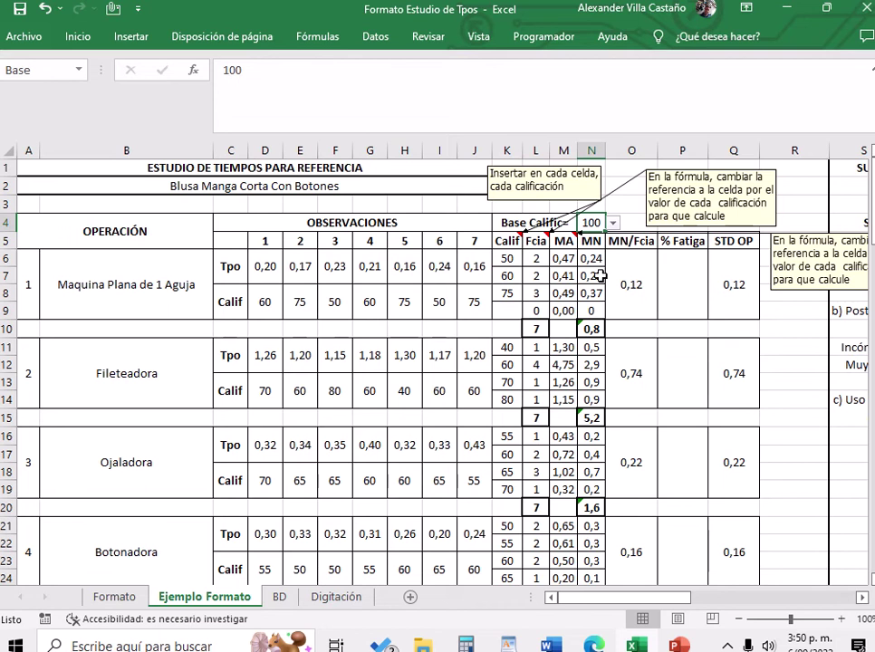
click(613, 224)
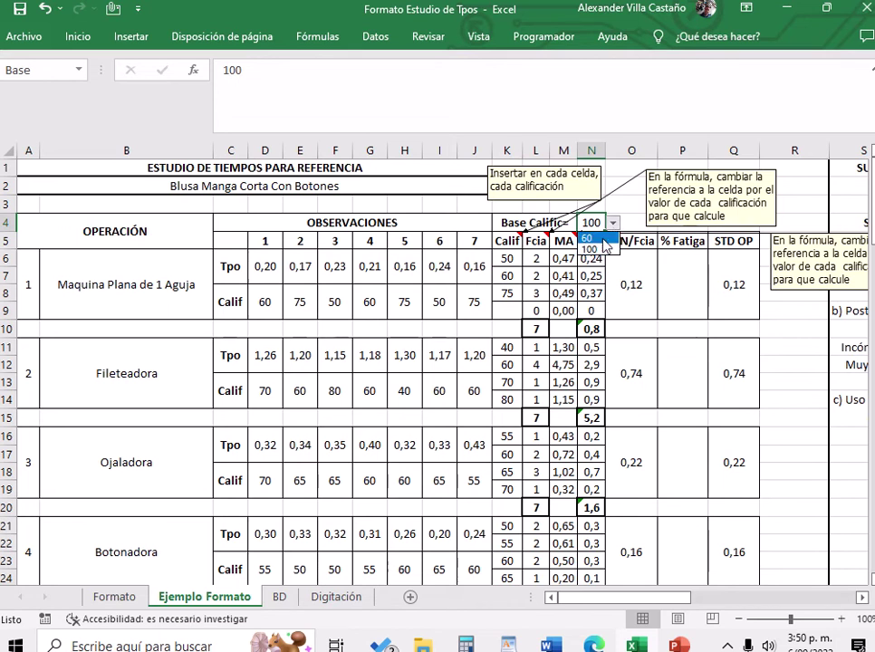
click(590, 237)
click(590, 259)
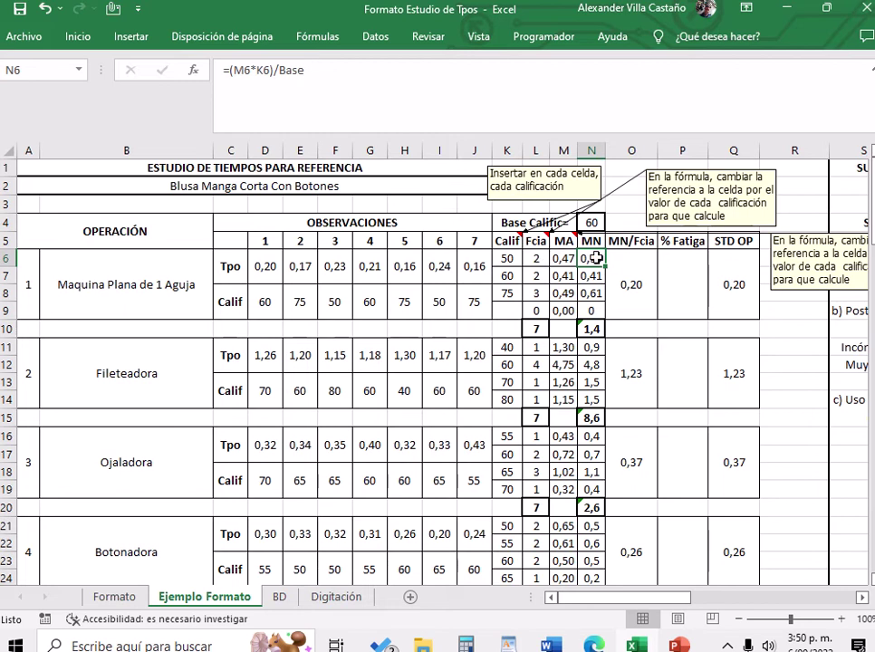
Examine the MN formulas in N6 to N8 and the MN/Fcia formula in O6 for Maquina Plana de 1 Aguja.
click(255, 70)
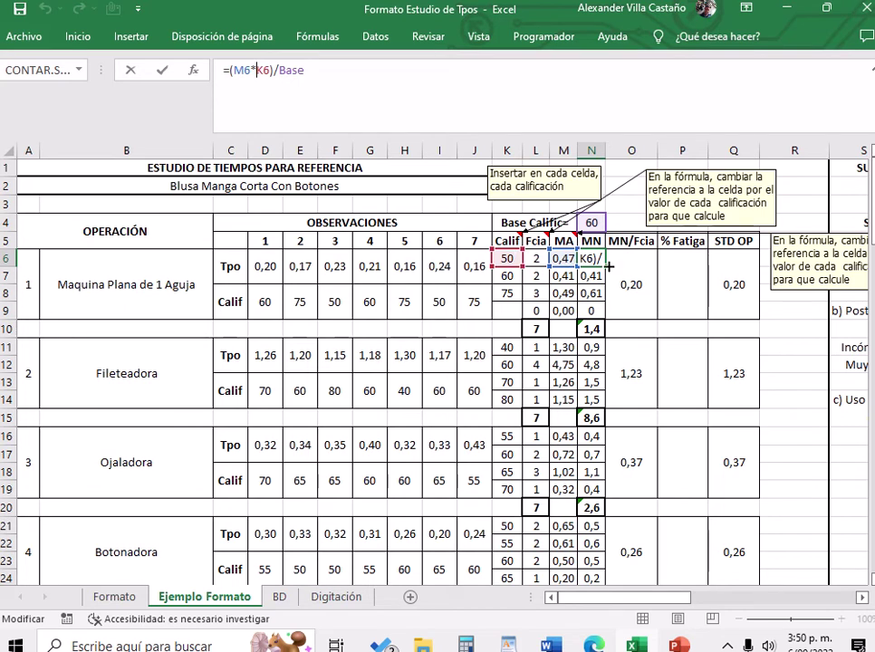
key(Return)
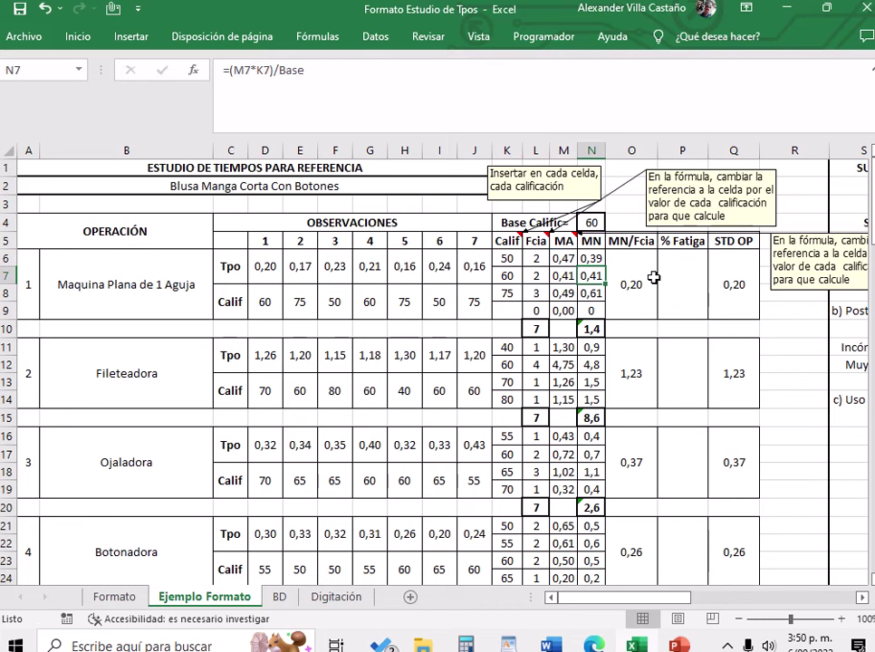
key(Down)
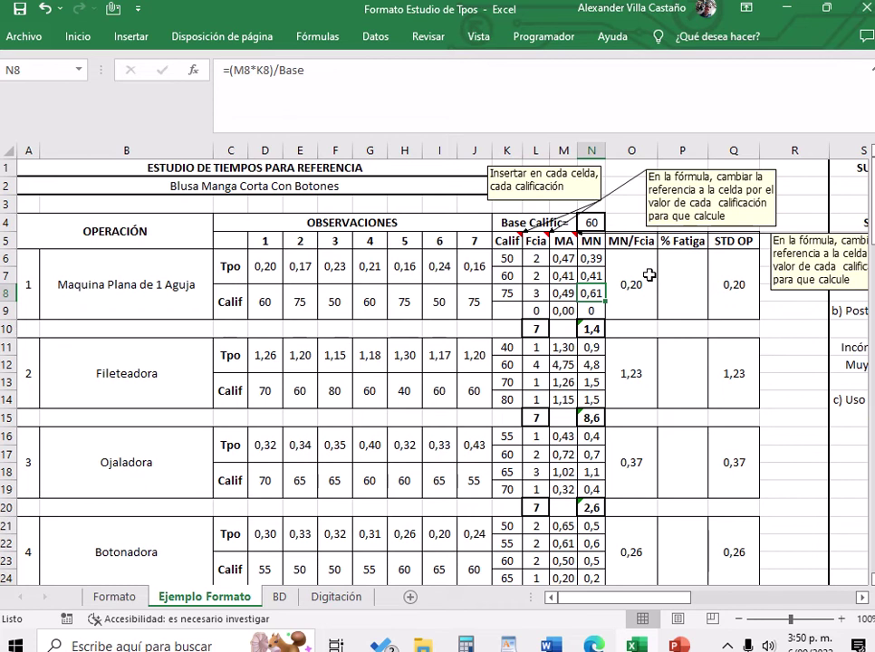
click(625, 295)
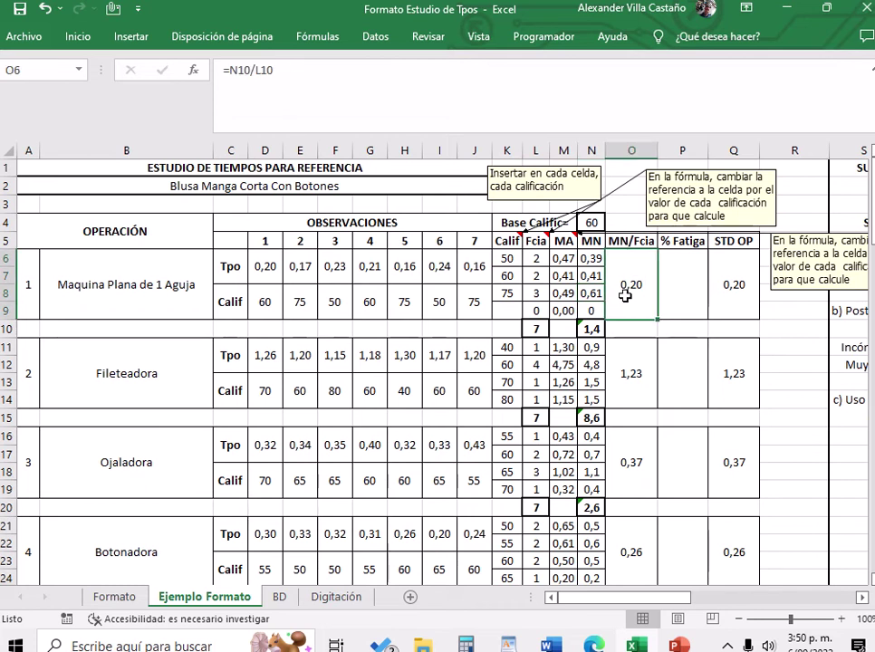
click(691, 293)
click(654, 302)
Set the % Fatiga of Maquina Plana de 1 Aguja to 3% and check the STD OP formula in Q6.
click(675, 293)
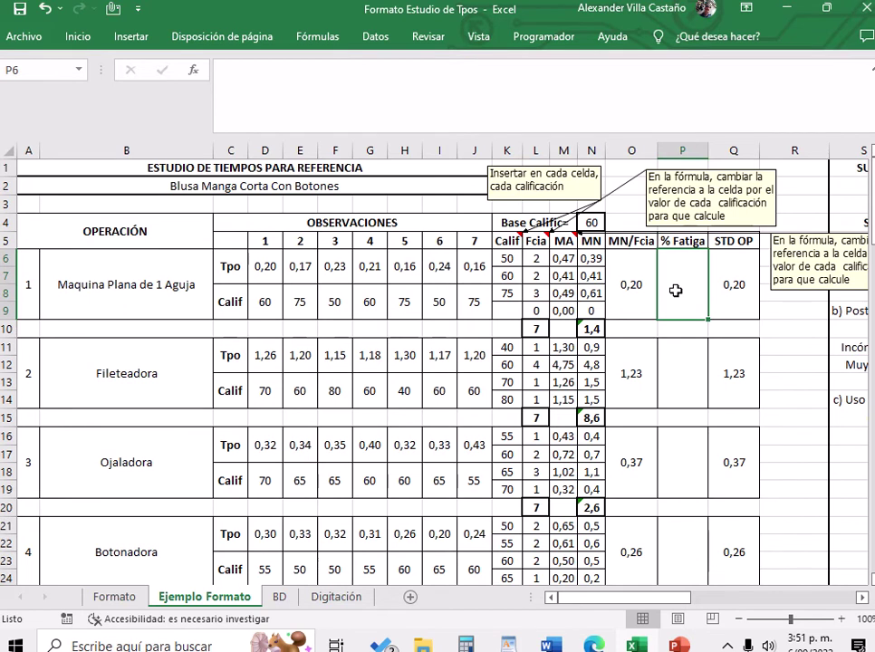
scroll(672, 338, down, 14)
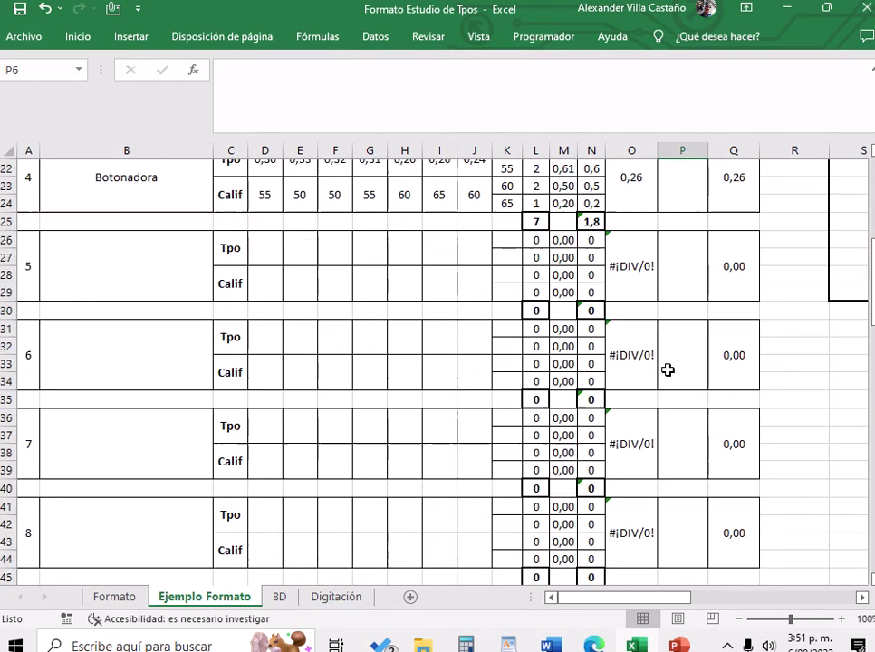
scroll(667, 369, down, 2)
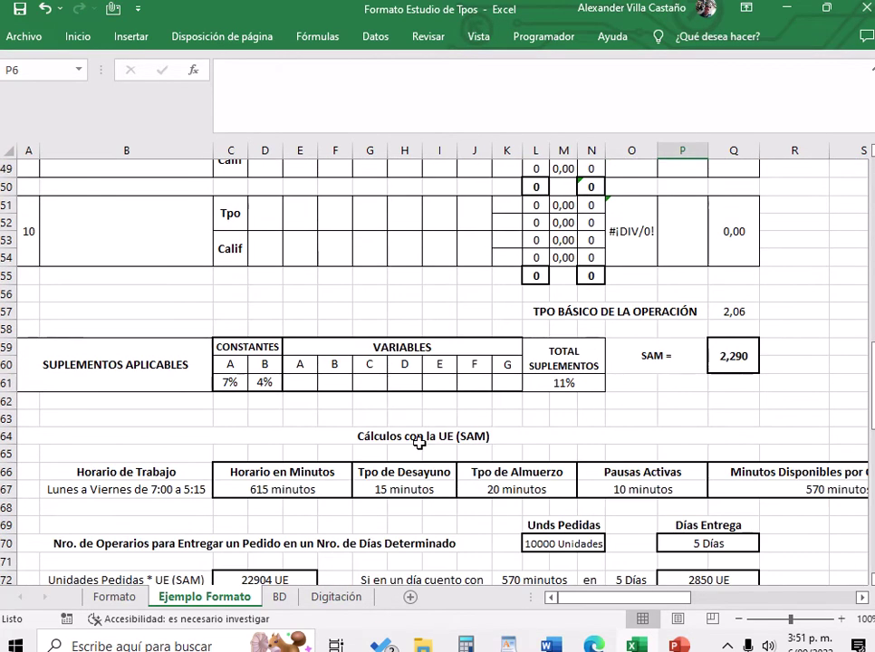
scroll(390, 439, up, 5)
scroll(419, 442, up, 11)
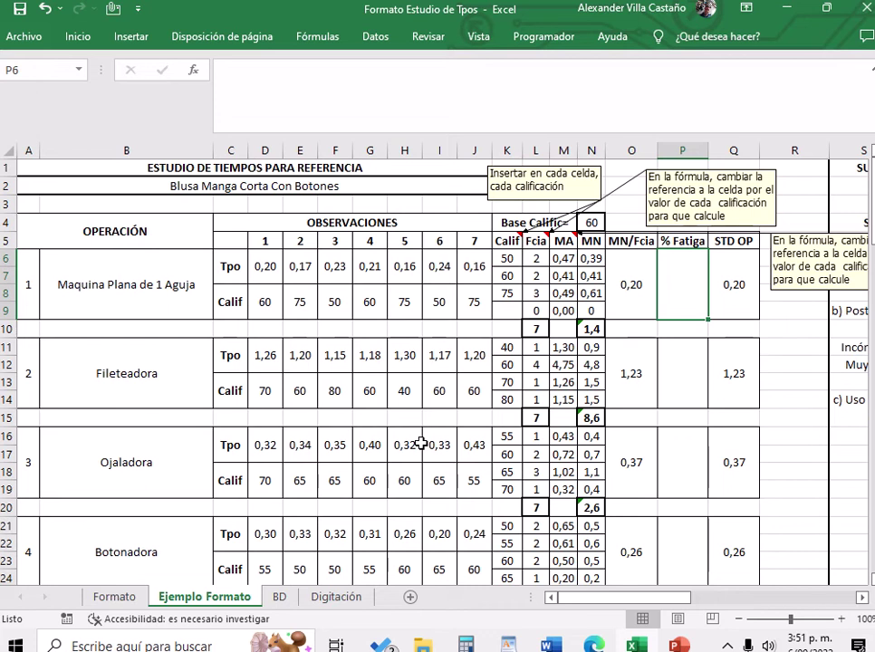
text(3%)
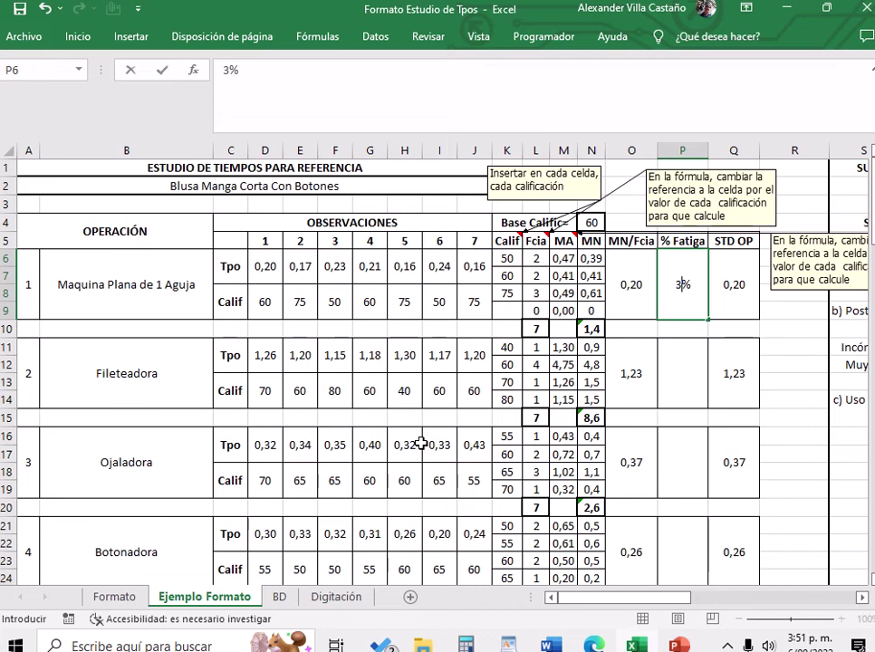
key(Return)
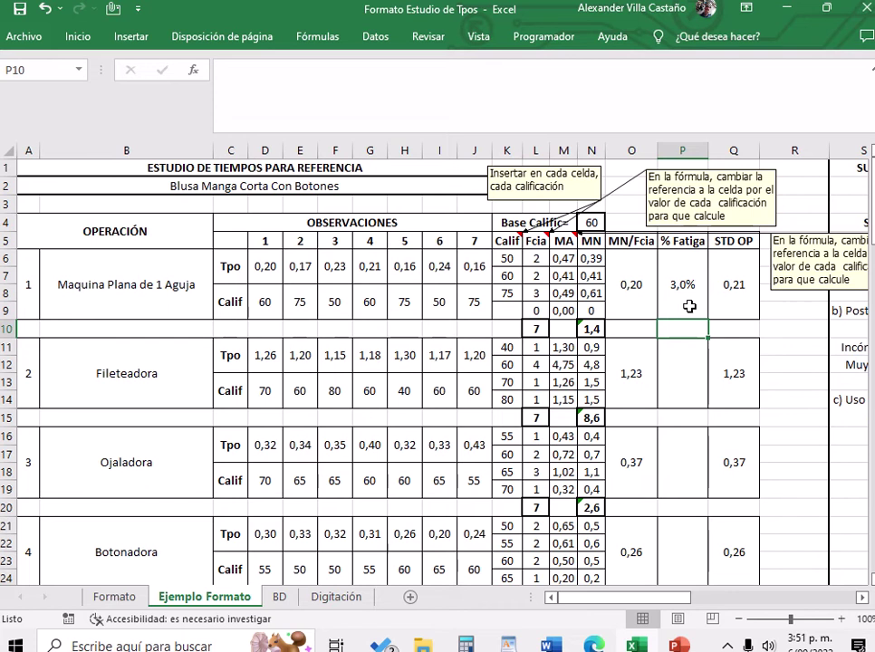
click(739, 302)
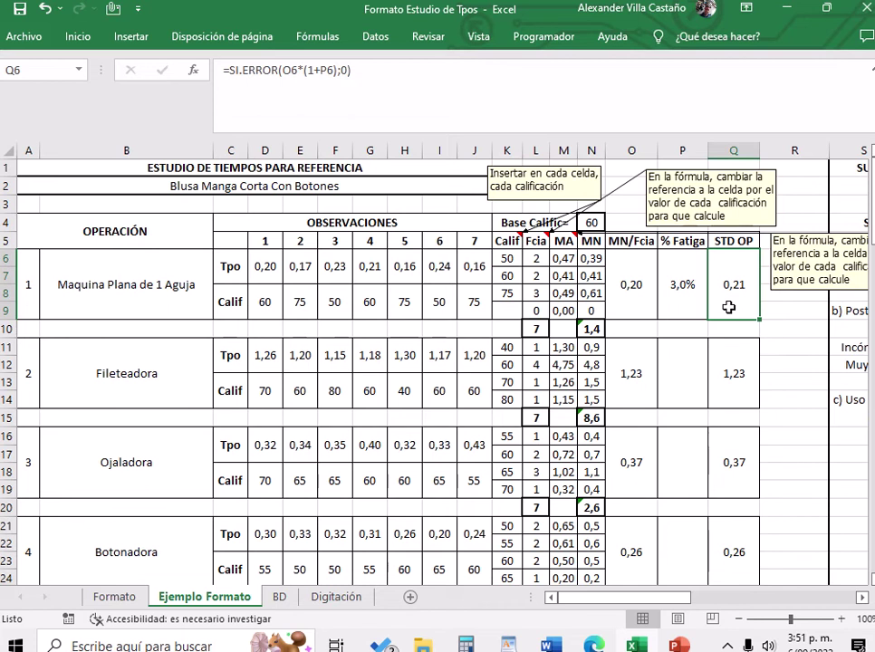
Review the four blouse operations: Maquina Plana de 1 Aguja, Fileteadora, Ojaladora and Botonadora.
scroll(649, 270, down, 1)
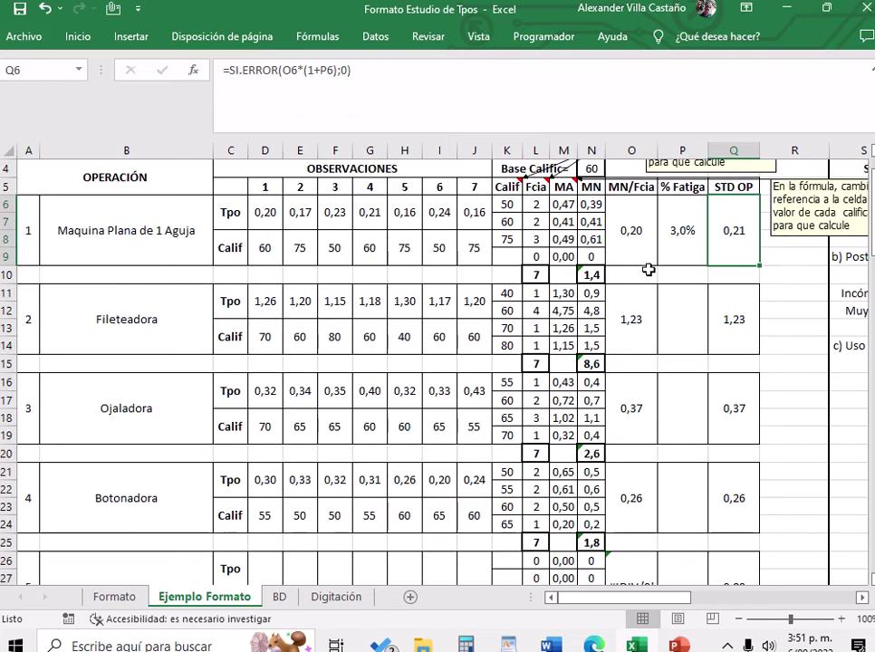
click(110, 308)
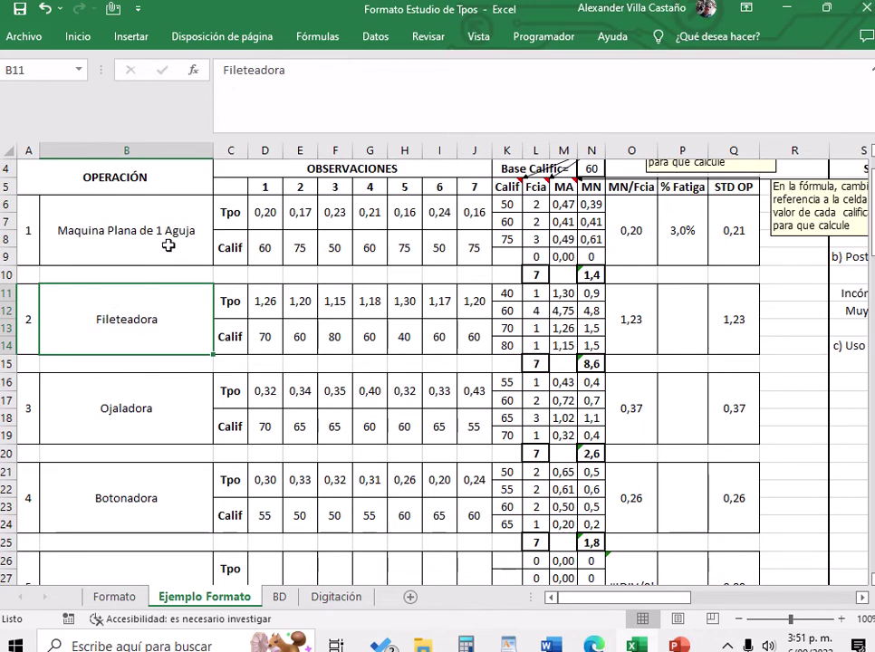
click(170, 246)
scroll(168, 308, up, 1)
scroll(167, 326, down, 1)
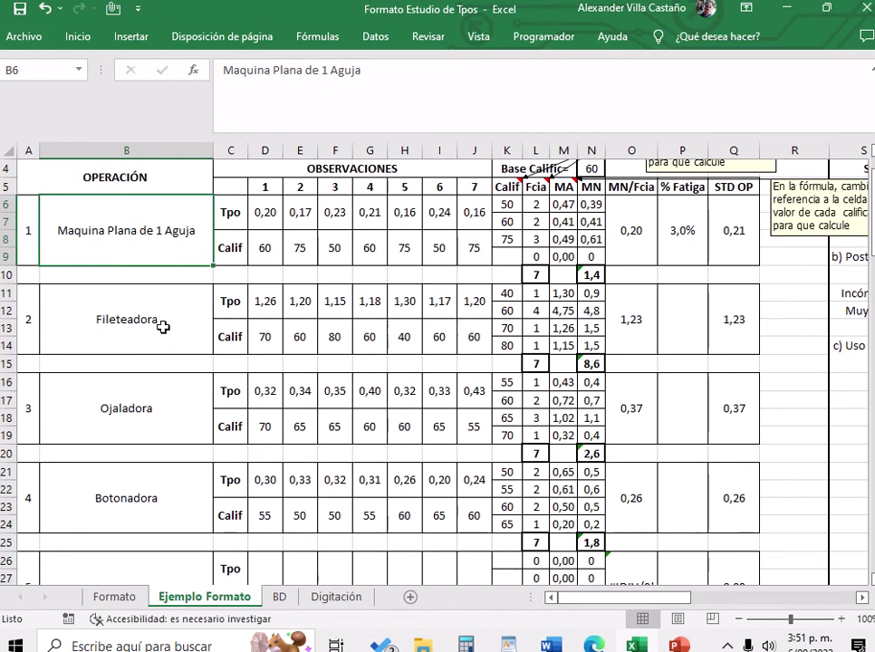
click(157, 318)
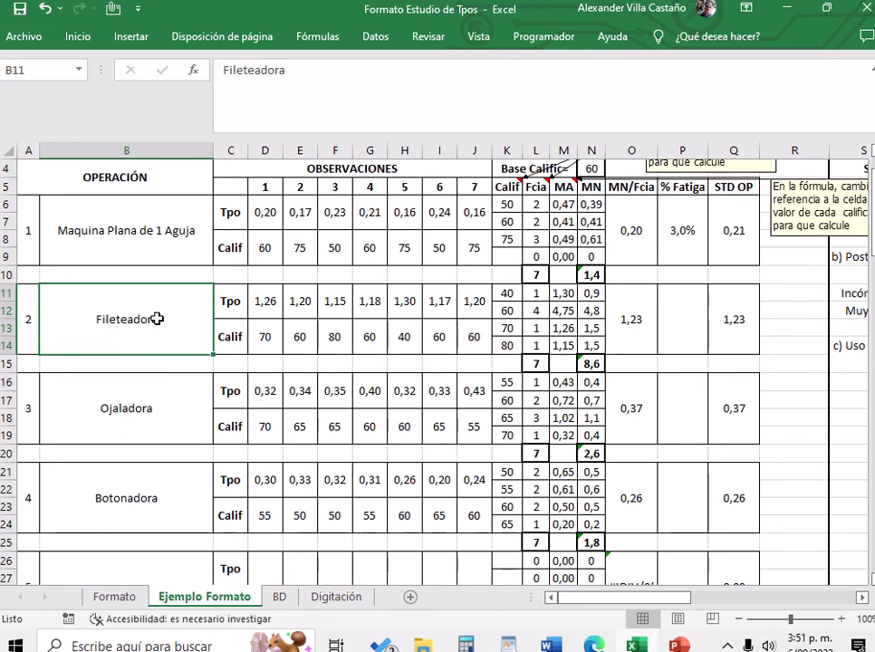
click(141, 416)
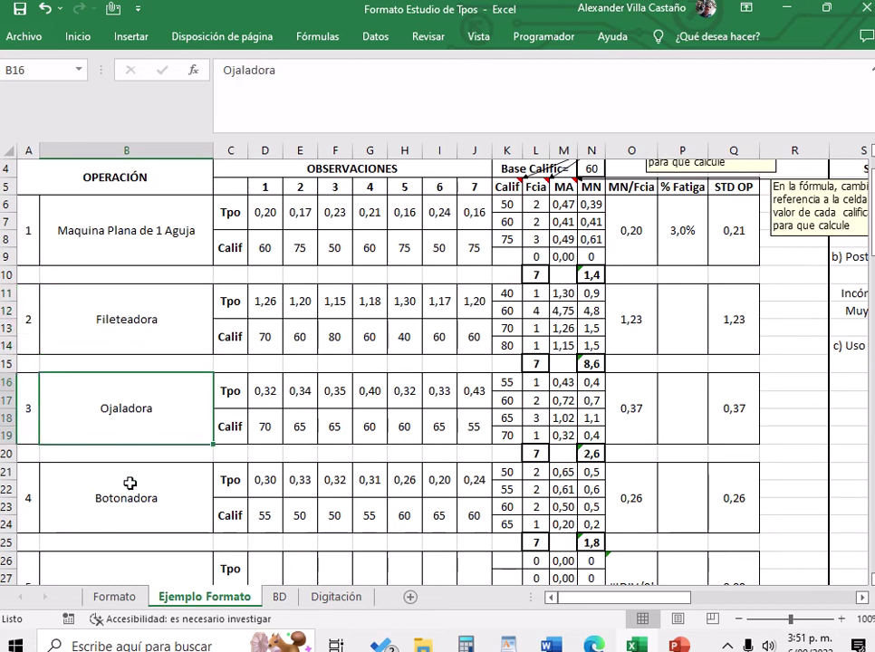
click(129, 491)
scroll(129, 498, down, 2)
scroll(128, 498, up, 2)
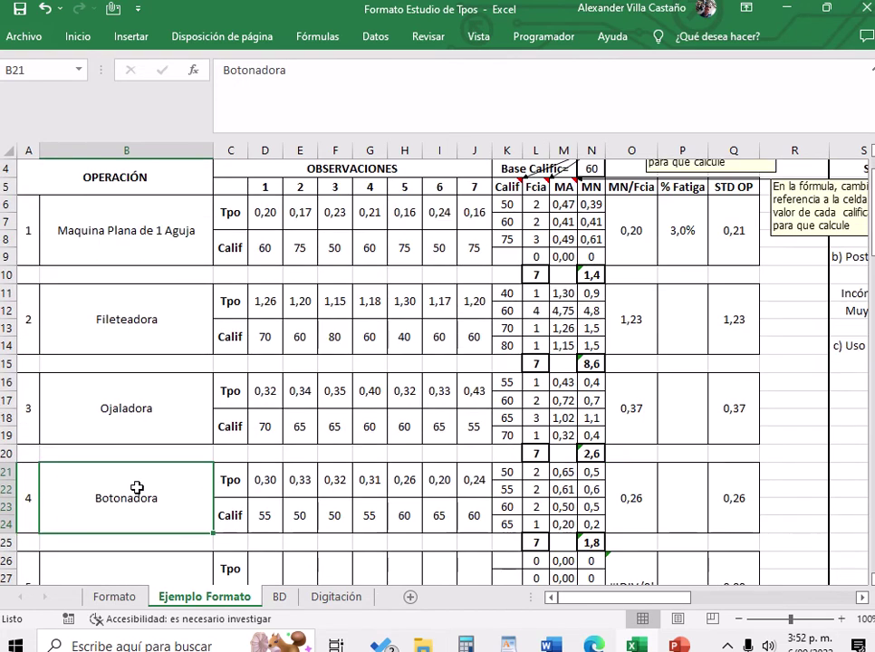
Review the observed times and ratings recorded for the Fileteadora operation.
click(268, 305)
click(302, 305)
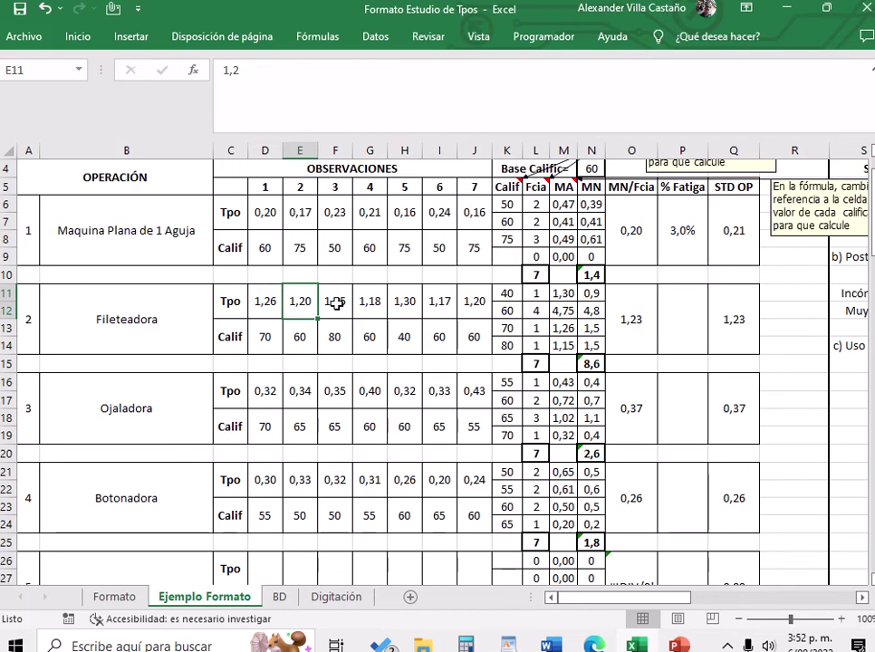
click(338, 305)
click(371, 305)
click(412, 306)
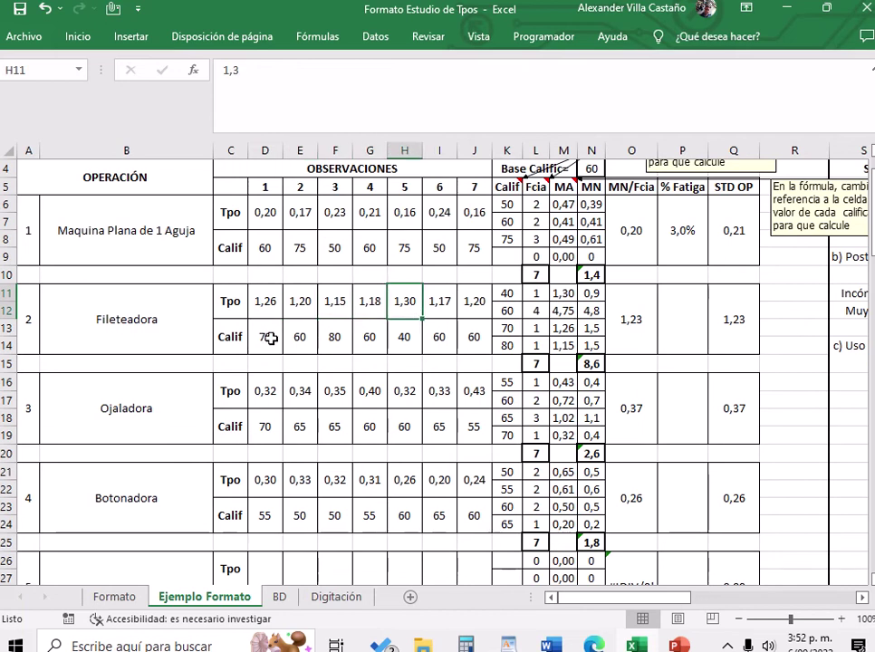
click(271, 337)
click(299, 300)
click(299, 336)
click(346, 324)
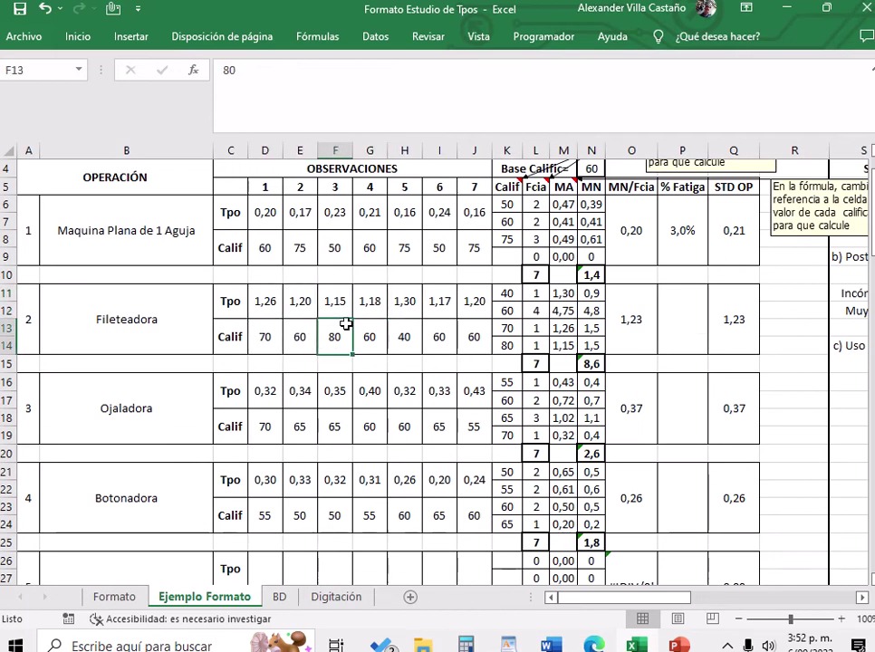
Examine the Fileteadora formulas for frequency in L11 to L13, MA in M11 and M12, MN in N11 and MN/Fcia in O11.
click(537, 295)
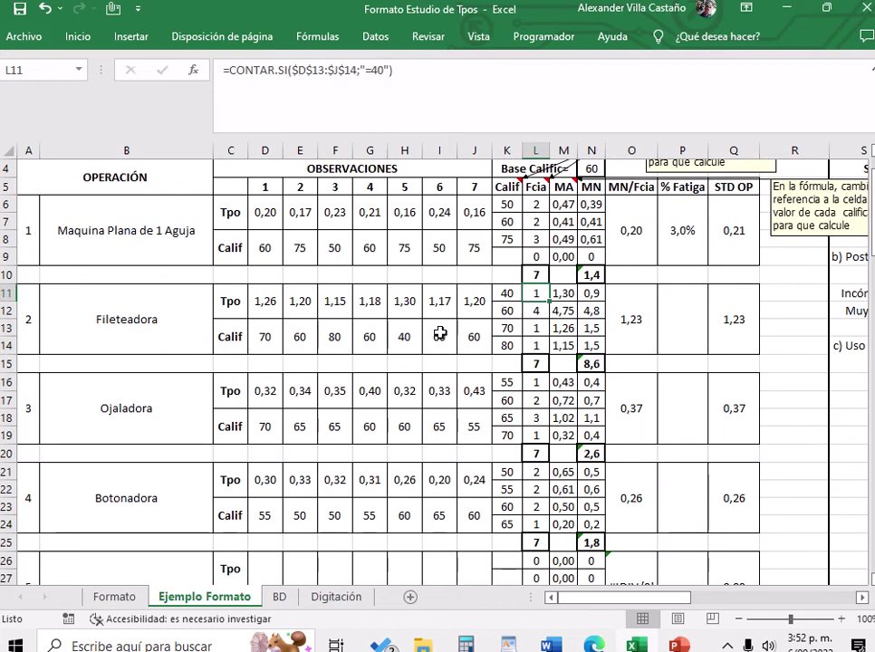
click(539, 311)
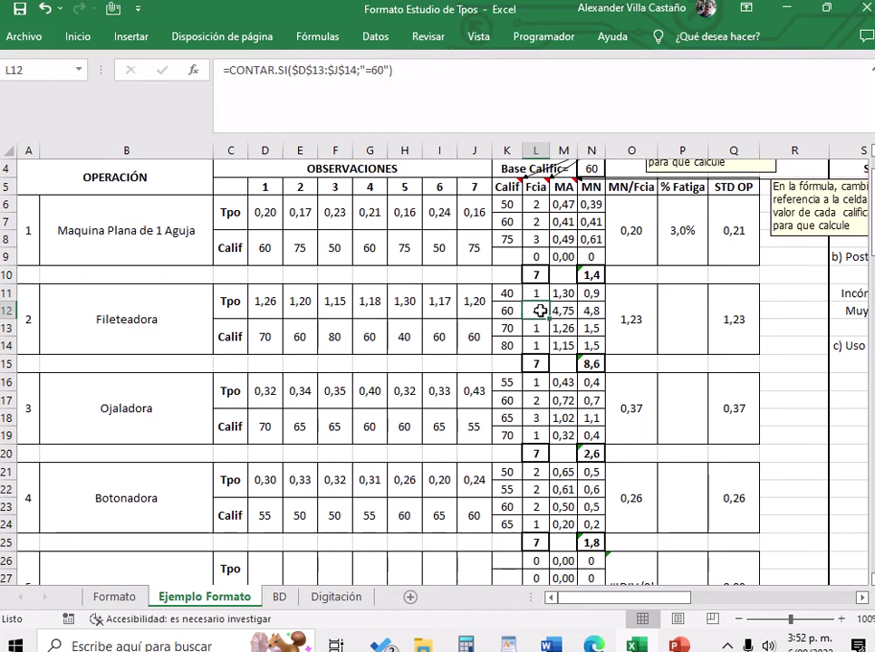
click(541, 328)
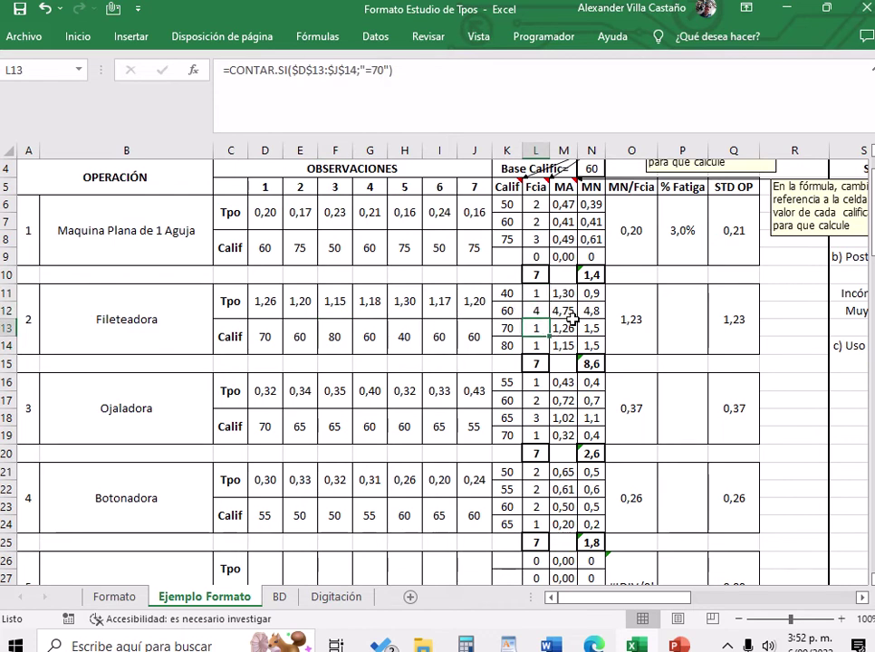
click(567, 293)
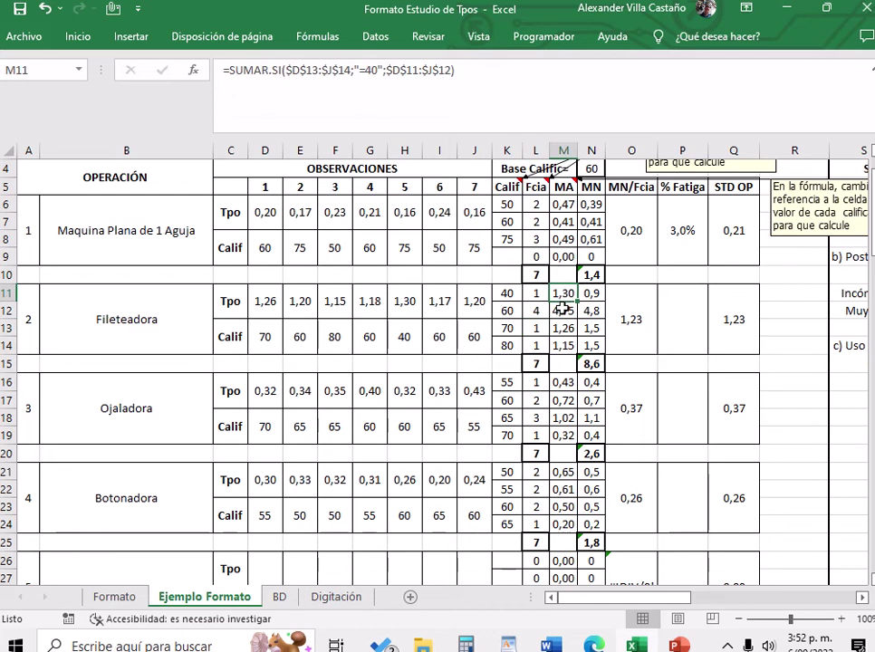
click(564, 310)
click(589, 294)
click(616, 331)
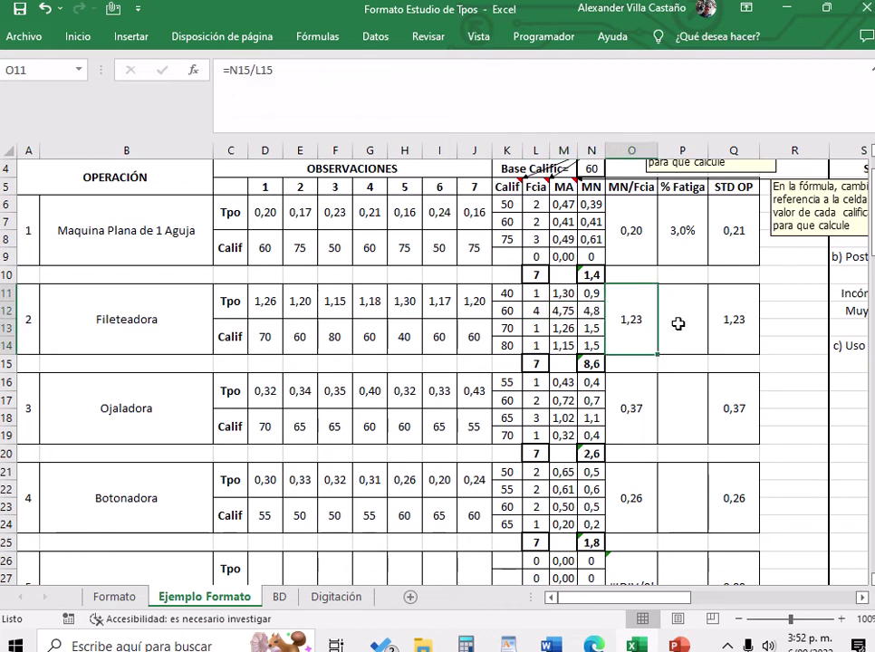
Set the % Fatiga of the Fileteadora and Ojaladora operations to 3%.
click(678, 323)
text(3%)
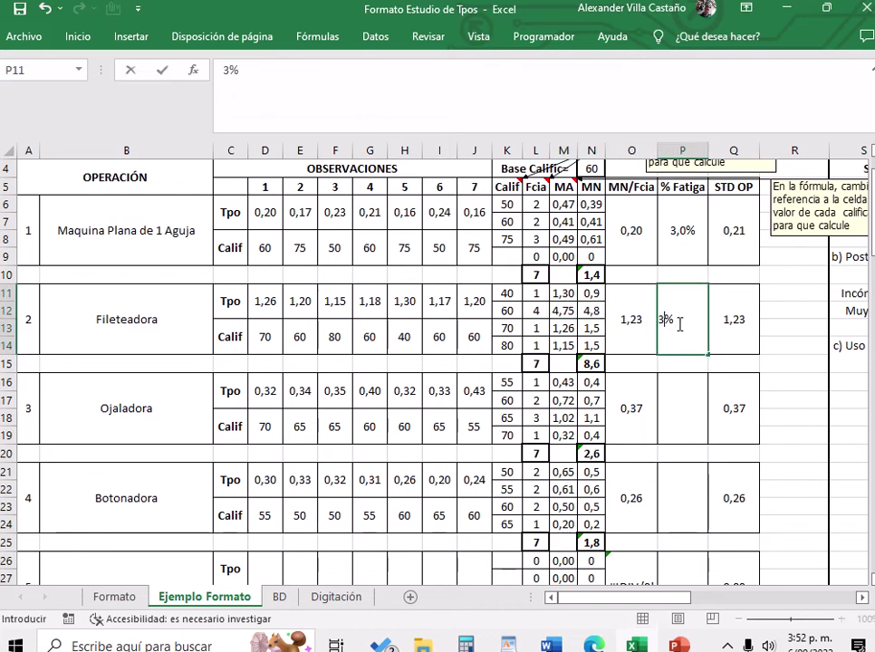
click(685, 398)
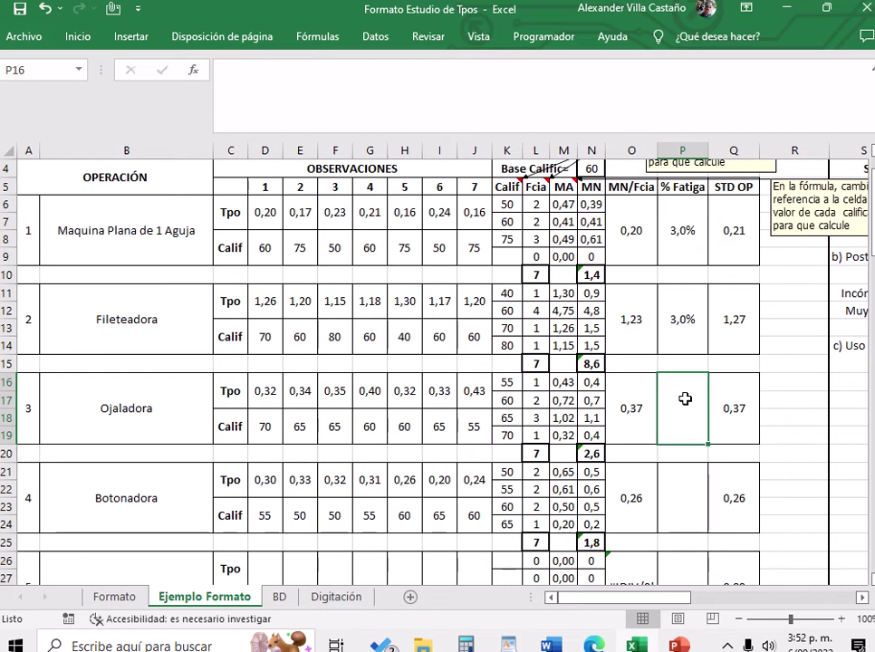
text(3%)
key(Return)
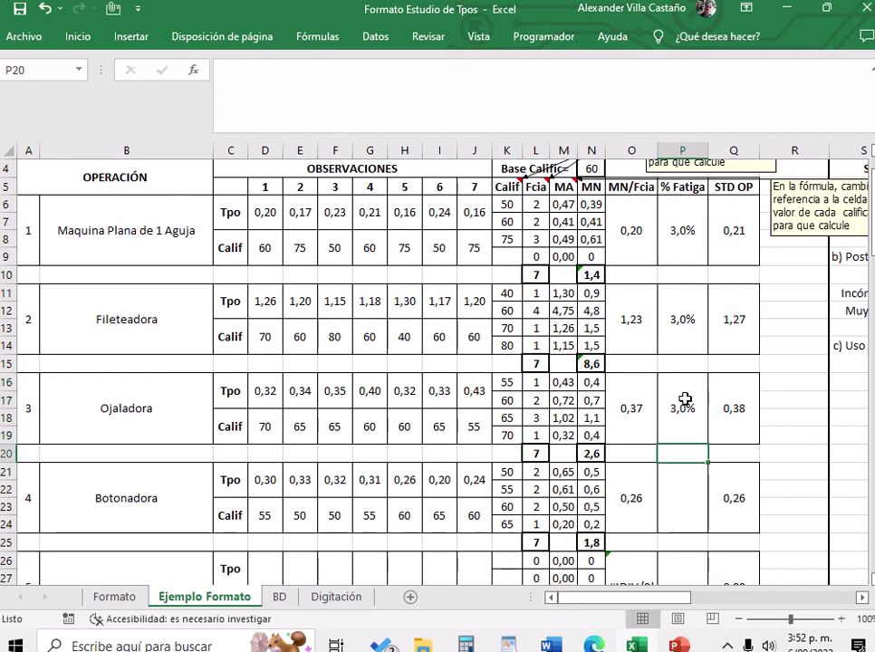
click(692, 412)
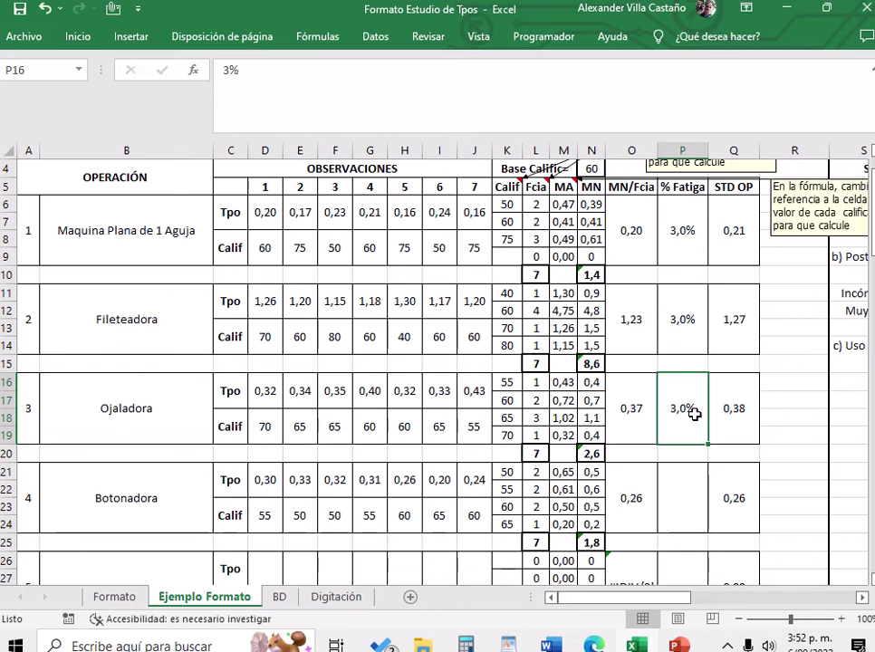
Set the % Fatiga of the Botonadora operation to 3% and review the fatigue column for all four operations.
scroll(694, 413, down, 1)
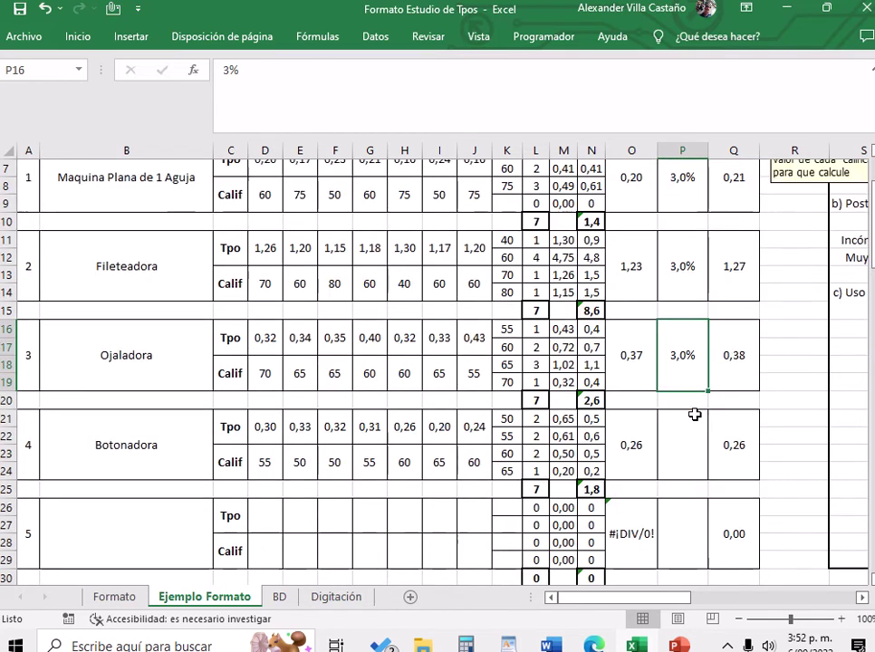
click(688, 446)
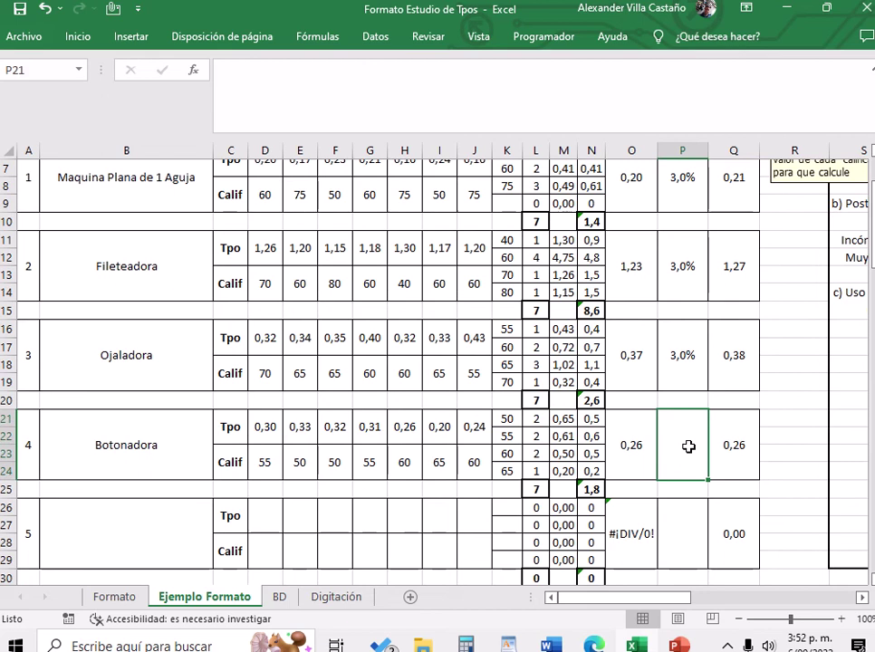
text(3%)
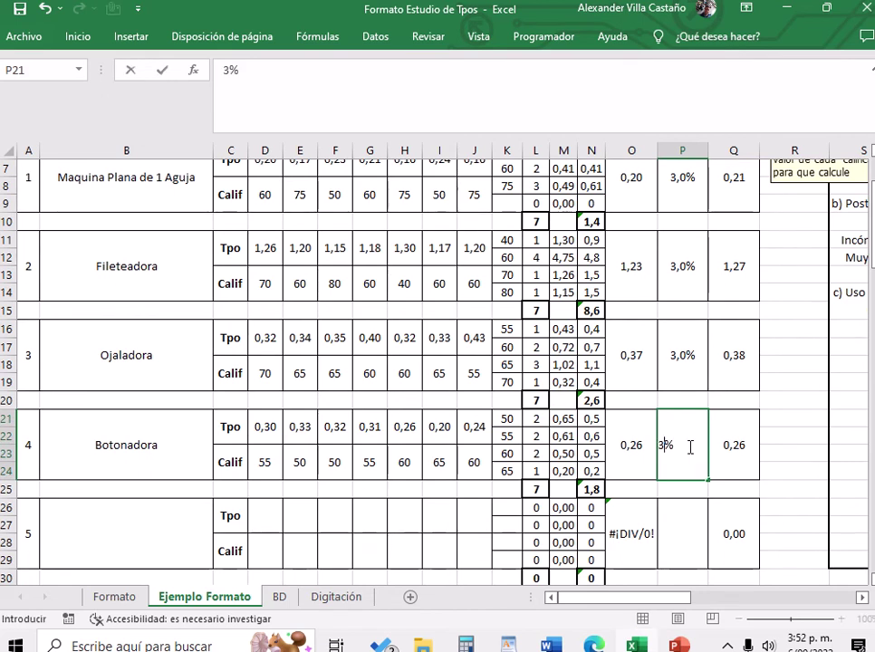
key(Return)
click(688, 447)
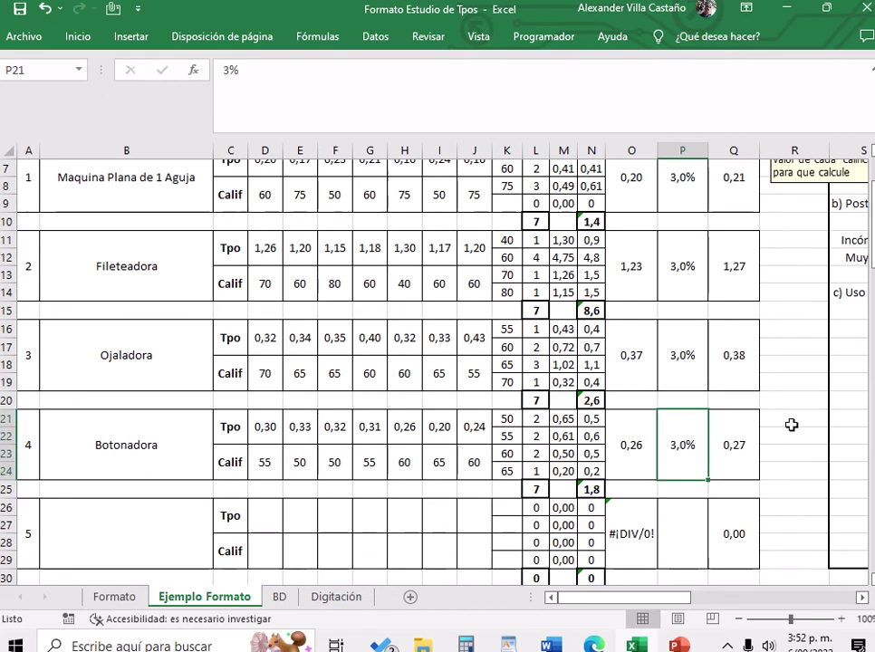
scroll(790, 425, up, 2)
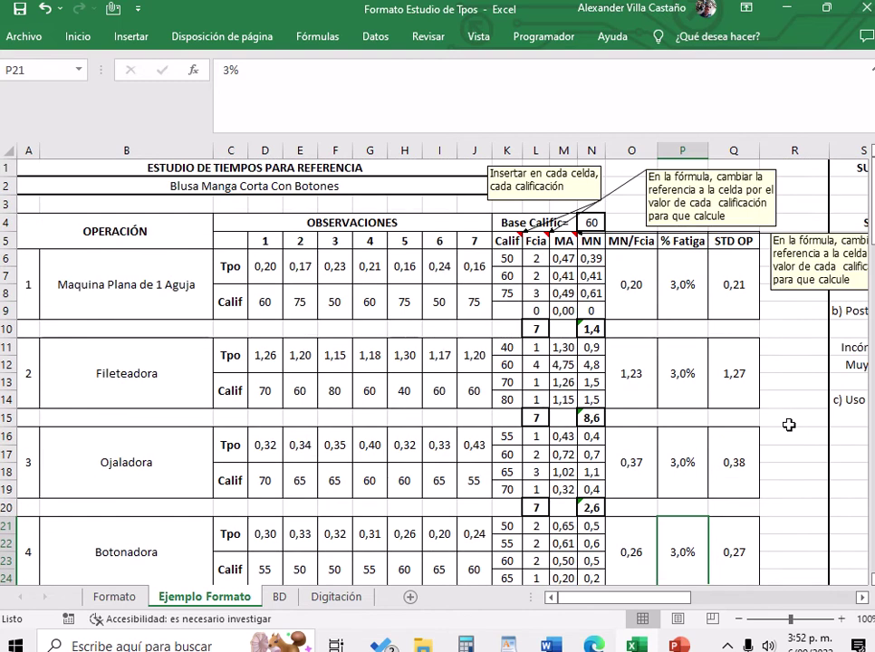
scroll(789, 424, down, 2)
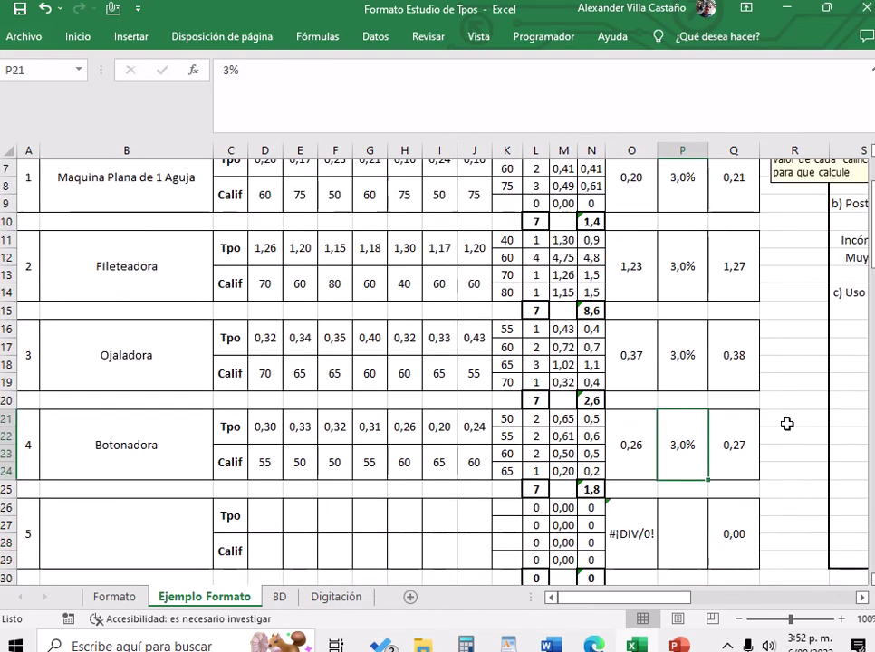
Review the observed times, ratings and standard times of the four blouse operations in the study table.
scroll(787, 424, up, 2)
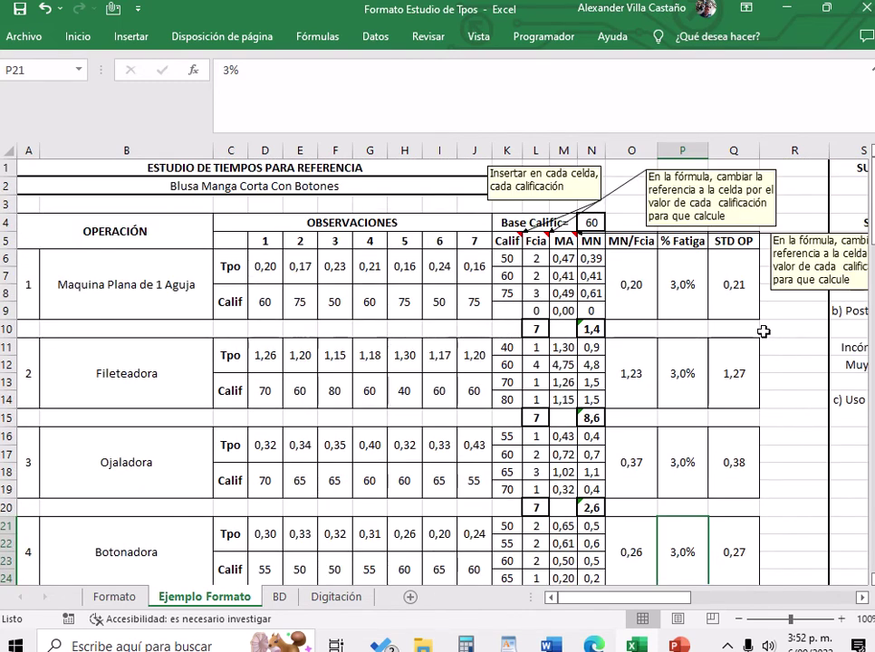
scroll(765, 330, down, 2)
scroll(764, 332, down, 3)
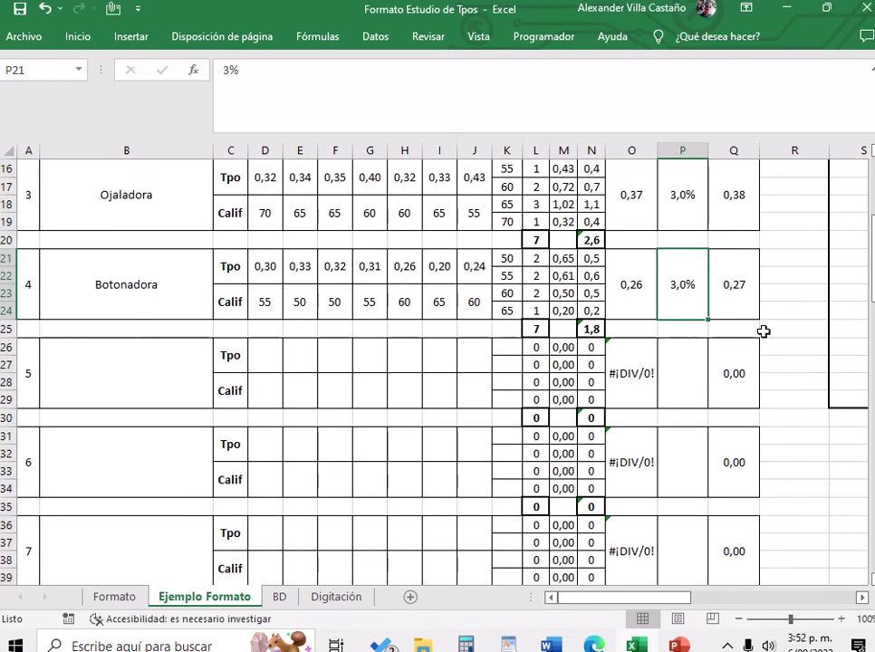
scroll(764, 331, up, 4)
scroll(763, 331, up, 1)
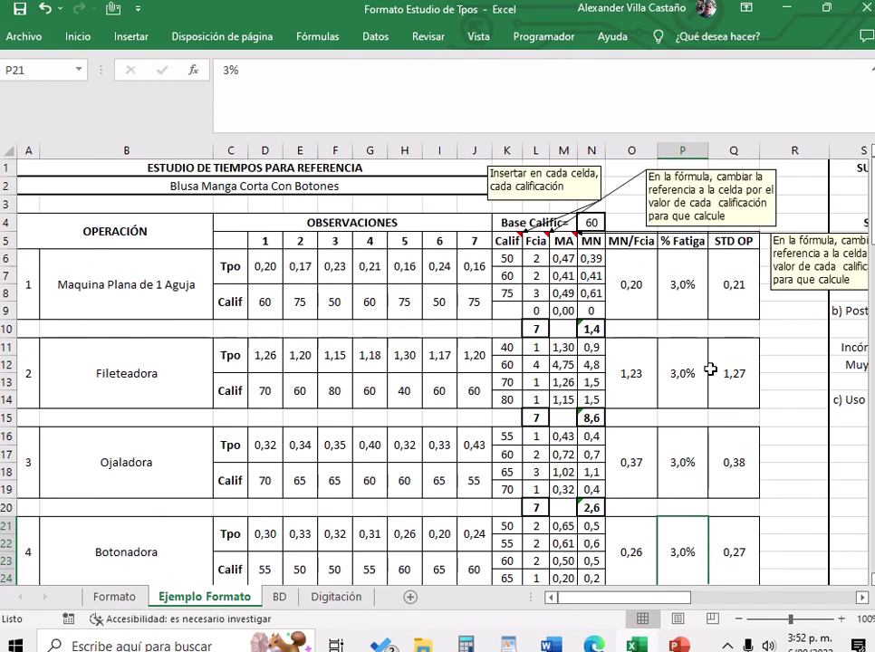
click(379, 363)
click(434, 358)
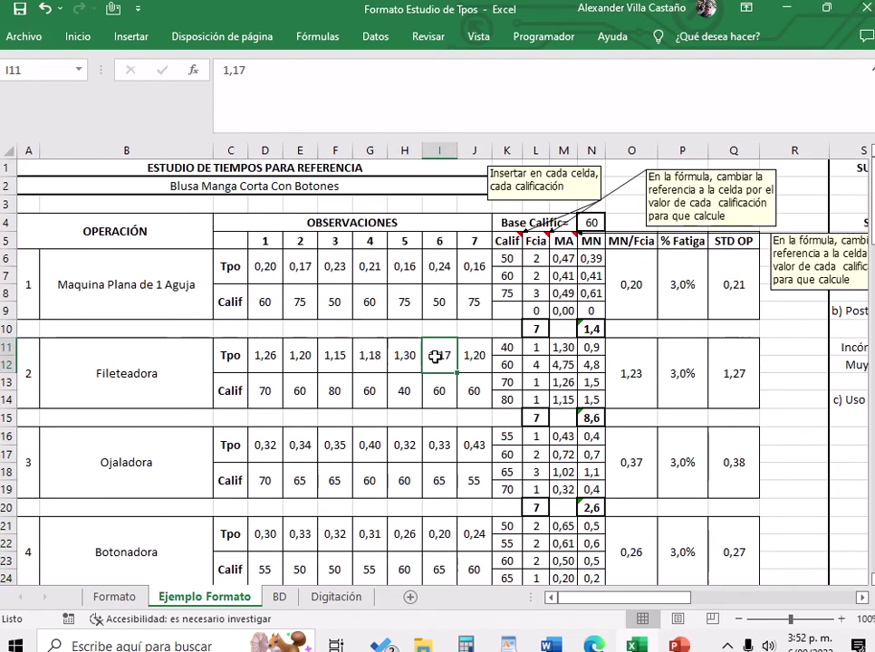
Examine the TPO BÁSICO DE LA OPERACIÓN formula in Q57 and the STD OP cells of the operations it sums.
scroll(541, 396, down, 3)
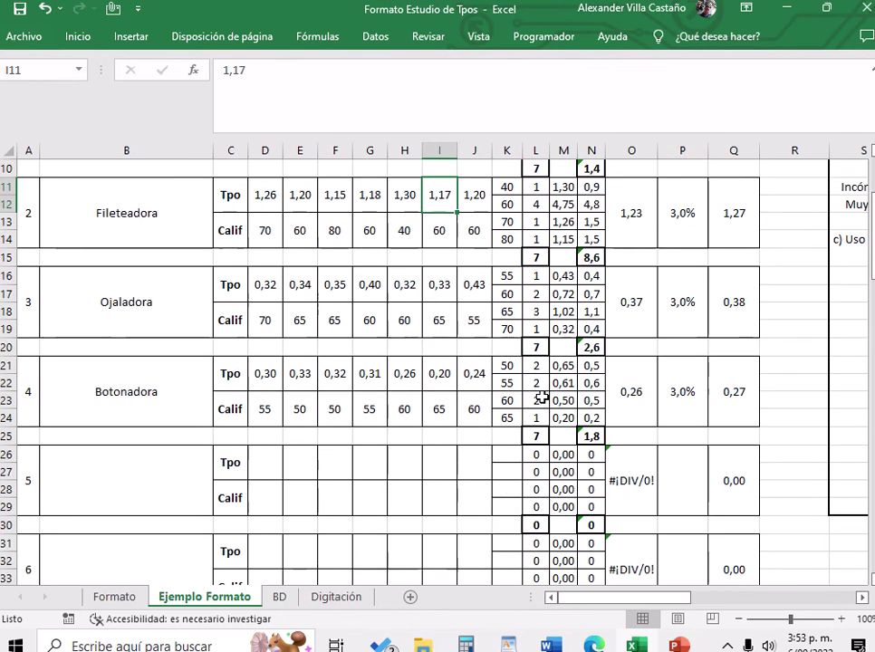
scroll(540, 397, up, 2)
scroll(541, 397, down, 14)
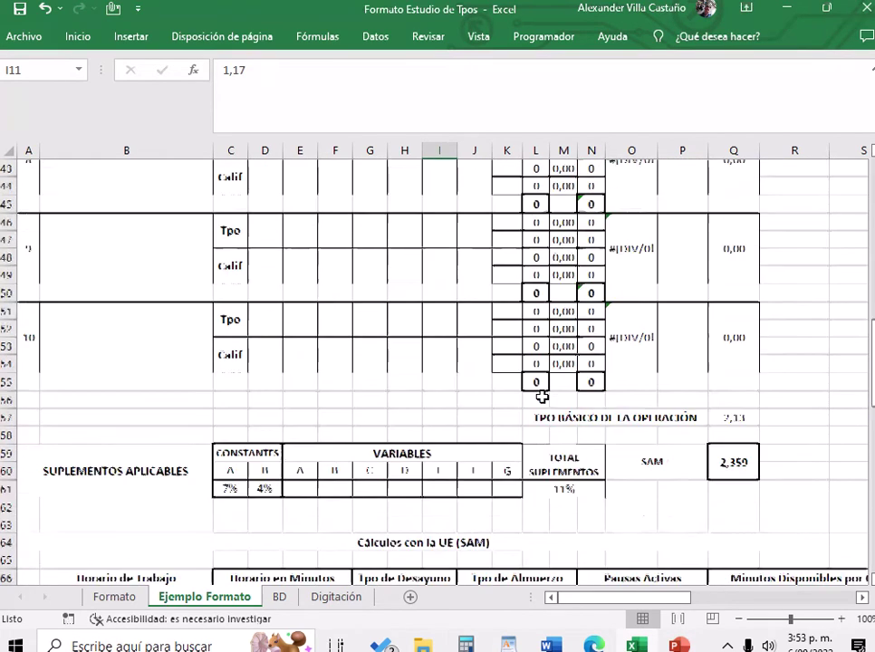
click(730, 363)
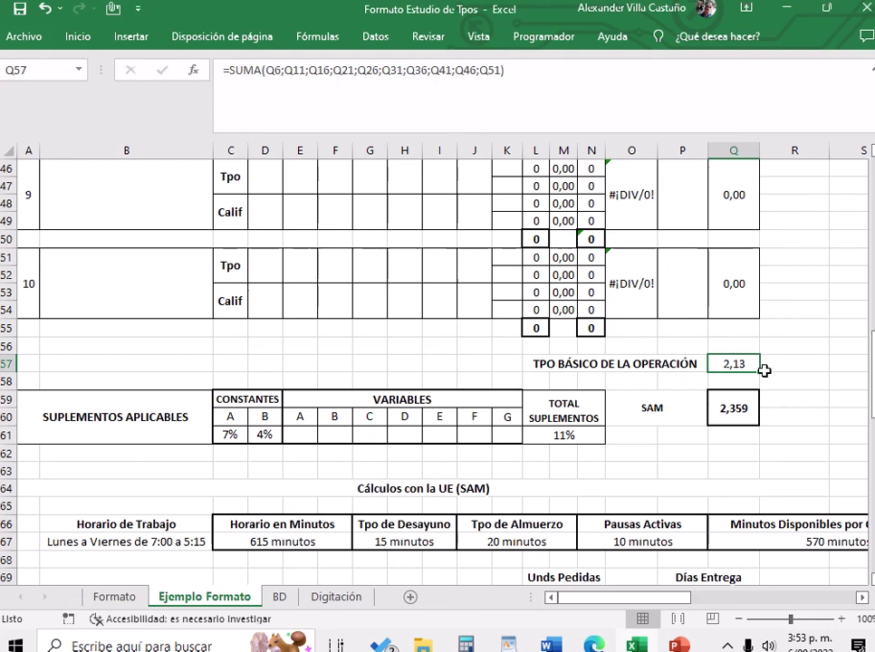
scroll(764, 370, up, 10)
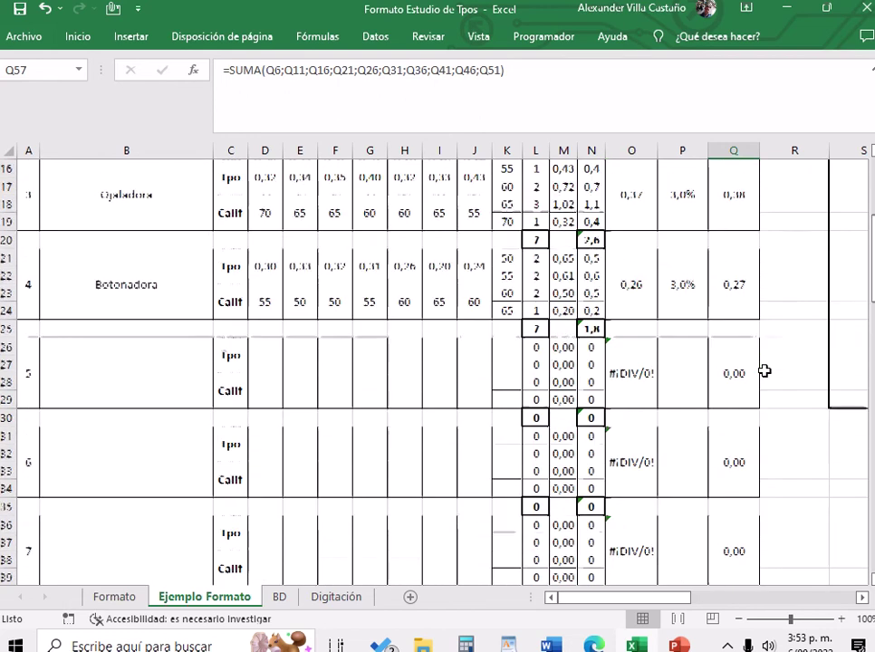
scroll(764, 371, down, 3)
scroll(763, 371, down, 7)
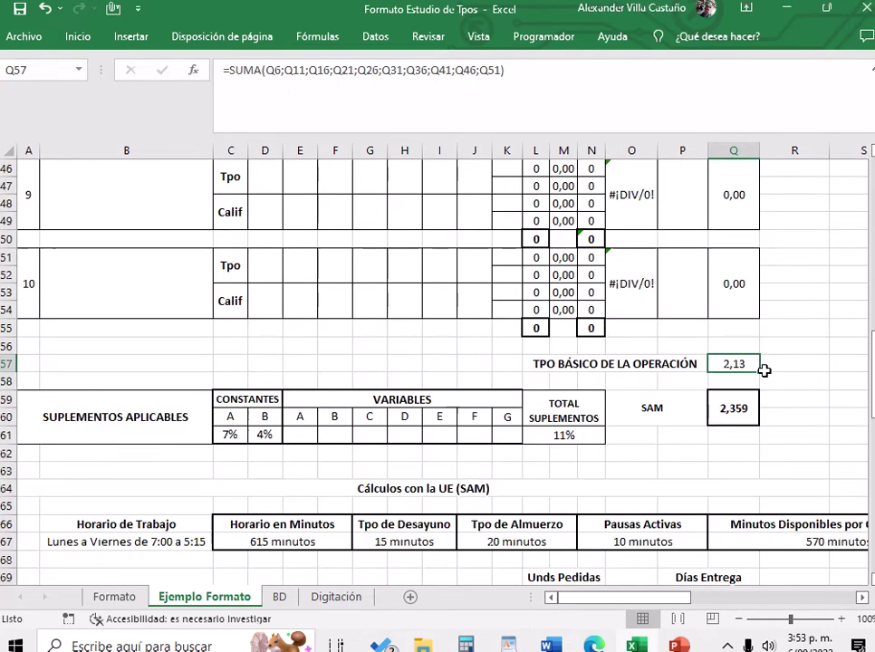
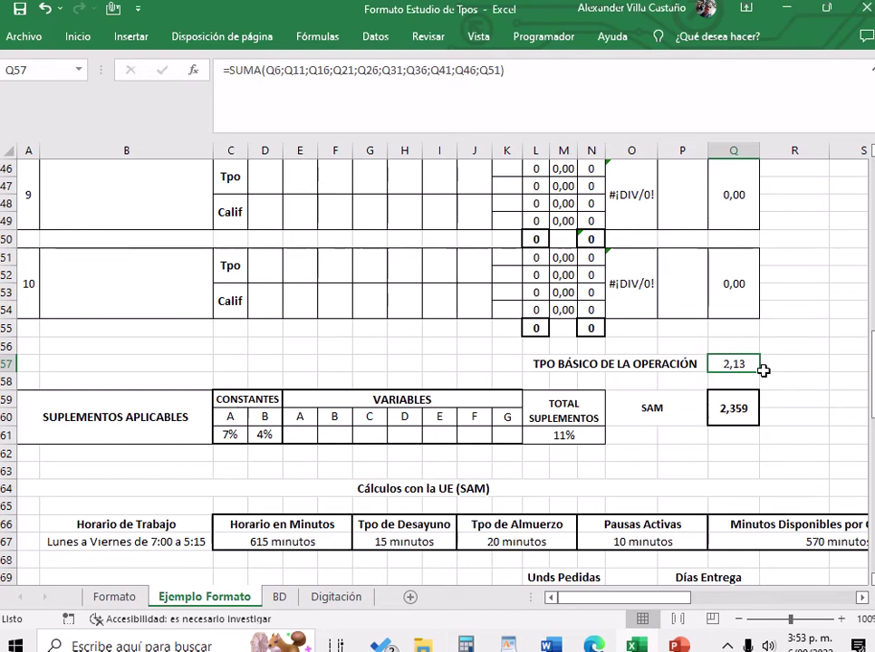
scroll(763, 371, up, 4)
scroll(764, 370, down, 4)
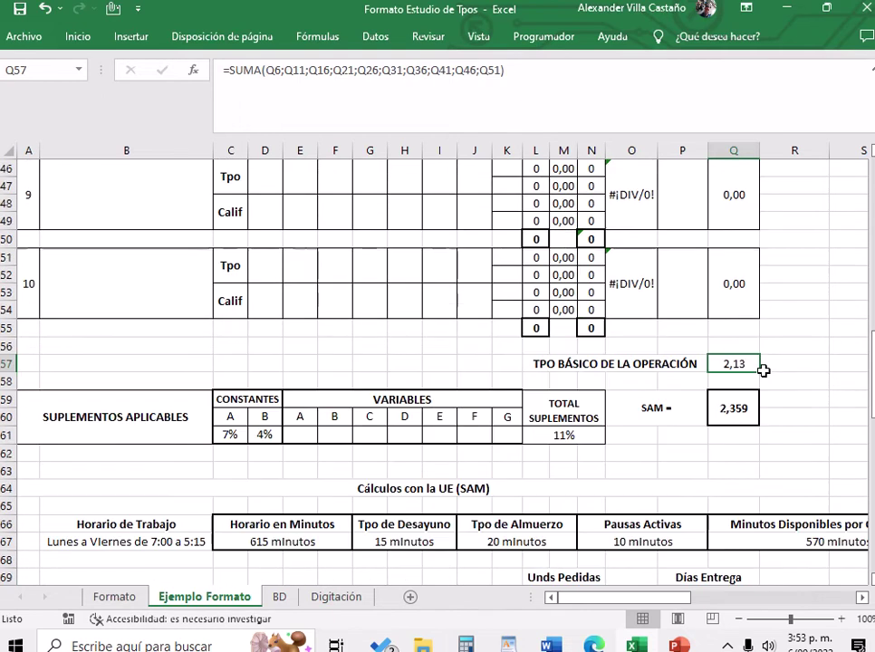
scroll(763, 370, up, 7)
scroll(764, 371, up, 8)
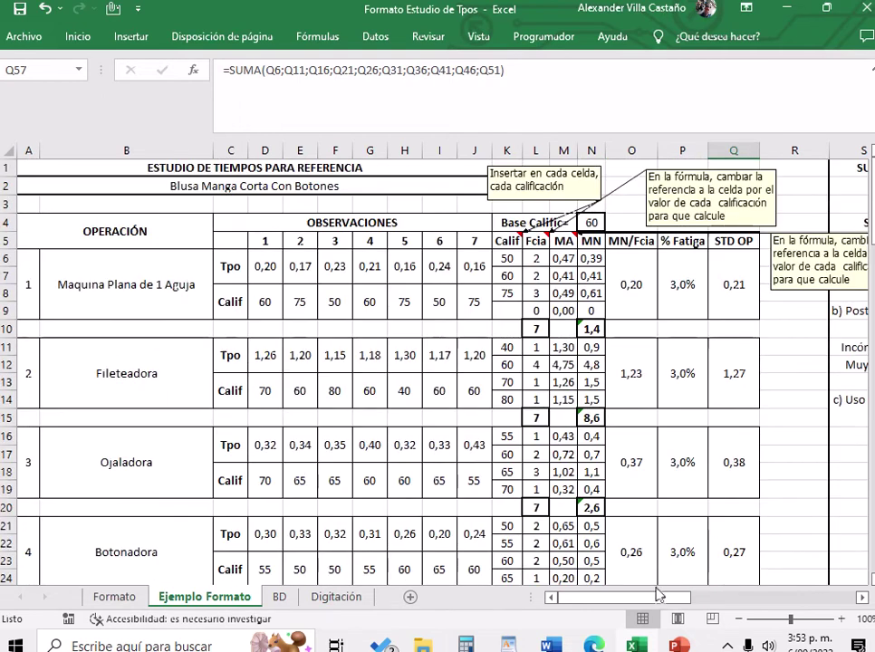
Examine the constant supplements for men and women in V2:W3 and the seated and standing work entries of the variable supplements.
drag(658, 596, 626, 598)
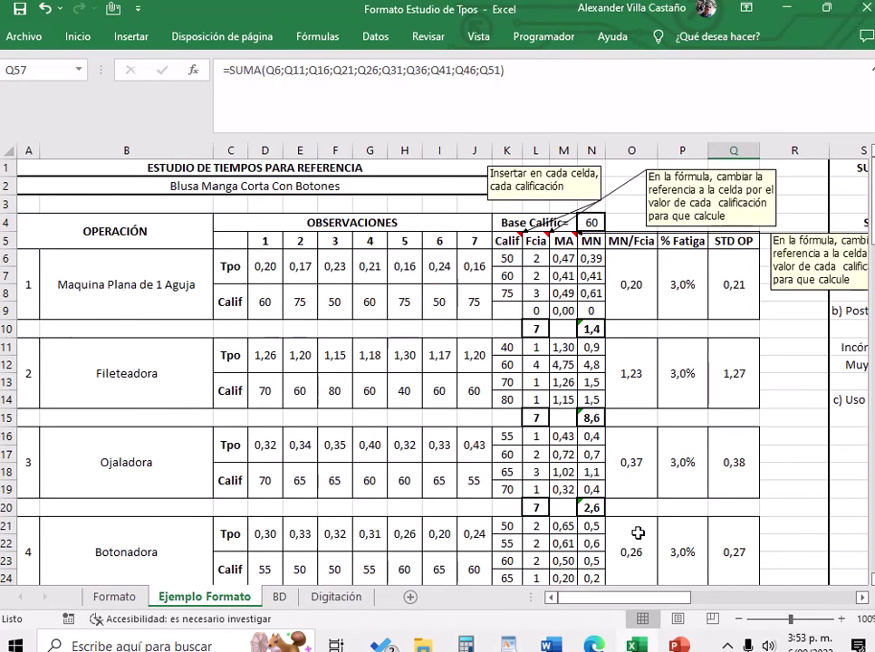
scroll(638, 534, down, 1)
scroll(637, 533, down, 1)
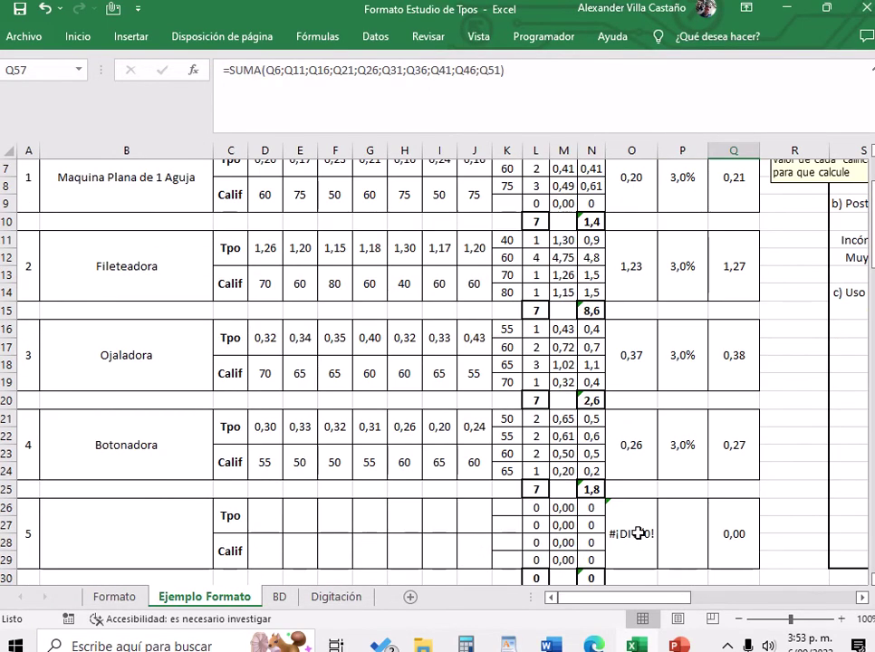
scroll(638, 534, up, 2)
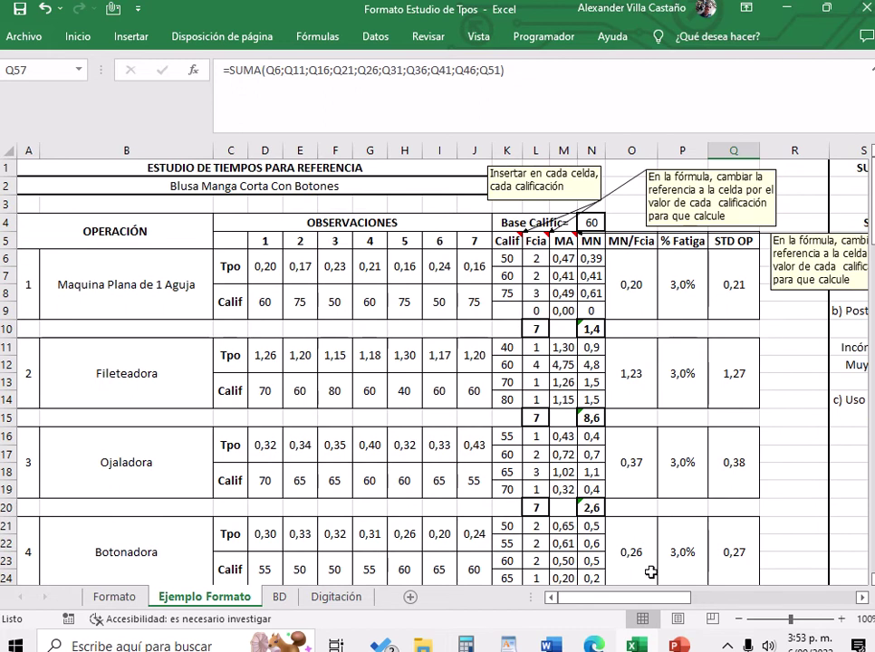
drag(656, 600, 753, 595)
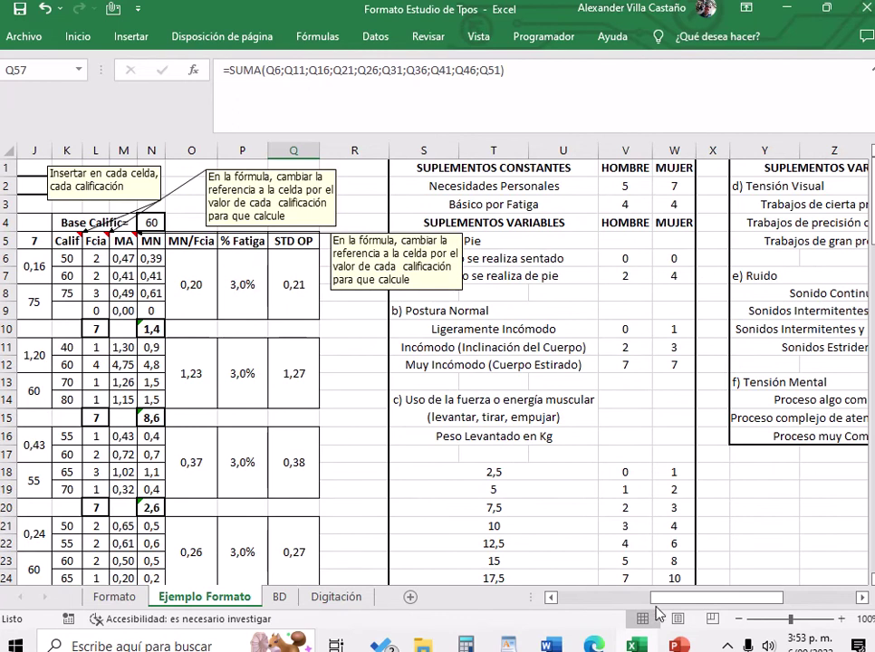
drag(687, 598, 758, 600)
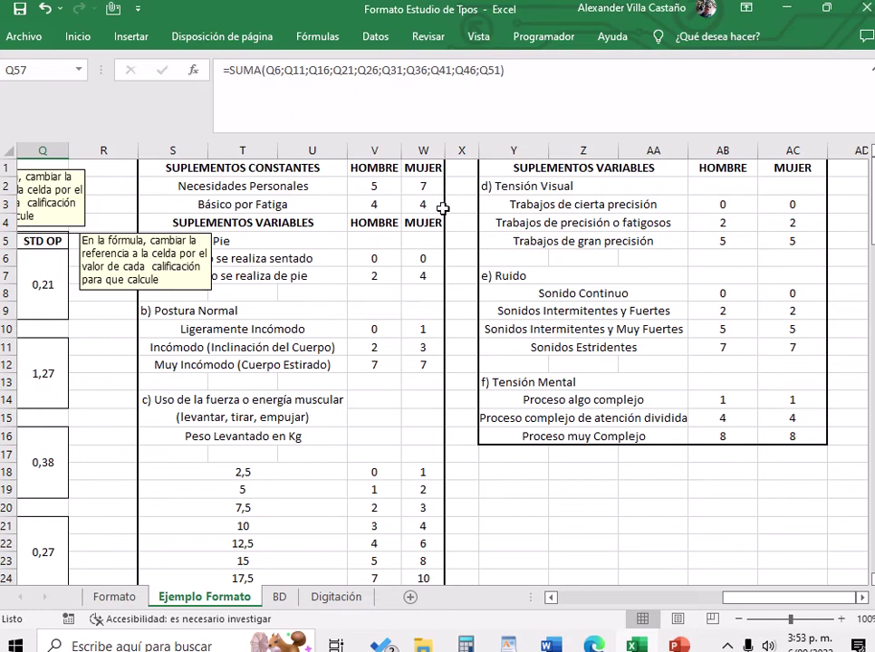
click(378, 186)
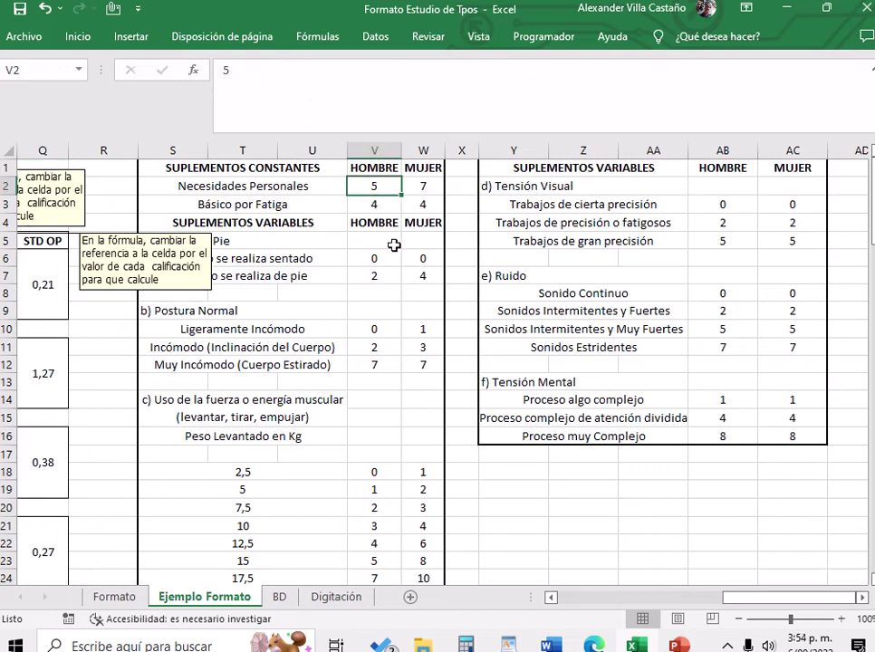
click(408, 182)
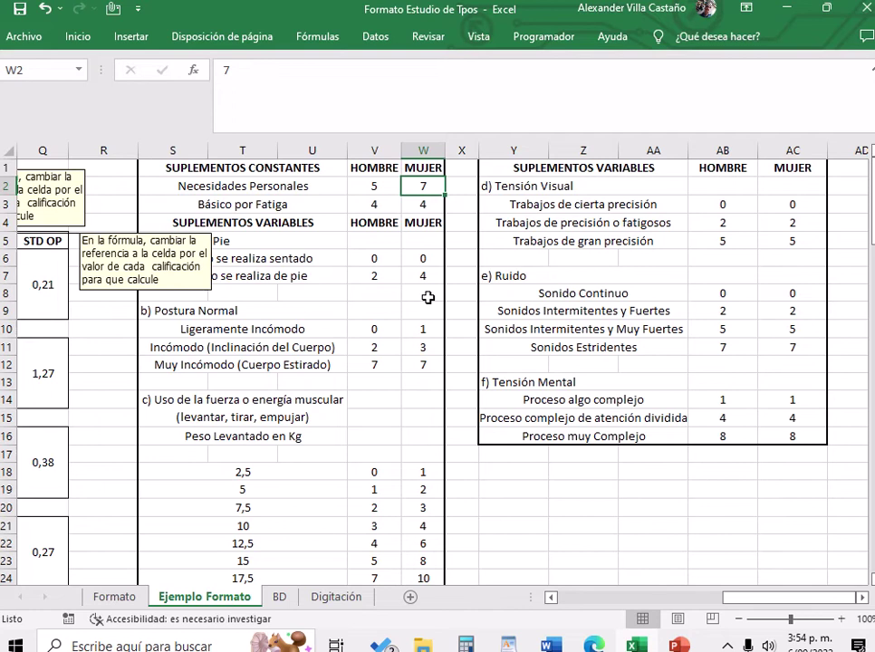
click(380, 202)
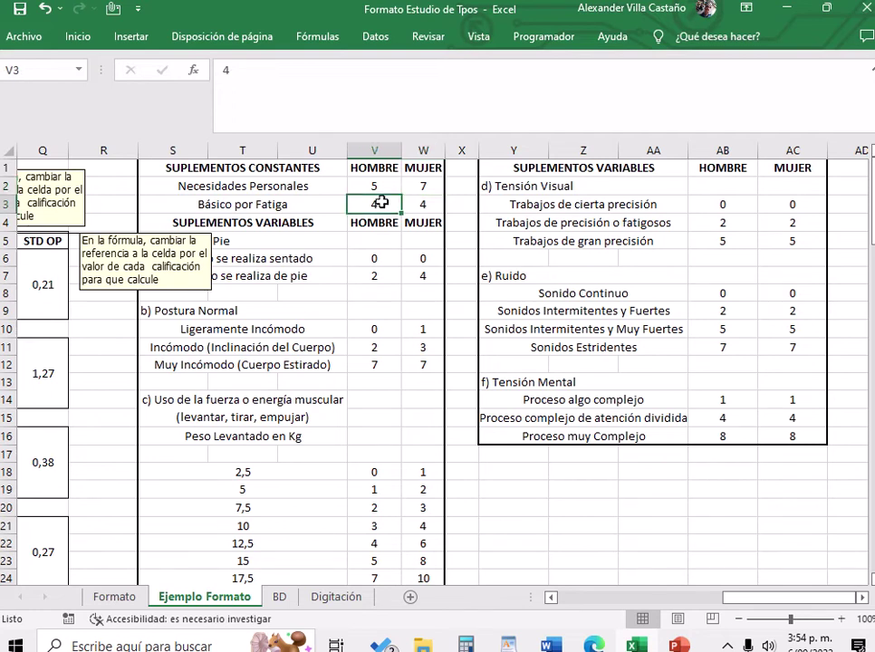
click(422, 204)
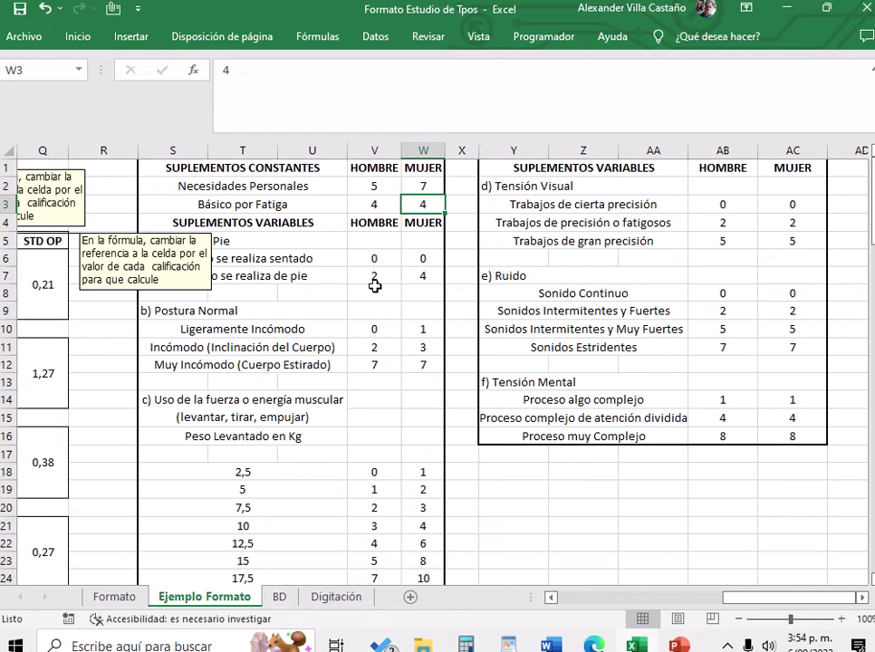
click(318, 202)
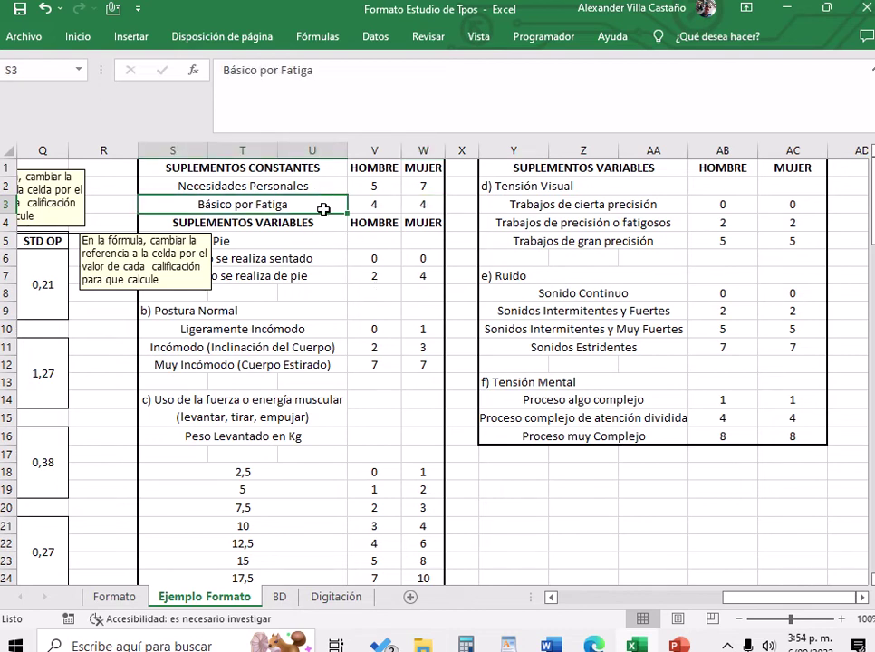
click(327, 275)
click(324, 256)
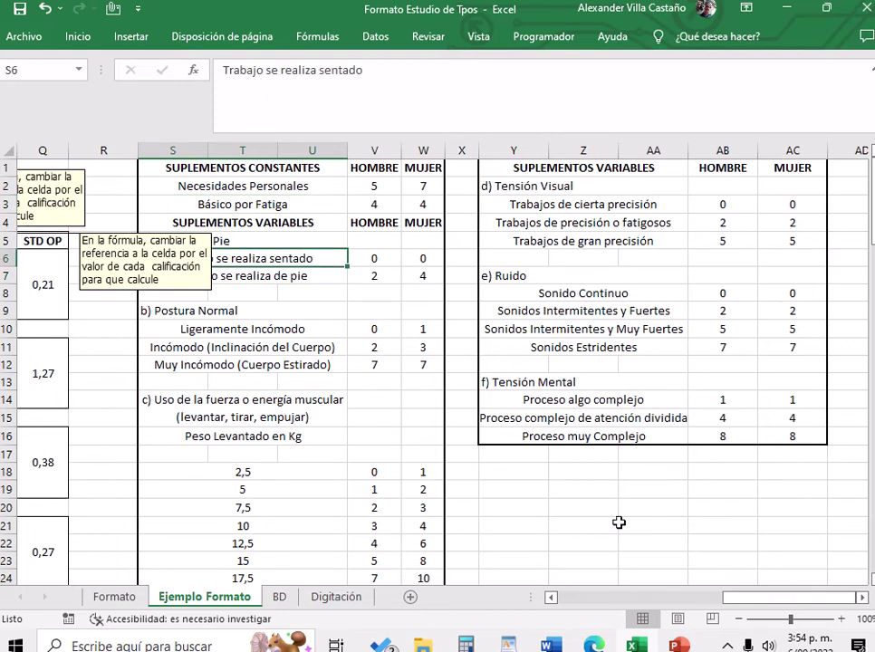
Clear constant supplement B in D61 of the SUPLEMENTOS APLICABLES table and check supplement A in C61.
drag(740, 600, 568, 605)
scroll(400, 493, down, 16)
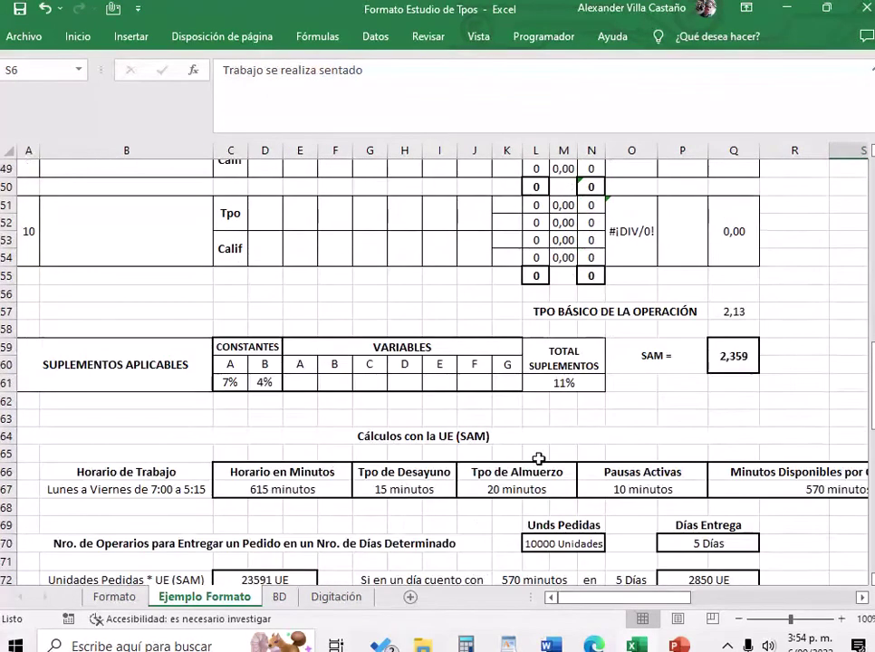
click(738, 311)
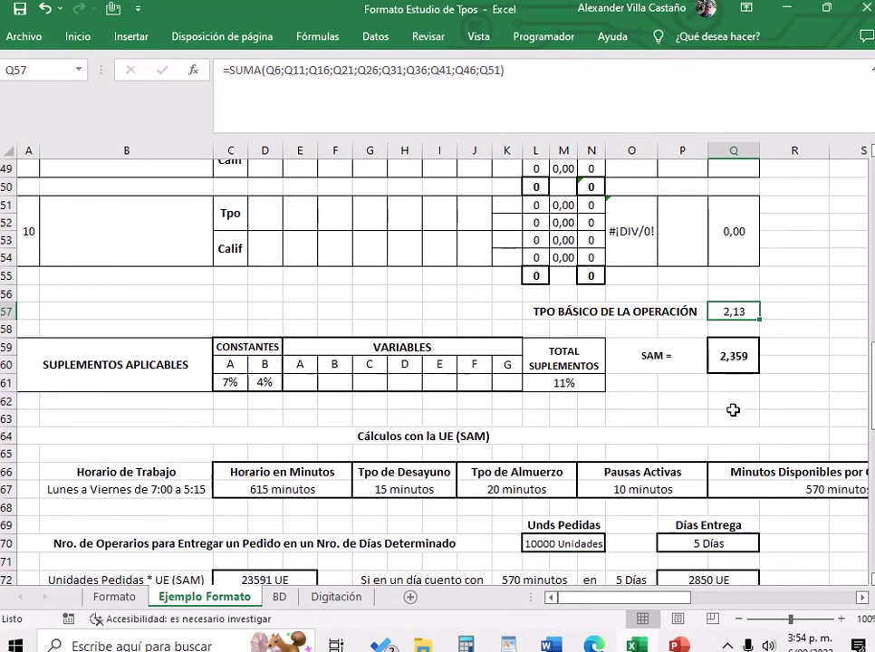
click(261, 383)
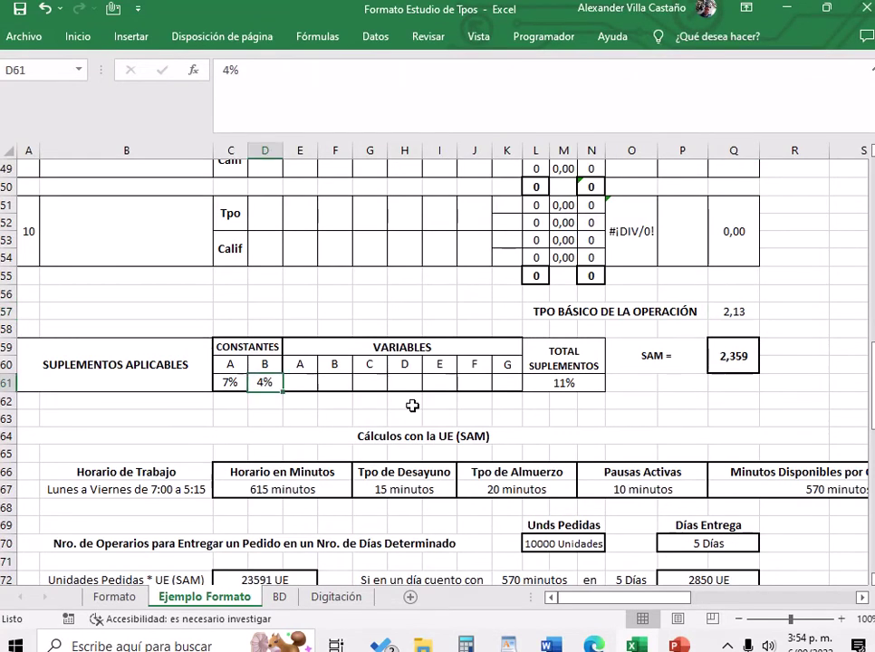
key(Delete)
click(232, 384)
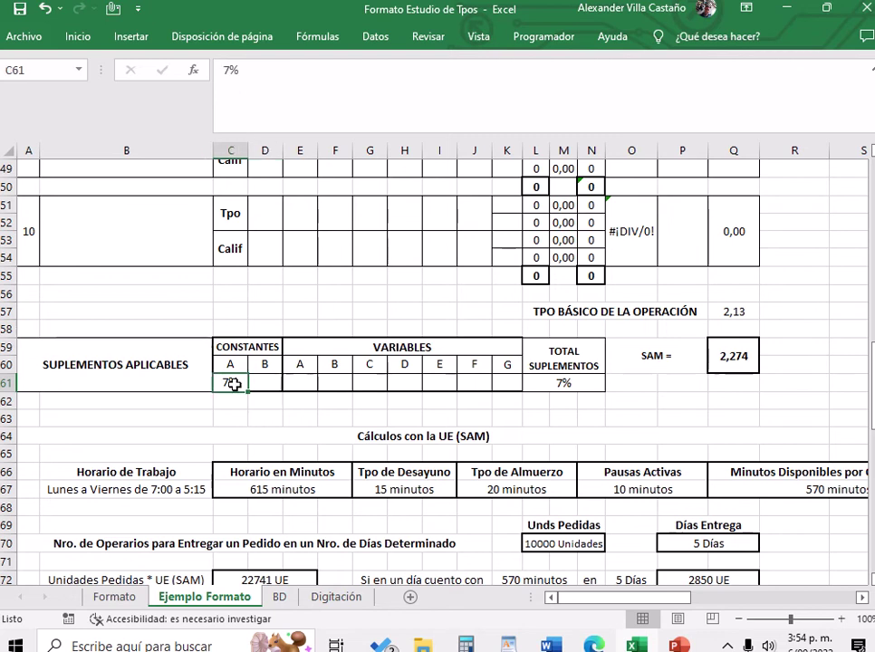
Move the M5 comment box off the variable supplements table so its Trabajo de Pie entries can be read.
scroll(359, 401, up, 2)
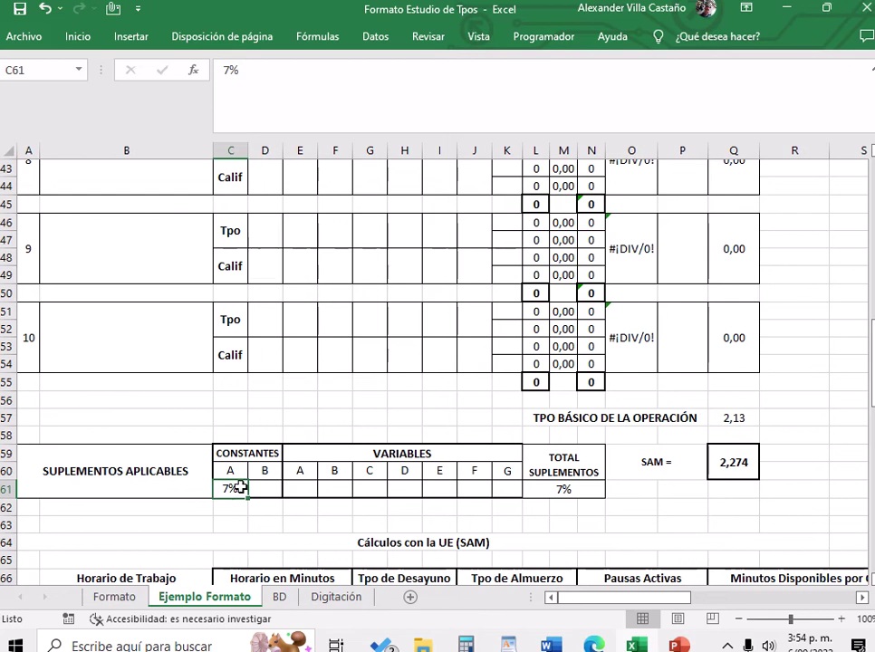
scroll(436, 471, up, 12)
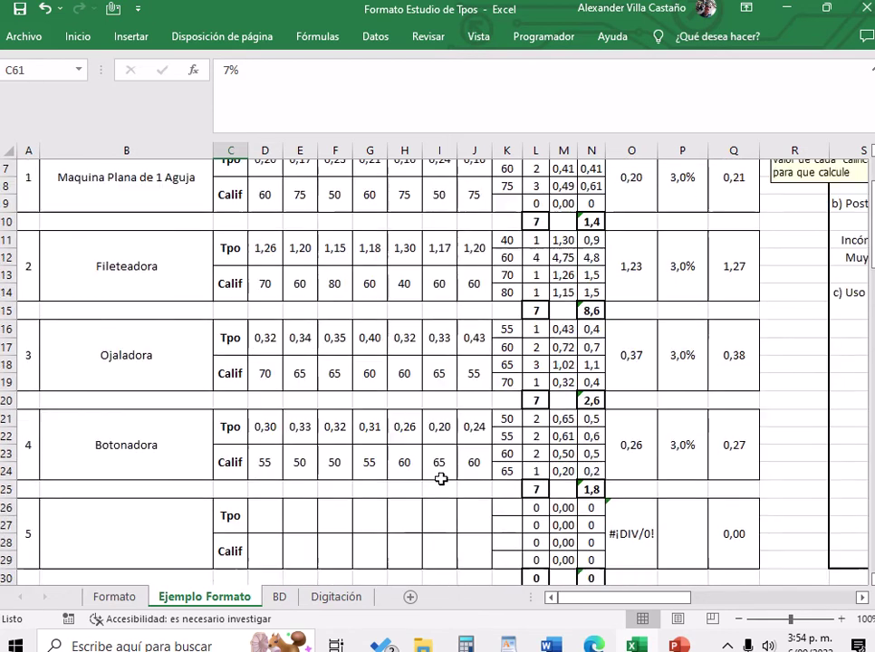
drag(655, 594, 738, 555)
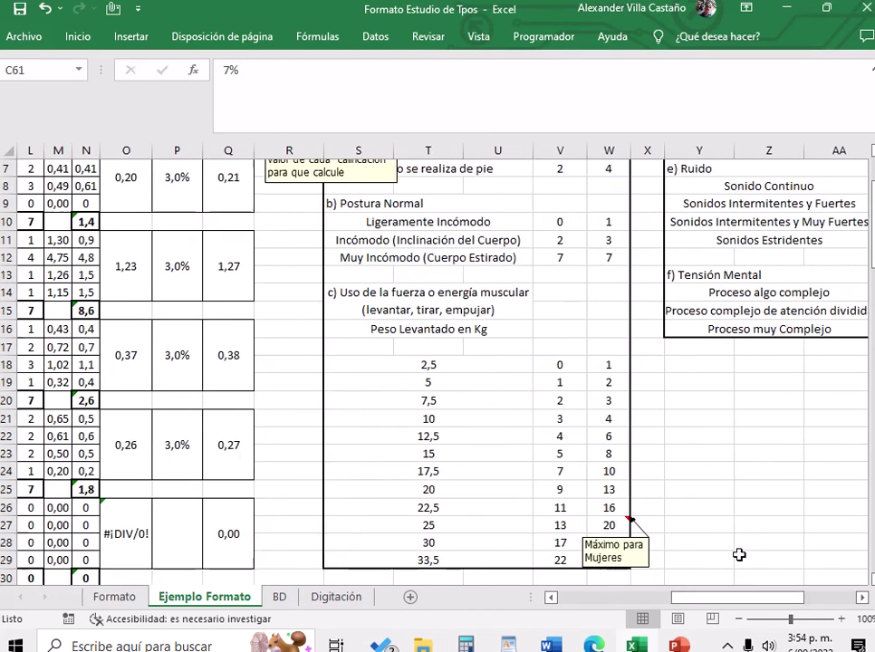
scroll(703, 526, up, 2)
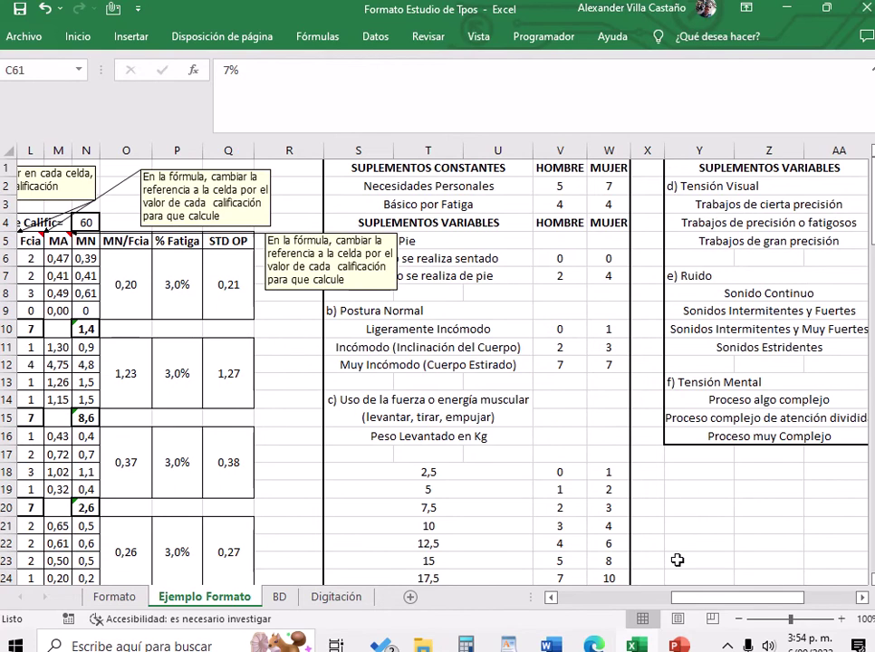
drag(695, 602, 703, 602)
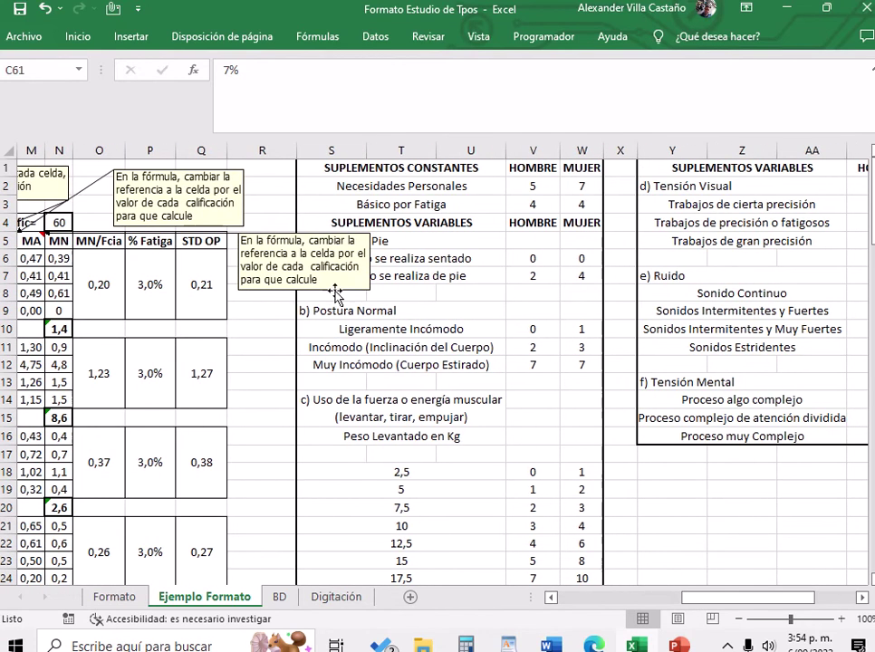
click(305, 292)
drag(304, 293, 219, 302)
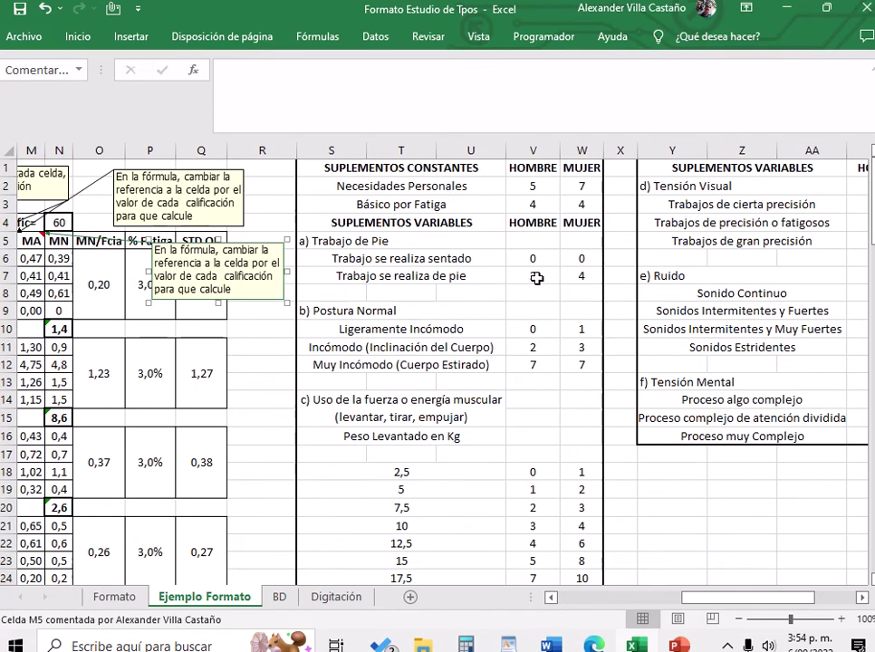
scroll(557, 364, down, 1)
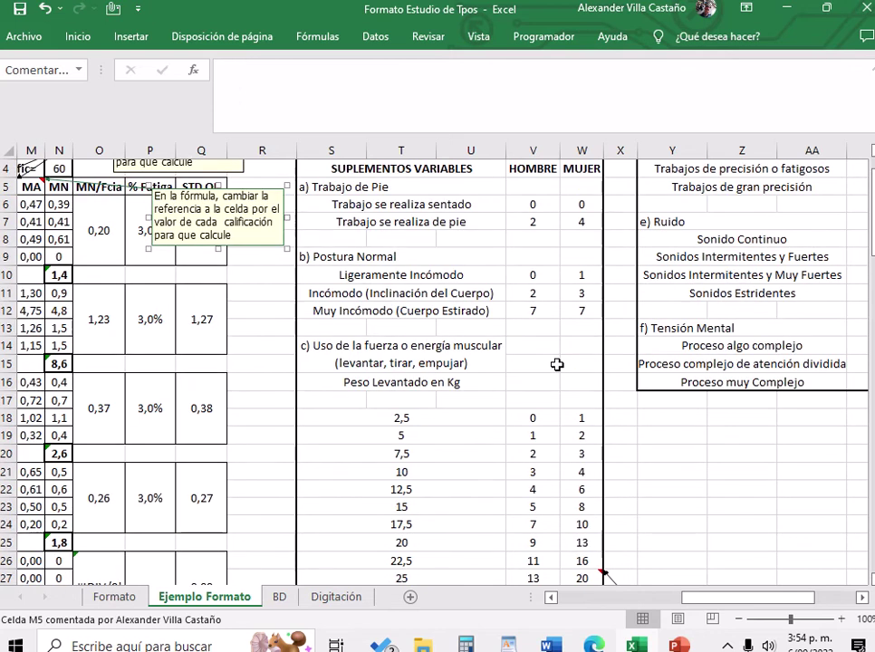
scroll(557, 365, up, 1)
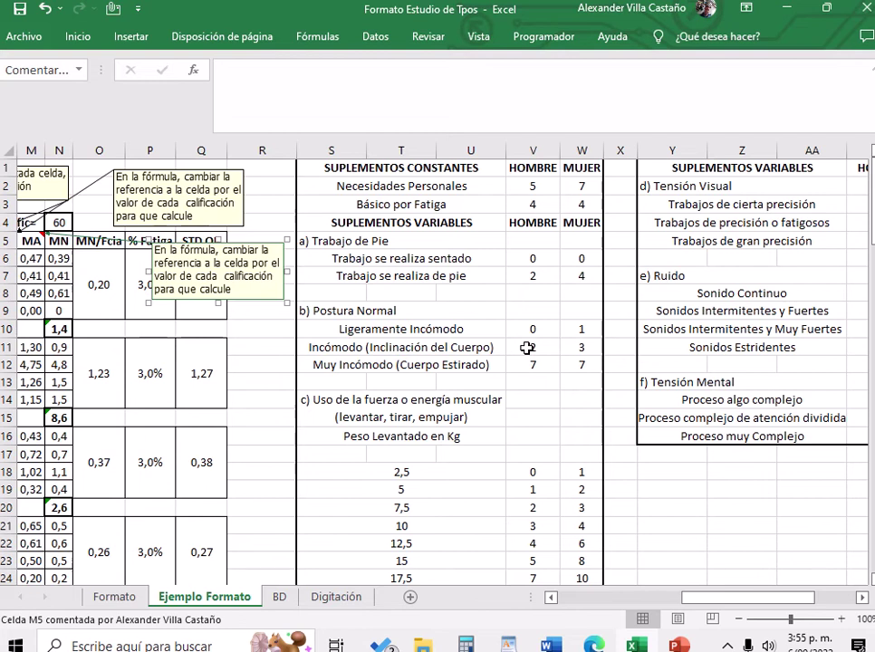
Examine the Postura Normal supplements for men and women in the Incómodo and Muy Incómodo rows of the variable supplements table.
click(527, 348)
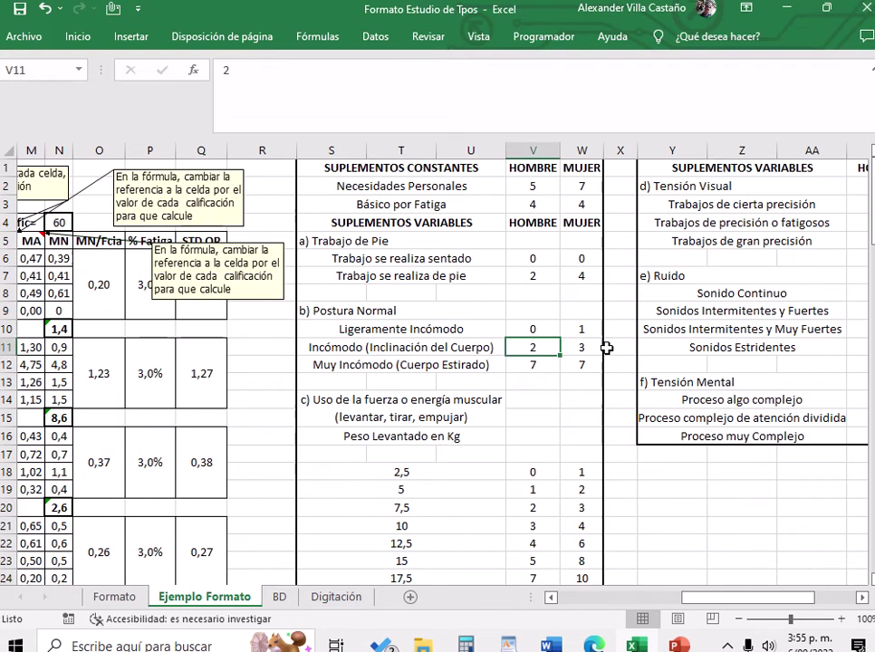
click(554, 365)
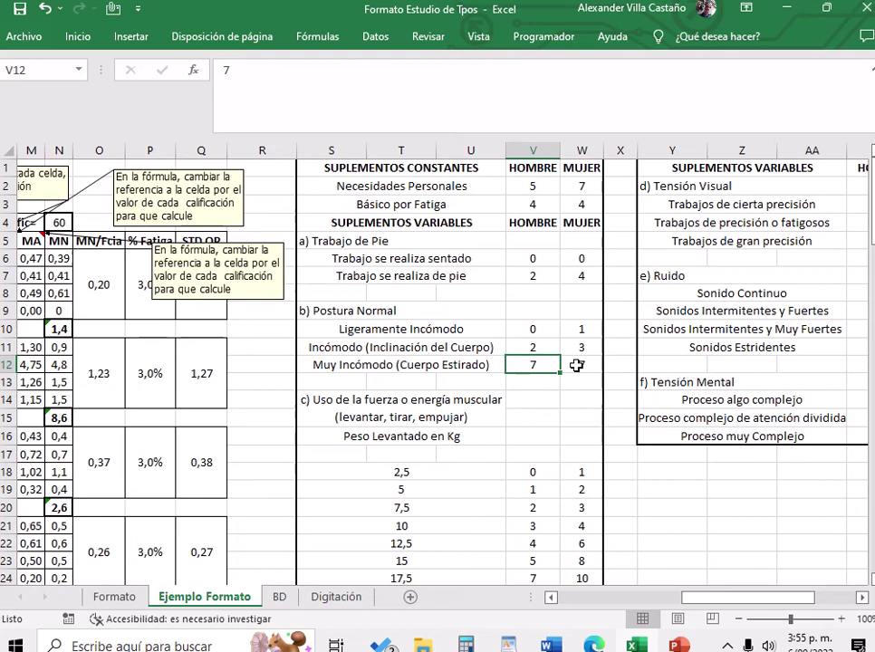
scroll(577, 365, down, 3)
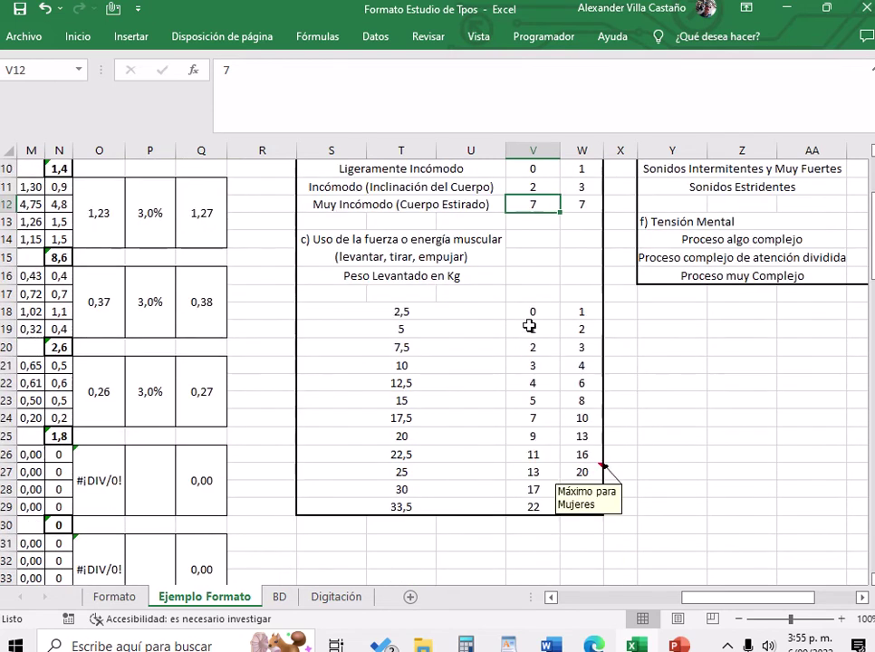
scroll(554, 328, up, 3)
scroll(527, 453, down, 3)
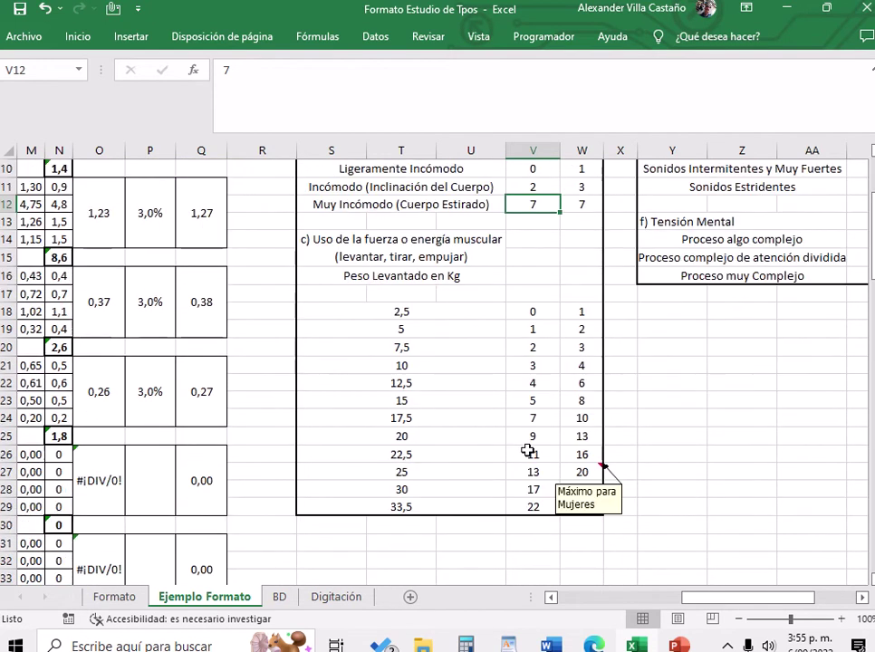
scroll(537, 349, up, 3)
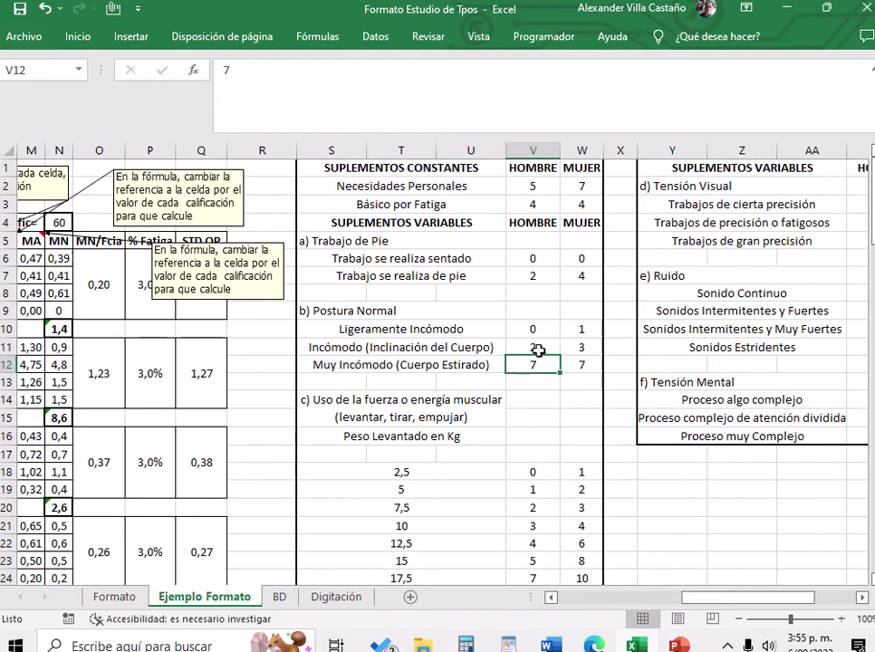
scroll(538, 351, down, 1)
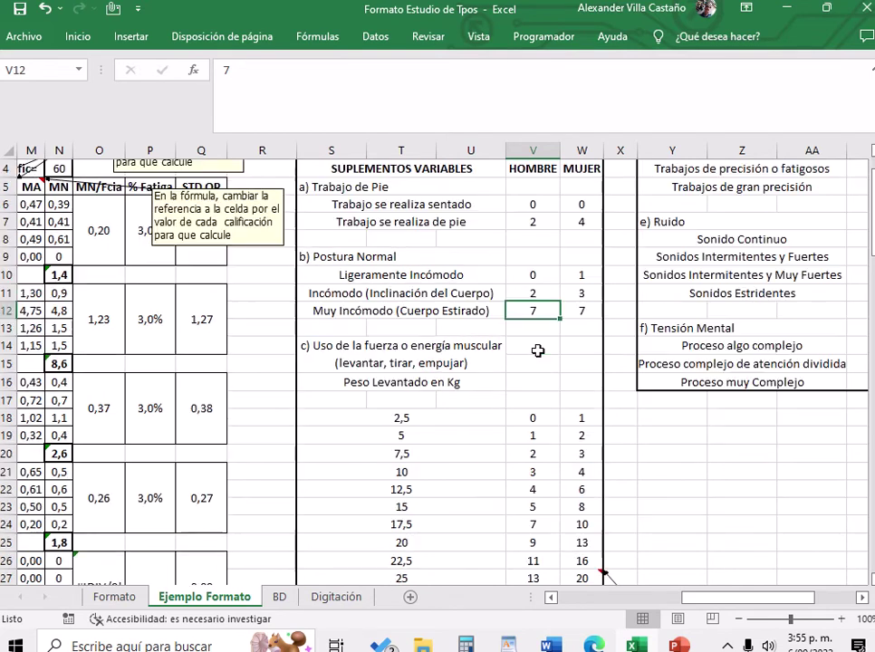
Examine the muscular force supplements for men and women at lifted weights of 5 and 7,5 kg.
click(539, 437)
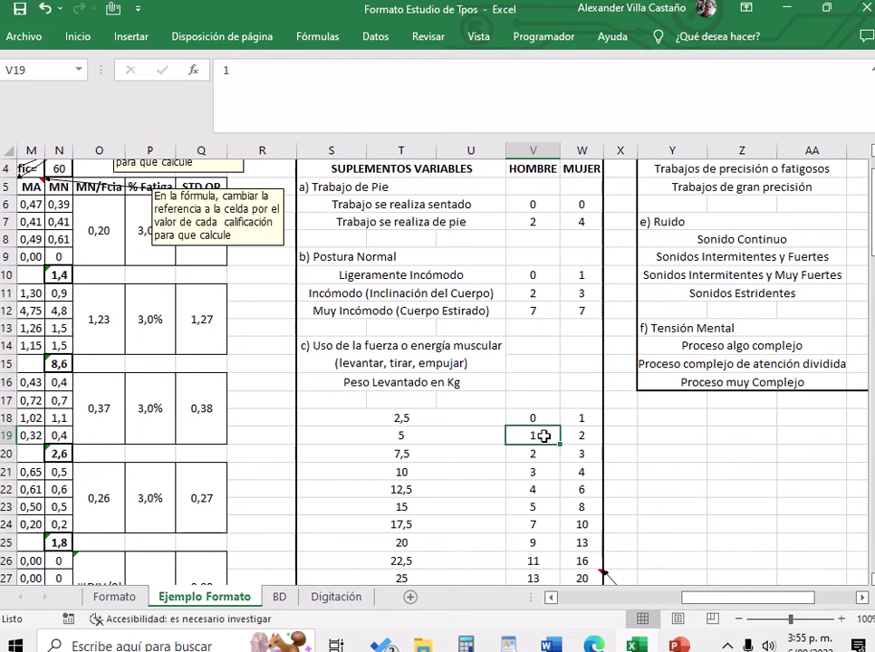
click(576, 435)
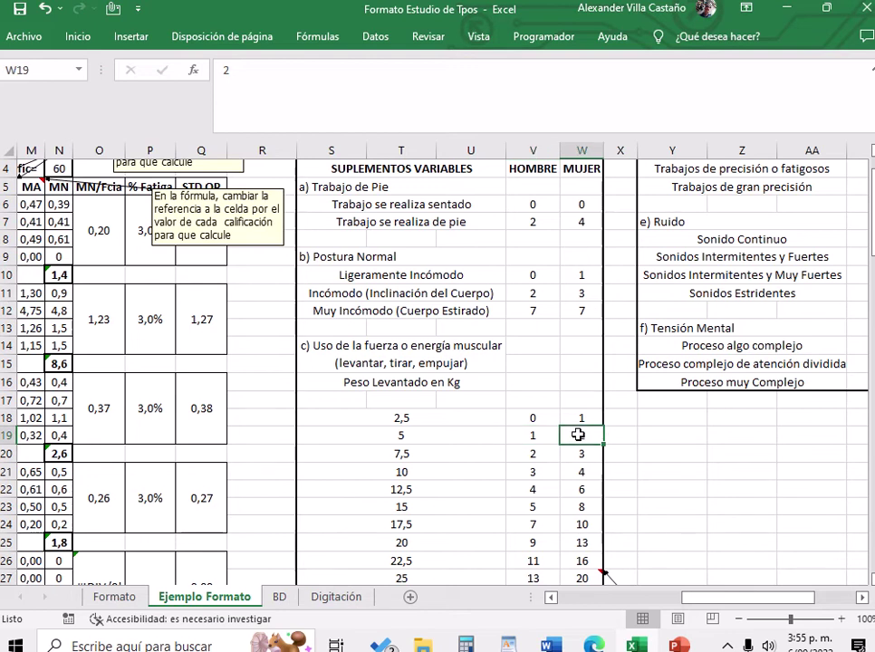
click(536, 456)
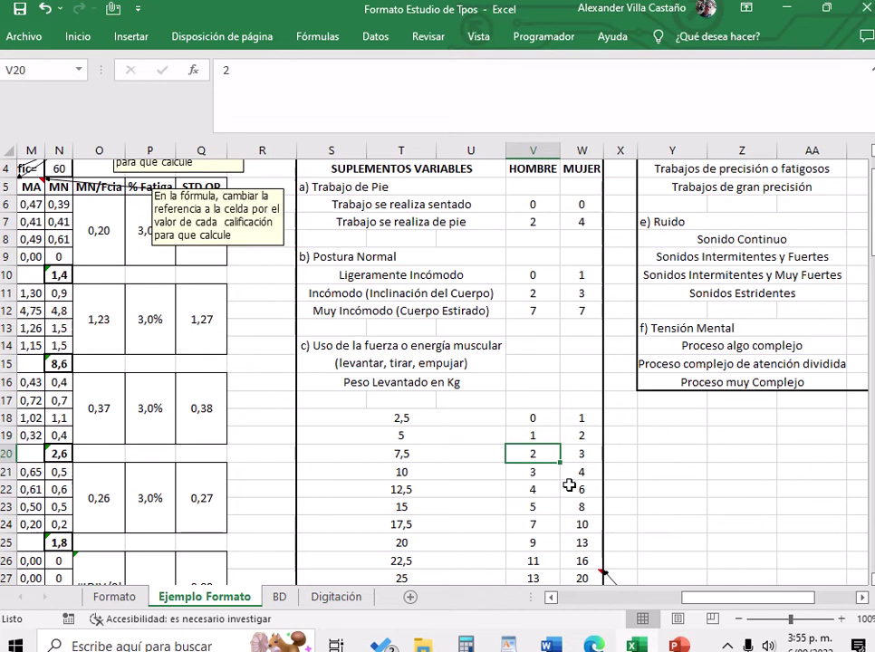
click(588, 453)
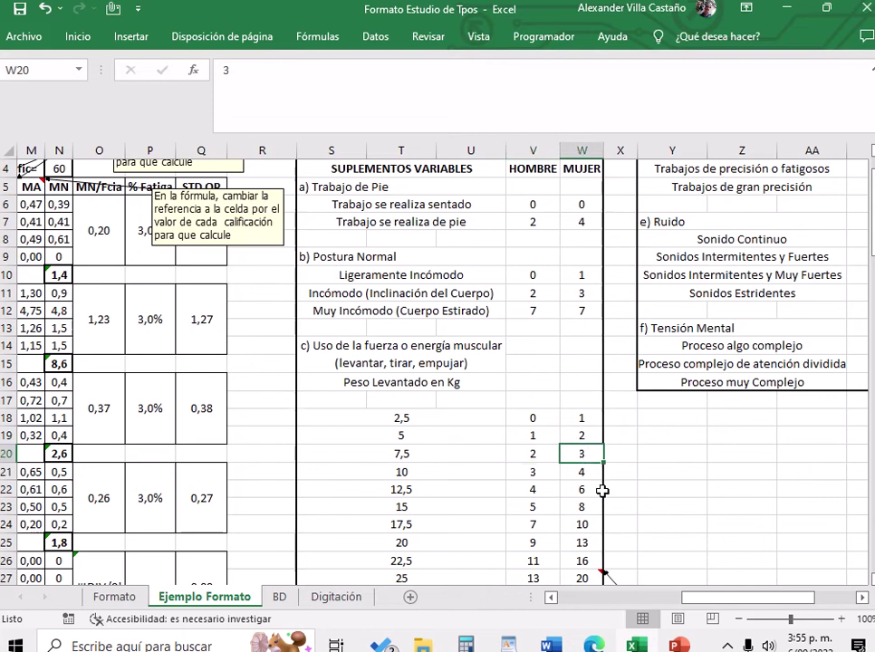
scroll(603, 492, down, 2)
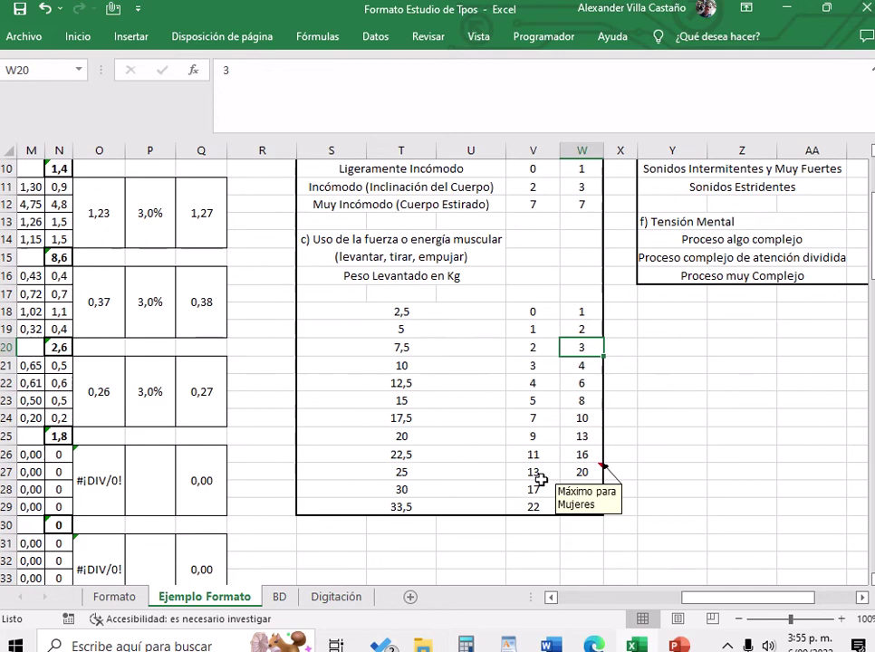
scroll(540, 479, up, 3)
scroll(538, 480, down, 3)
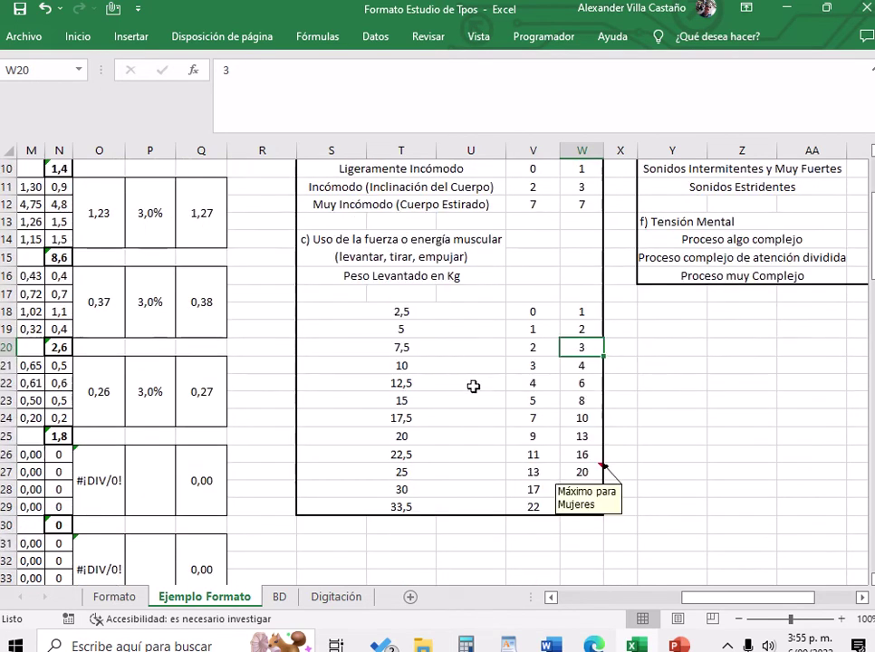
Compare the men's and women's supplements for lifting 25 kg, the row commented as the maximum for women.
click(580, 472)
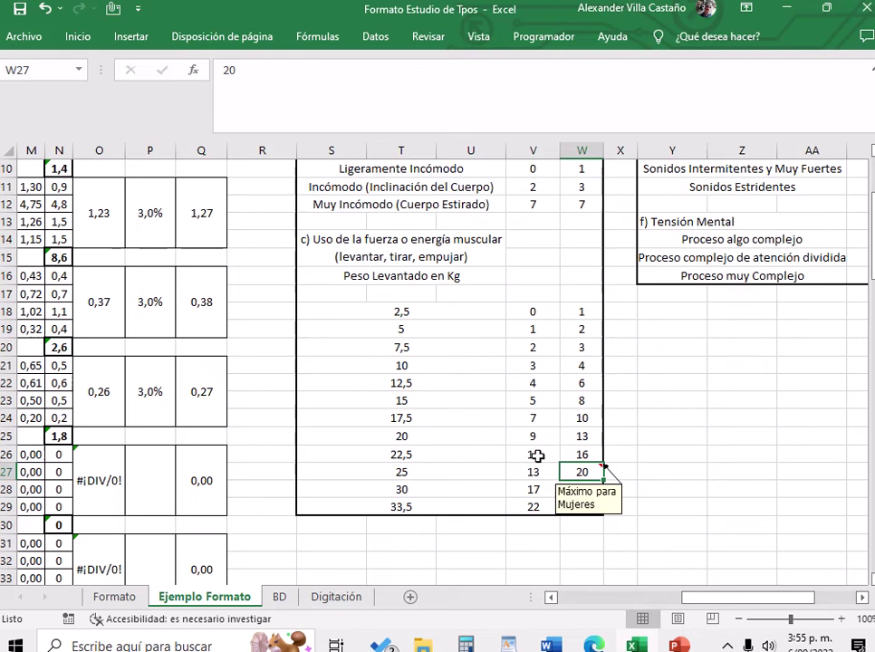
click(529, 473)
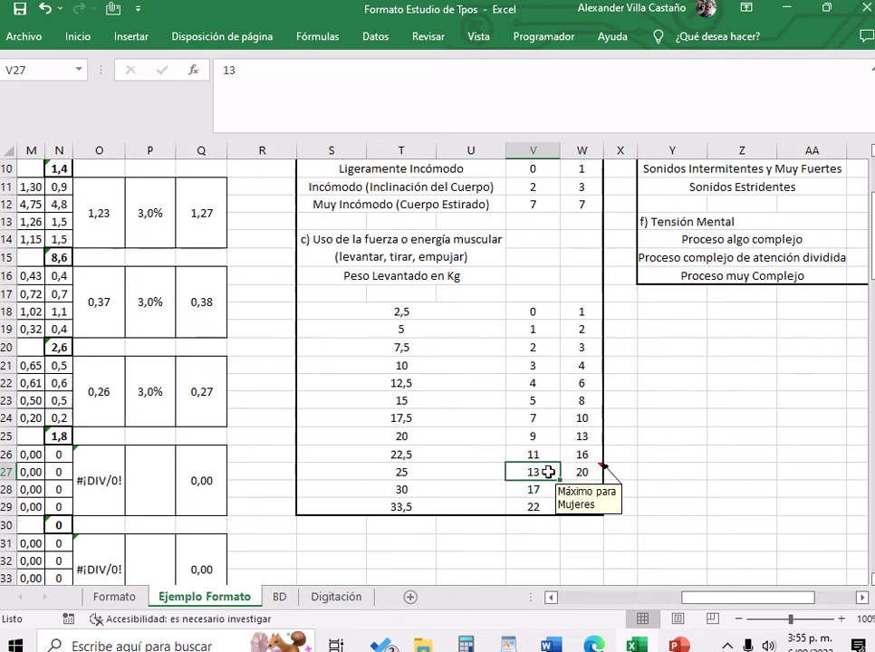
key(Right)
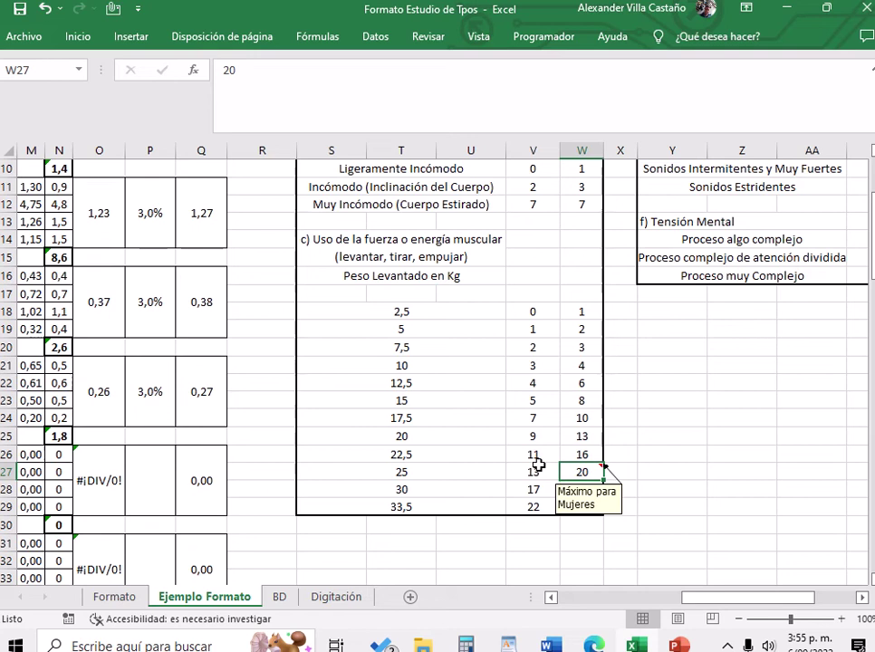
click(534, 471)
click(462, 479)
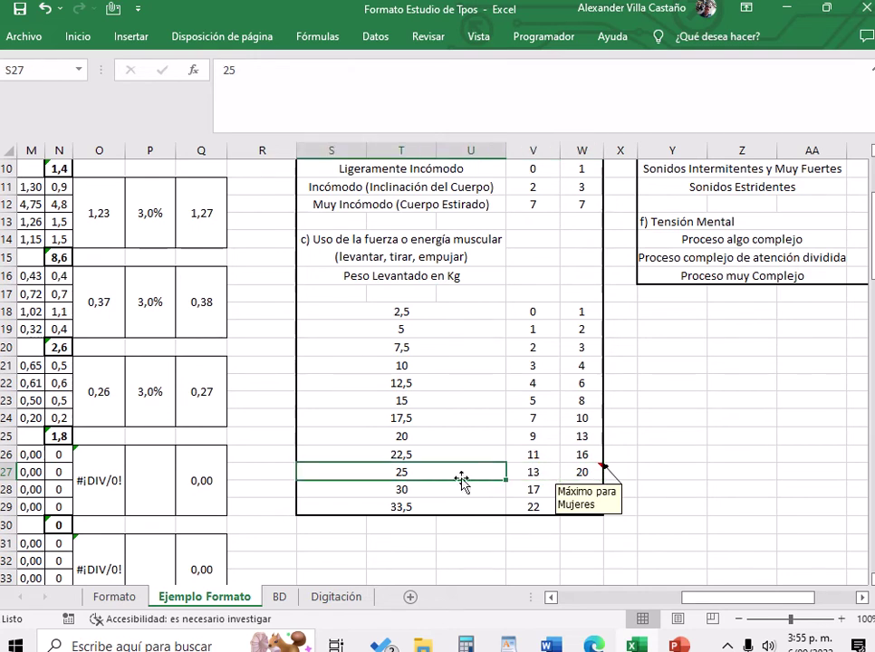
click(531, 473)
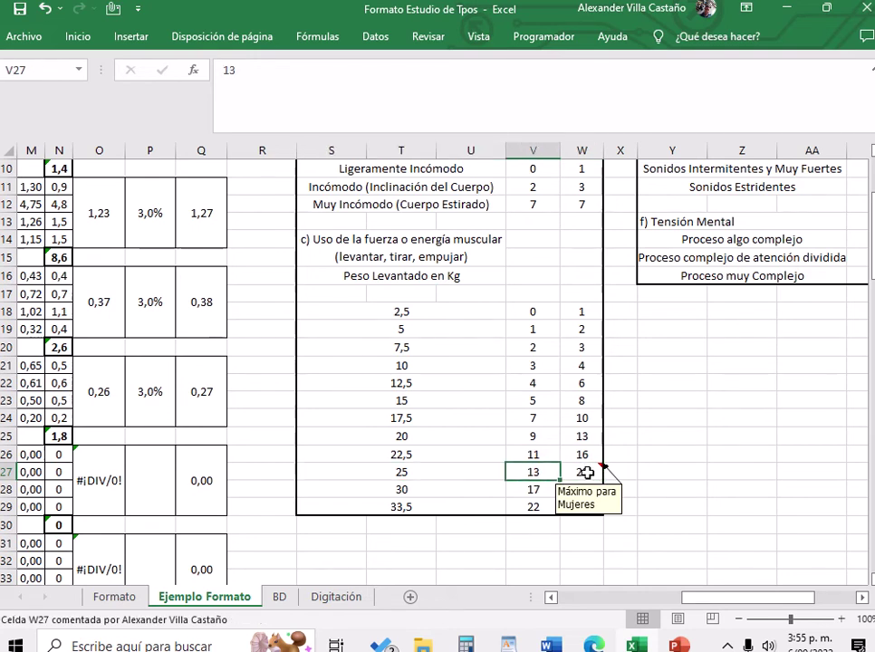
click(587, 473)
scroll(587, 473, up, 3)
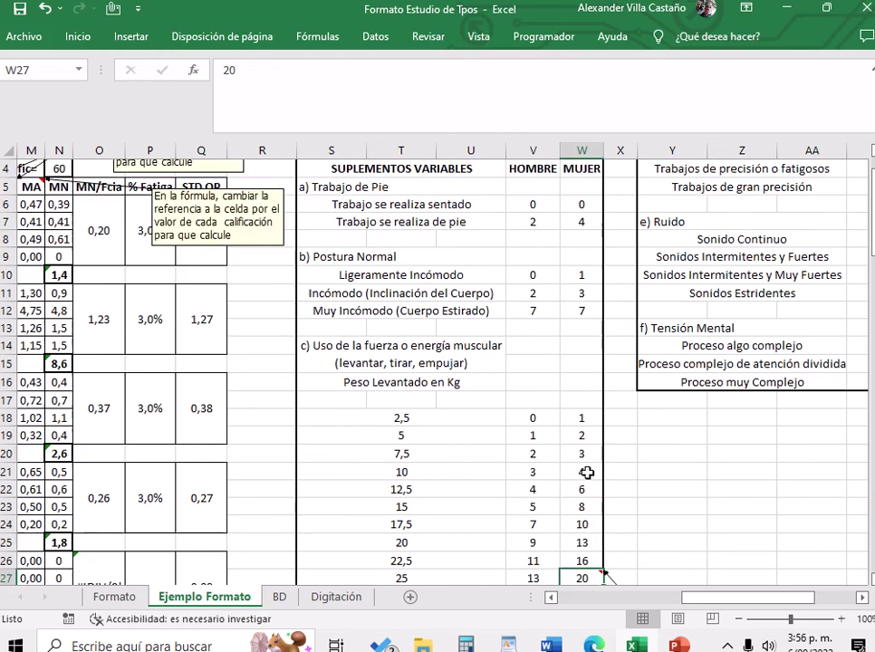
scroll(587, 473, down, 3)
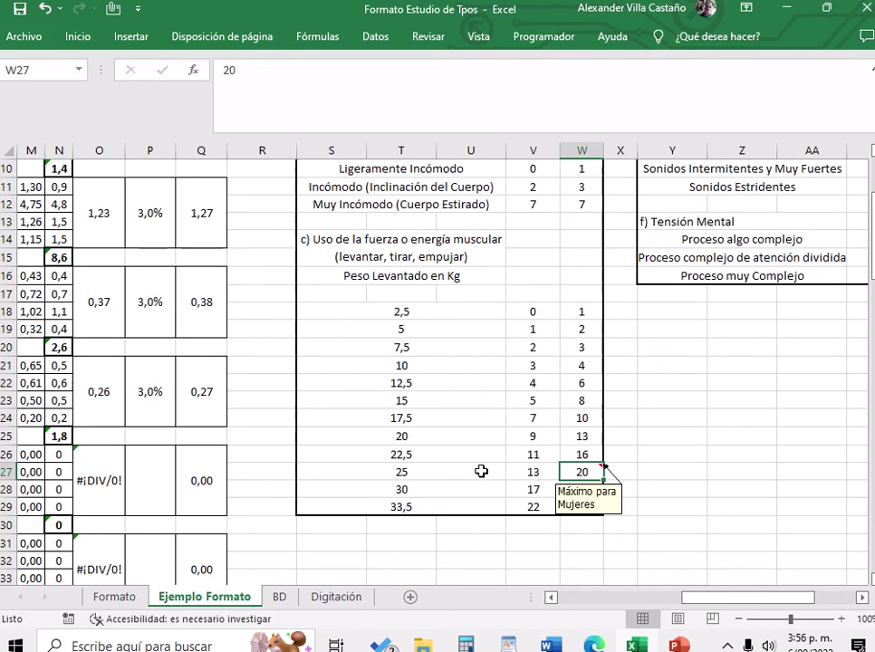
scroll(488, 469, up, 3)
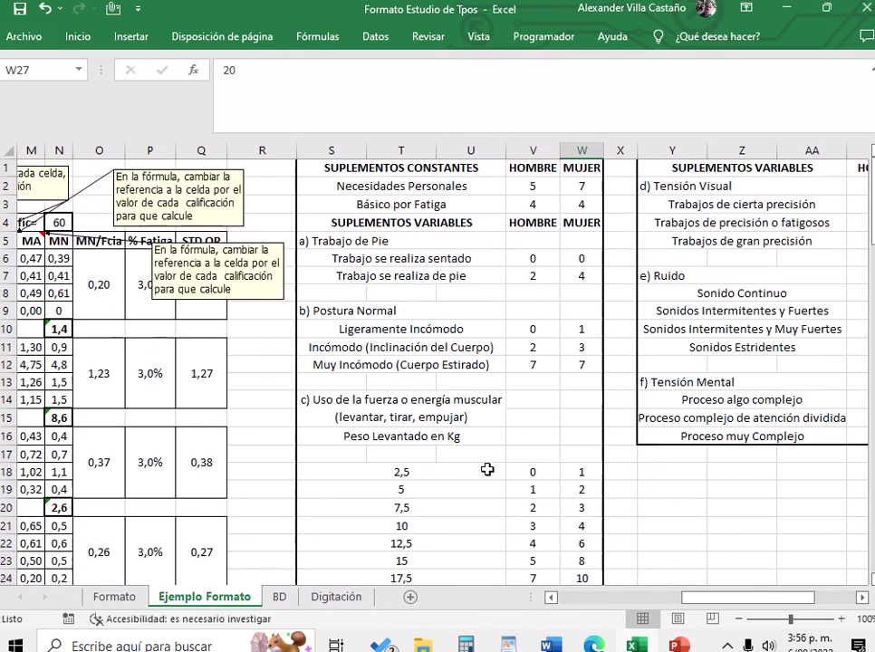
Examine the Tensión Visual supplements for men and women in the Trabajos de cierta precisión row.
drag(714, 598, 777, 594)
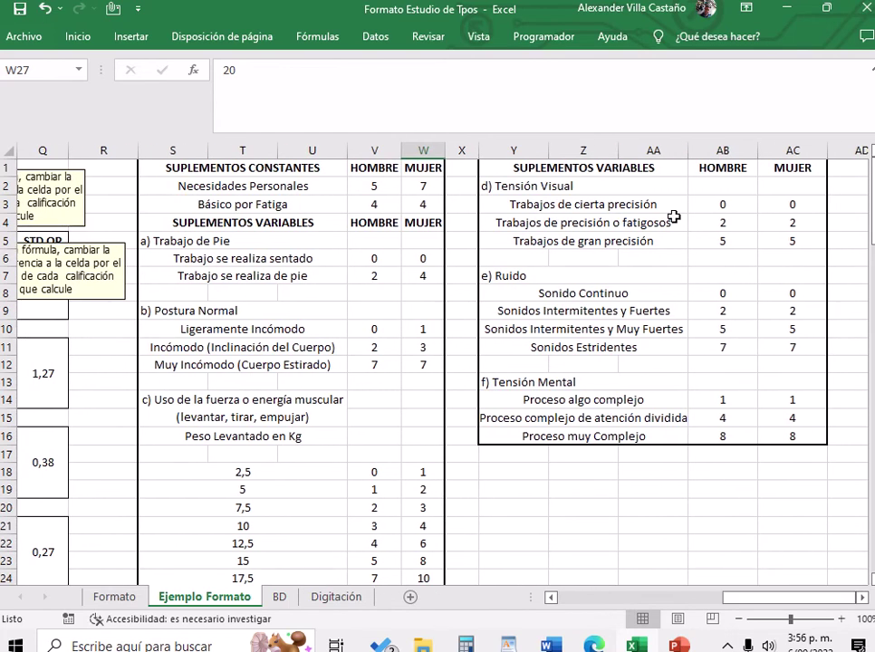
click(722, 204)
click(793, 207)
click(720, 202)
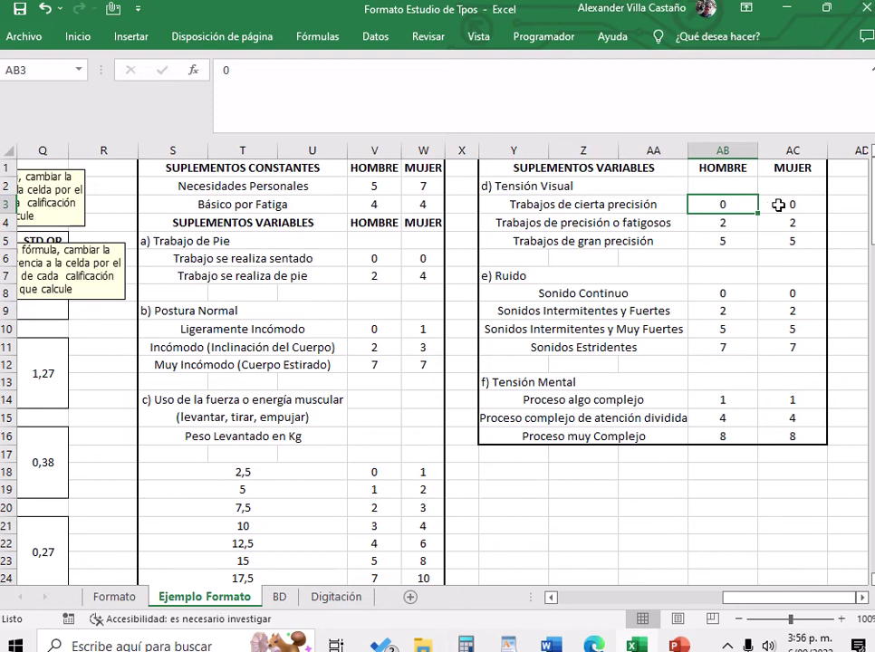
click(784, 203)
click(711, 202)
click(796, 204)
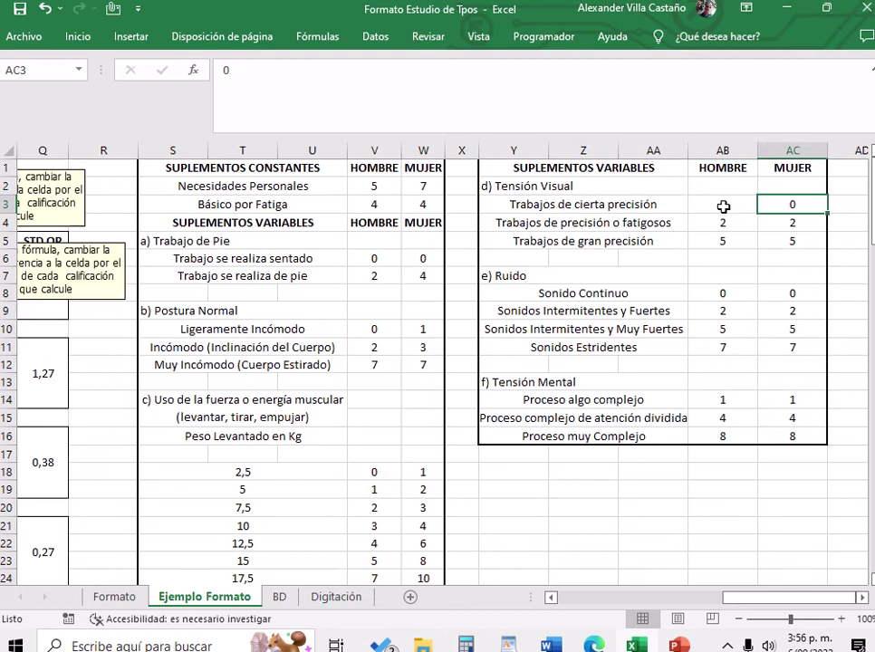
Examine the Tensión Visual supplements for Trabajos de precisión o fatigosos and Trabajos de gran precisión in both the HOMBRE and MUJER columns.
click(722, 224)
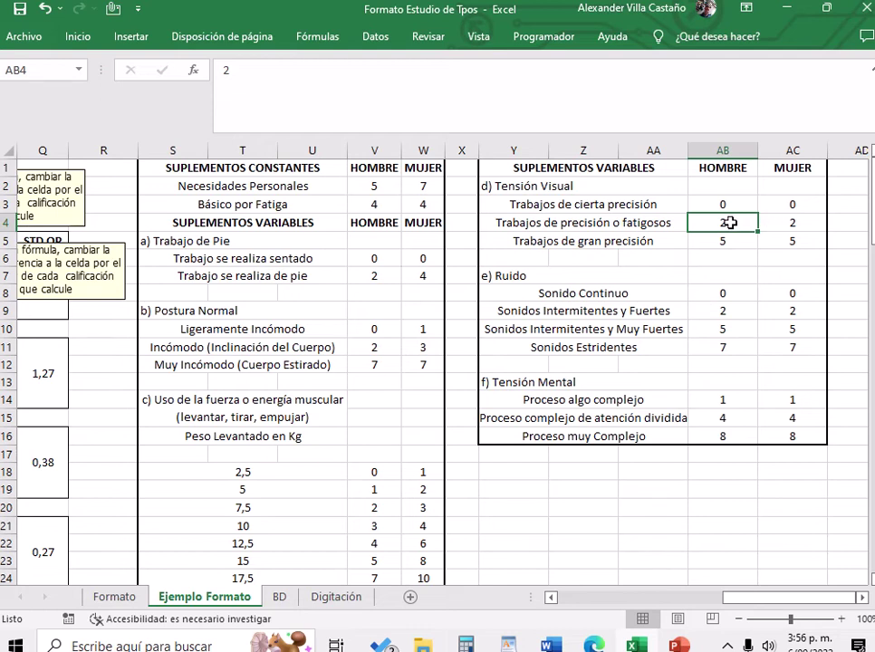
click(774, 223)
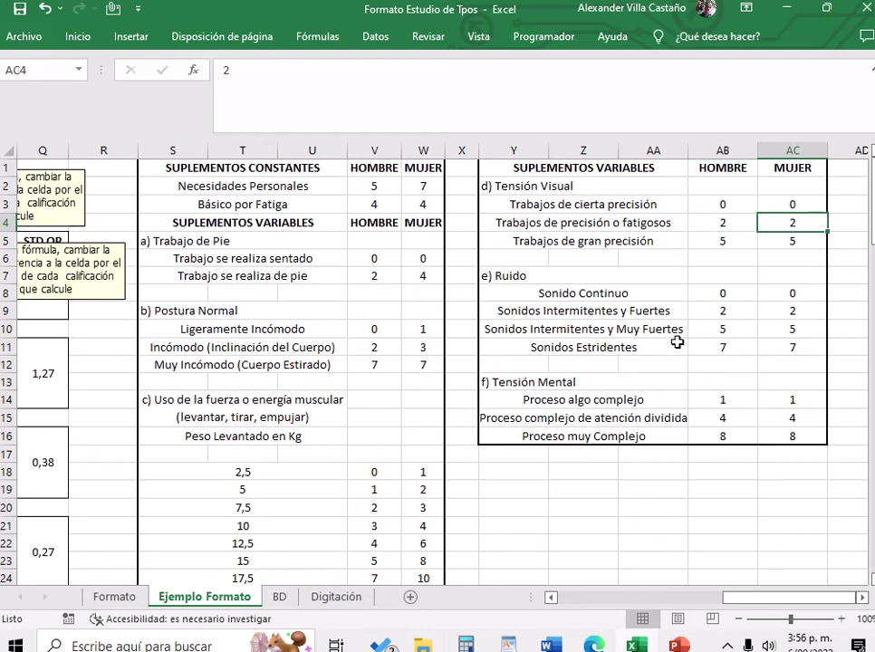
click(730, 246)
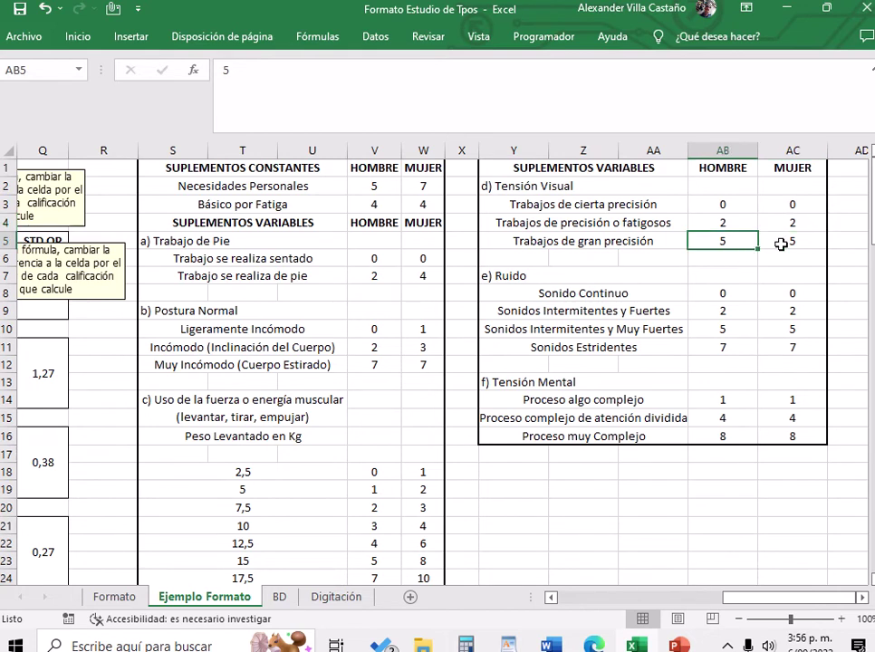
click(780, 243)
click(733, 242)
click(780, 241)
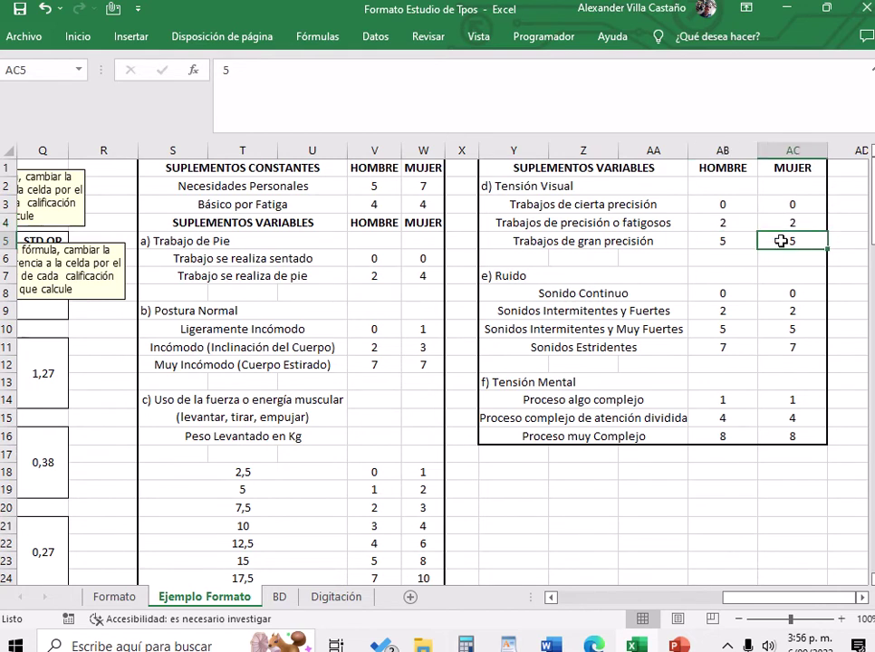
key(Left)
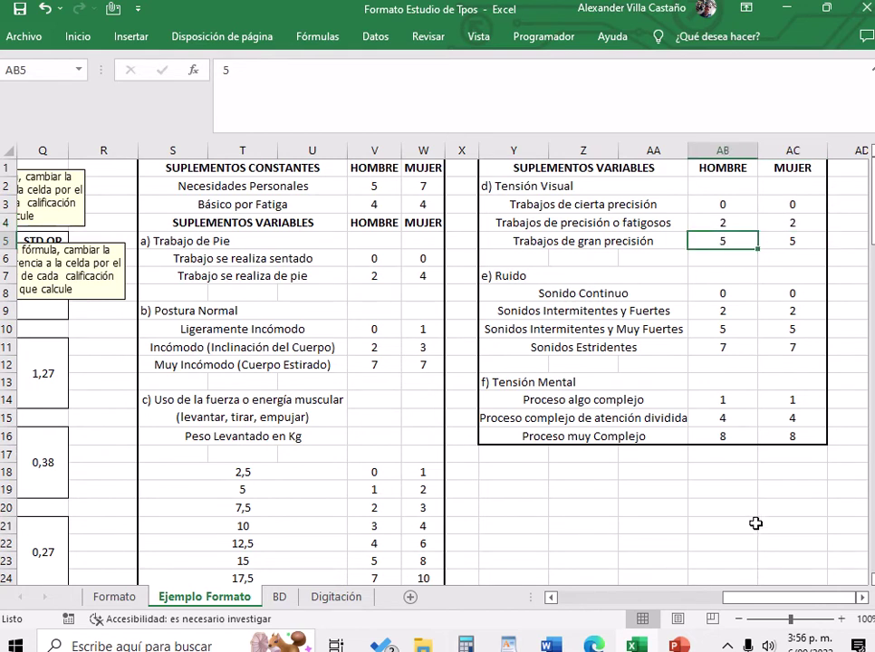
Set variable supplement A in E61 of the SUPLEMENTOS APLICABLES table to 5% and check the resulting SAM.
drag(697, 597, 593, 599)
scroll(535, 488, down, 10)
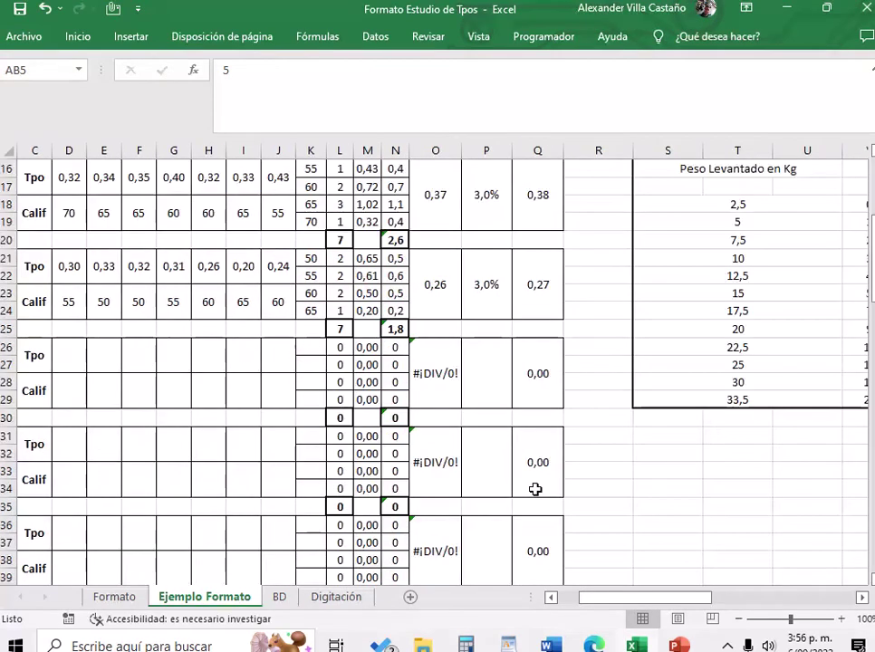
scroll(536, 488, down, 7)
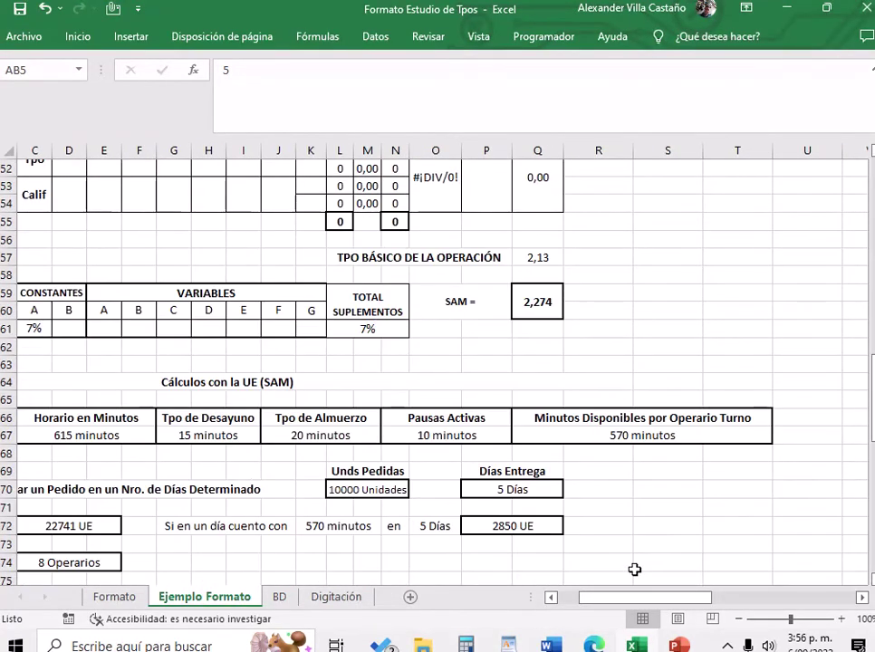
drag(634, 597, 598, 575)
click(308, 328)
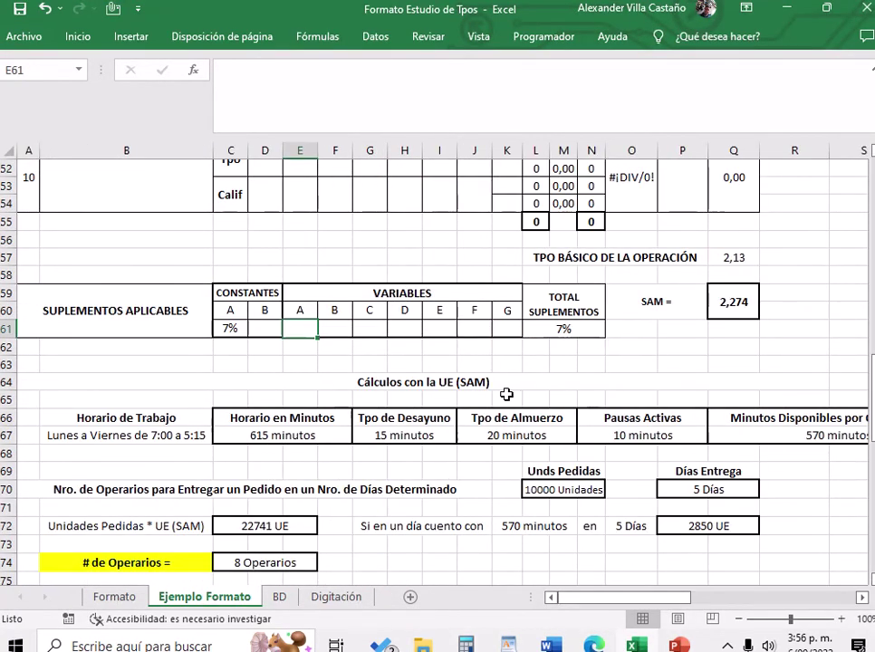
text(5)
click(557, 364)
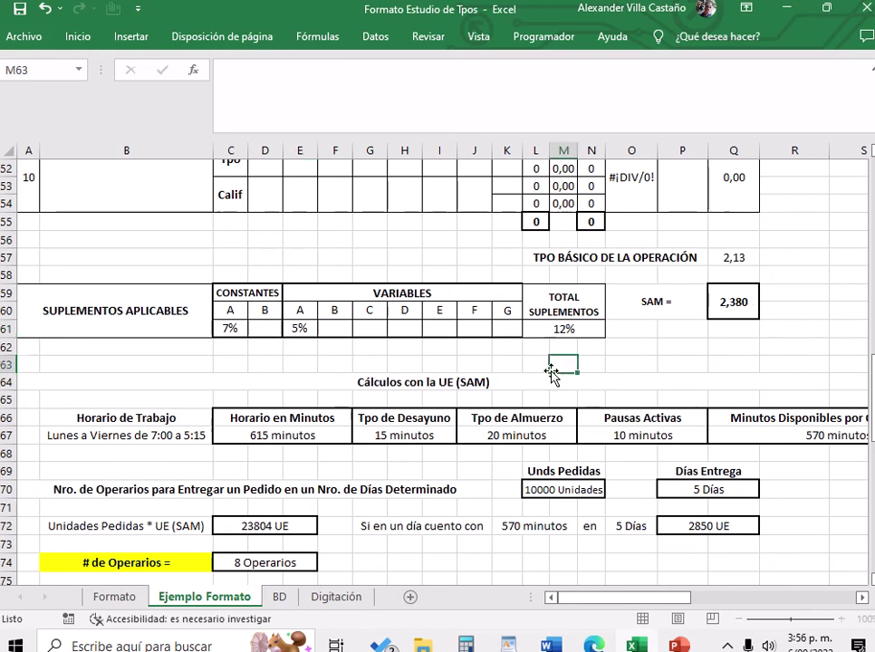
scroll(634, 373, up, 5)
scroll(644, 367, down, 3)
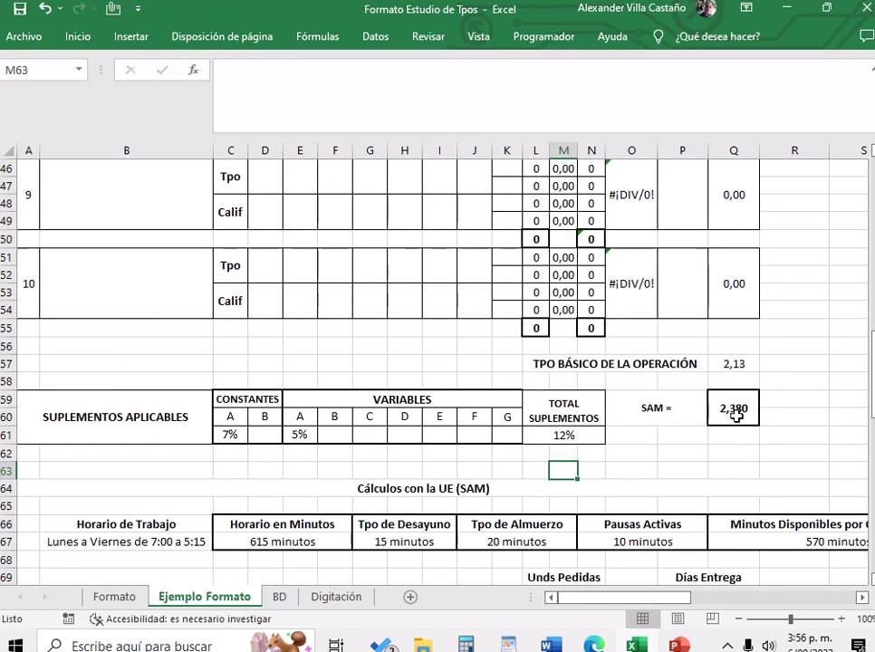
Return to the variable supplements tables to review the Ruido and Tensión Mental entries.
scroll(752, 427, up, 7)
scroll(754, 429, up, 6)
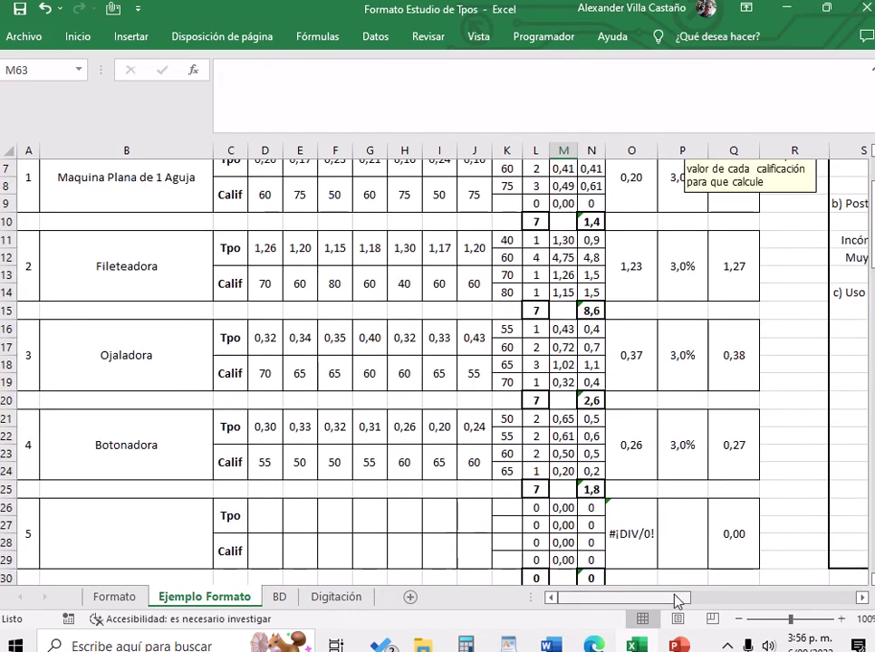
drag(679, 598, 859, 578)
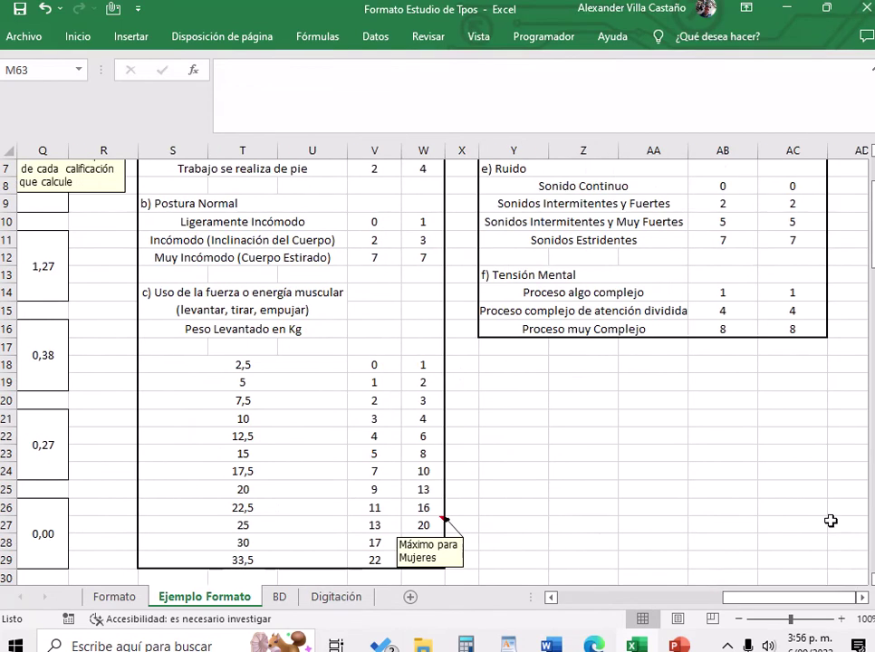
Compare the men's and women's supplement values for intermittent noise in the Ruido section of the supplements table.
scroll(830, 522, up, 2)
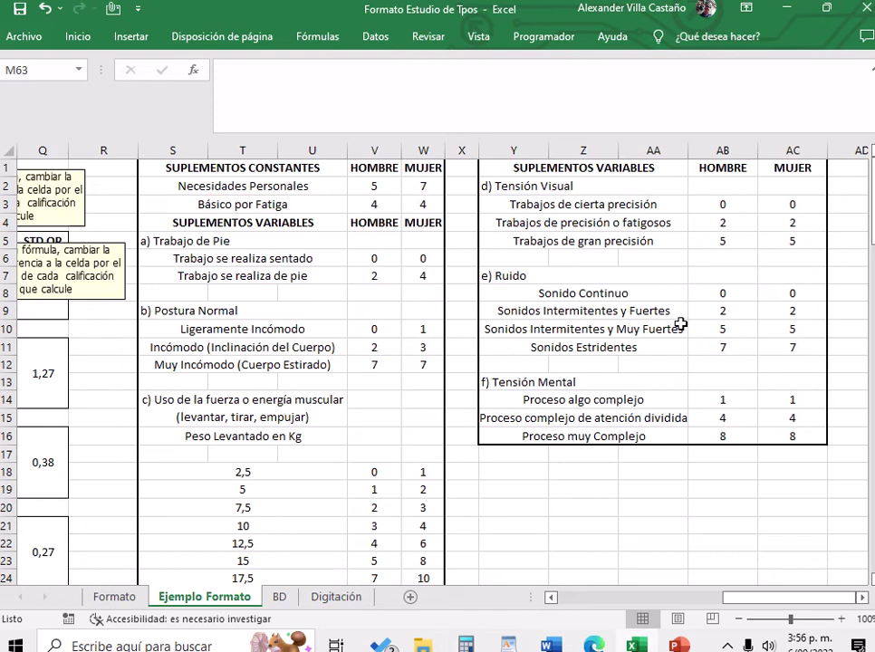
click(725, 310)
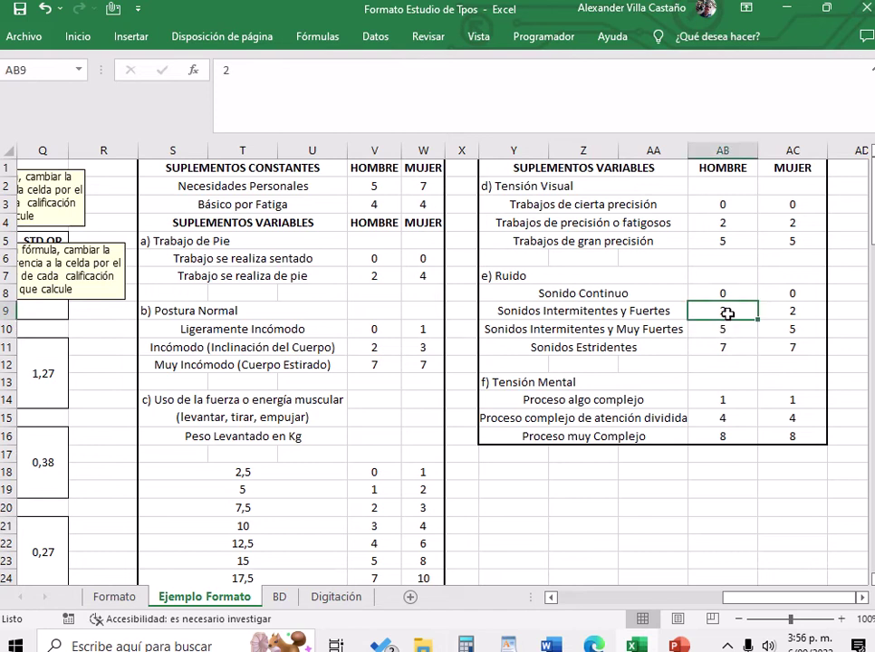
click(798, 314)
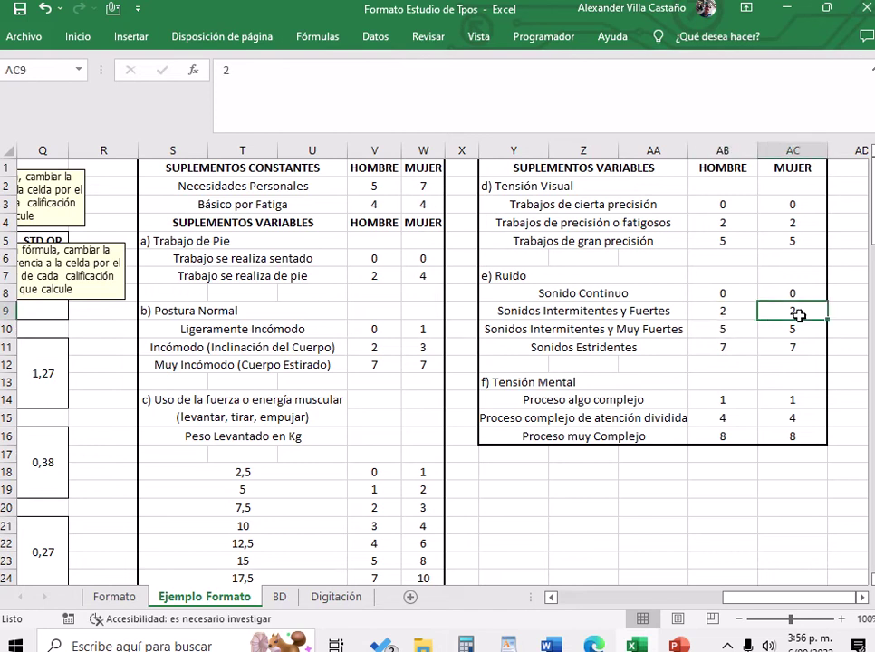
click(720, 331)
click(804, 335)
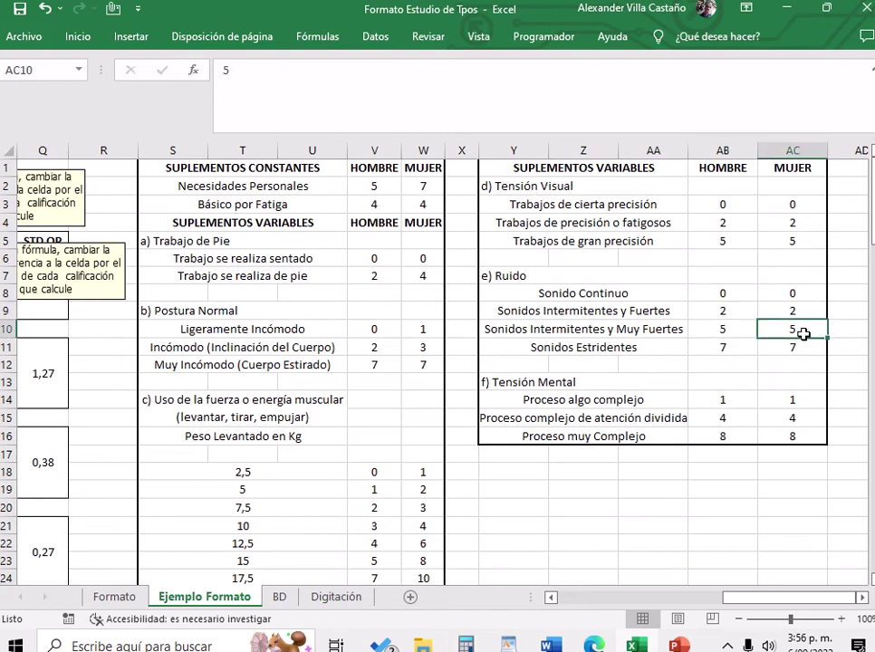
click(720, 311)
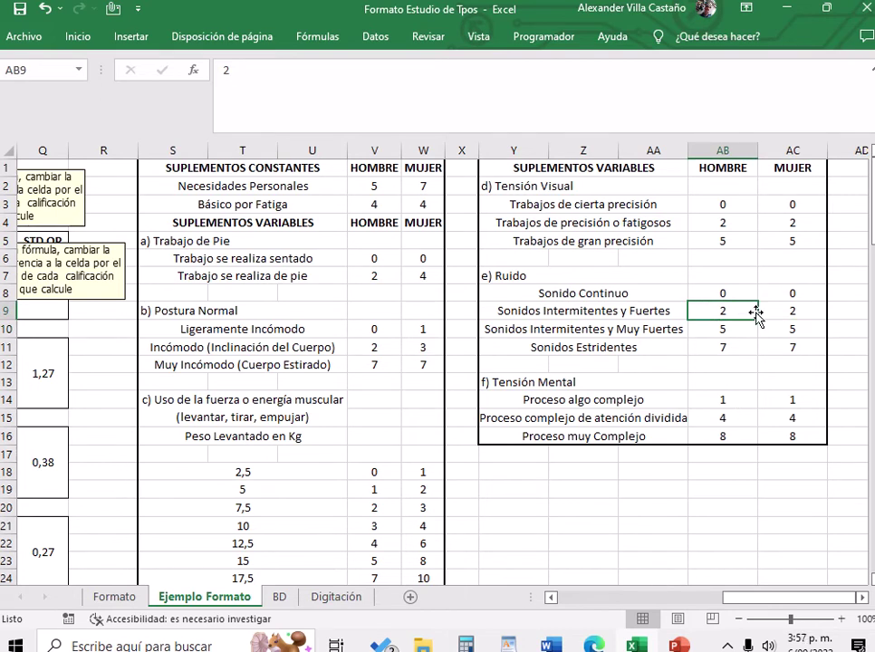
Enter 2% as variable supplement B in the Suplementos Aplicables row.
scroll(522, 441, down, 6)
scroll(522, 442, down, 5)
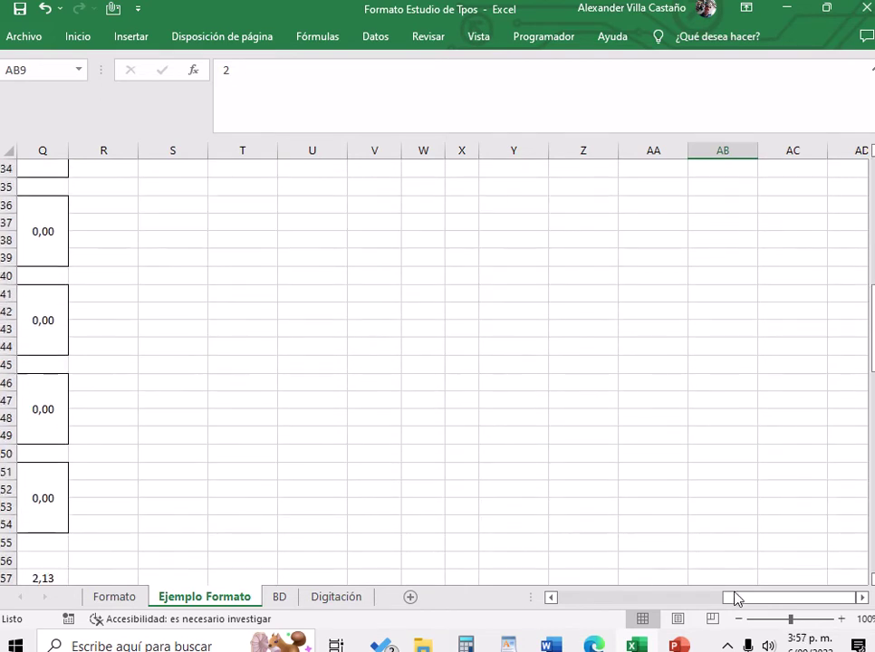
drag(735, 598, 539, 596)
scroll(427, 460, down, 5)
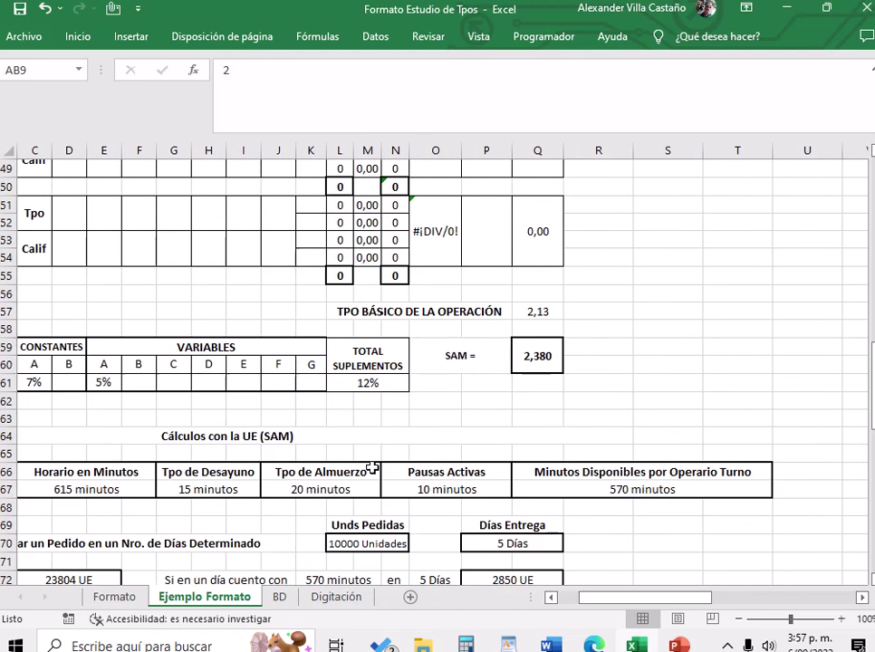
click(140, 381)
text(2%)
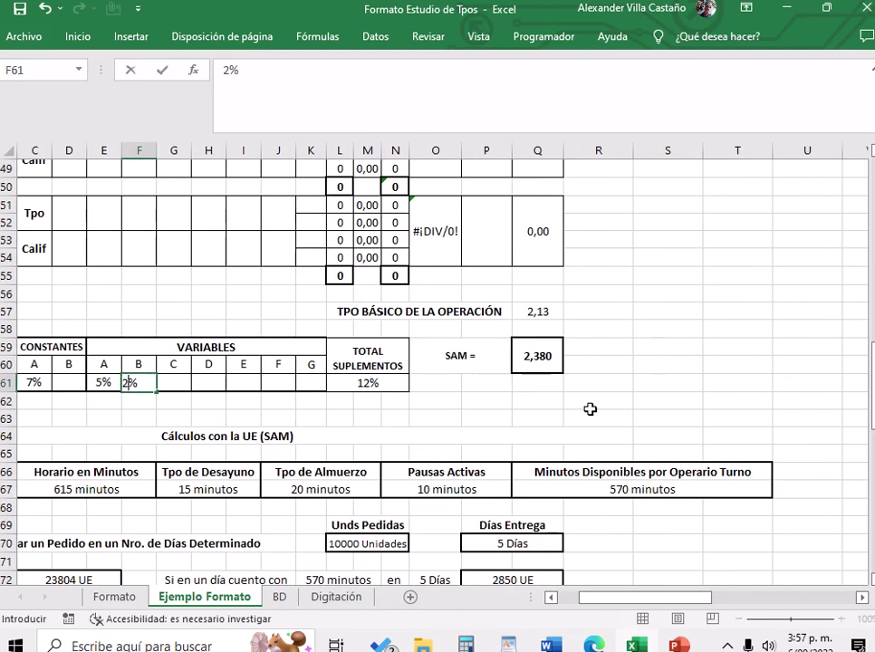
click(738, 398)
Examine the men's and women's values for each process complexity level in the Tensión Mental section of the supplements table.
scroll(738, 397, up, 8)
scroll(738, 399, up, 6)
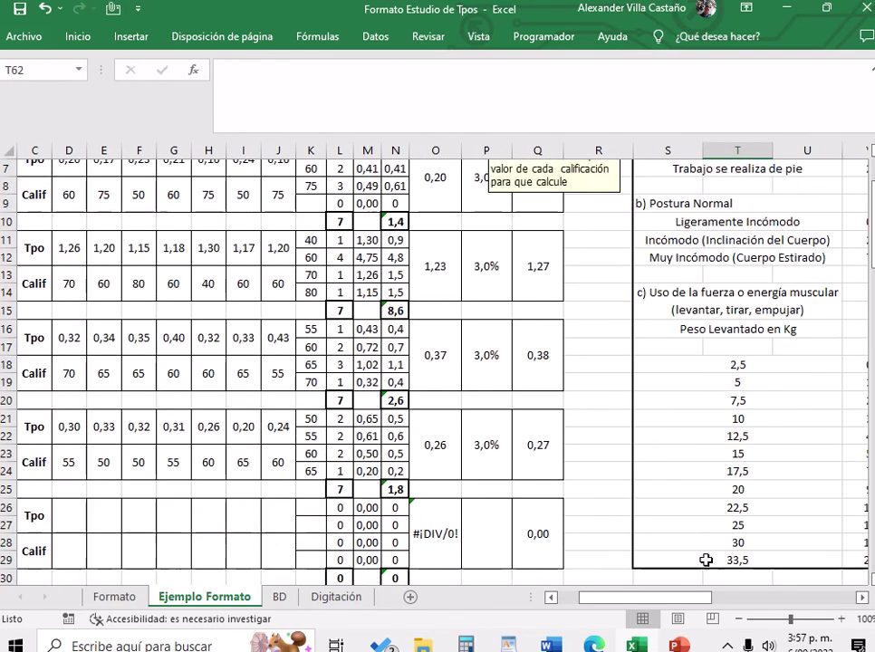
scroll(704, 560, down, 2)
drag(704, 597, 841, 541)
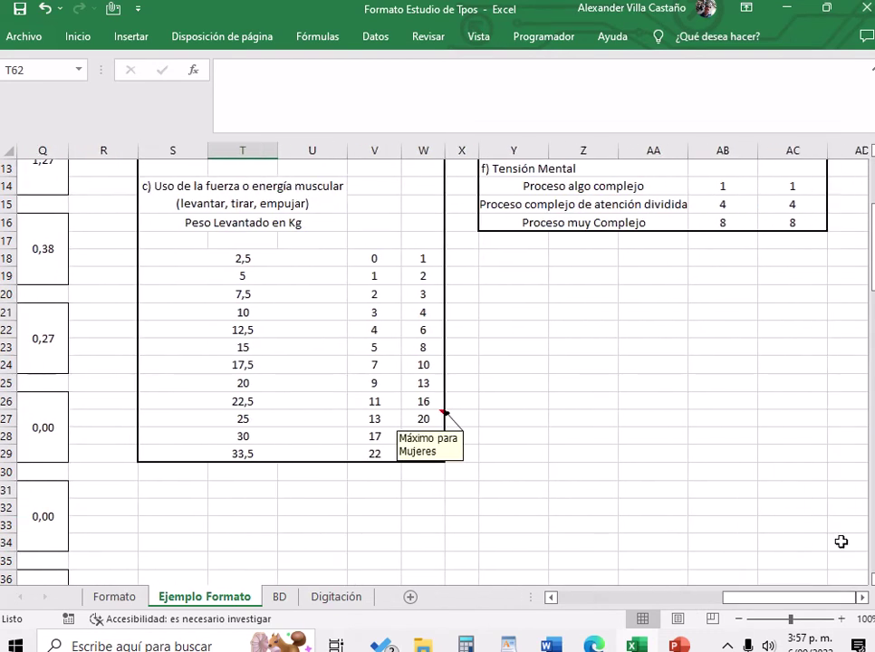
scroll(831, 527, up, 4)
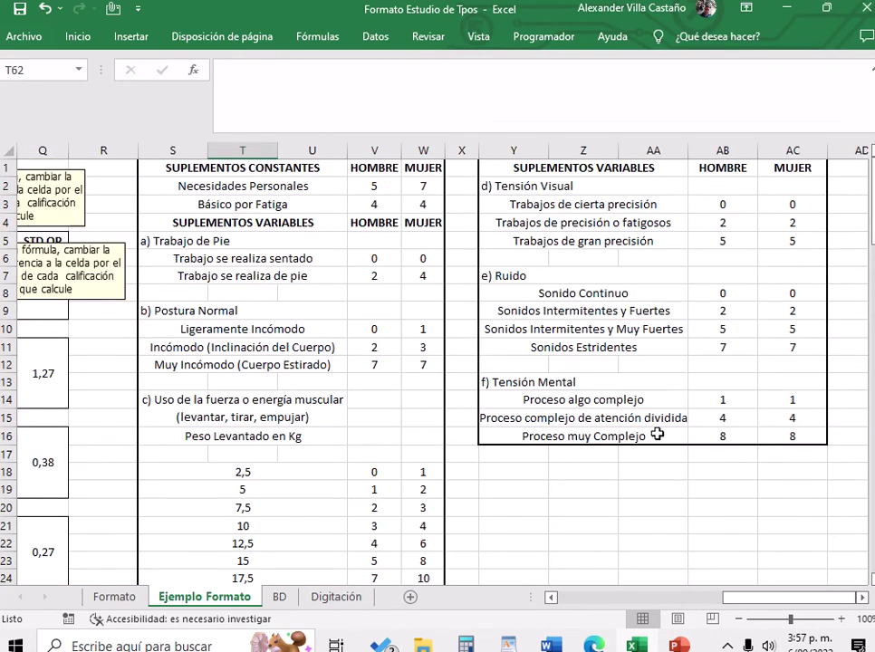
click(725, 400)
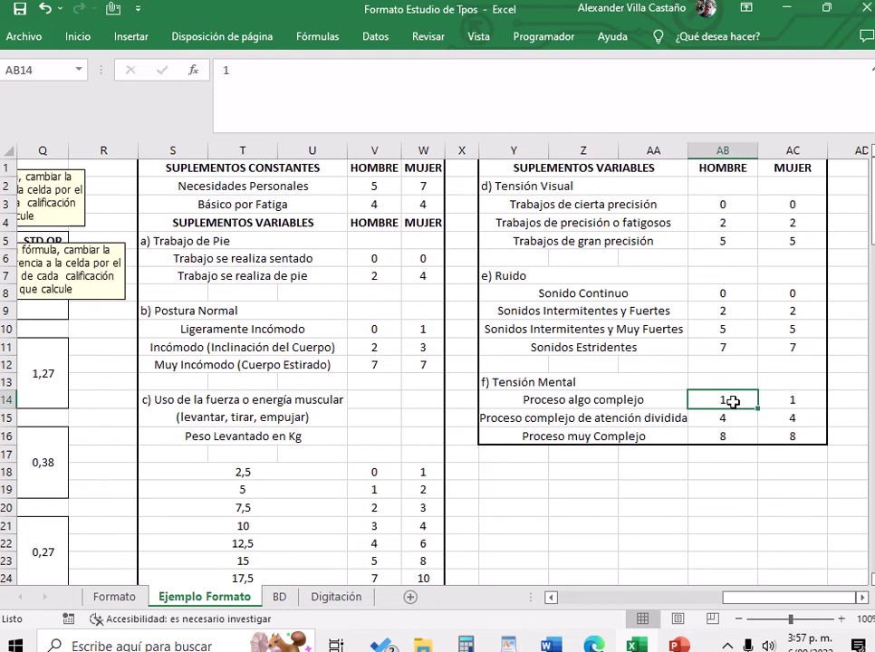
click(791, 400)
click(726, 401)
click(790, 399)
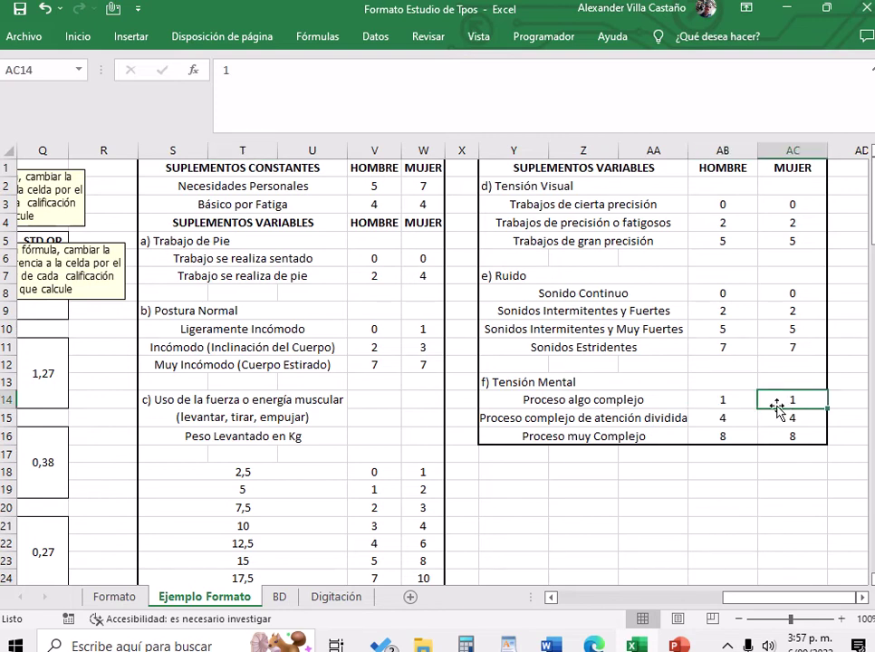
click(606, 419)
click(715, 421)
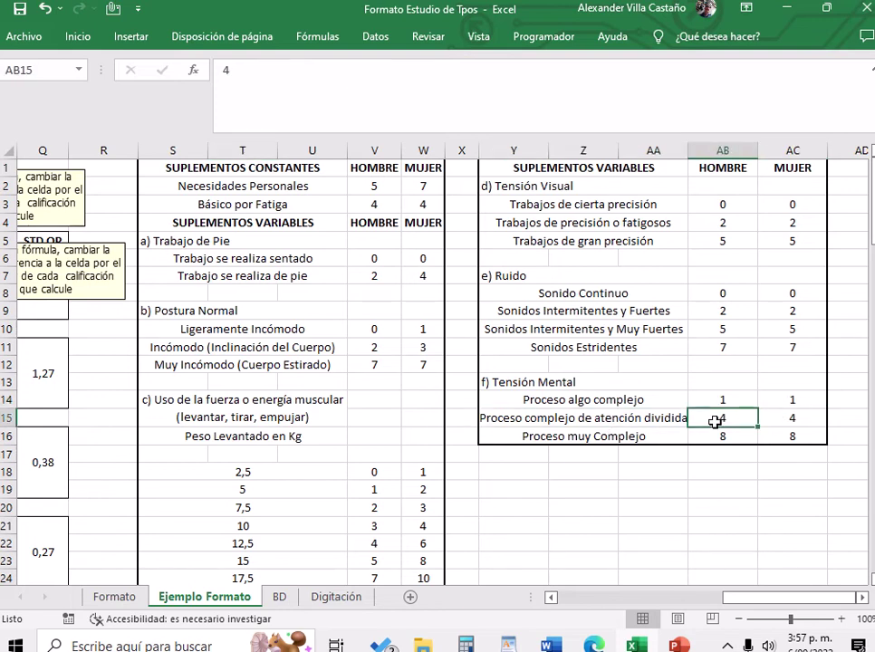
click(787, 419)
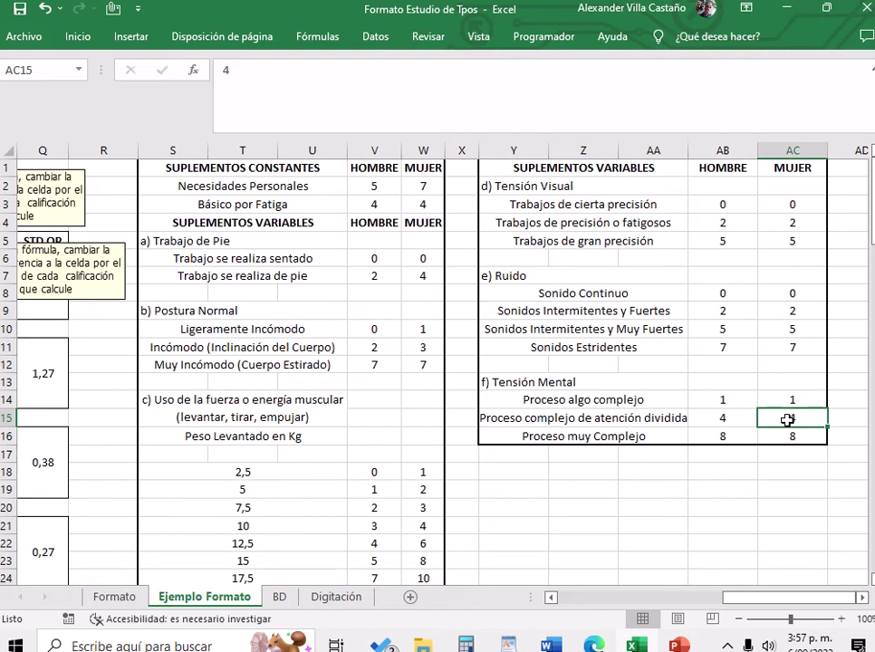
click(728, 434)
click(782, 437)
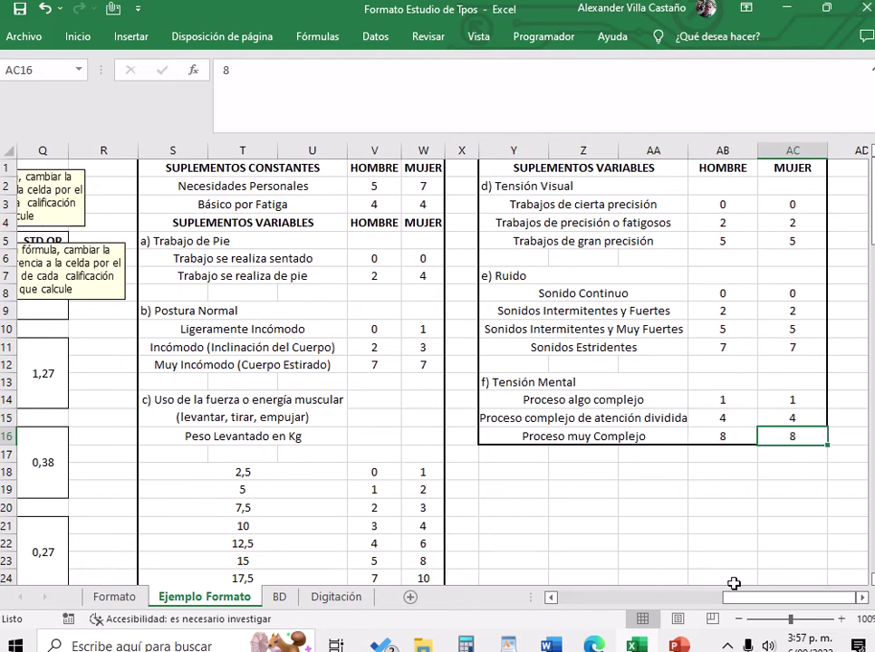
Enter 1% as variable supplement C in the Suplementos Aplicables row.
drag(749, 598, 591, 598)
scroll(538, 523, down, 9)
scroll(541, 527, down, 10)
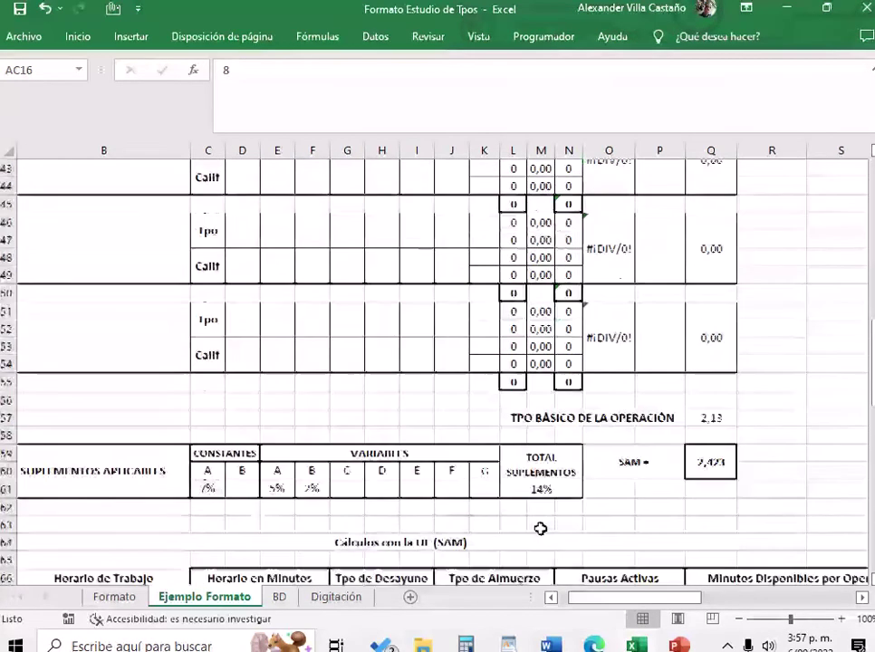
scroll(367, 322, up, 3)
click(358, 328)
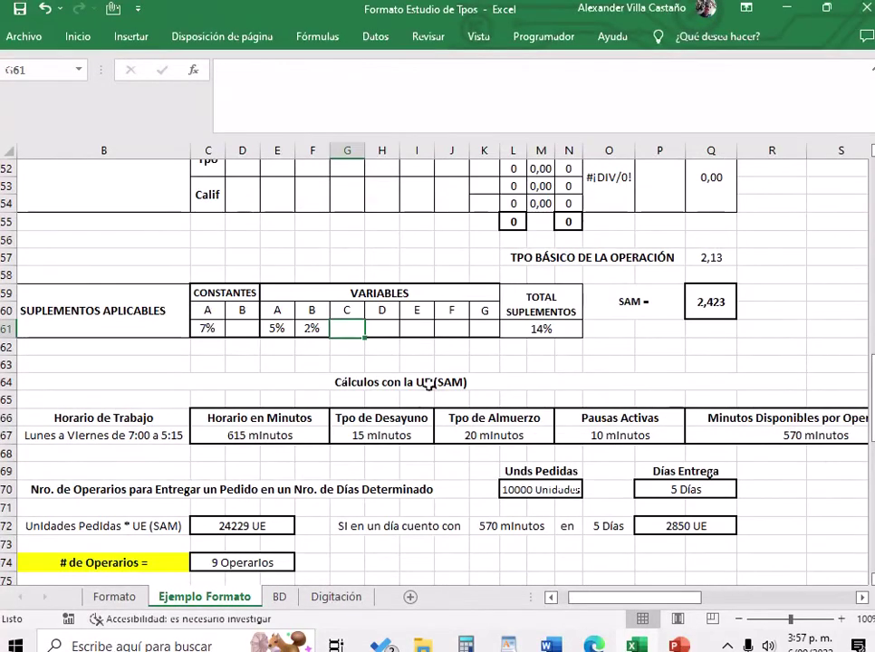
text(1)
key(Return)
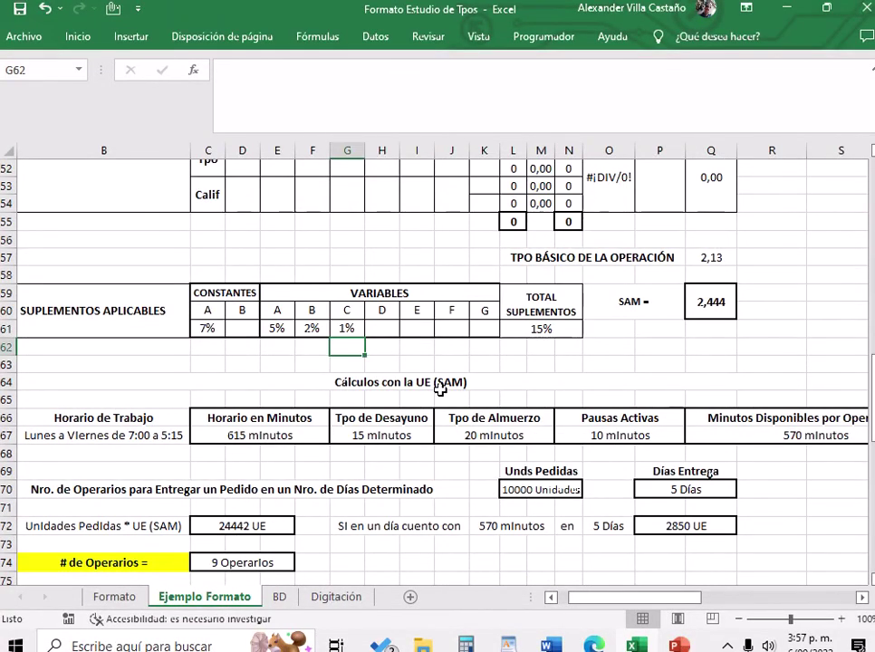
Check the basic operation time formula and move the comment attached to cell M5 clear of the STD OP column.
scroll(635, 400, up, 7)
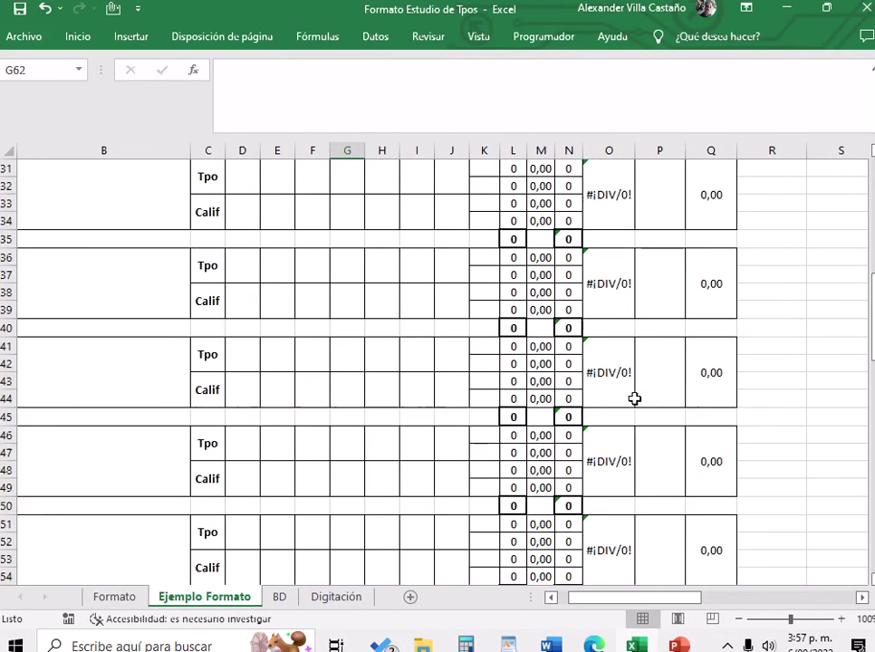
scroll(635, 398, down, 5)
click(721, 363)
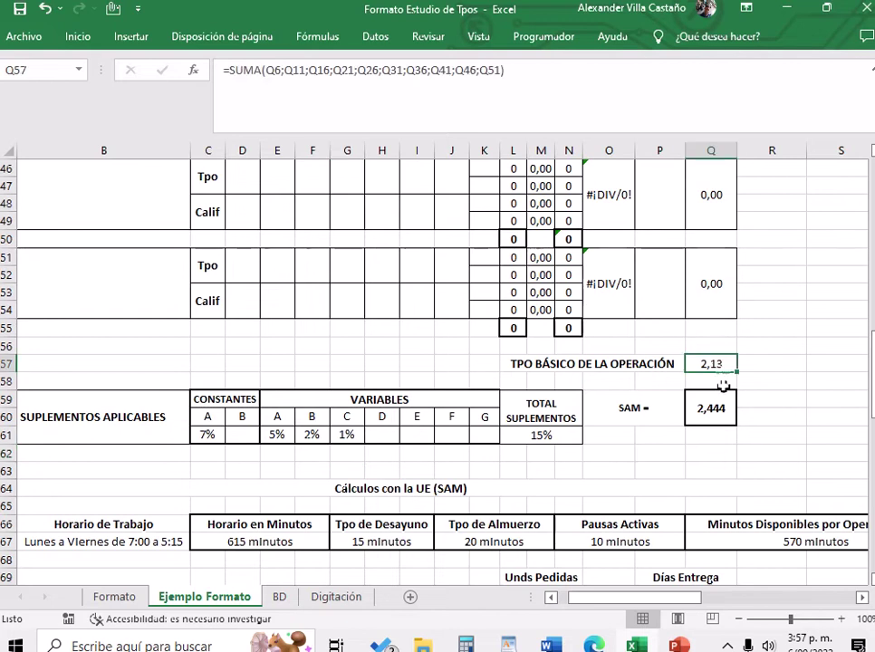
scroll(723, 386, up, 15)
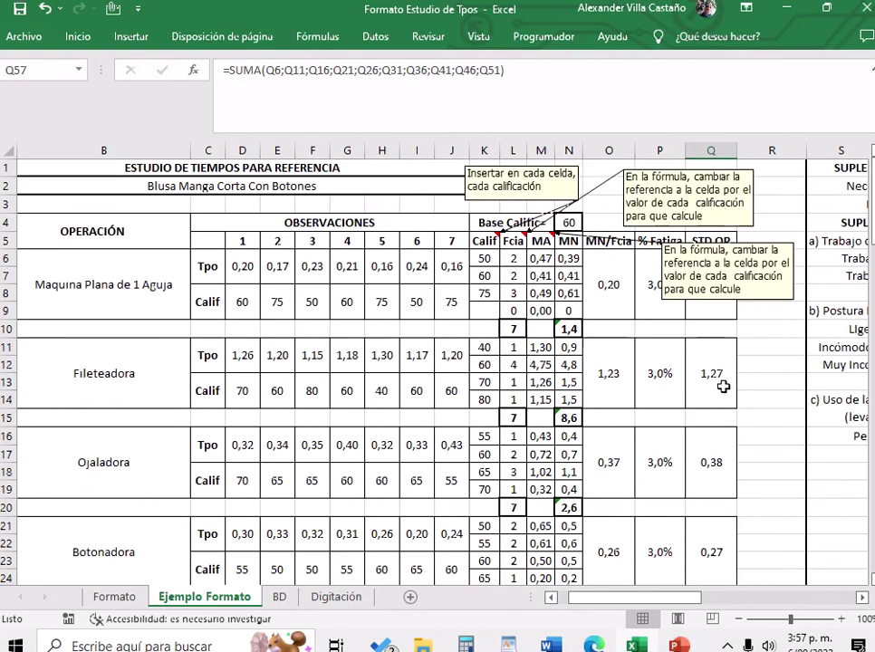
click(786, 238)
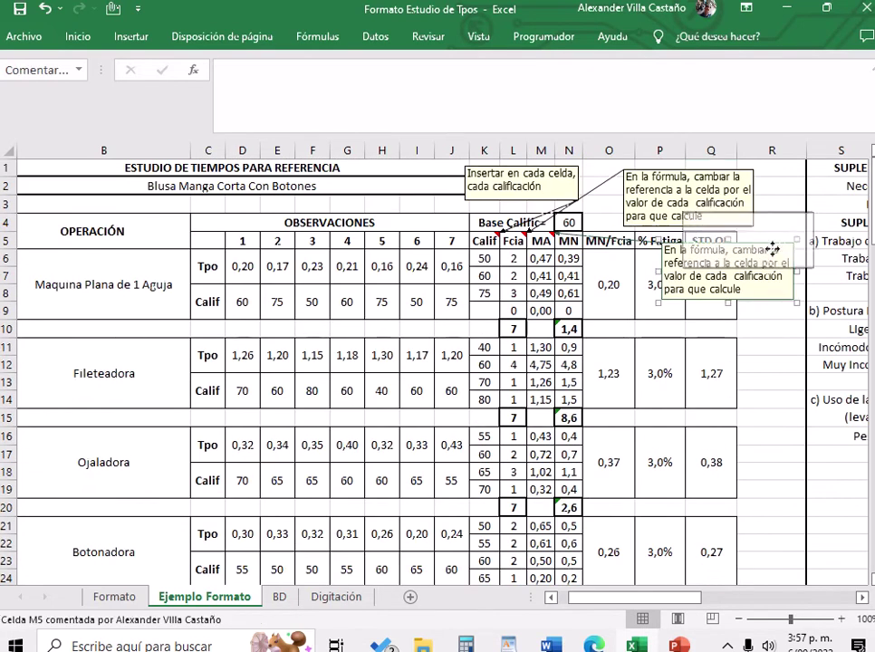
drag(786, 237, 871, 198)
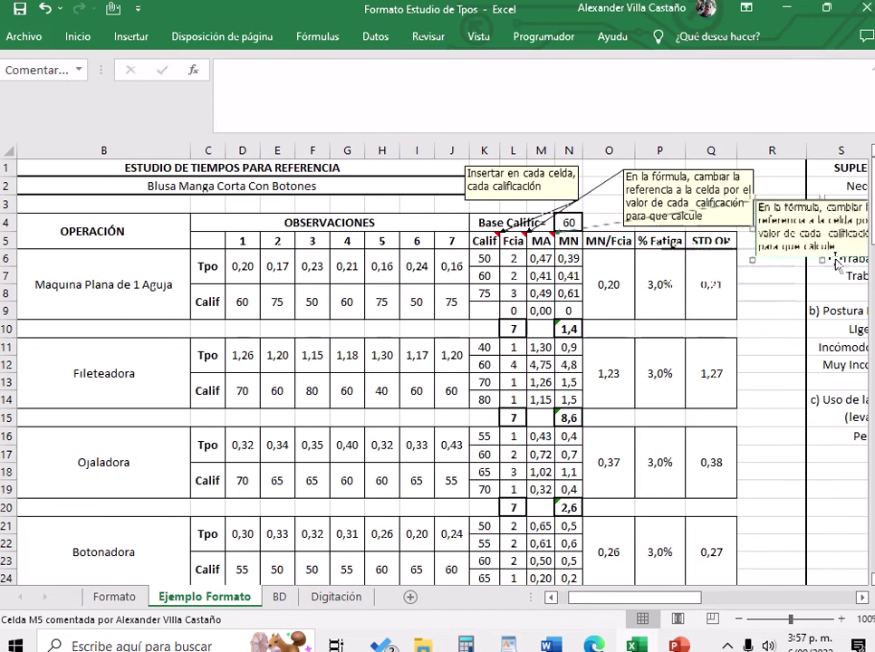
Inspect the standard times of the first three operations and the formulas for total supplements and SAM.
click(730, 291)
click(728, 363)
scroll(728, 364, down, 2)
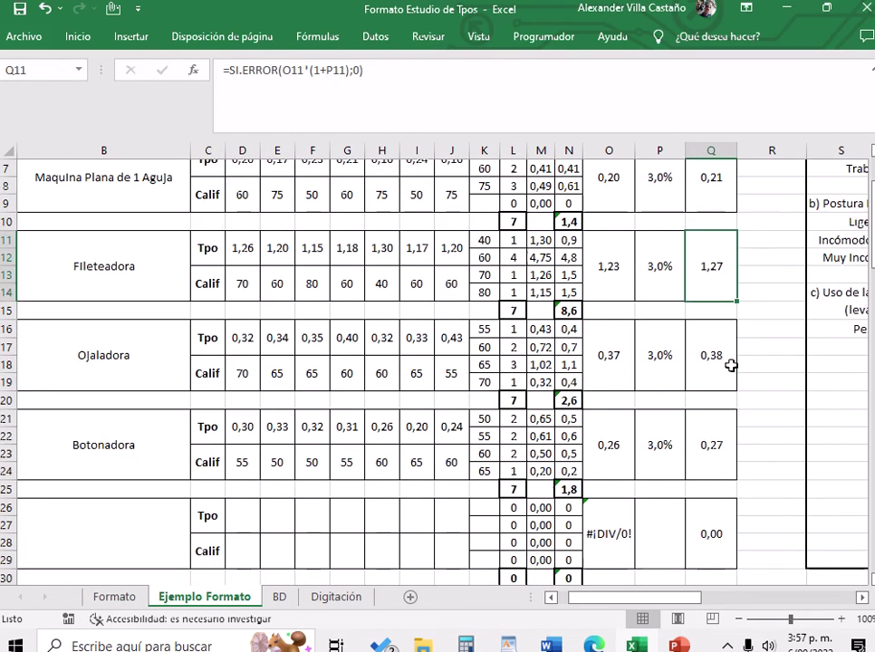
click(714, 358)
scroll(715, 357, down, 15)
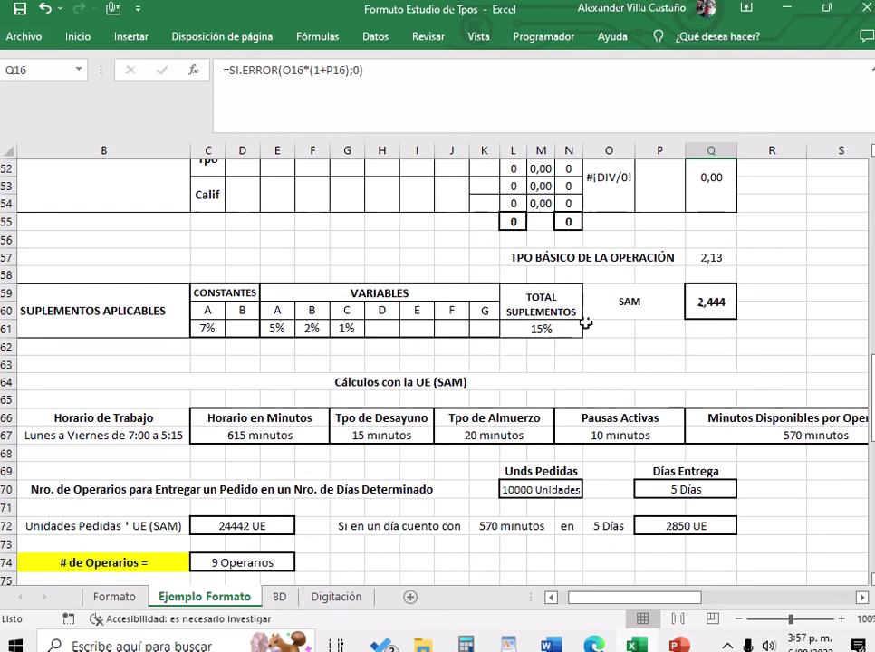
click(549, 329)
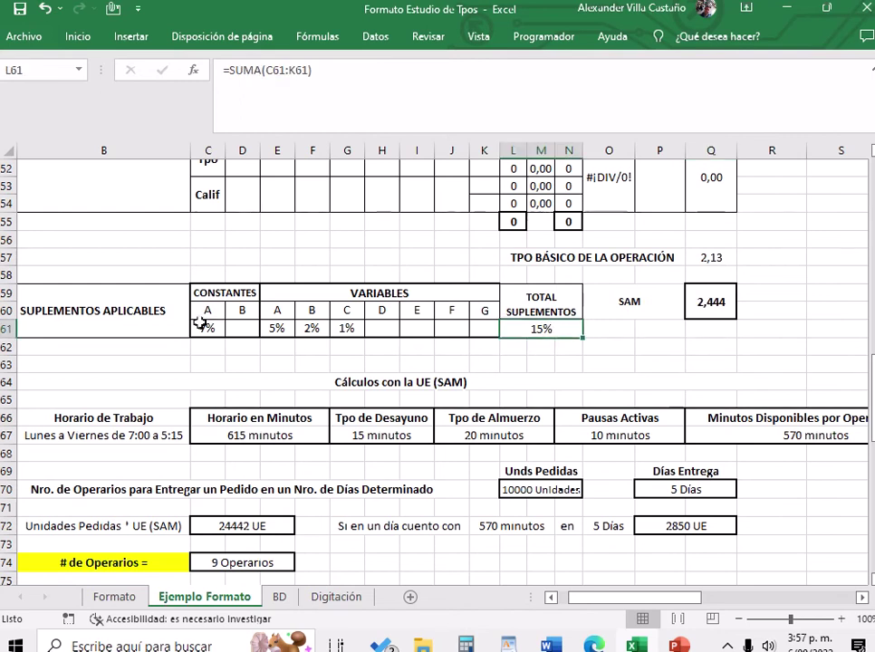
click(700, 307)
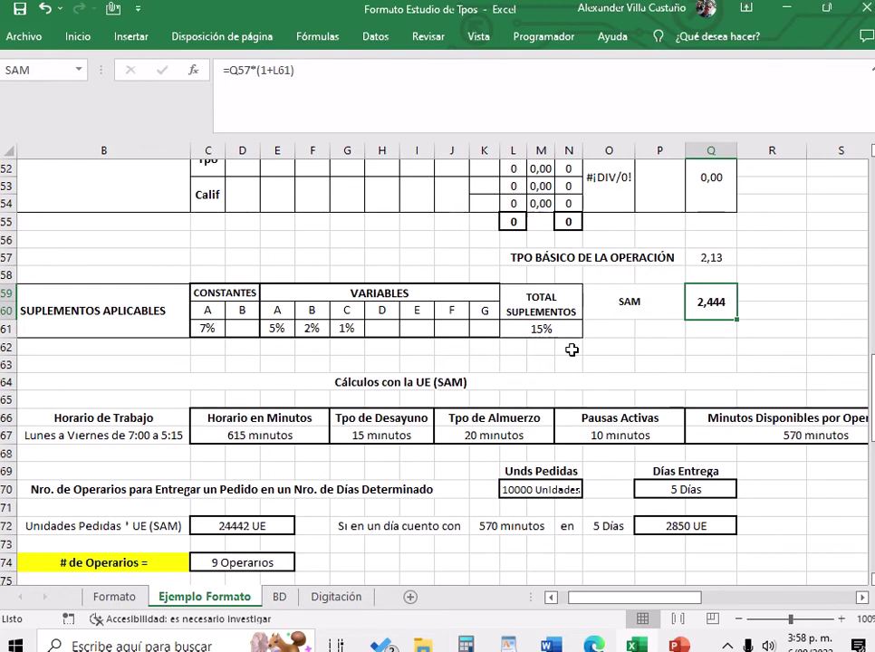
Switch to Edge to view the Blusa manga corta con botones de perlas product page, and return to the Excel workbook.
click(593, 645)
click(358, 8)
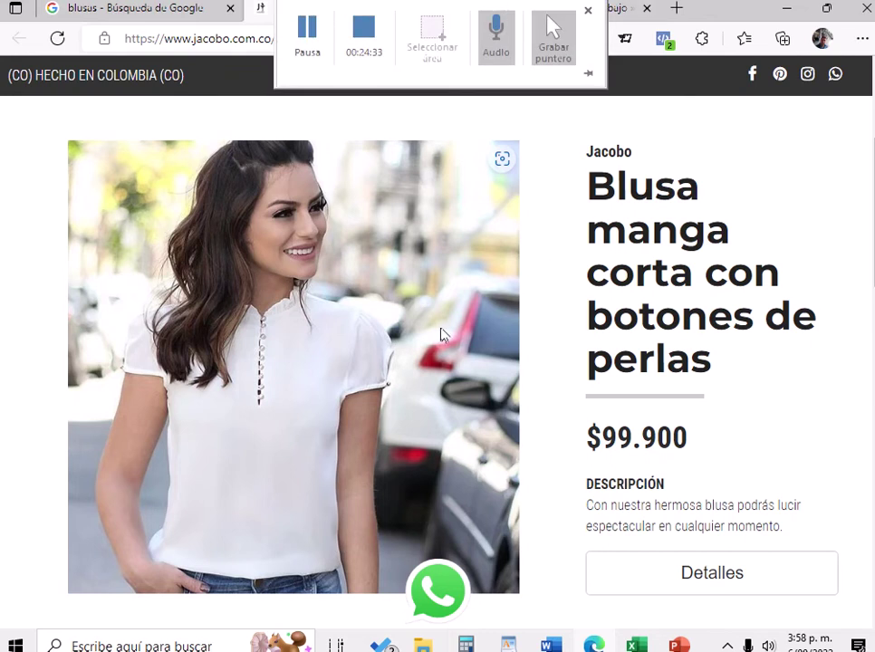
scroll(404, 336, down, 1)
scroll(404, 336, up, 1)
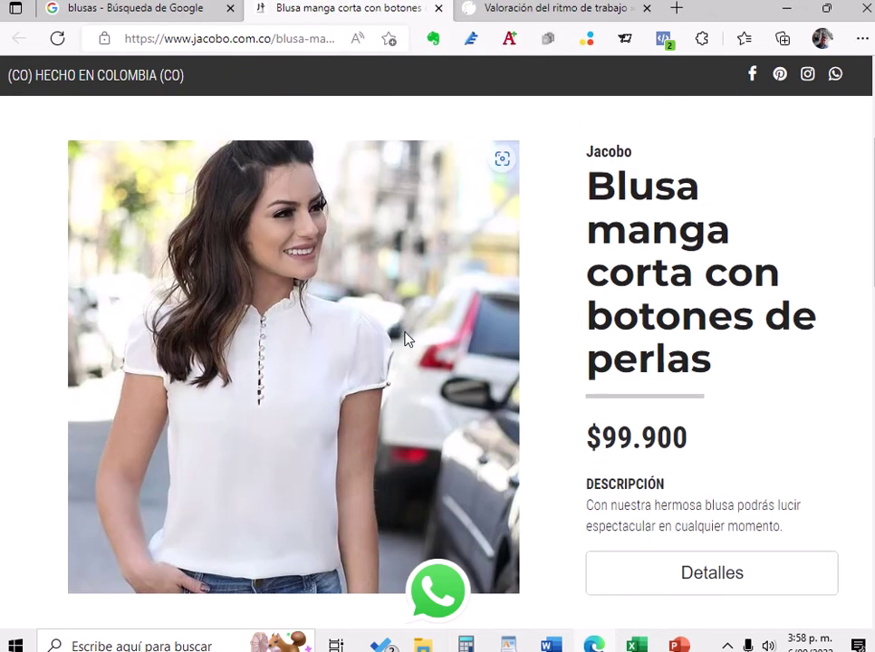
key(alt+Tab)
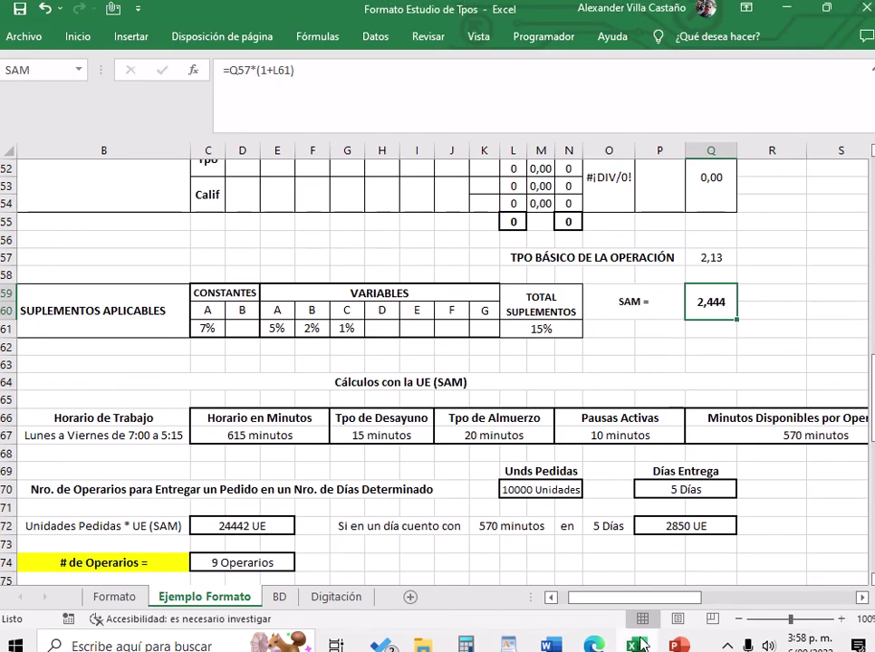
click(674, 367)
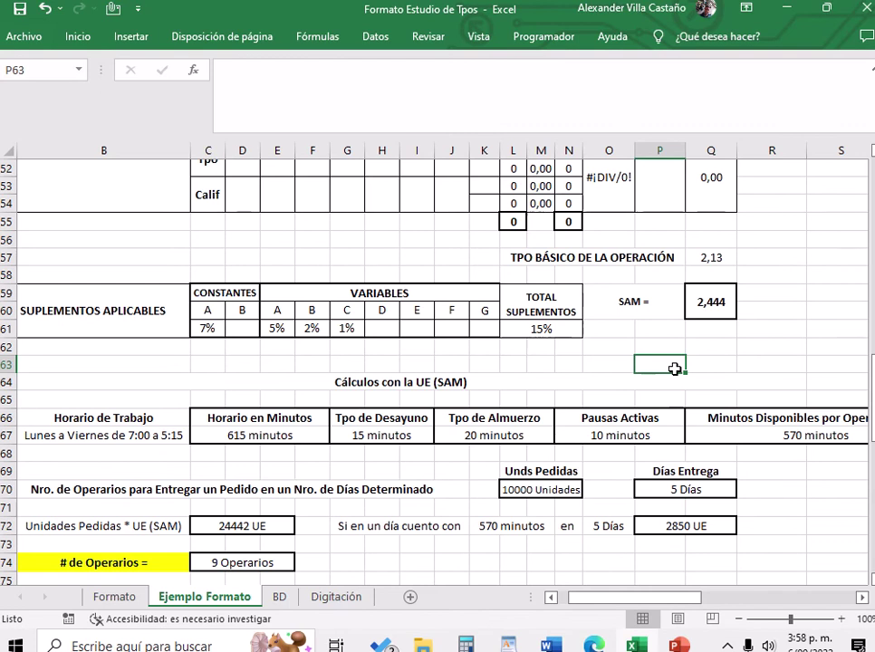
click(741, 346)
click(703, 338)
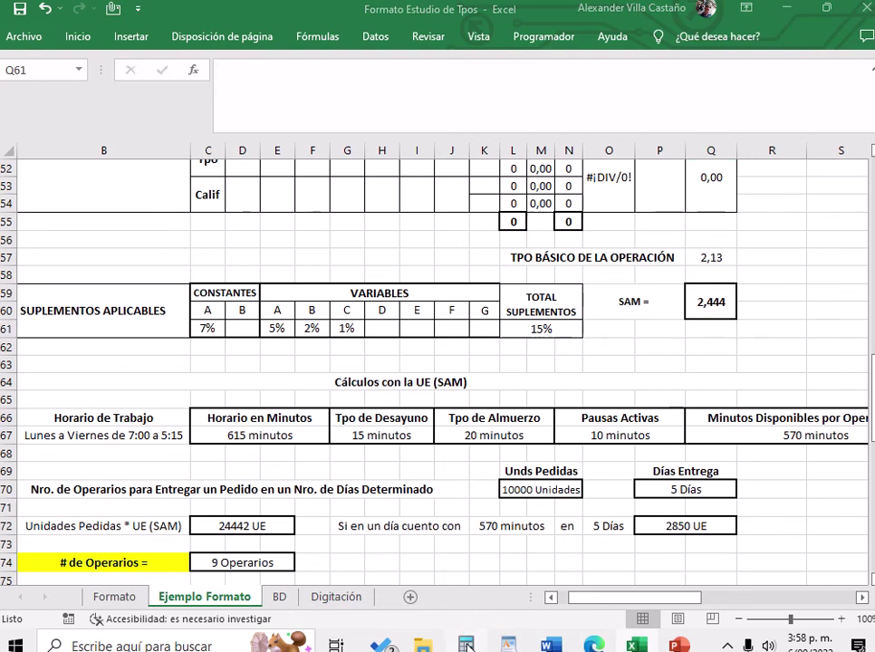
Switch to Calculator, multiply 60 by 0,44 to convert the SAM's decimal part to seconds, and return to the Excel workbook.
click(467, 645)
click(526, 484)
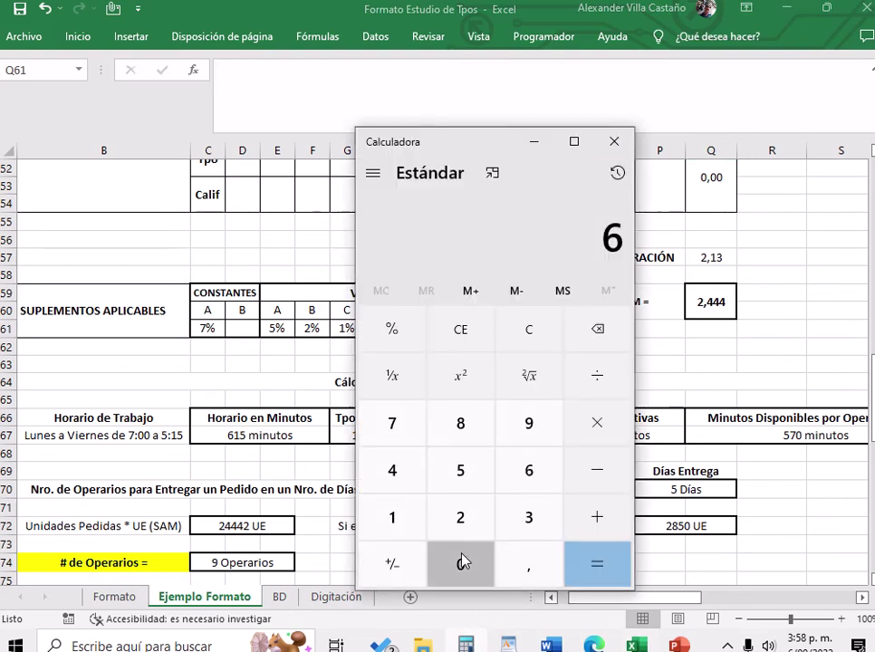
click(461, 561)
click(576, 436)
click(530, 566)
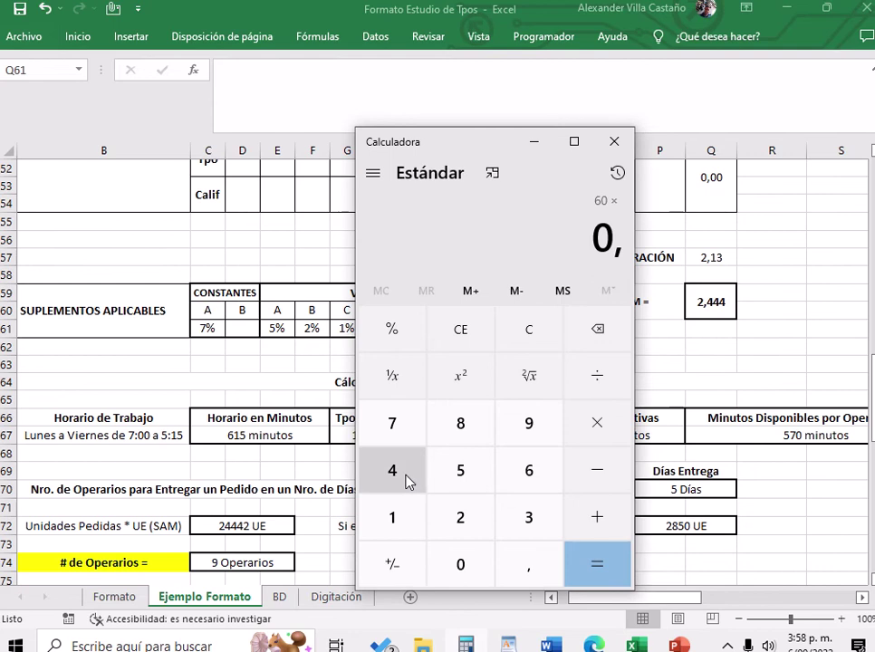
click(405, 476)
click(405, 477)
click(612, 563)
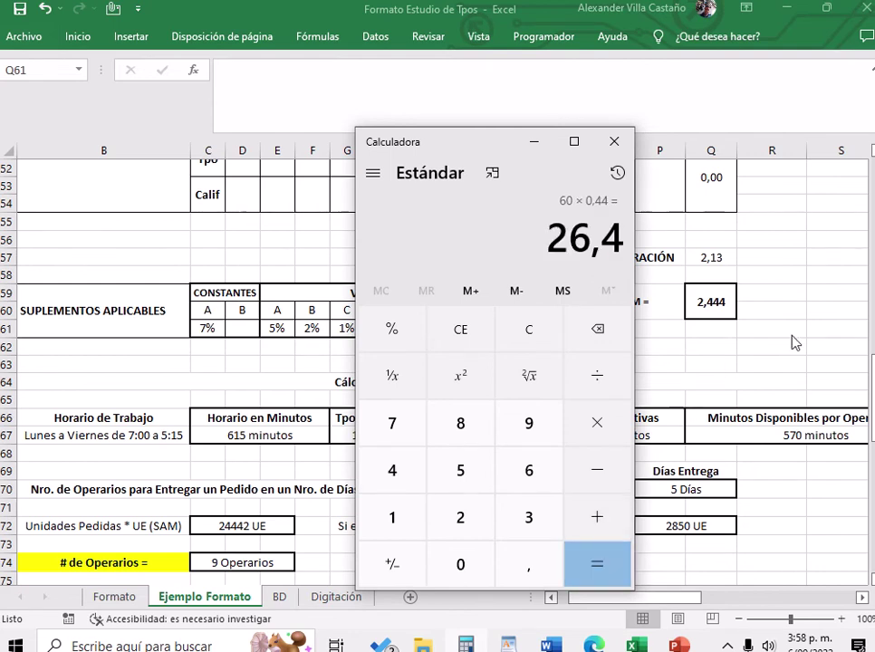
click(619, 145)
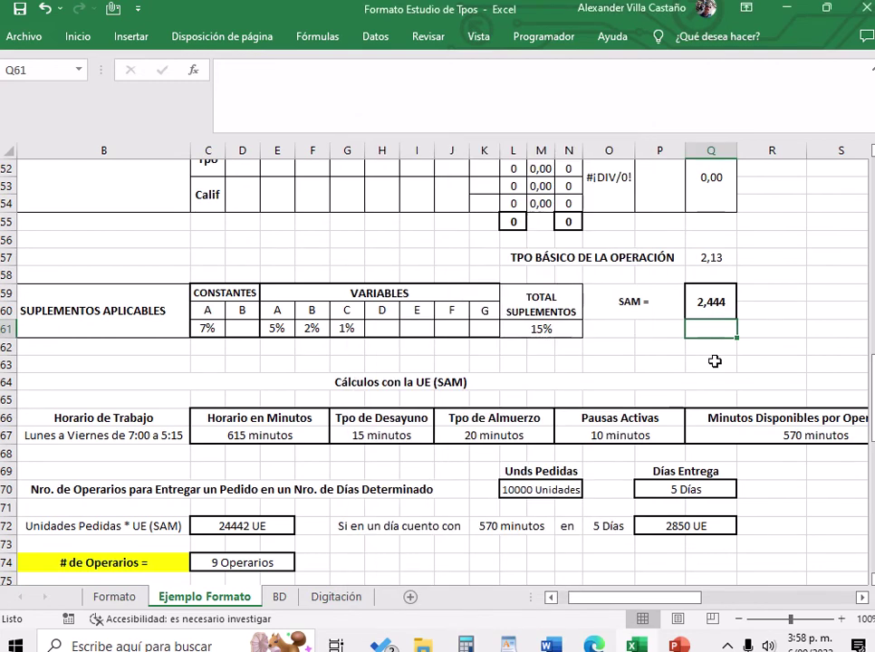
Review the observations, ratings and standard times of the four blouse operations, from Maquina Plana de 1 Aguja to Botonadora.
click(696, 376)
scroll(697, 376, up, 9)
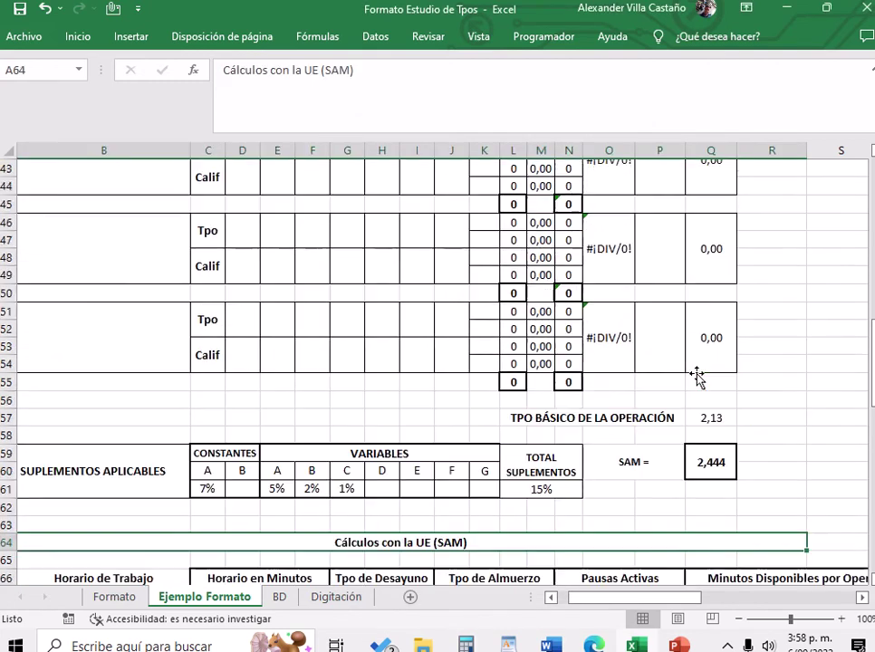
scroll(697, 375, up, 7)
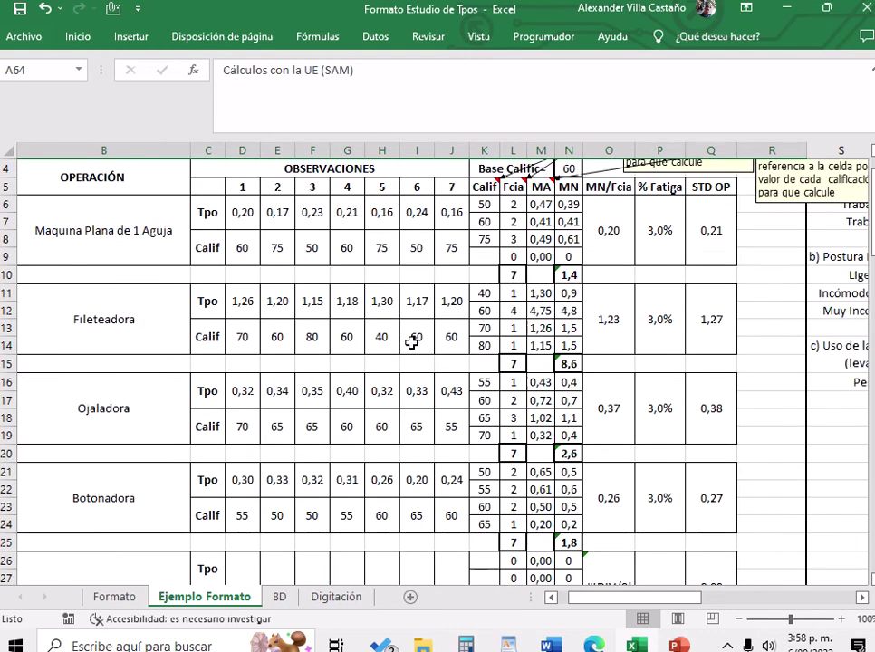
scroll(411, 342, down, 1)
scroll(411, 341, up, 2)
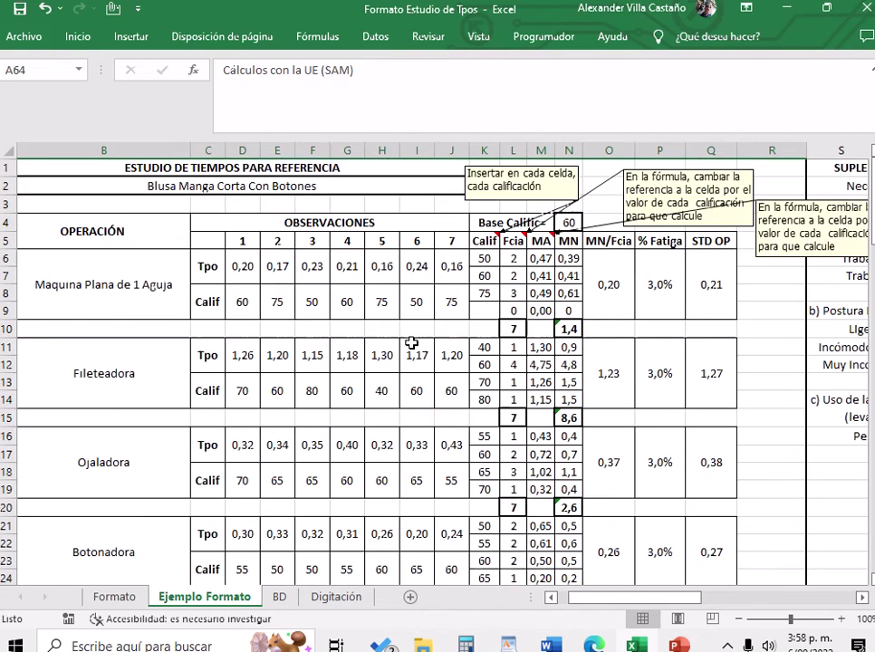
scroll(412, 342, down, 6)
scroll(411, 343, down, 7)
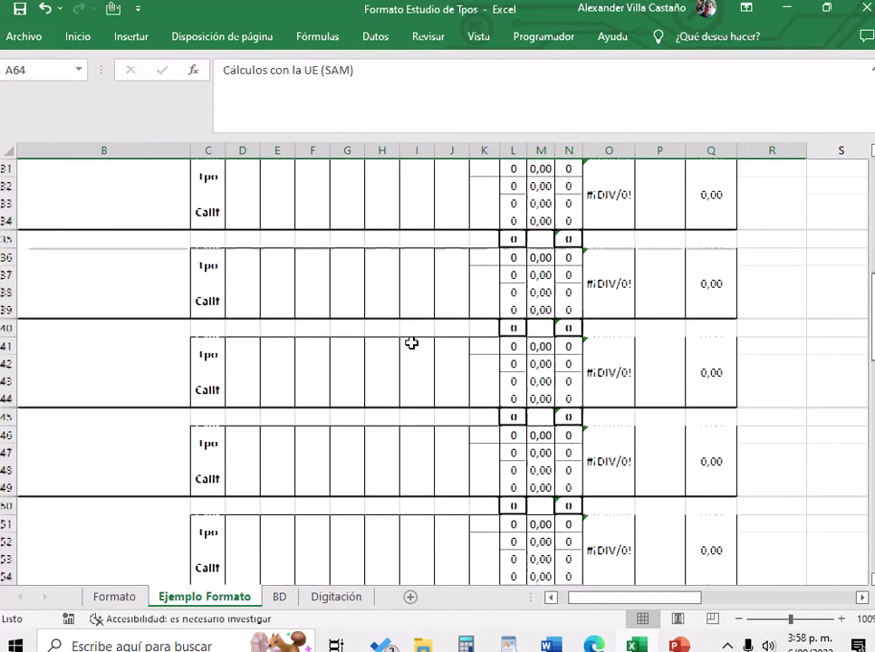
scroll(411, 342, up, 8)
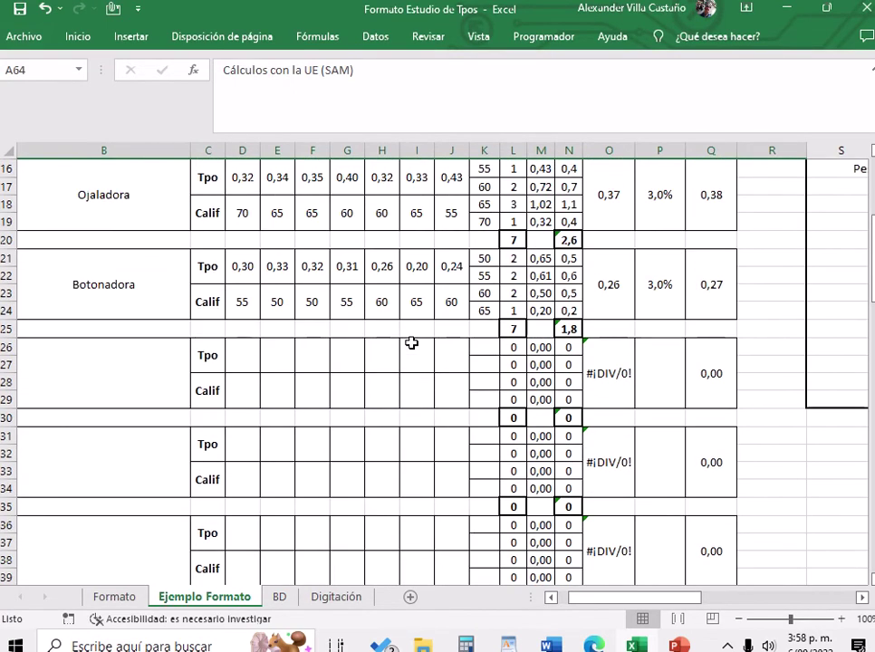
Look over the blank operation blocks in rows 26 to 39 below Botonadora, and return to the start of the time study.
click(144, 384)
click(121, 466)
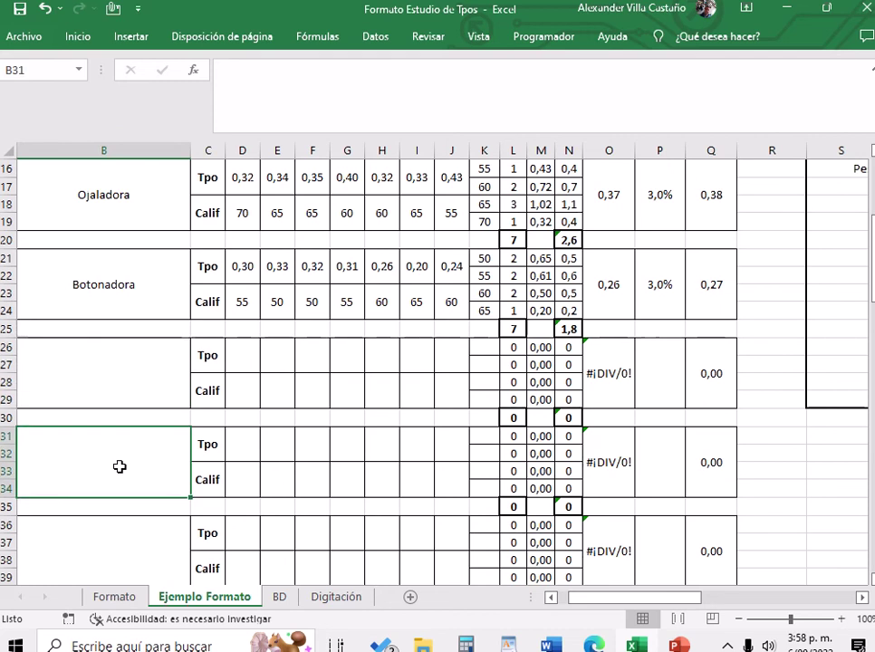
scroll(121, 467, down, 2)
click(145, 461)
scroll(244, 435, down, 1)
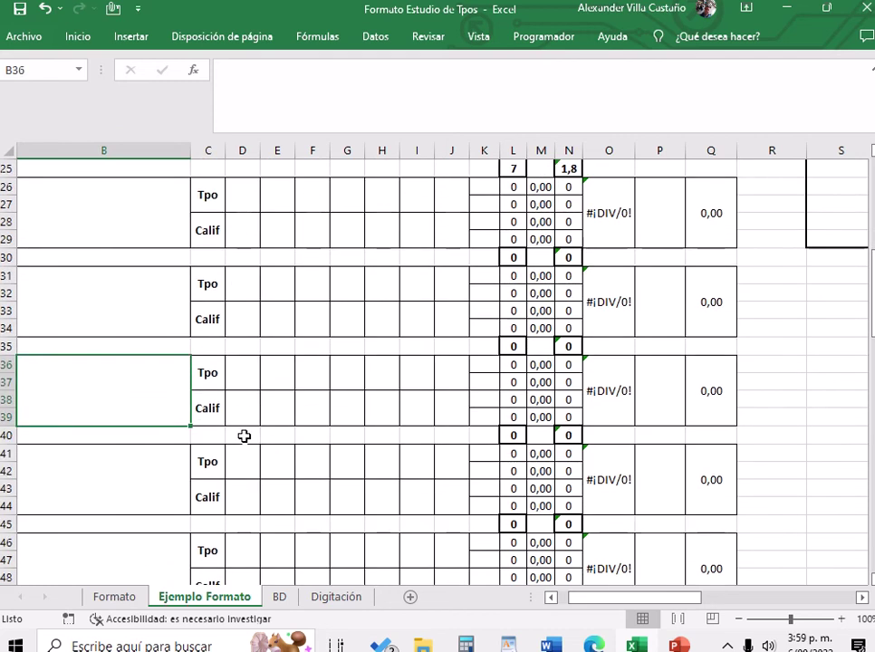
scroll(243, 434, up, 8)
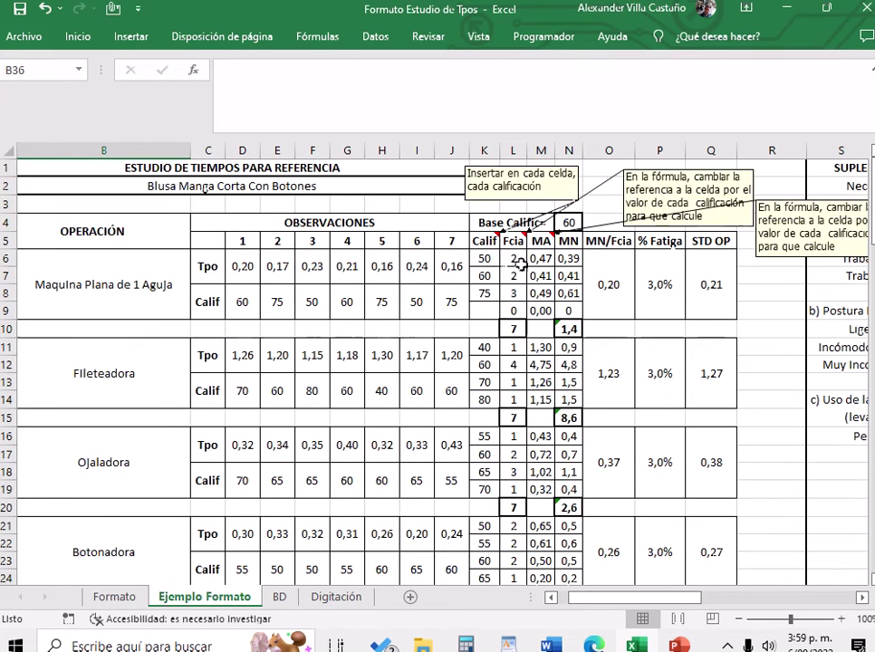
Examine the work schedule, shift minutes, breakfast, lunch and active break entries in the Cálculos con la UE (SAM) section.
scroll(429, 383, down, 3)
scroll(433, 383, down, 14)
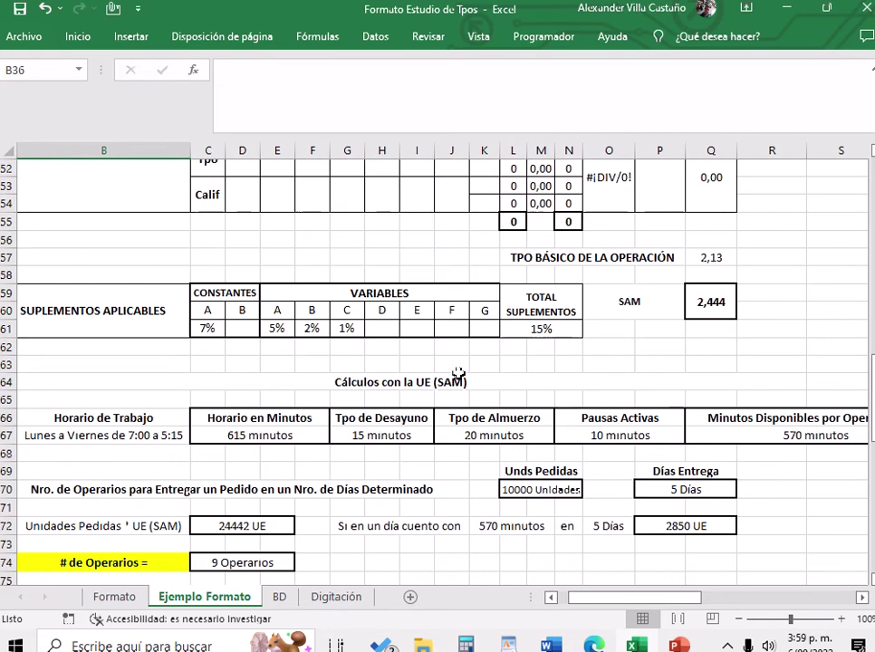
scroll(455, 374, down, 1)
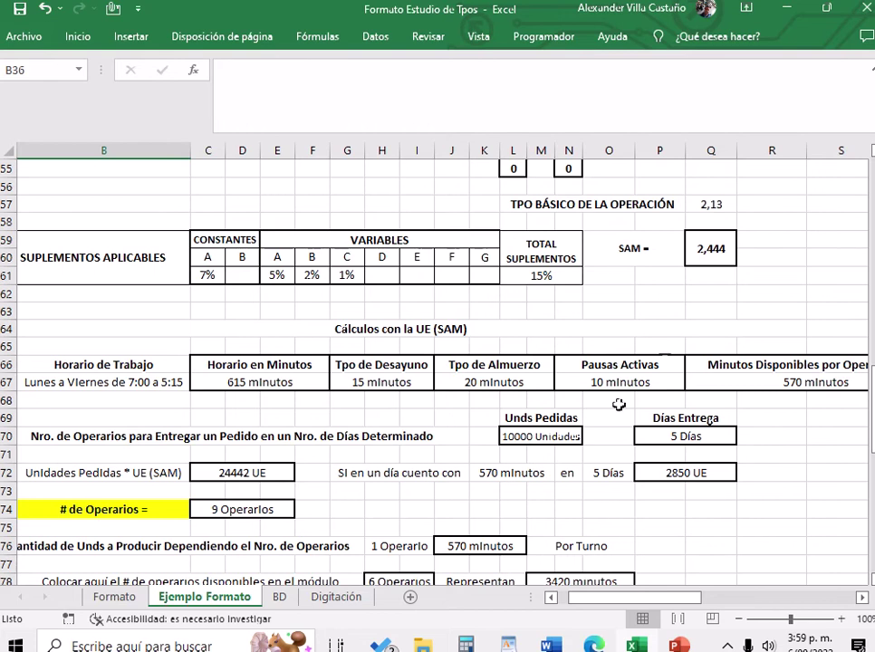
click(678, 291)
scroll(645, 331, down, 1)
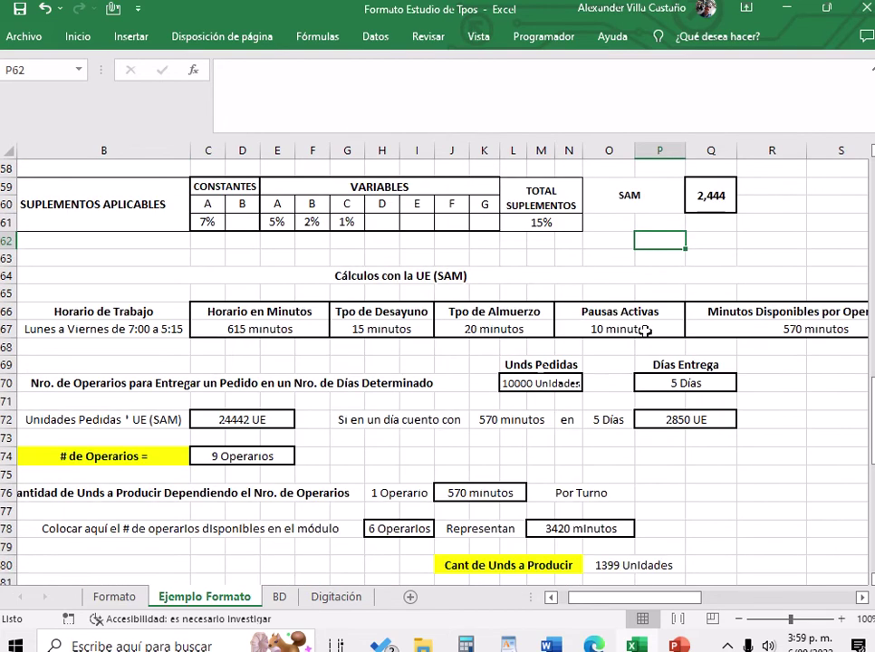
click(135, 328)
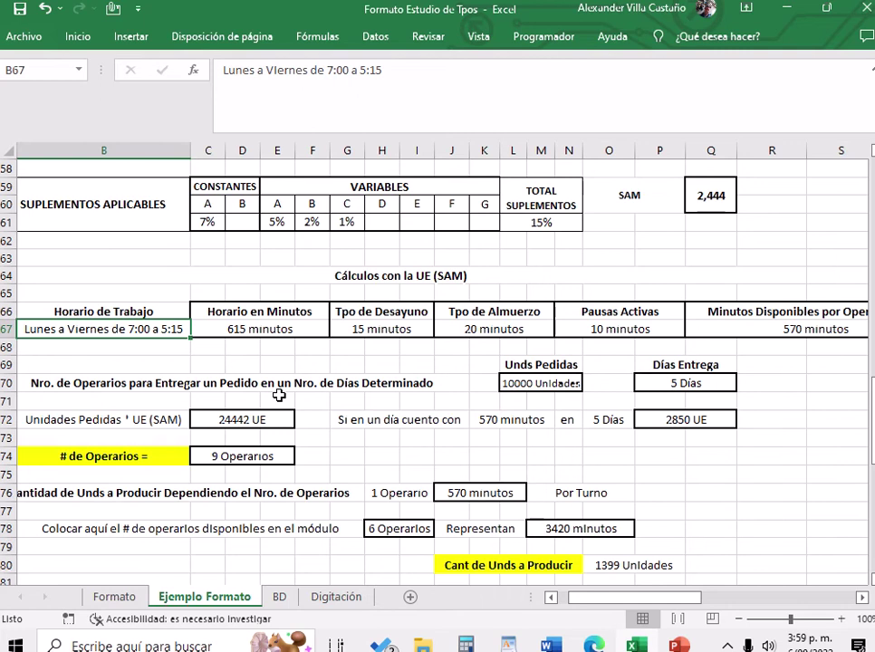
click(250, 331)
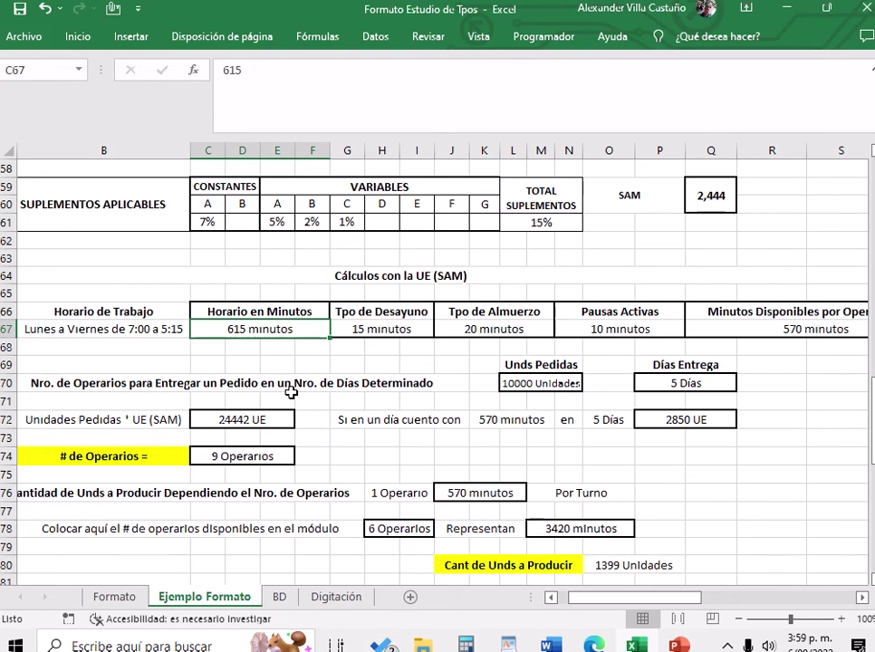
click(364, 332)
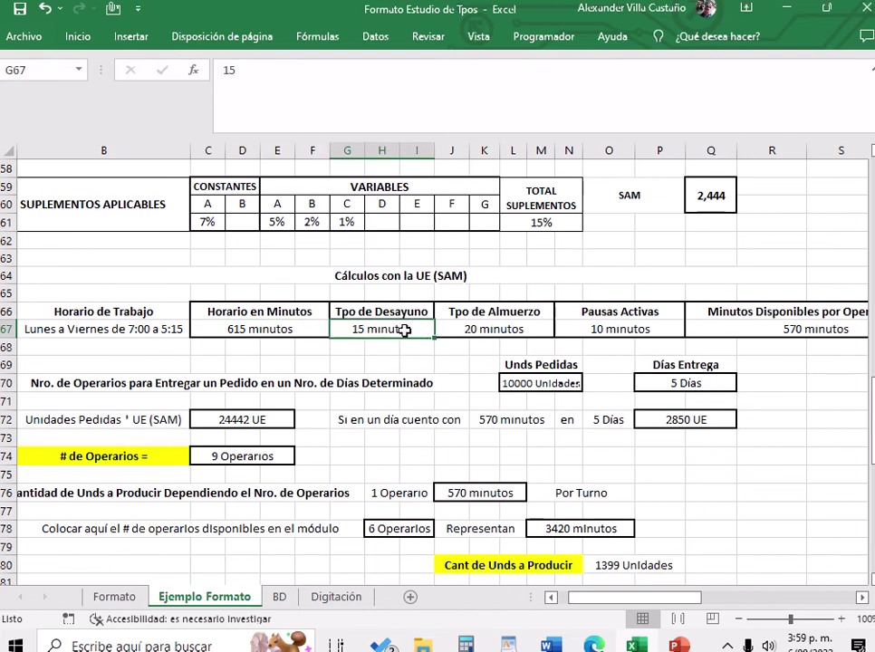
click(446, 330)
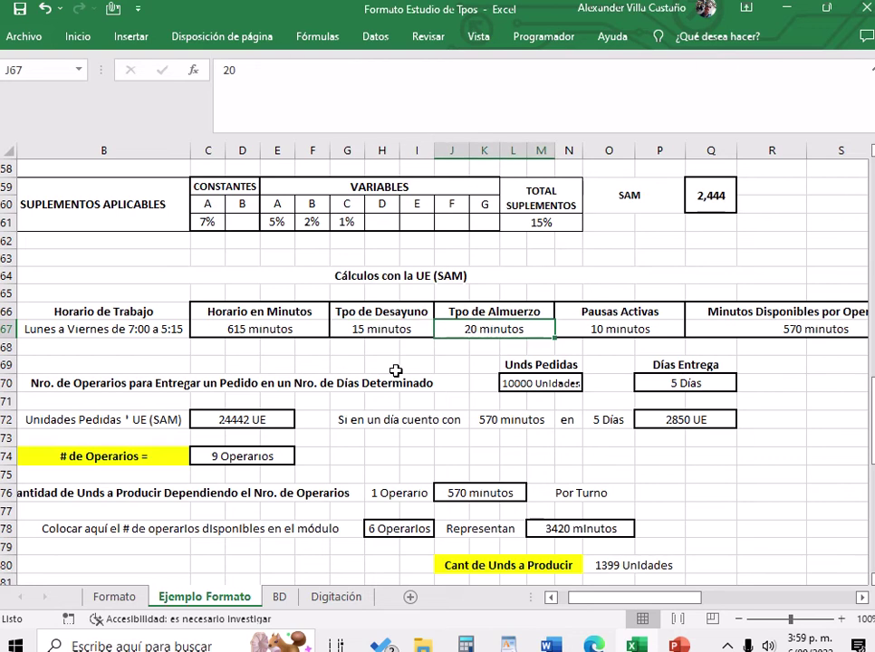
click(598, 331)
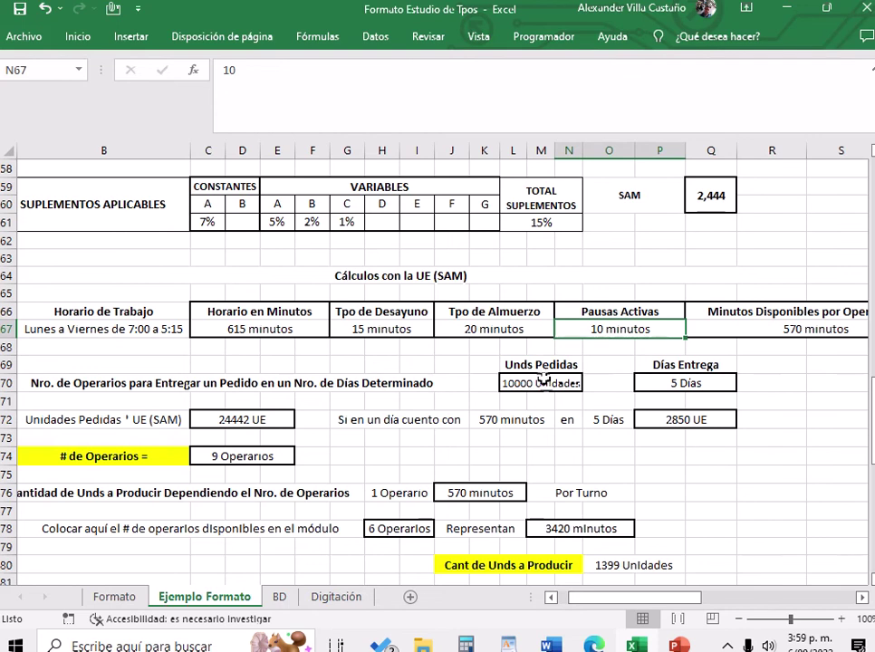
Check the sum of the three break times, the available minutes per operator formula, and the per-shift minutes reference in J76.
drag(403, 328, 576, 333)
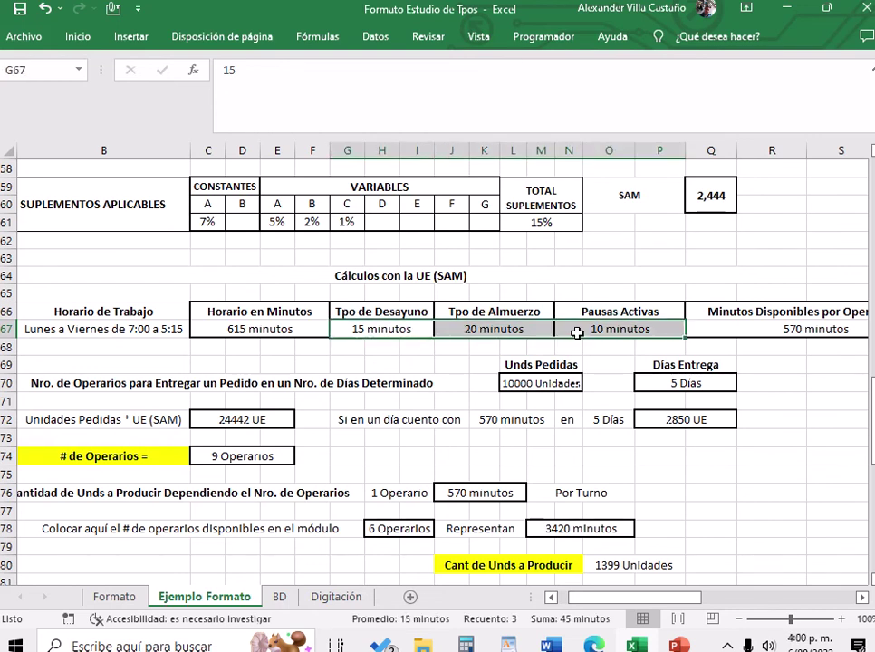
click(576, 333)
click(523, 329)
click(409, 331)
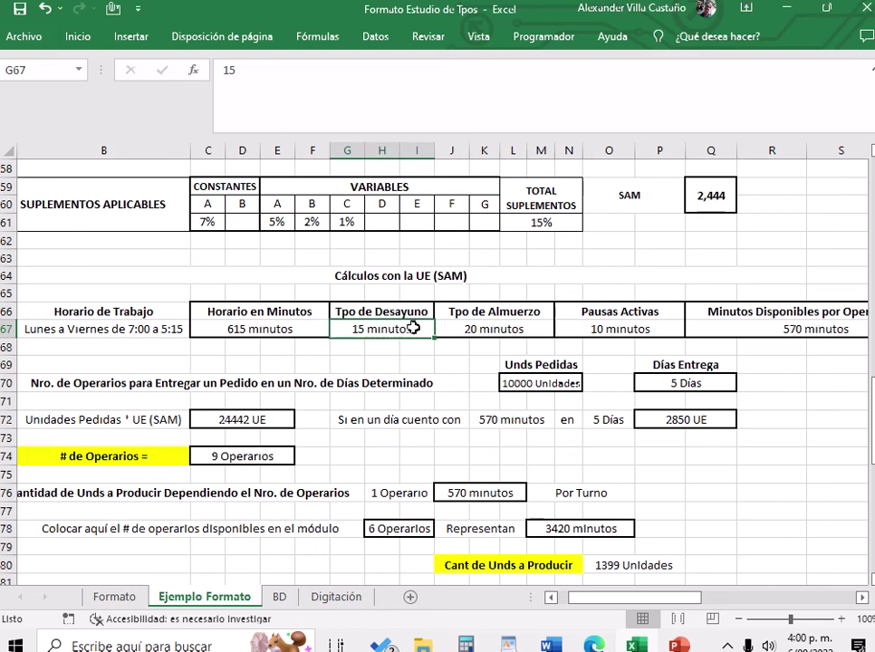
click(765, 334)
drag(698, 606, 681, 599)
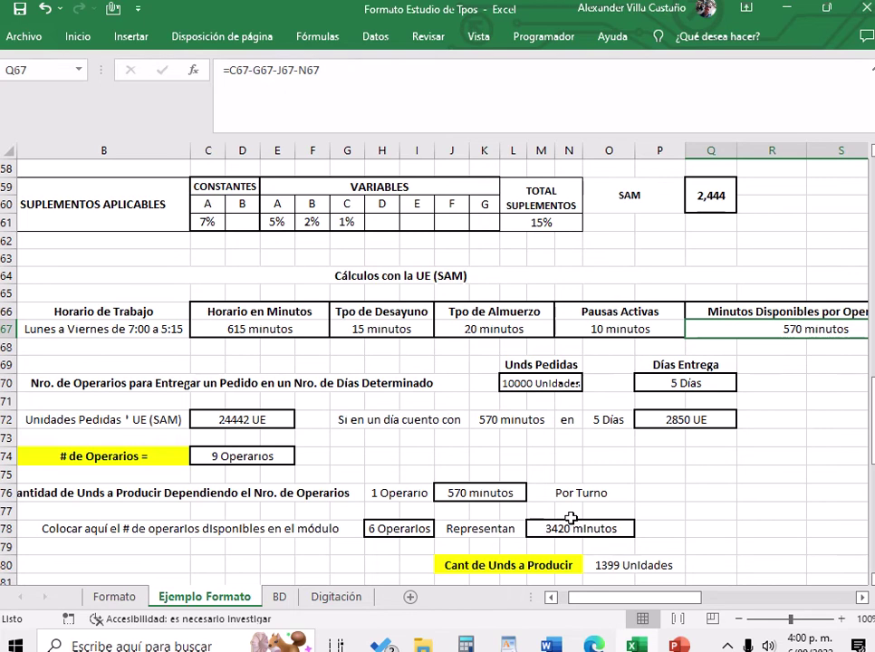
click(456, 492)
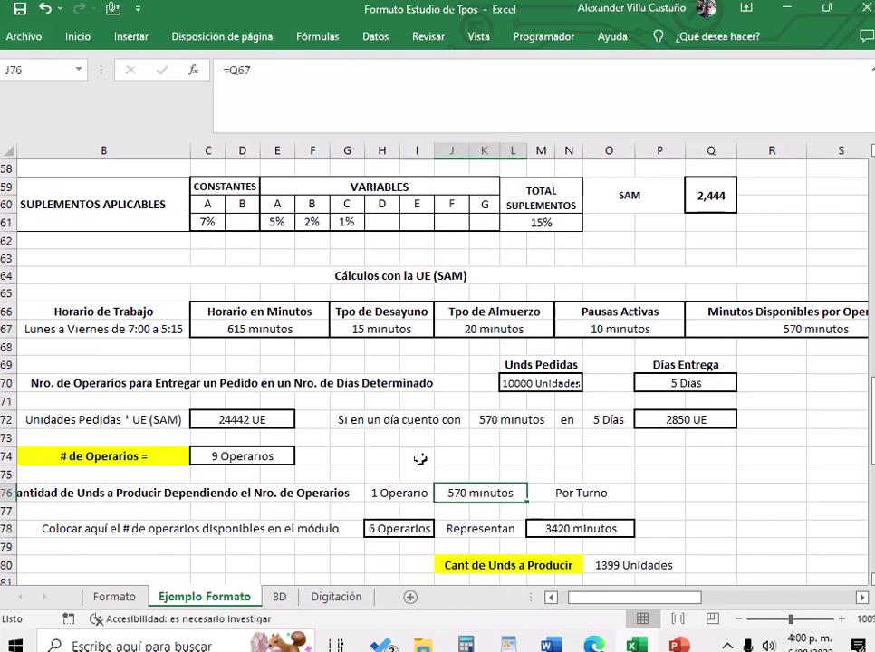
click(418, 458)
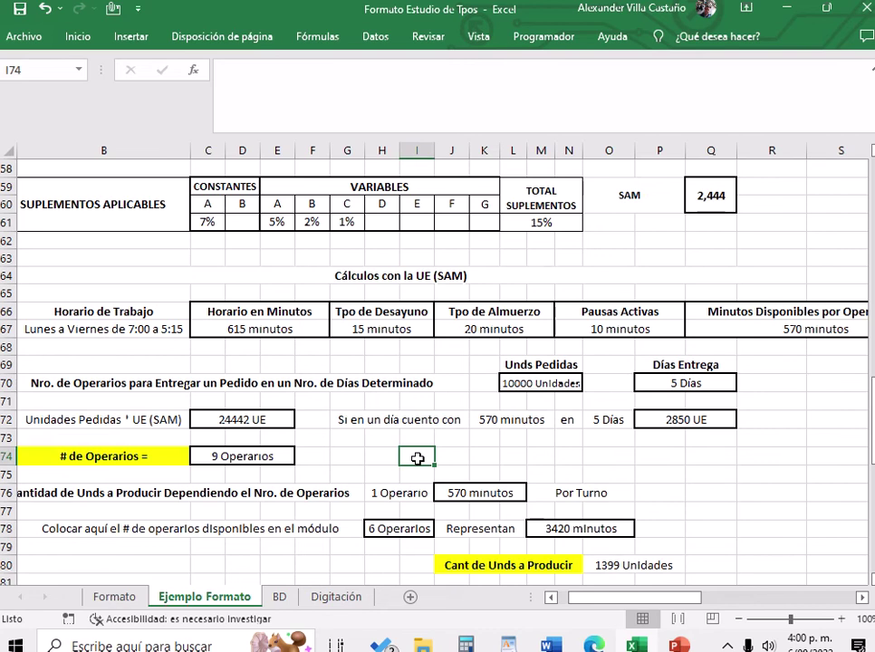
Set the Unds Pedidas value in L70 to 5000 units.
click(530, 382)
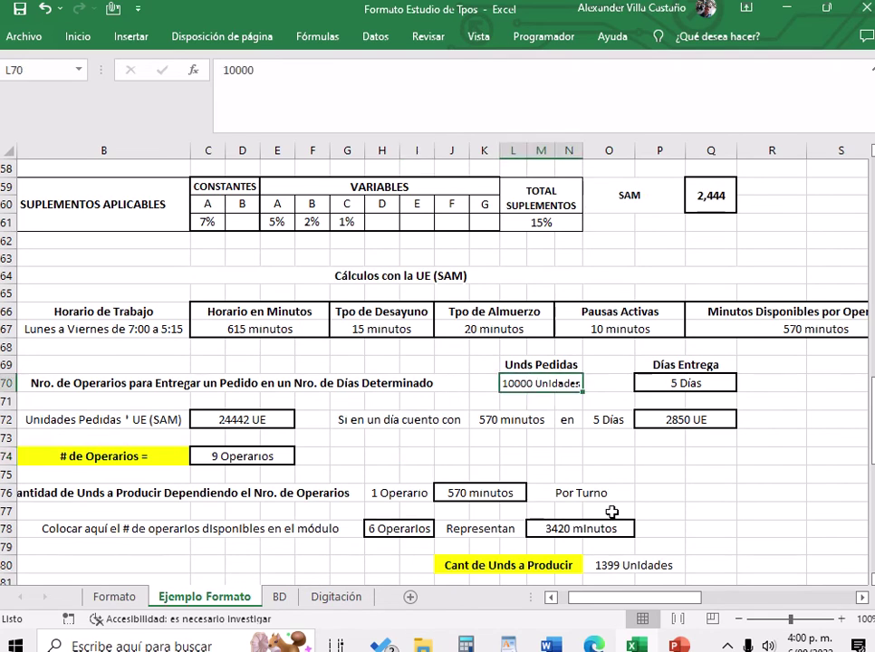
click(551, 456)
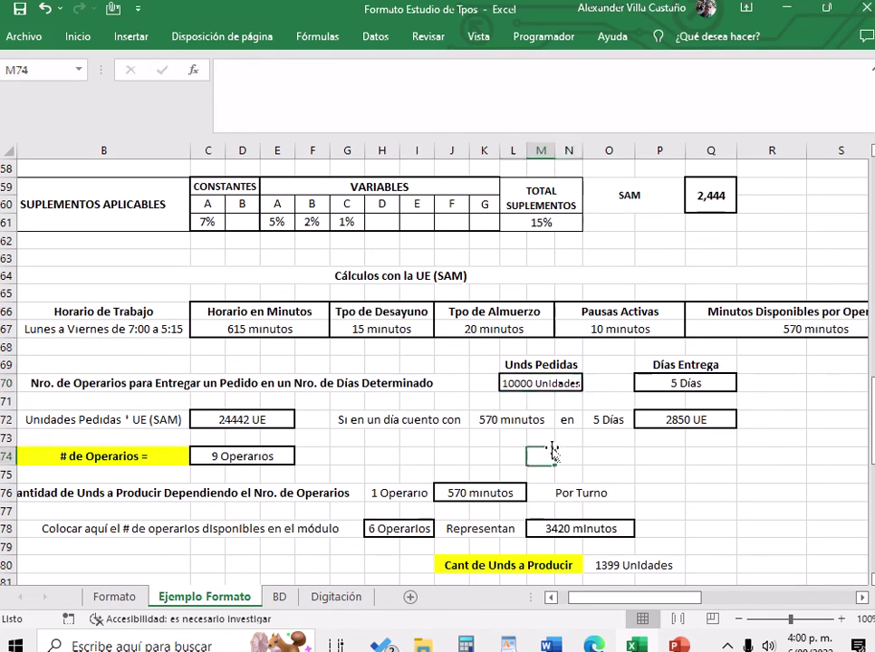
click(543, 384)
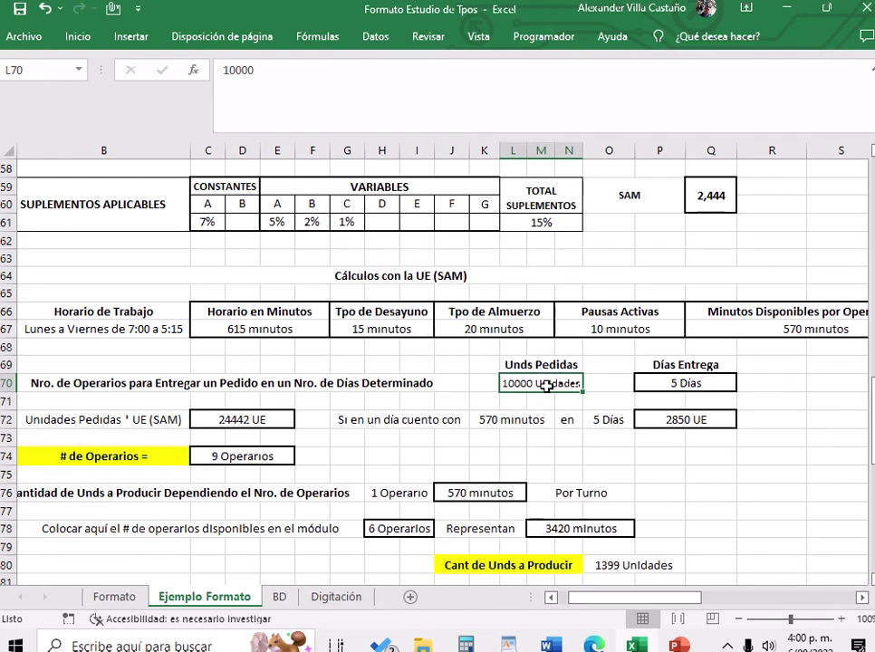
text(5000)
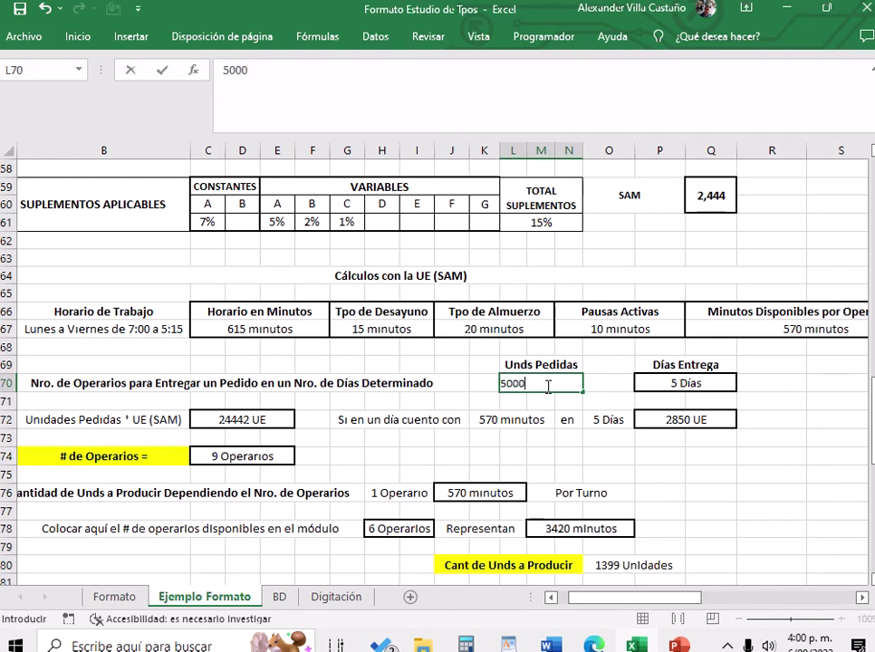
click(562, 436)
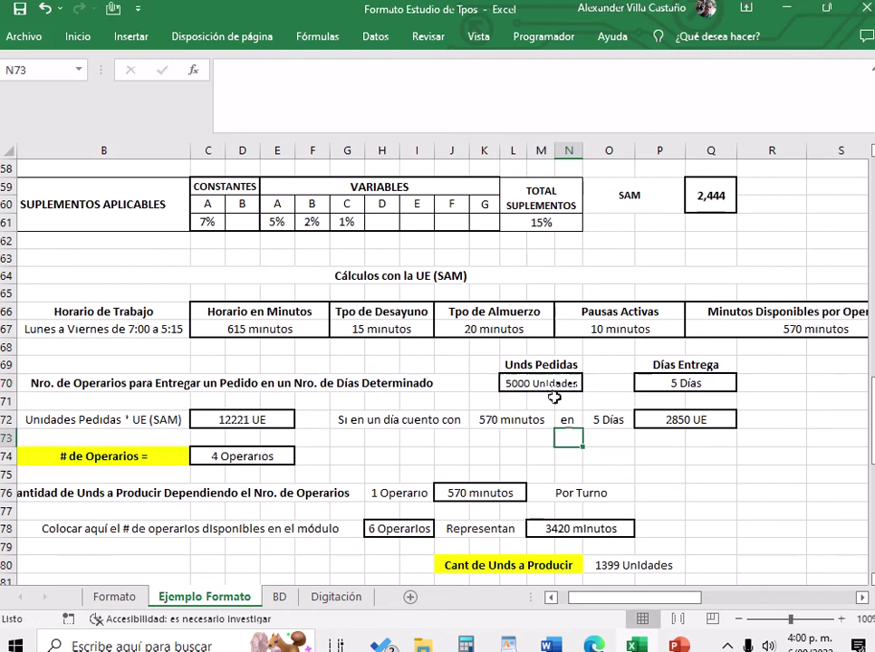
click(550, 383)
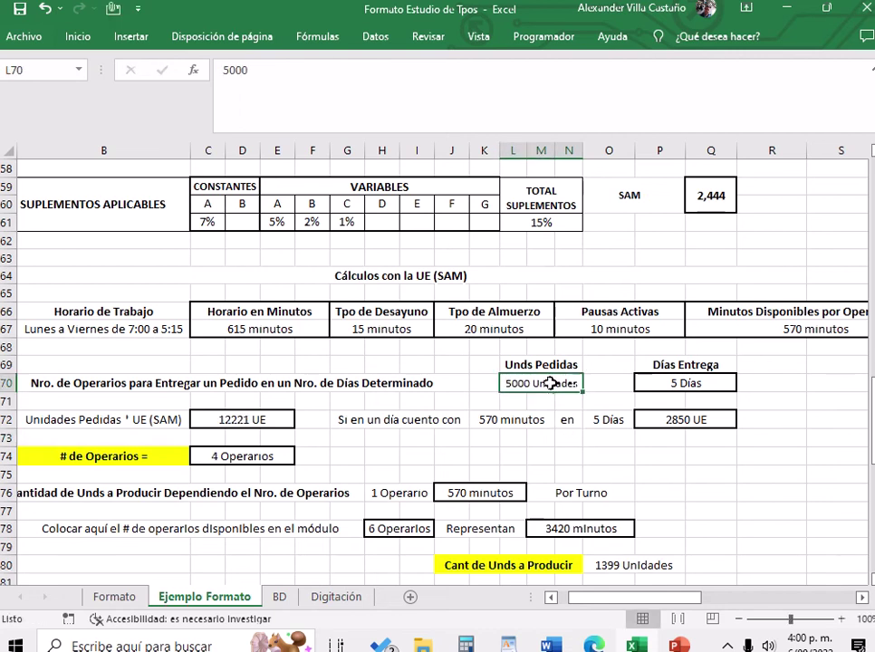
Set Días Entrega in P70 to 4 days and check the Unidades Pedidas * UE (SAM) cell.
click(694, 387)
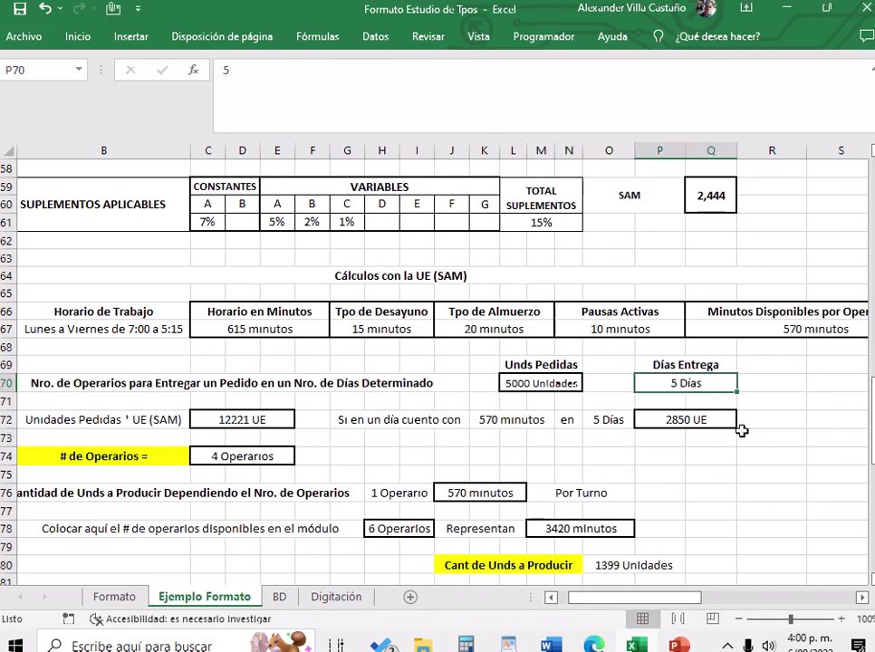
text(4)
key(Return)
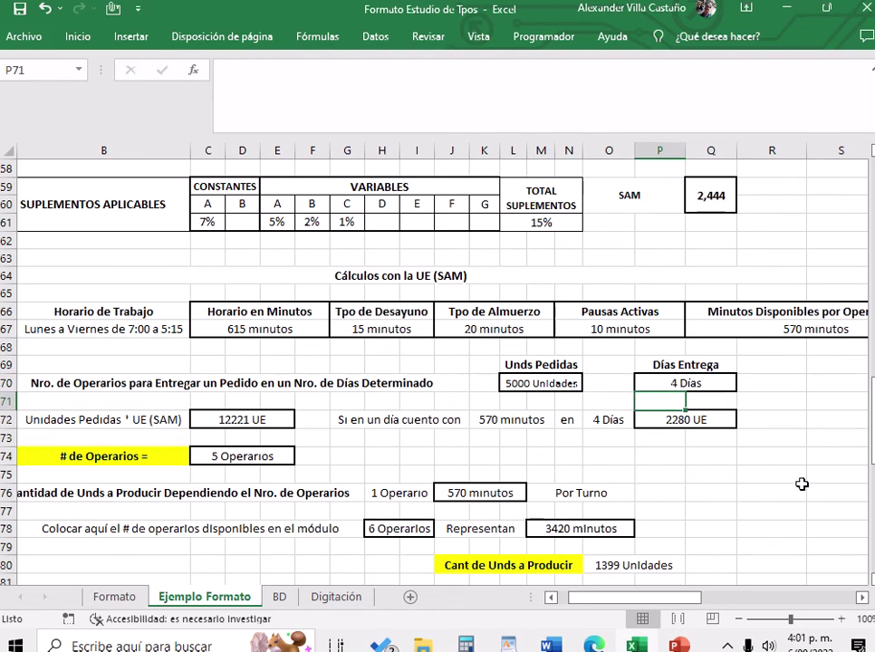
click(738, 490)
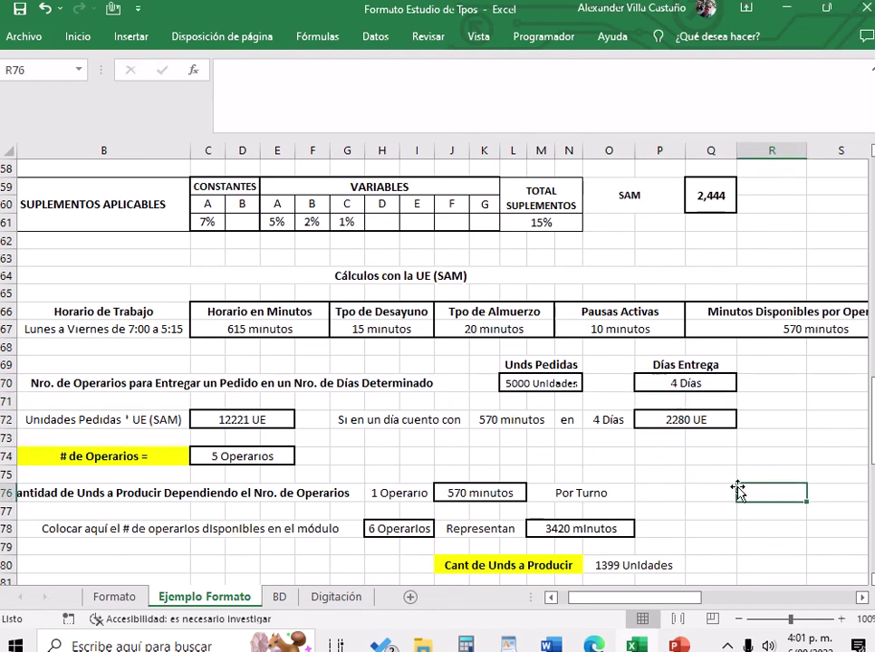
click(283, 418)
click(370, 440)
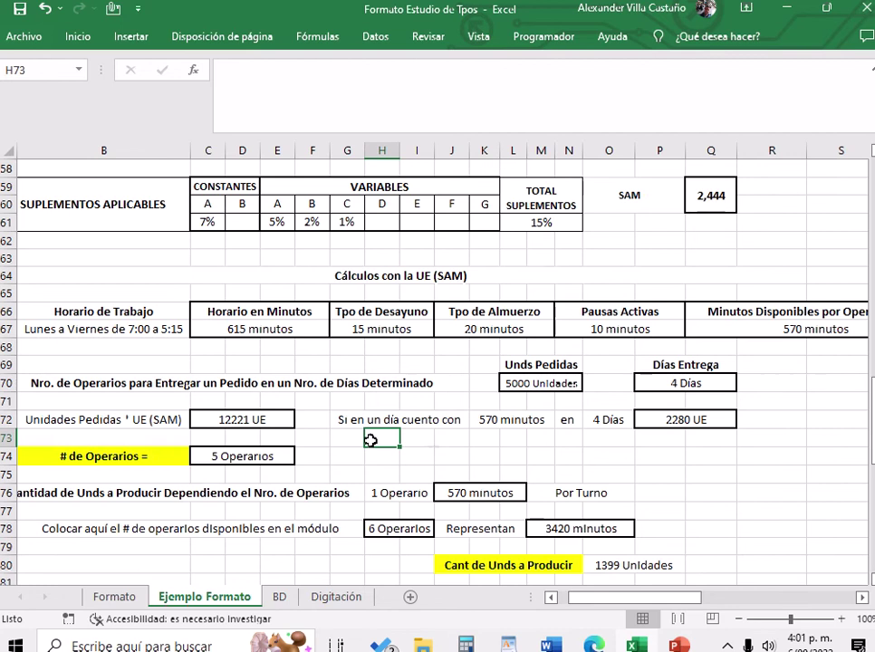
Inspect the Unds Pedidas entry in L70 and the cells referenced by the Unidades Pedidas * UE (SAM) formula in C72.
scroll(370, 441, up, 1)
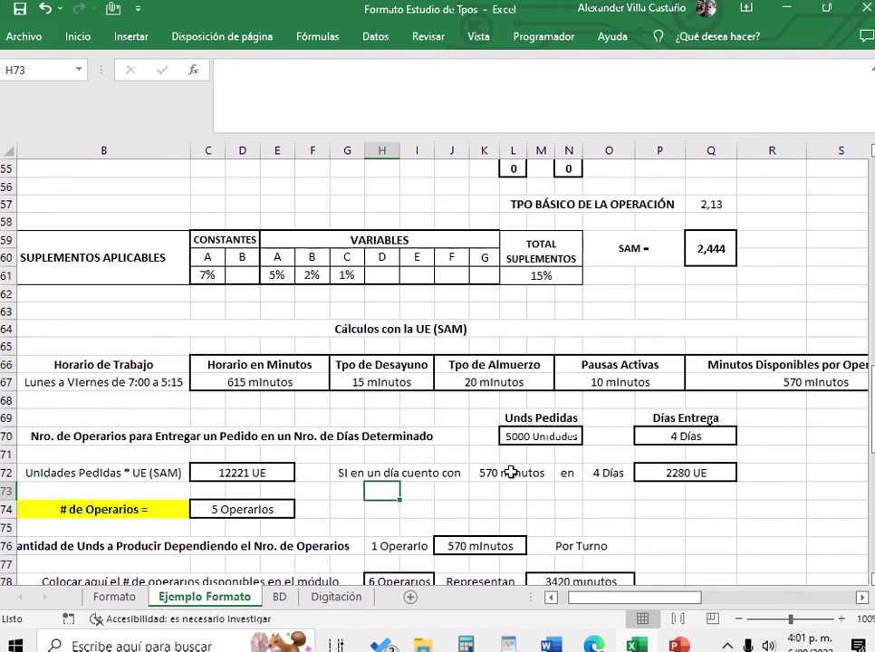
click(567, 435)
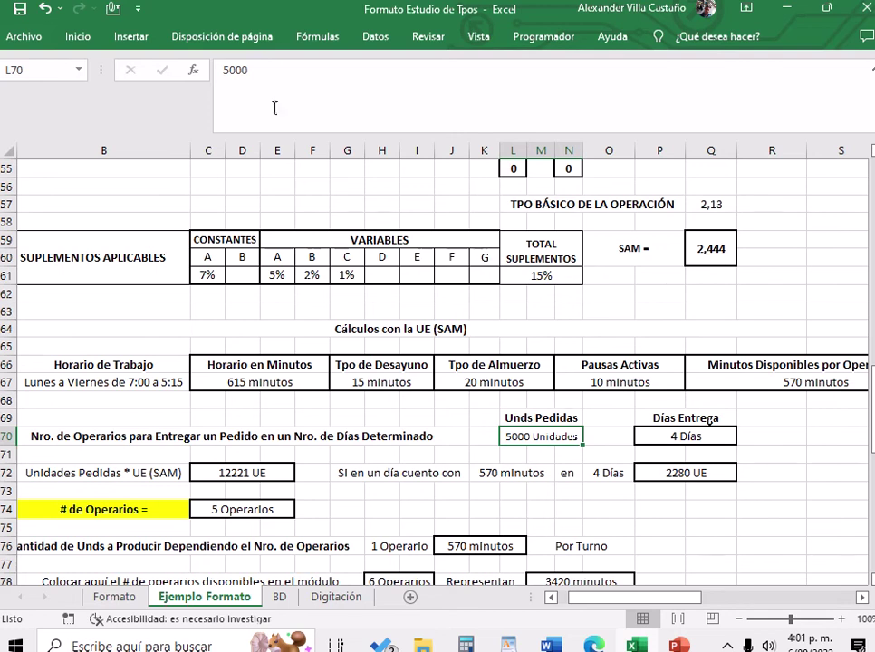
click(245, 470)
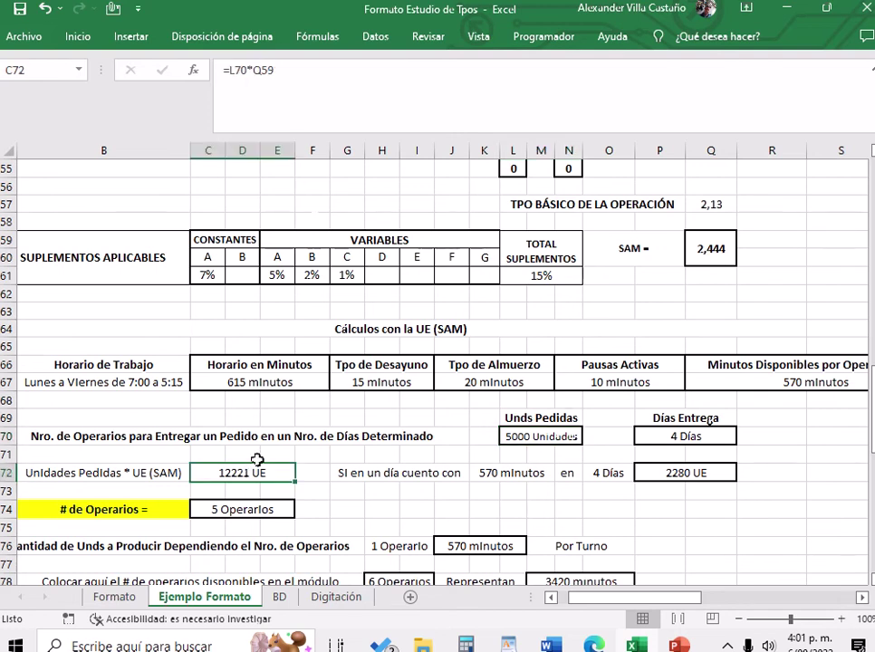
click(258, 72)
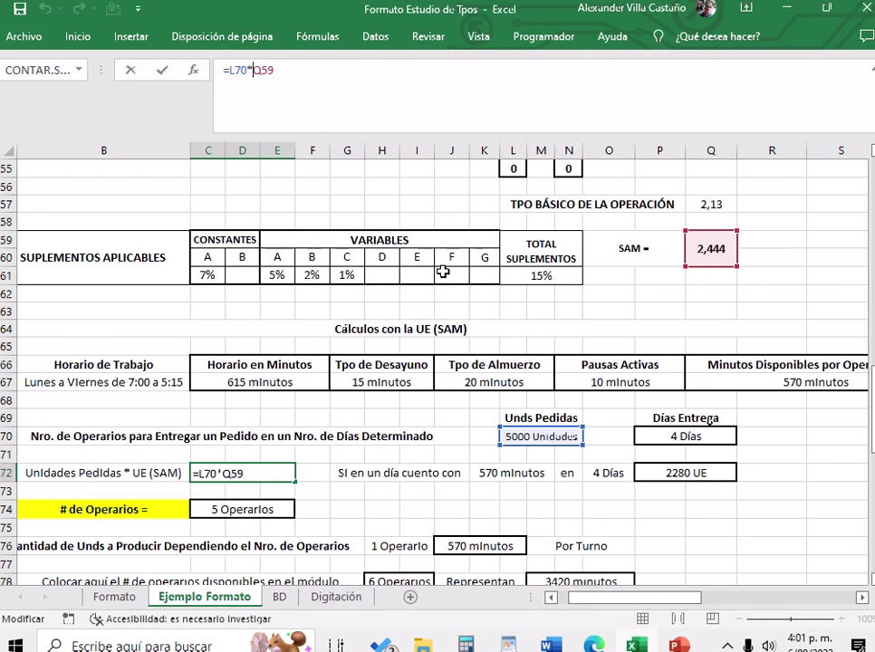
key(Return)
click(274, 472)
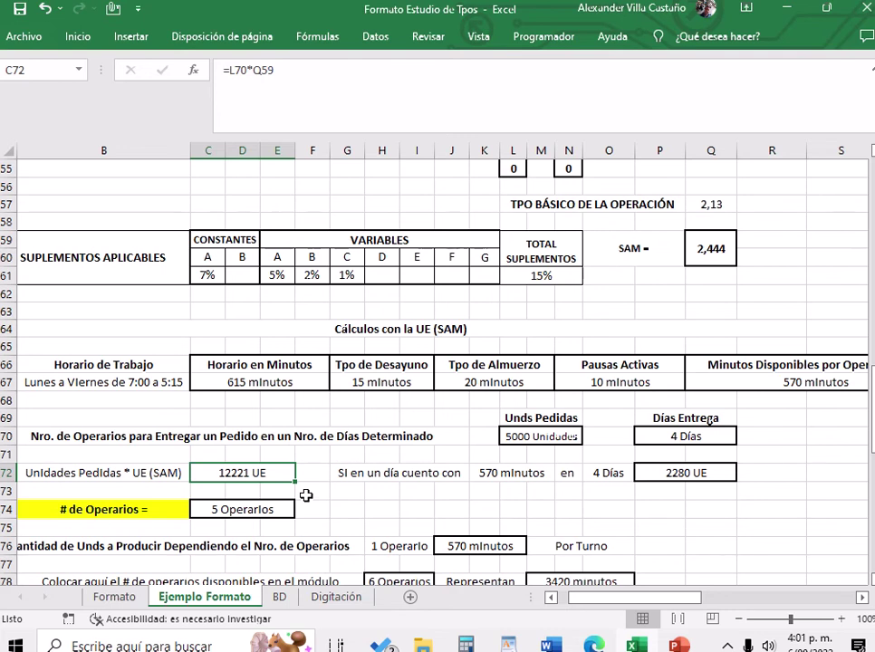
Check the daily available minutes reference in K72 and the total formula in P72 against the order's required UE in C72.
click(408, 473)
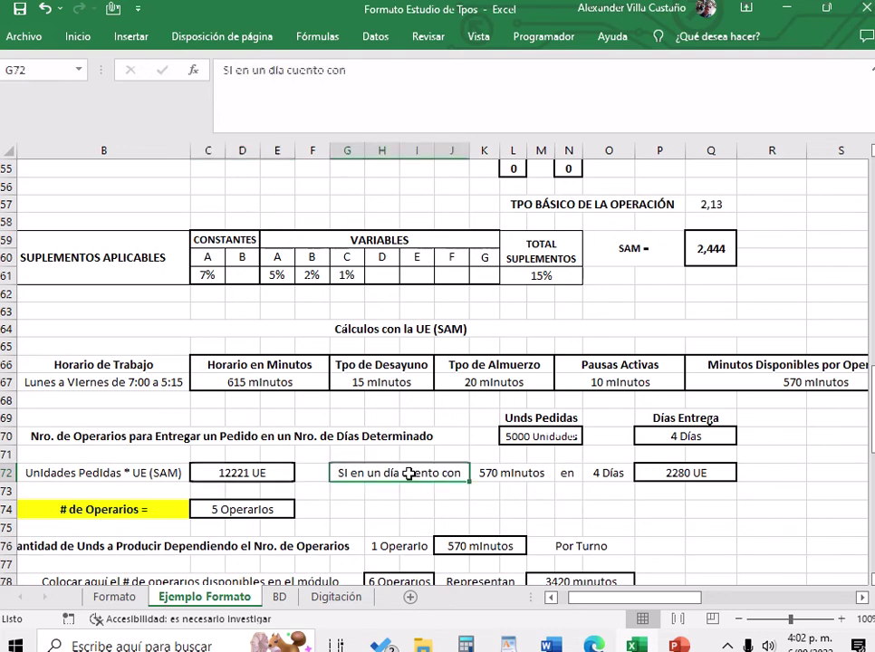
click(489, 473)
click(446, 475)
click(480, 473)
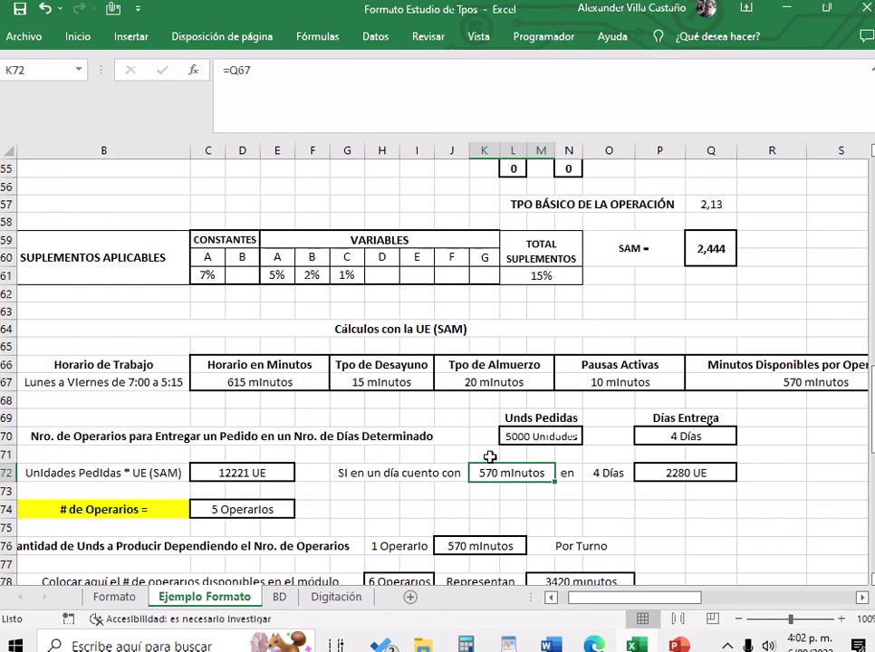
click(261, 471)
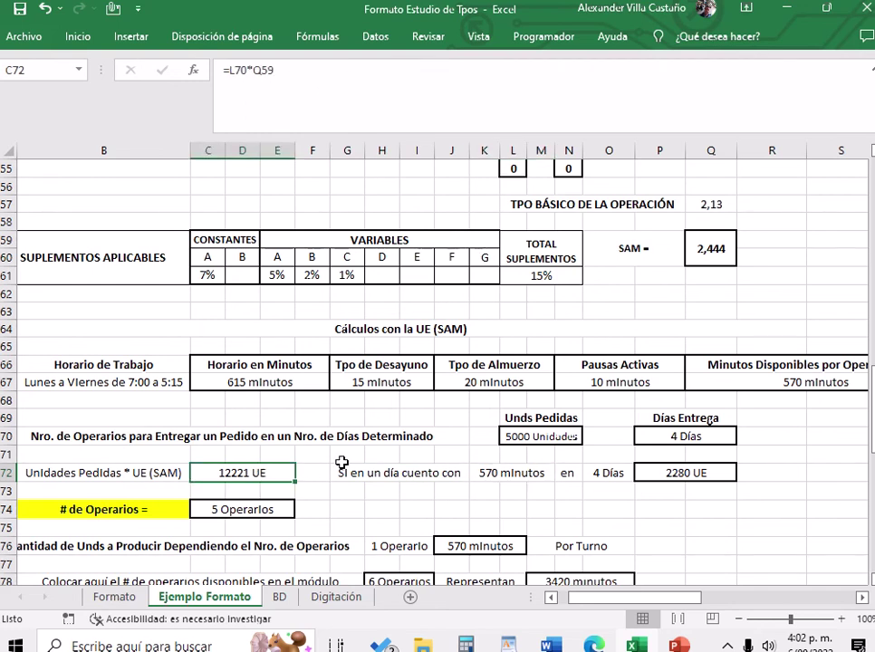
click(400, 473)
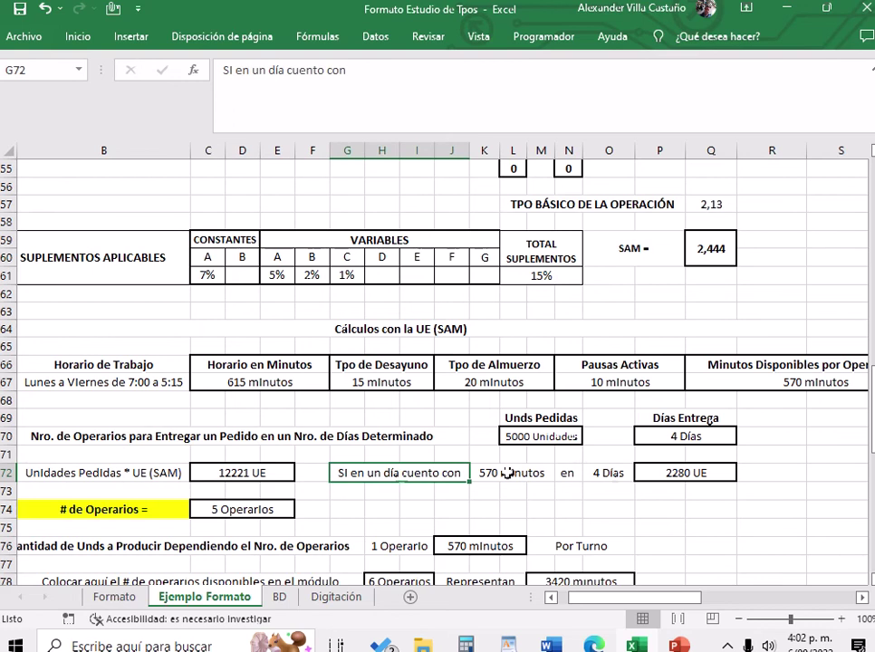
click(670, 472)
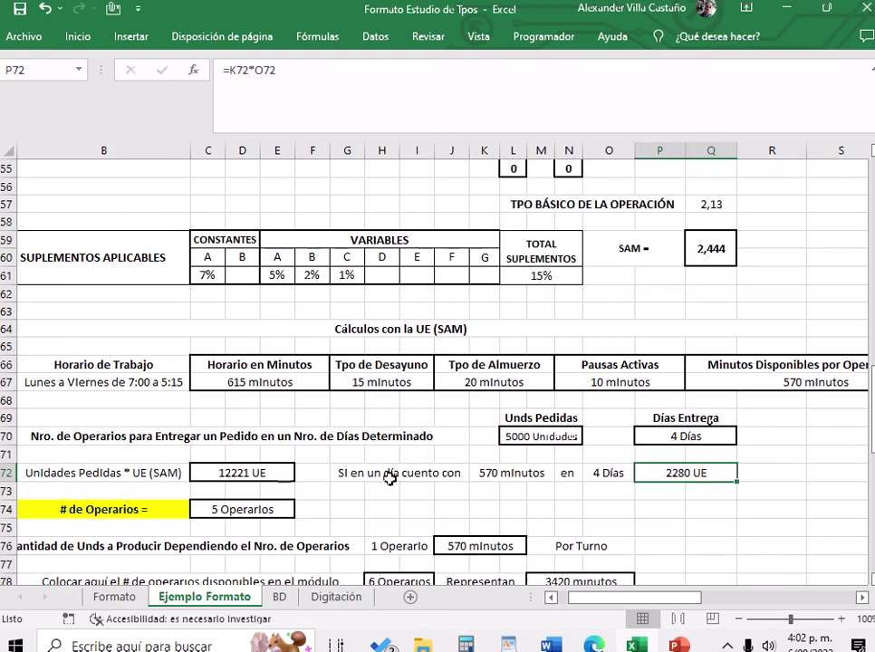
click(235, 473)
Compare the Unds Pedidas and Días Entrega inputs in row 70 with the available UE cell P72.
click(552, 440)
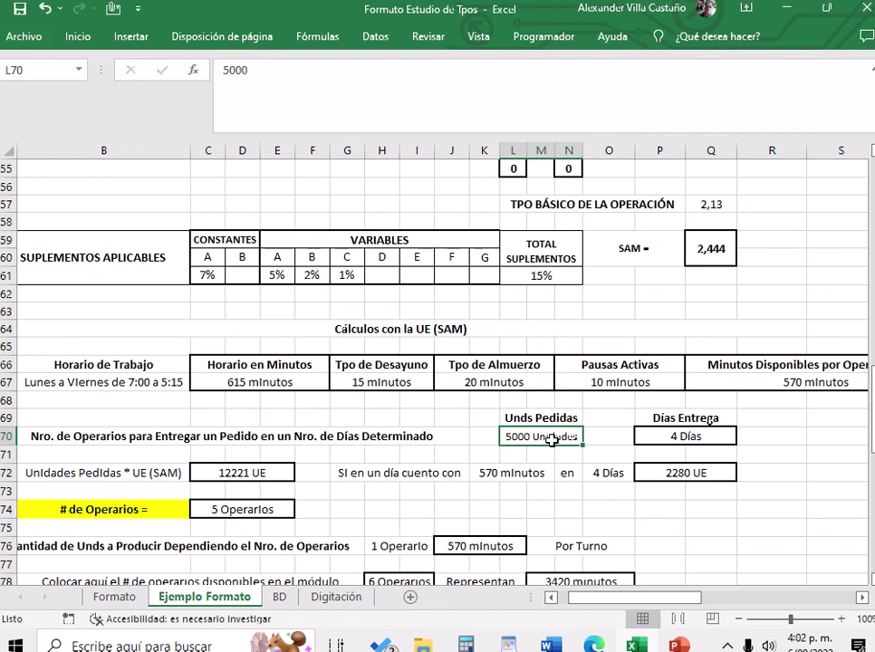
click(654, 438)
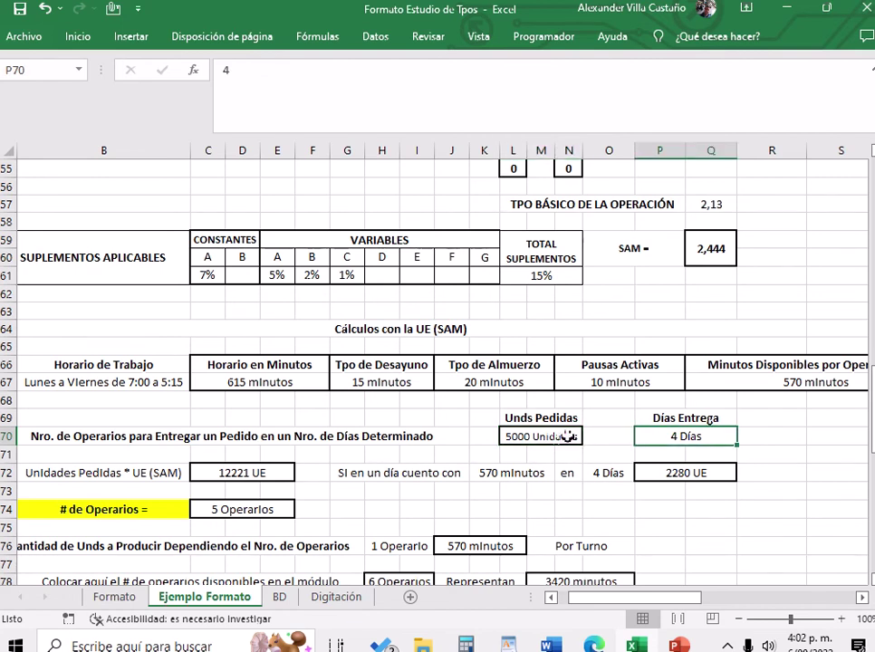
click(551, 440)
click(664, 437)
click(675, 478)
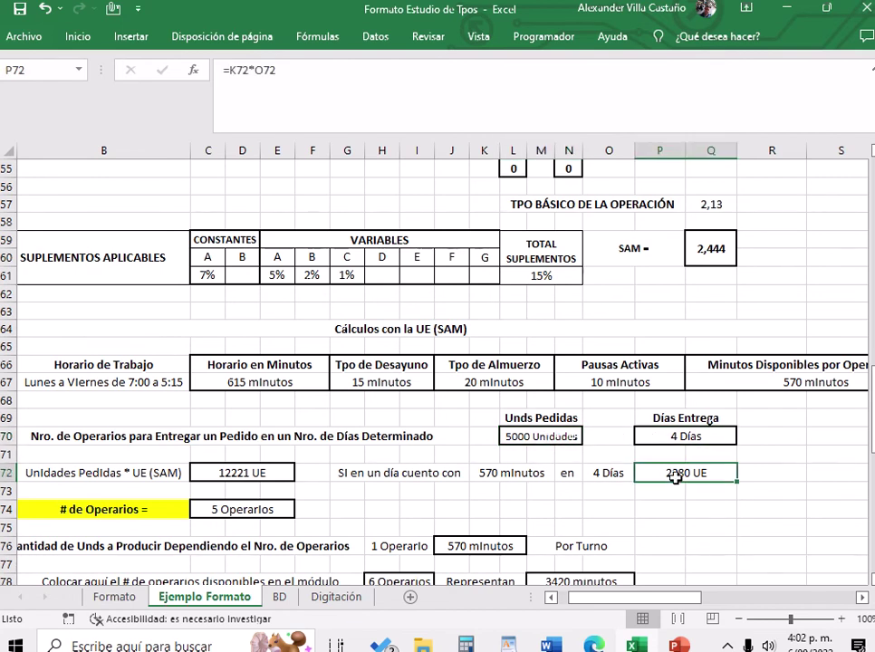
click(557, 438)
click(664, 443)
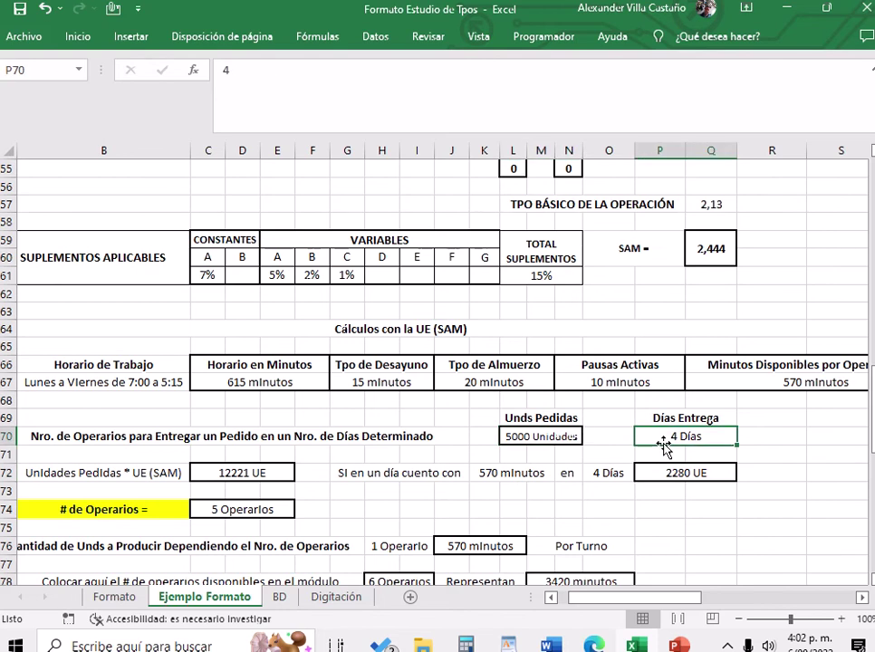
Trace the daily minutes in K72 back to the Minutos Disponibles por Operario entry in the work schedule table.
click(247, 475)
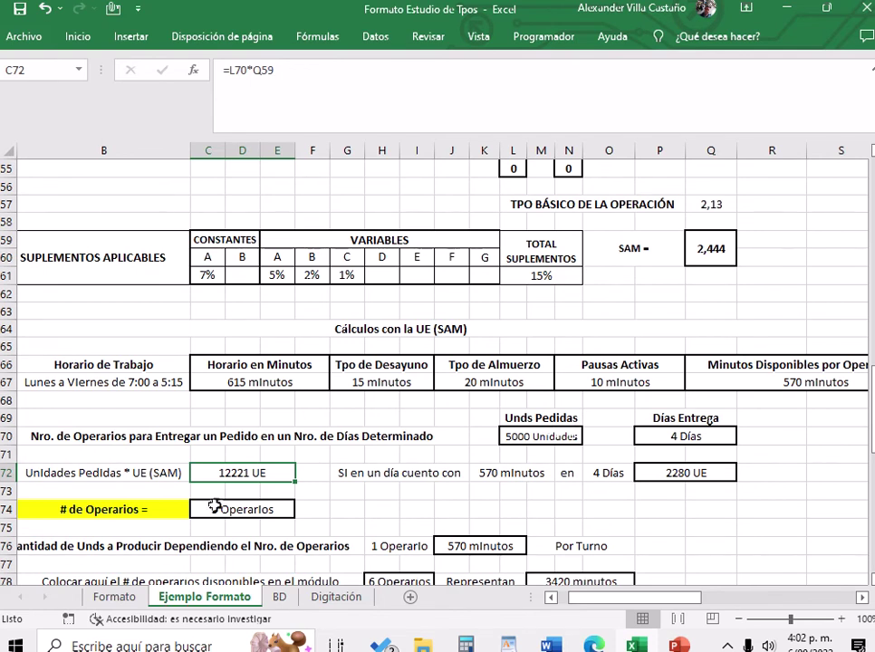
click(416, 472)
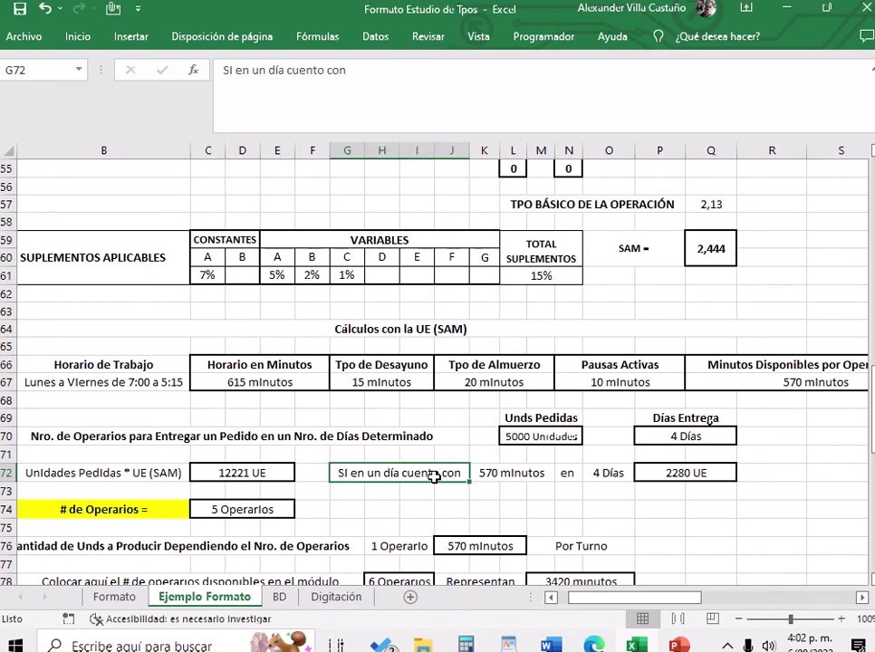
click(521, 472)
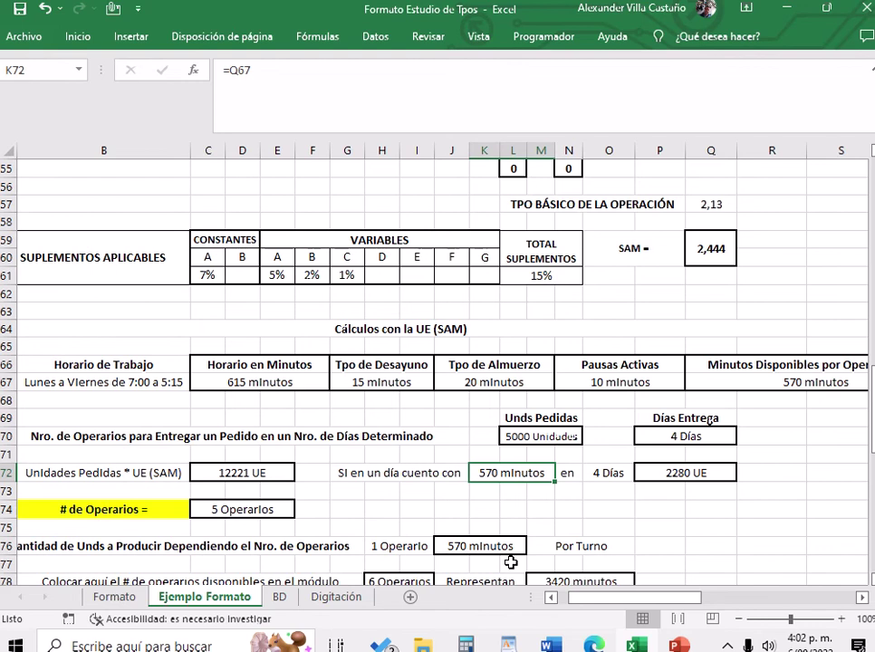
scroll(494, 513, up, 1)
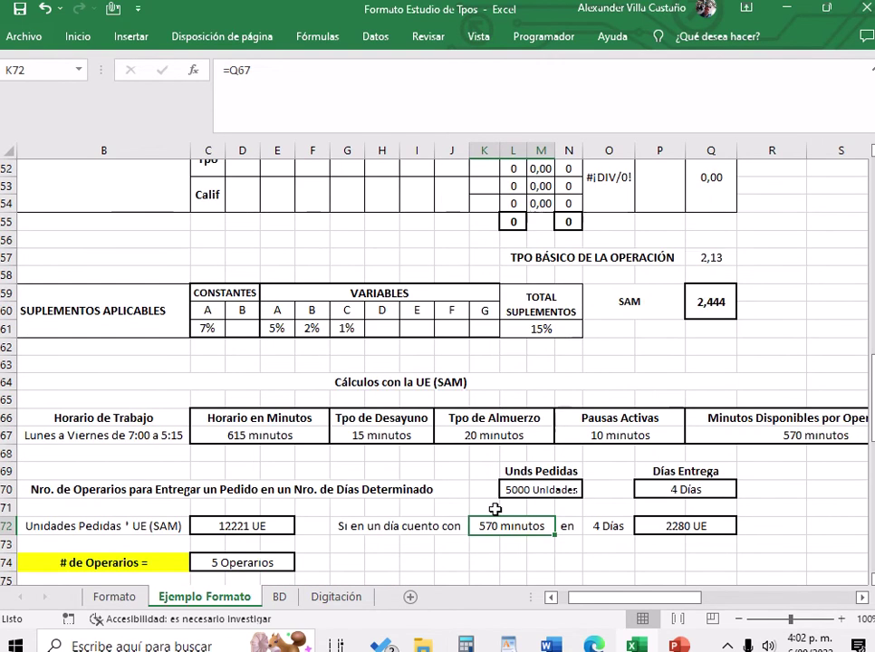
scroll(497, 509, down, 1)
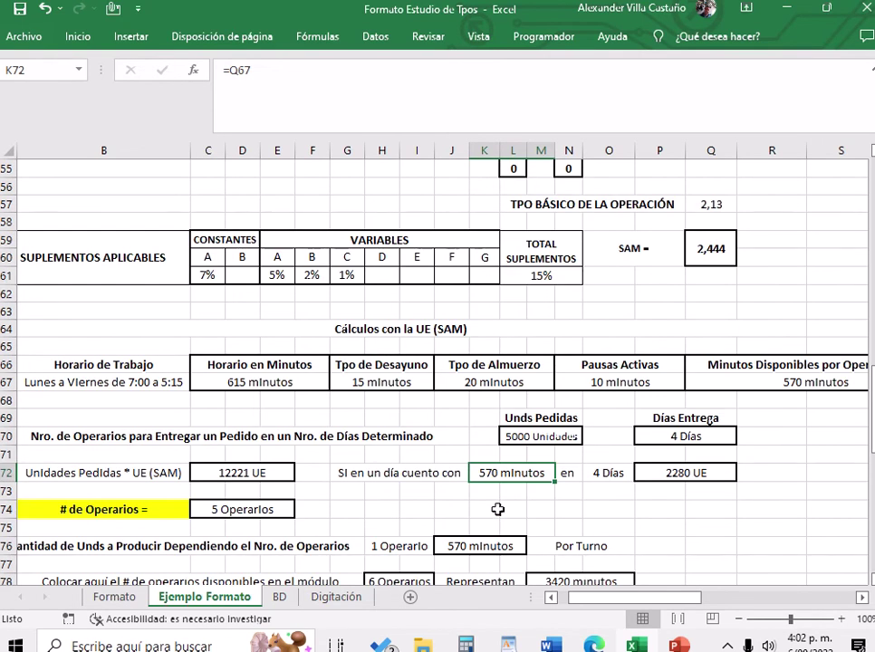
scroll(500, 508, up, 2)
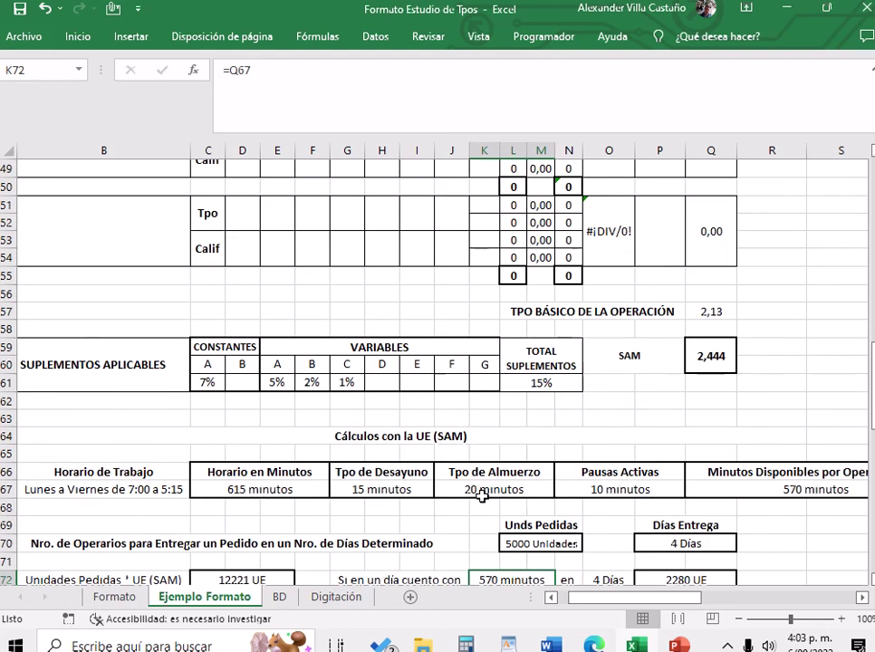
scroll(483, 495, down, 2)
scroll(482, 496, down, 1)
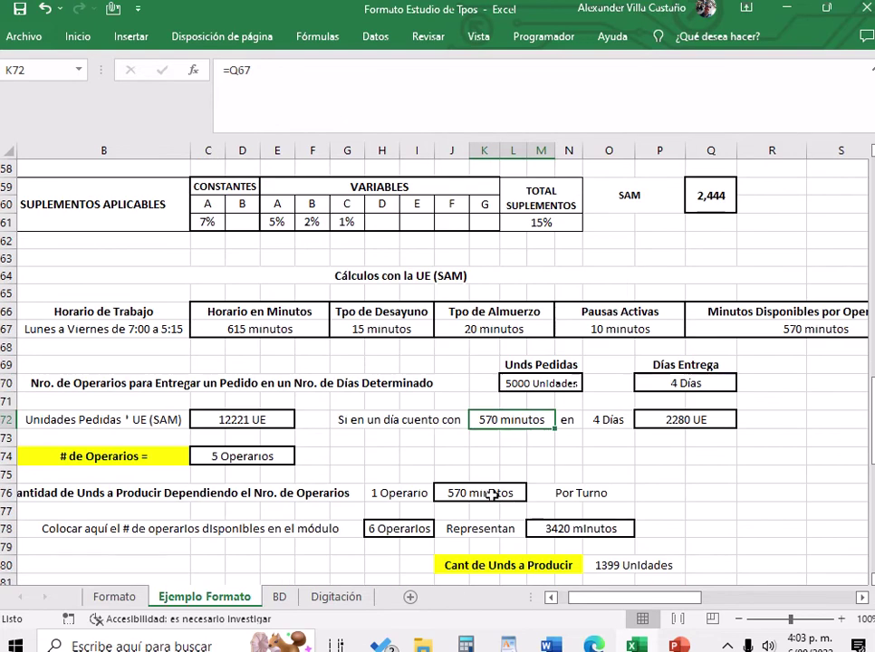
Trace how Días Entrega in P70 carries into O72 and multiplies the daily minutes in P72.
click(691, 384)
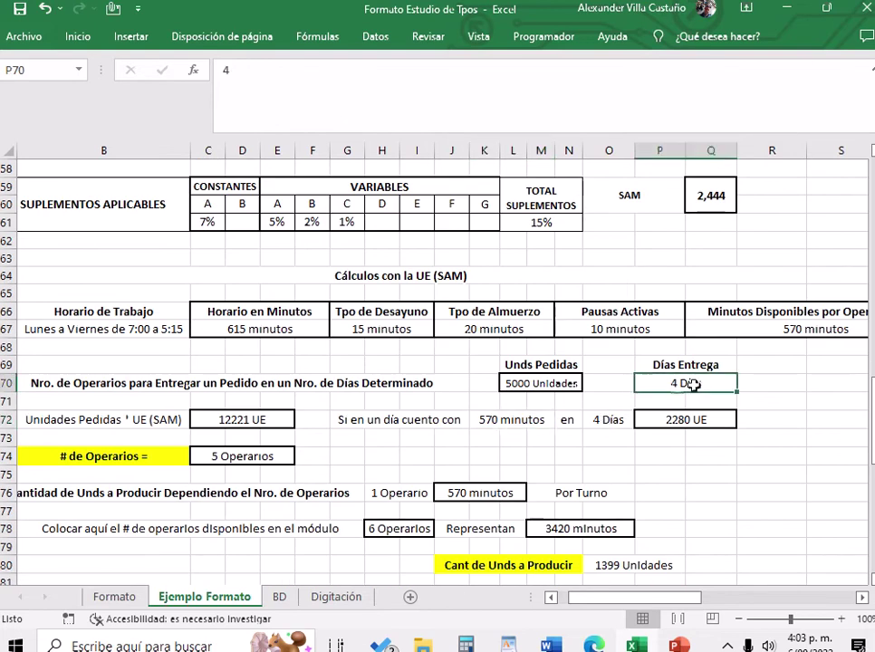
click(611, 418)
click(671, 390)
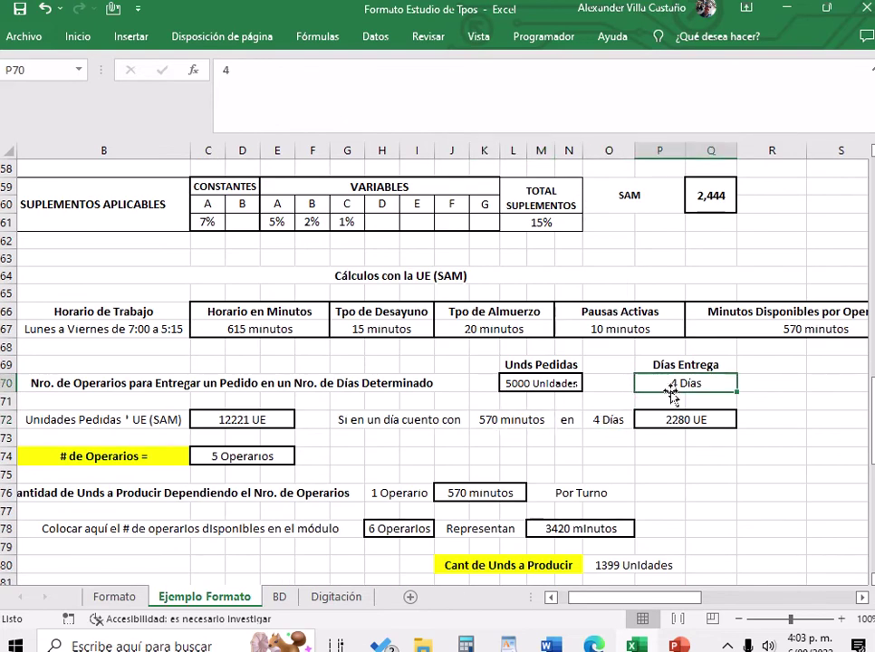
click(612, 419)
click(669, 418)
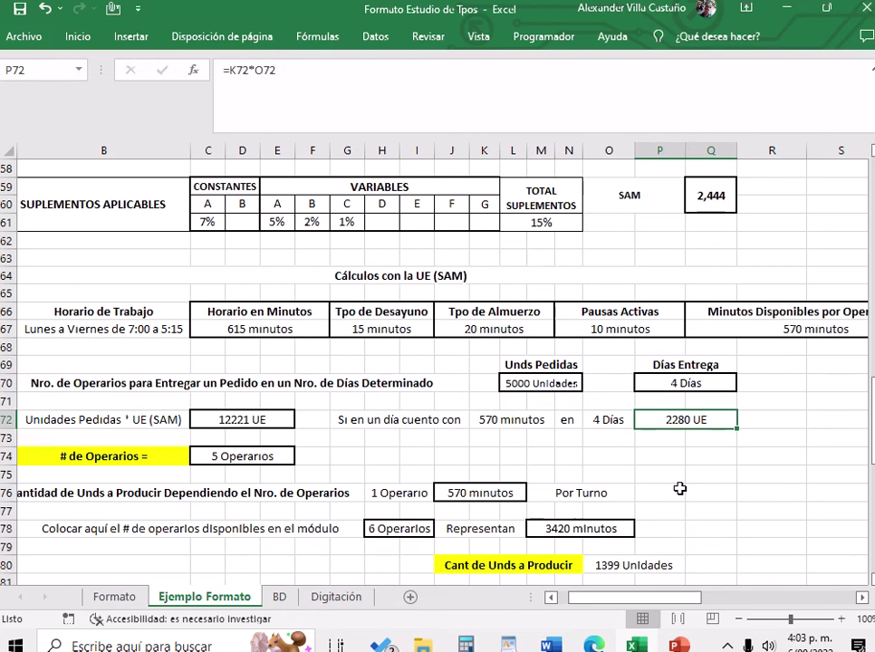
click(676, 383)
click(604, 419)
click(673, 419)
click(548, 383)
click(687, 388)
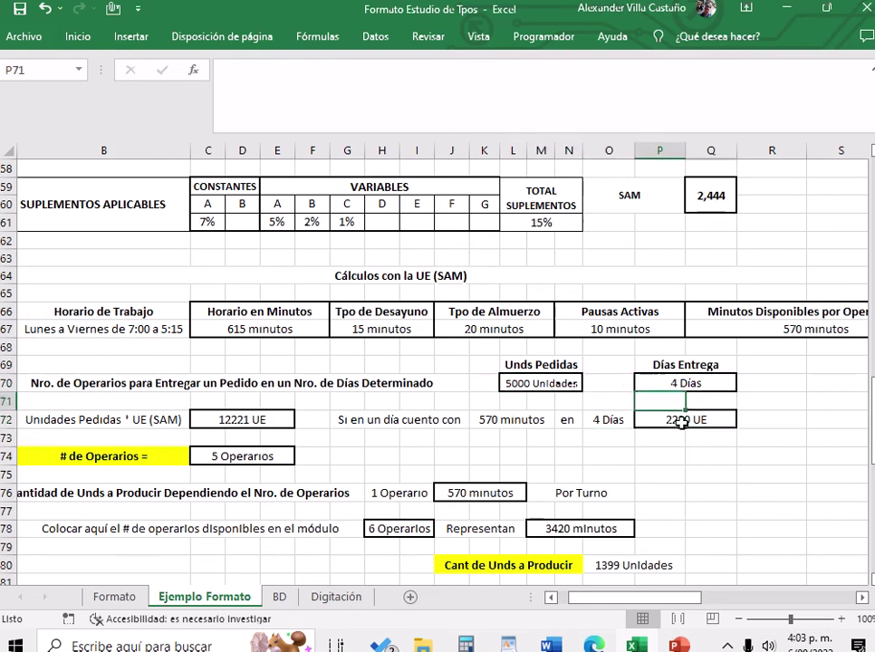
click(684, 420)
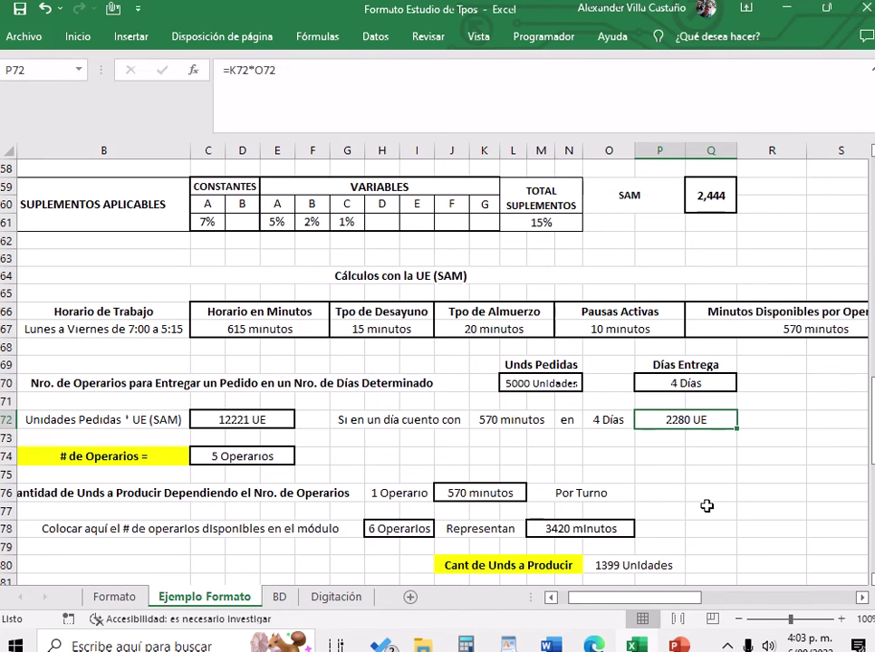
Examine the # de Operarios formula in C74 and its references to the required UE and the available UE.
click(274, 455)
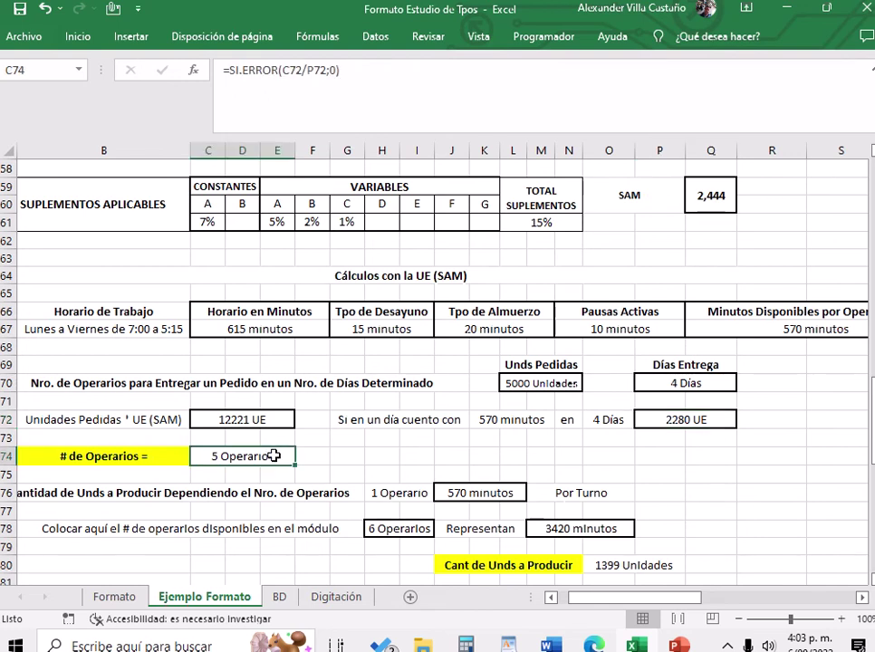
click(285, 70)
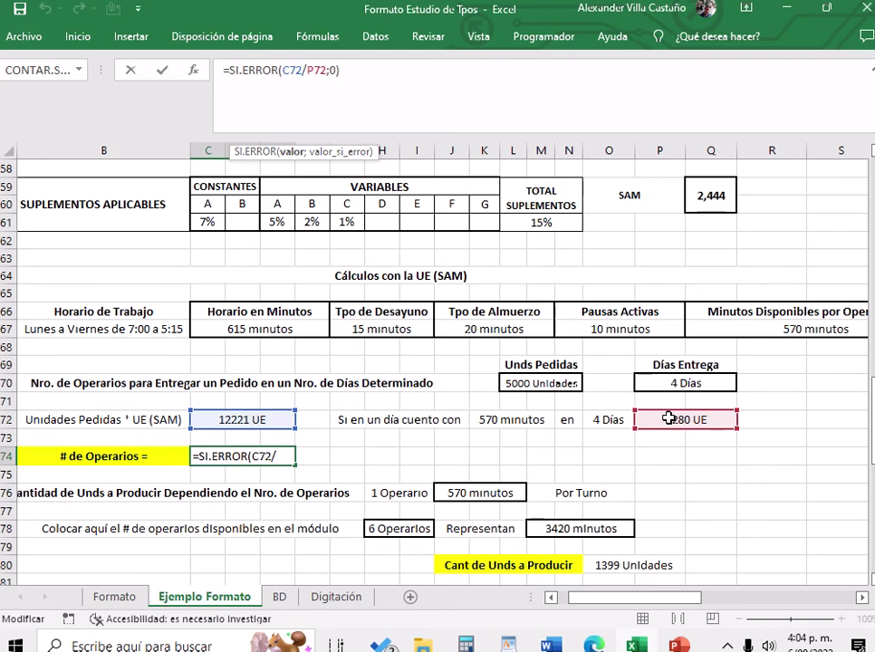
key(Return)
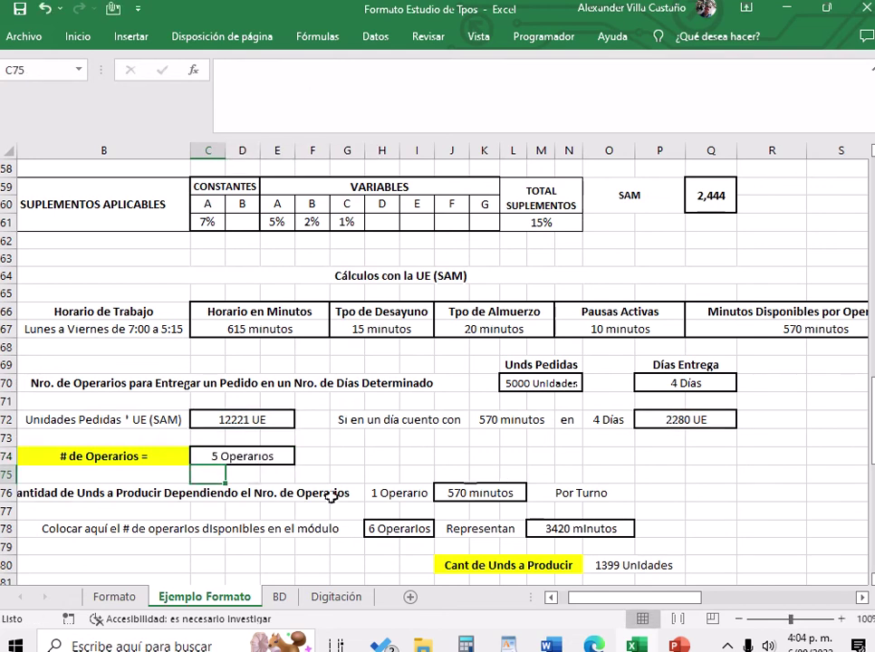
click(272, 455)
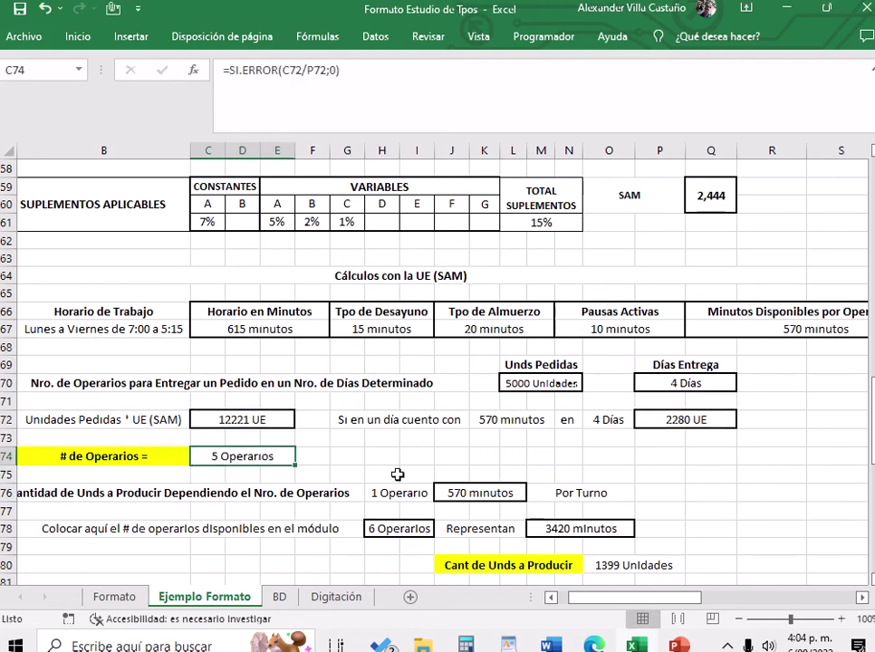
scroll(397, 475, up, 1)
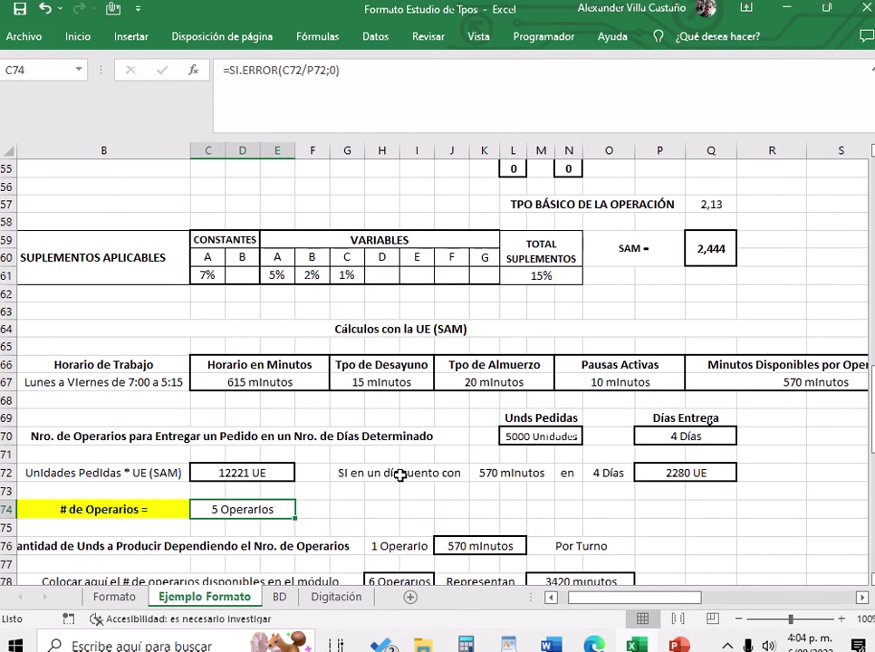
scroll(399, 475, down, 1)
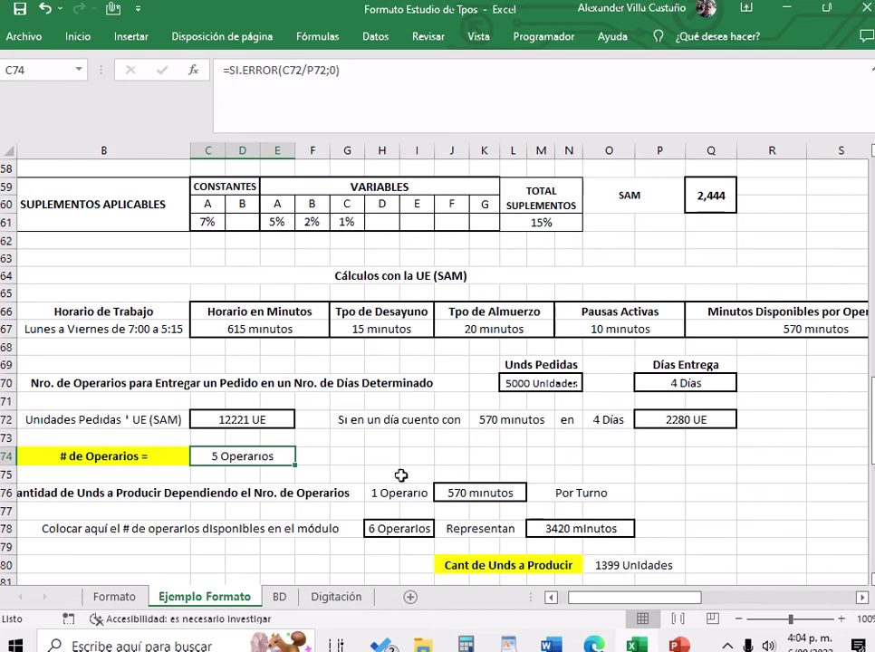
click(446, 460)
click(456, 437)
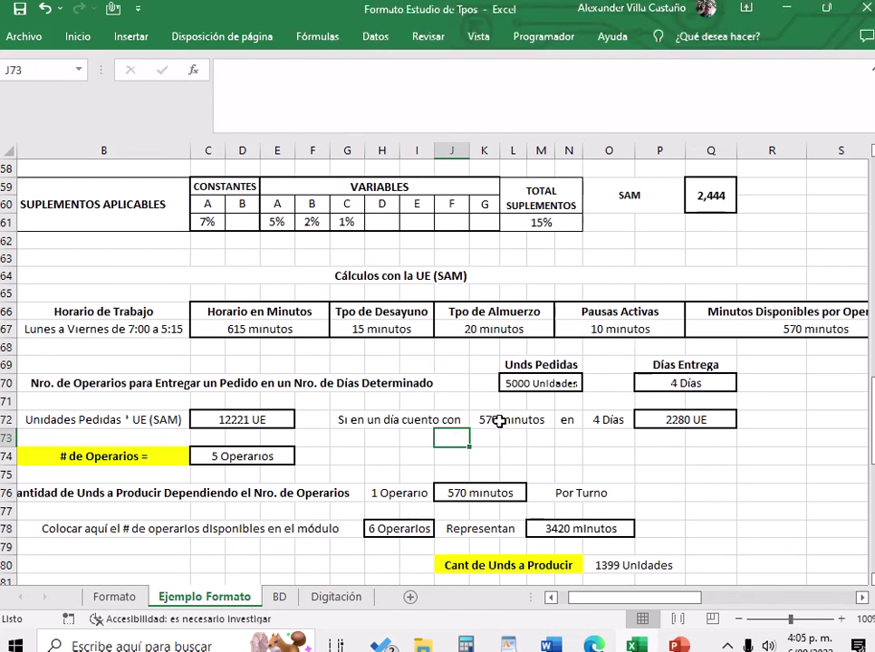
Trace the single-operator shift minutes in J76 back to the Minutos Disponibles por Operario entry in the work schedule table.
scroll(499, 422, down, 3)
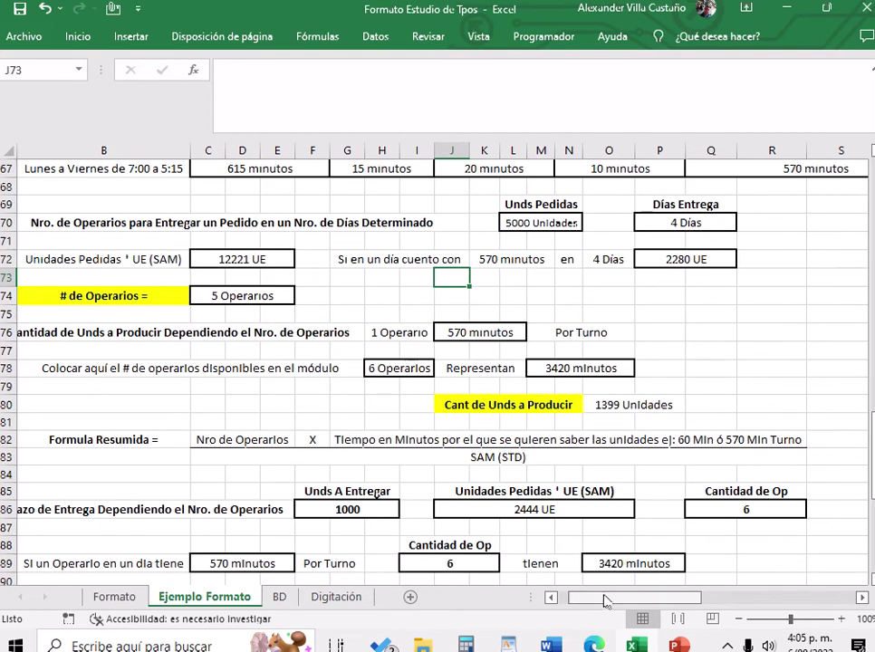
drag(605, 600, 562, 597)
scroll(545, 504, down, 1)
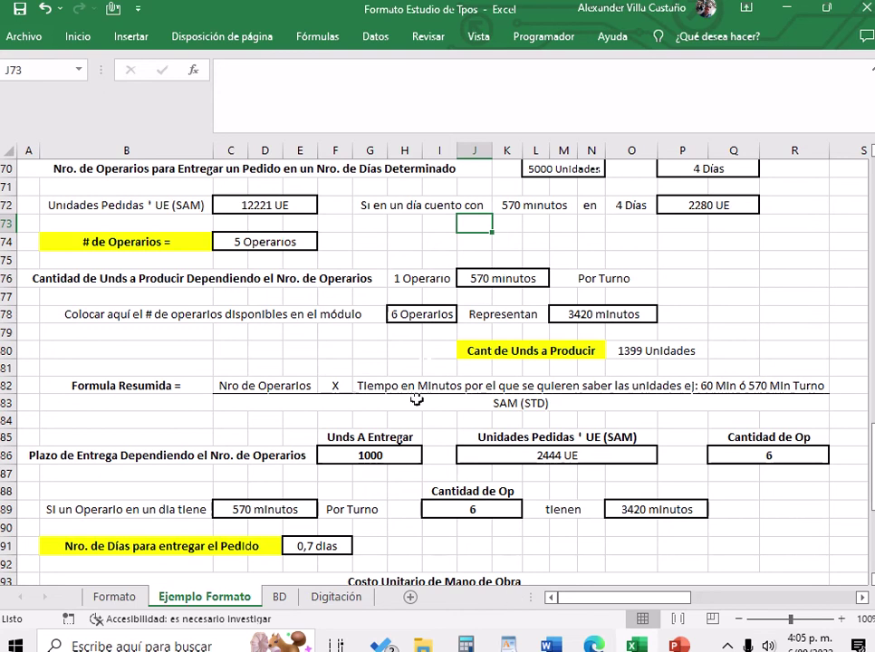
click(443, 285)
click(504, 280)
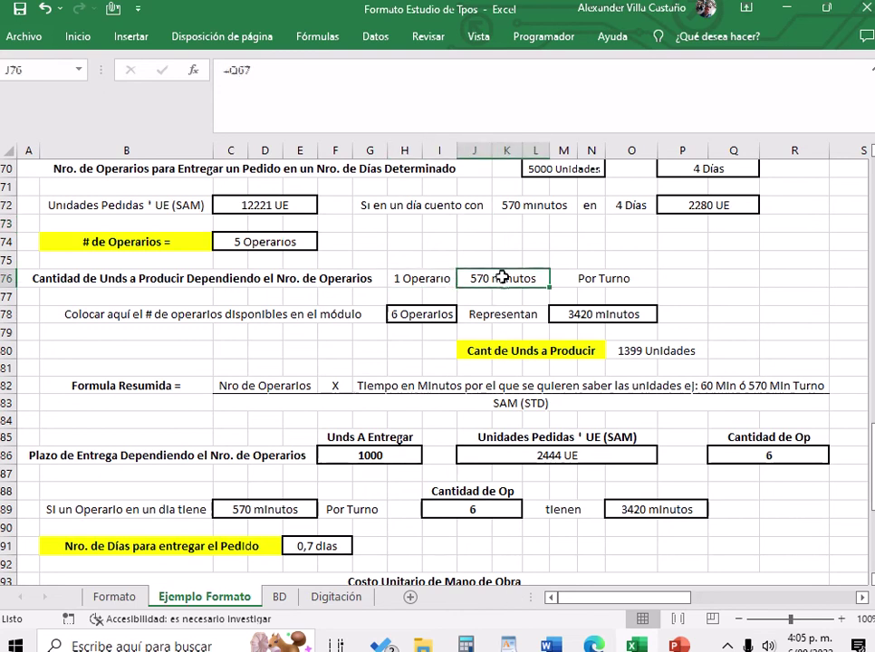
scroll(534, 382, up, 3)
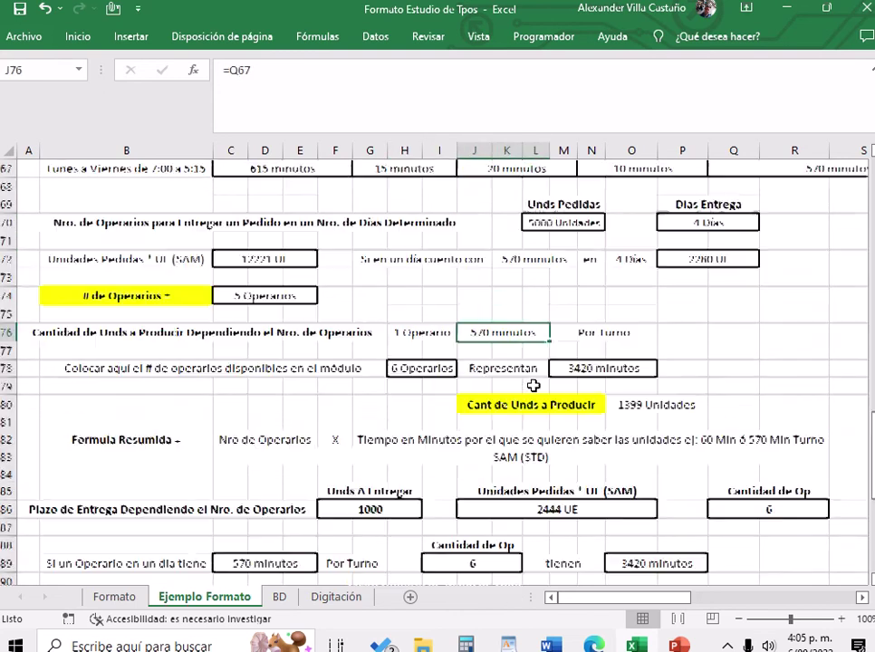
scroll(532, 385, down, 1)
scroll(532, 386, down, 1)
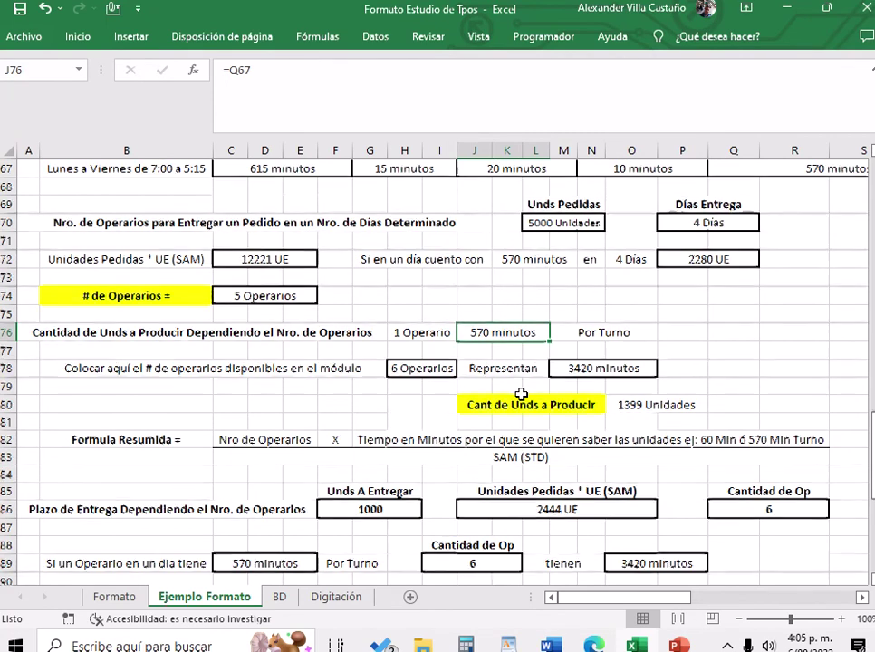
scroll(521, 394, up, 1)
scroll(520, 394, down, 1)
scroll(520, 394, up, 1)
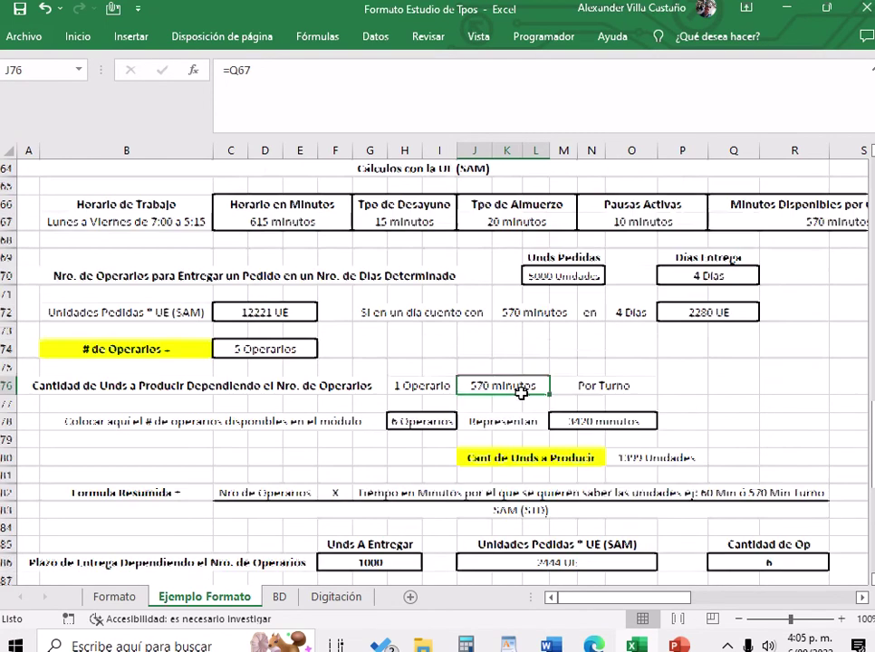
scroll(520, 394, down, 1)
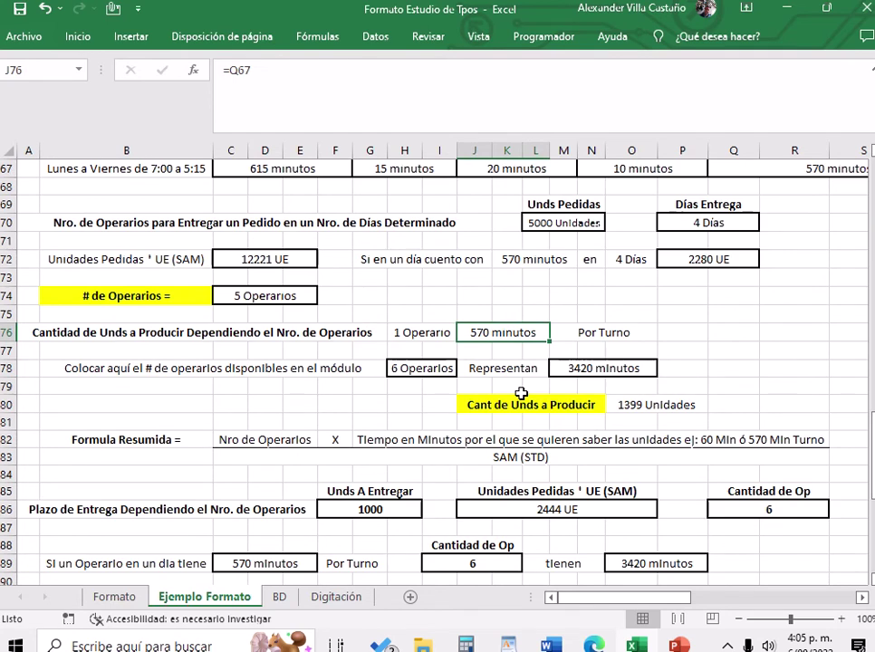
Examine the available-operators input in H78, the total minutes formula in M78 and the Cant de Unds a Producir formula in O80.
click(429, 368)
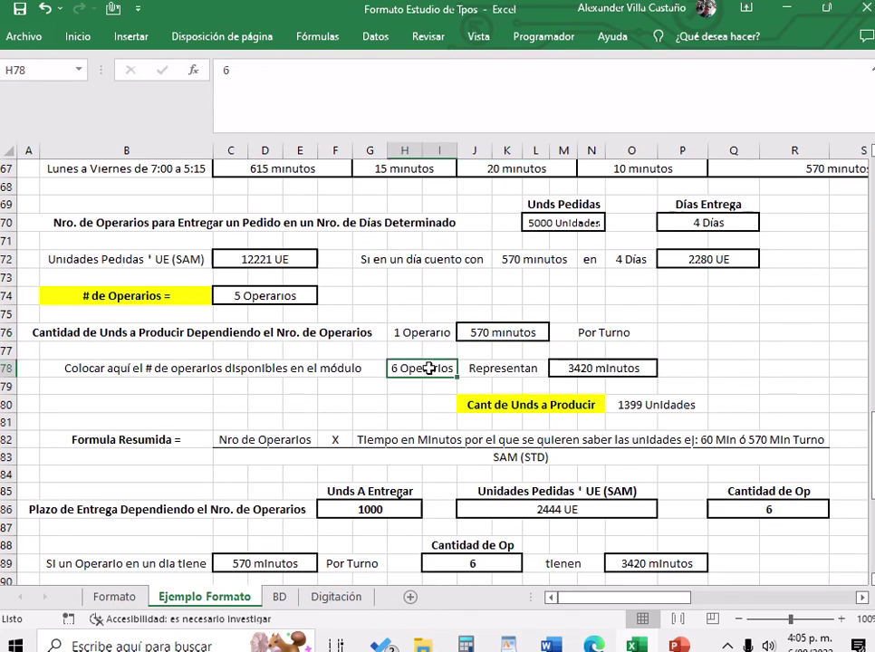
click(472, 368)
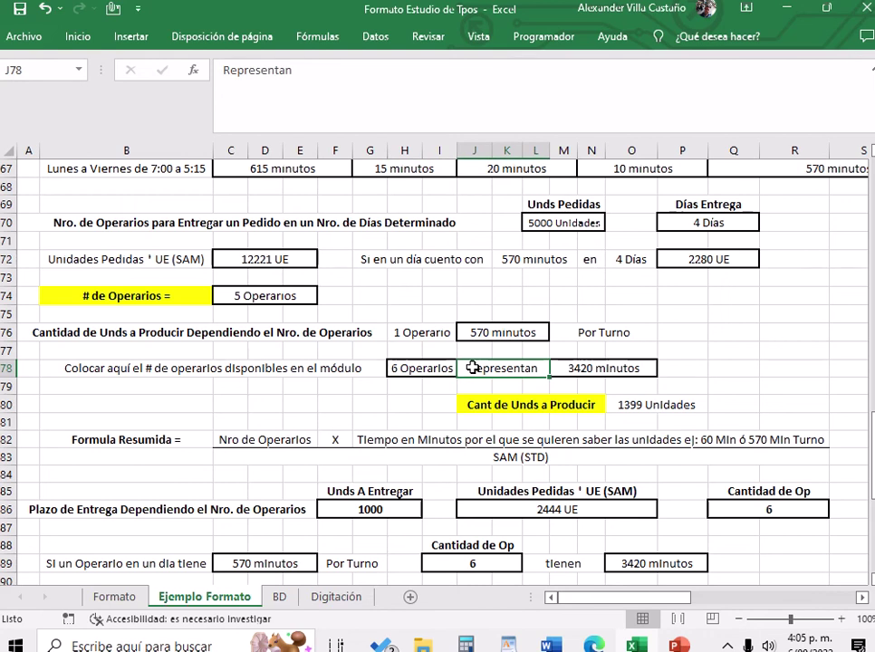
click(627, 367)
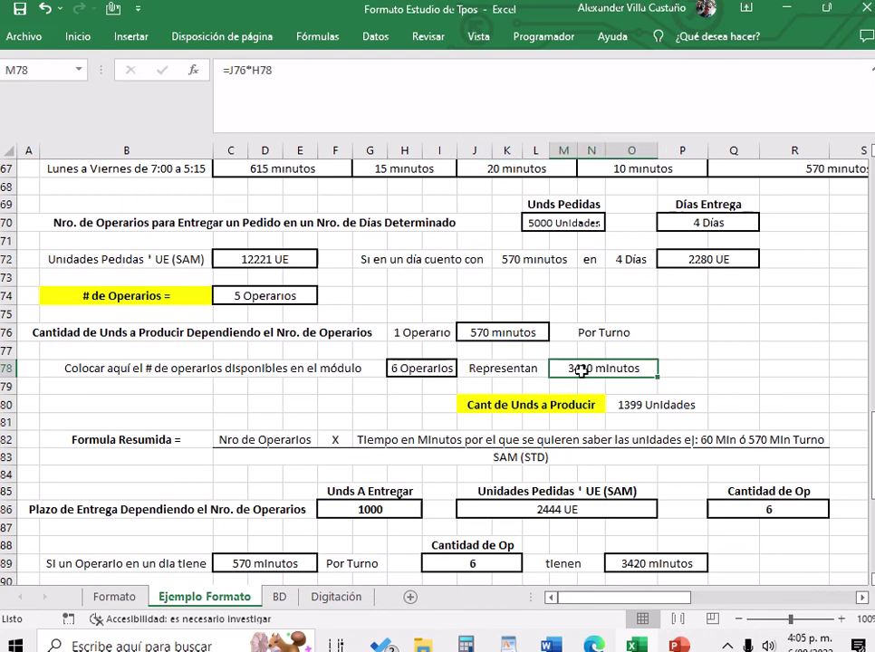
click(290, 70)
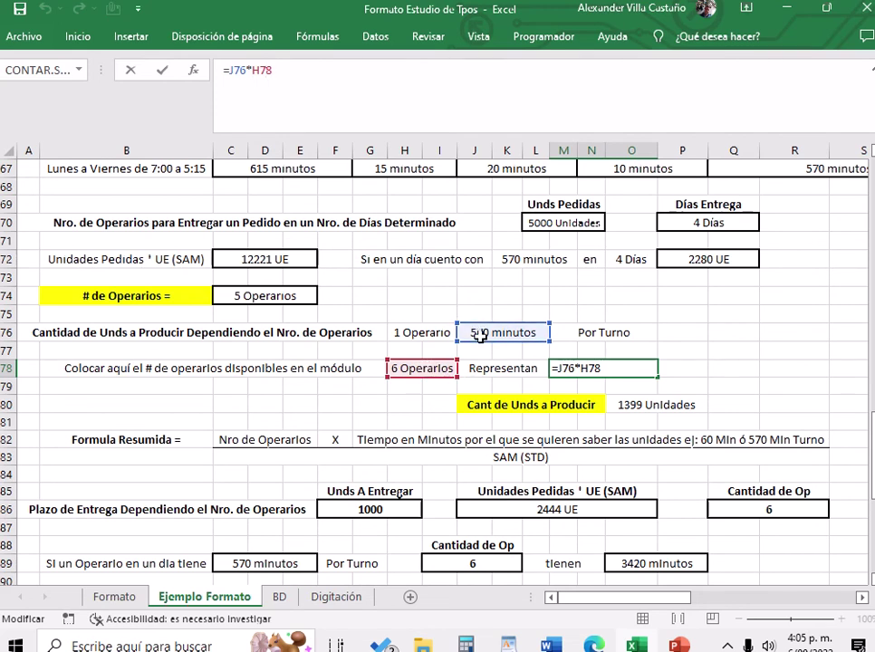
key(Return)
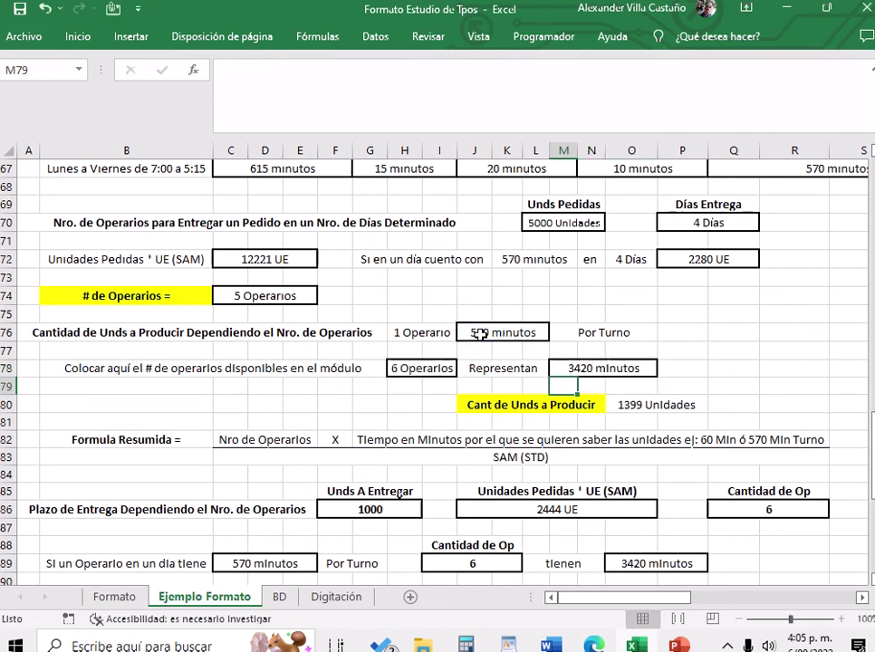
click(573, 369)
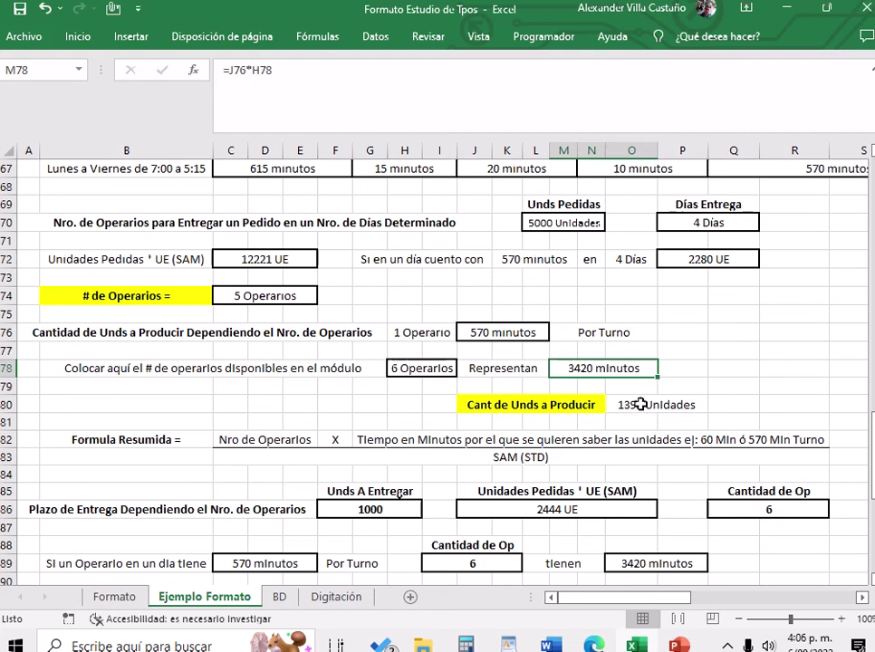
click(642, 404)
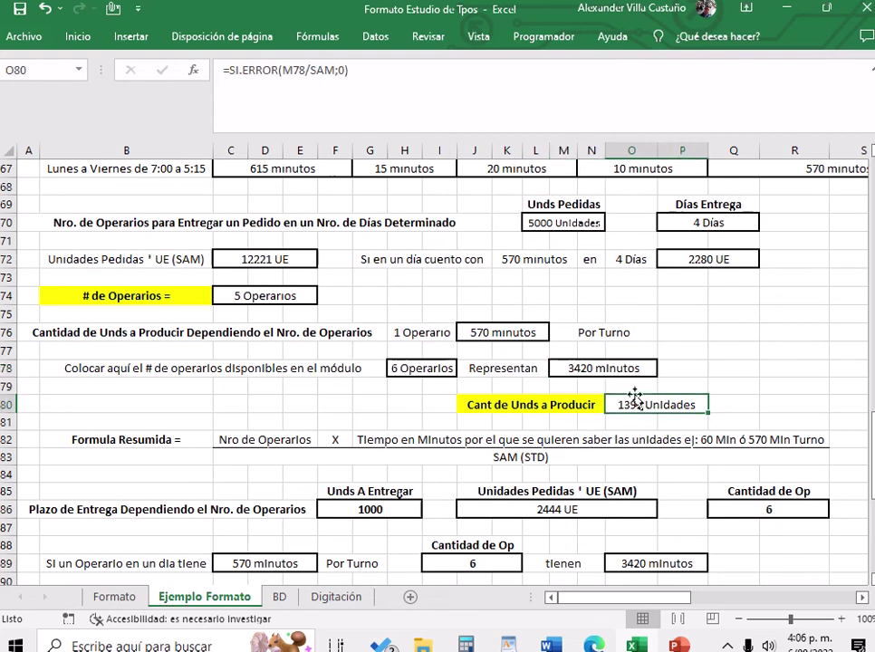
click(288, 70)
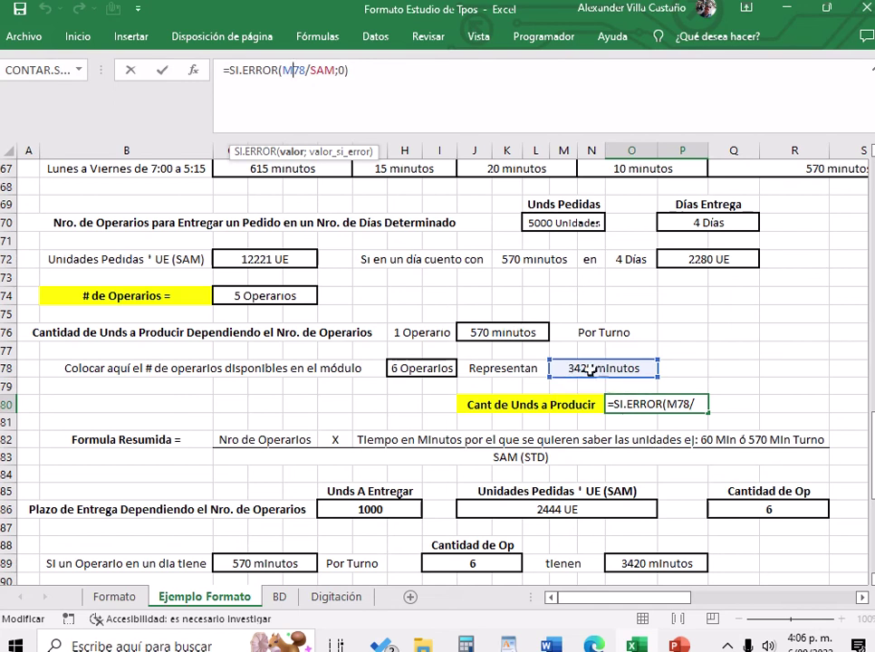
Set the number of operators available in the module in H78 to 5.
click(436, 369)
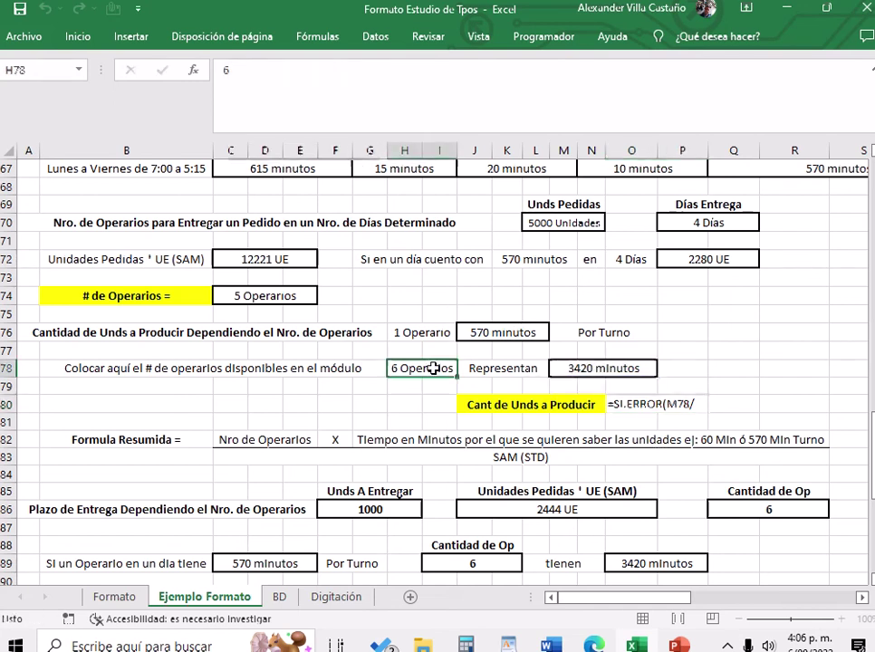
text(5)
key(Return)
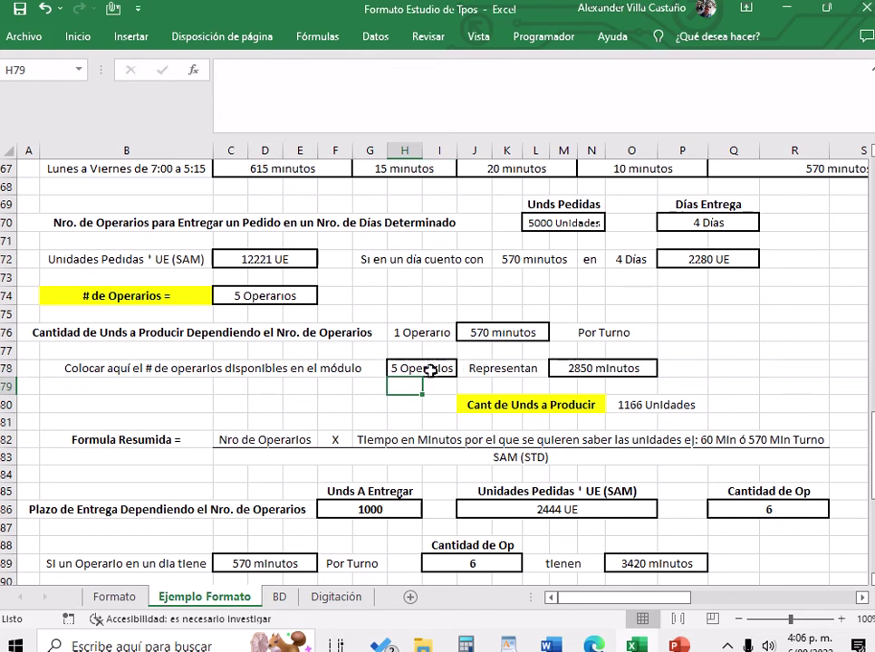
click(425, 367)
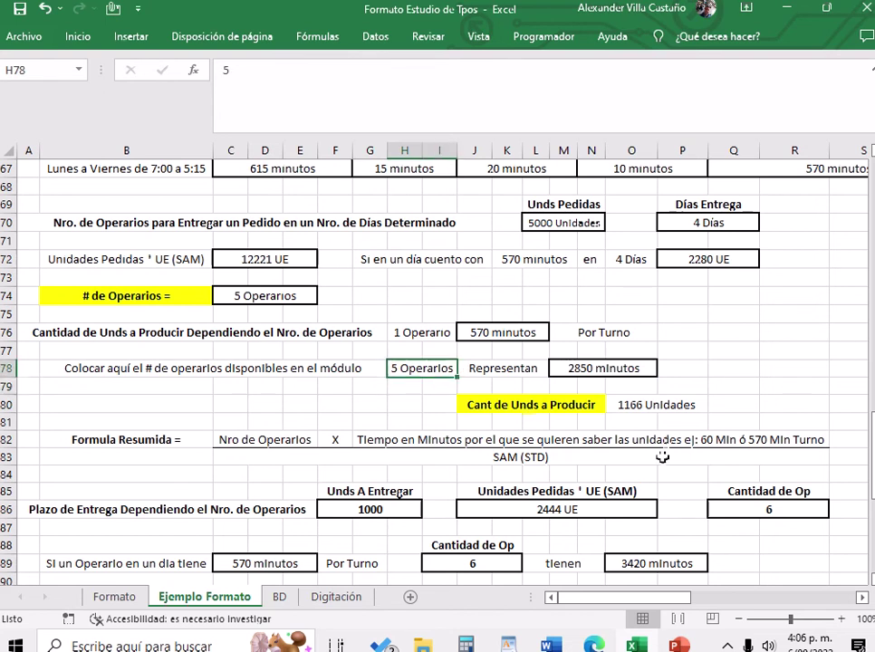
Examine how the Cant de Unds a Producir formula in O80 uses the total minutes in M78 and the SAM.
click(617, 405)
click(312, 71)
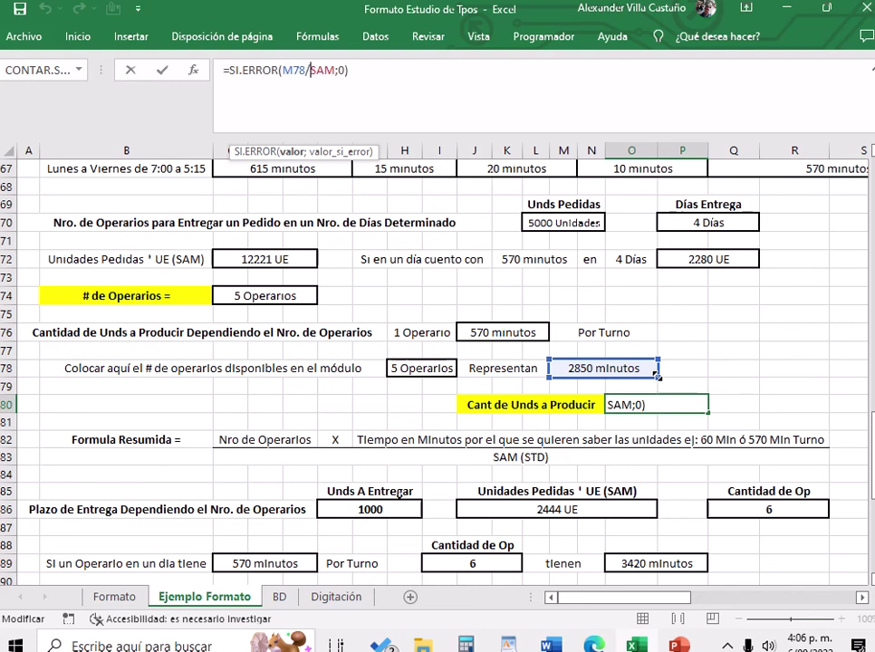
key(Return)
click(664, 400)
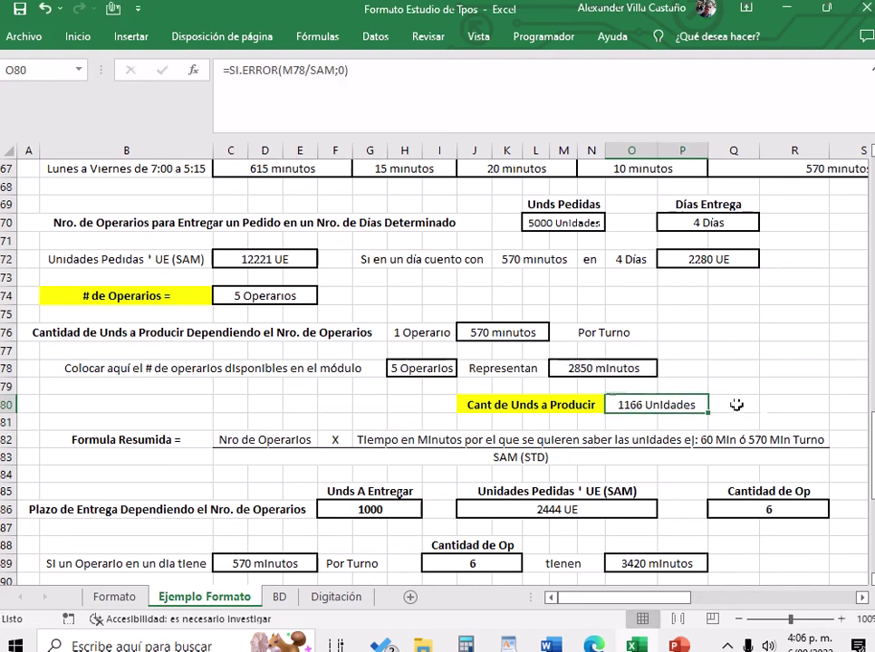
scroll(764, 409, up, 1)
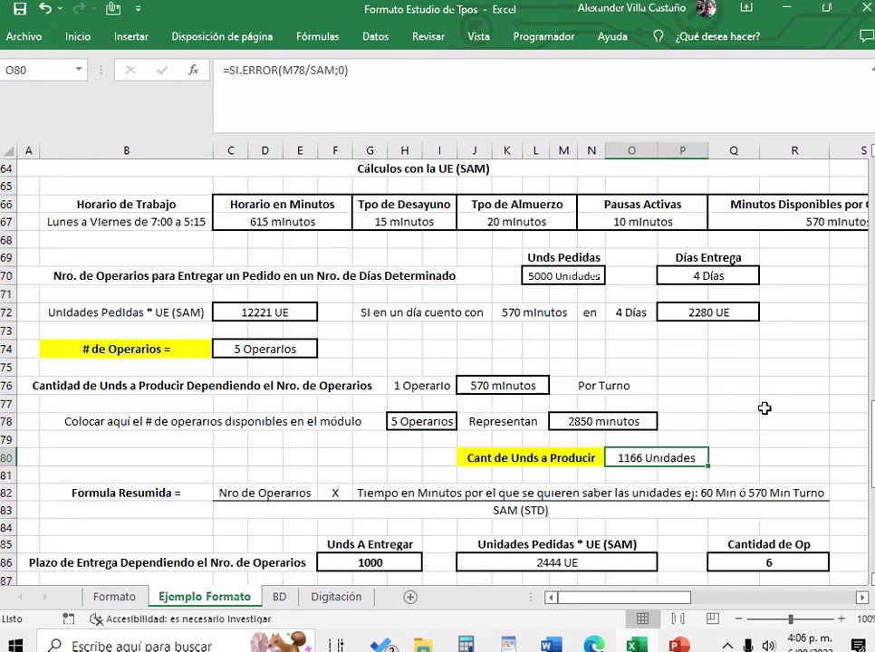
scroll(763, 408, up, 2)
scroll(763, 408, down, 4)
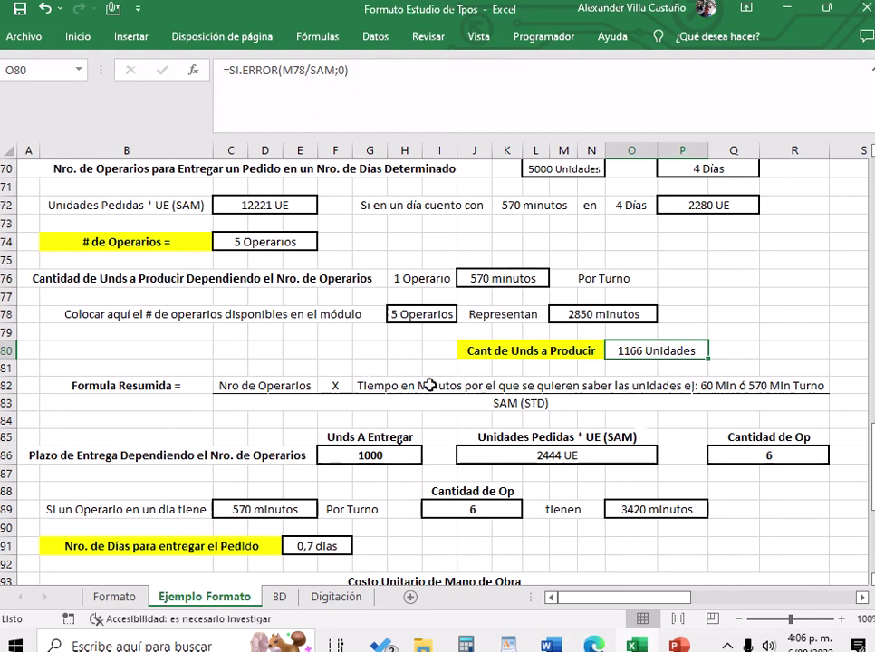
Review the operator and time terms of the Formula Resumida and set the minutes per operator in J76 to 60.
click(306, 386)
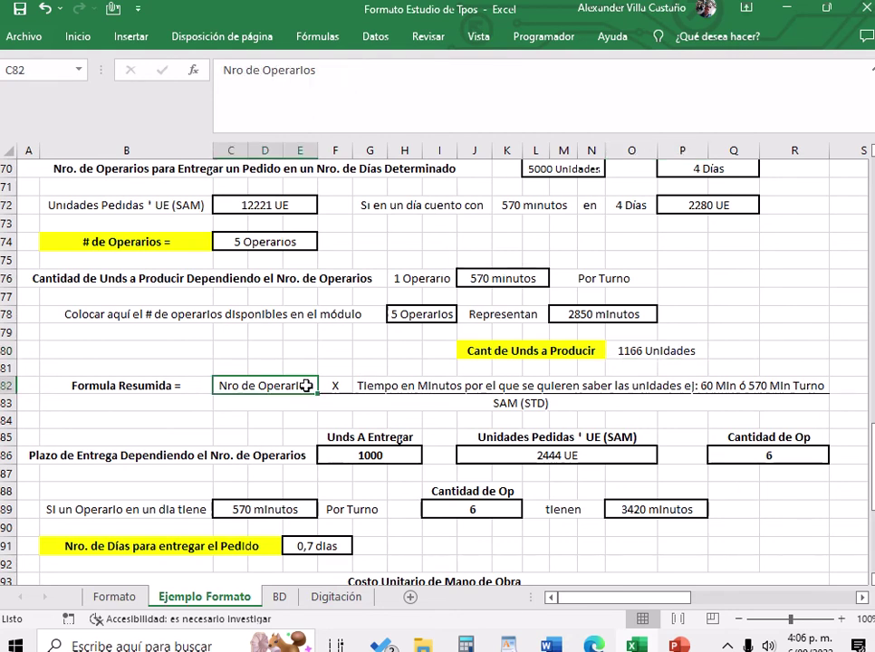
click(500, 386)
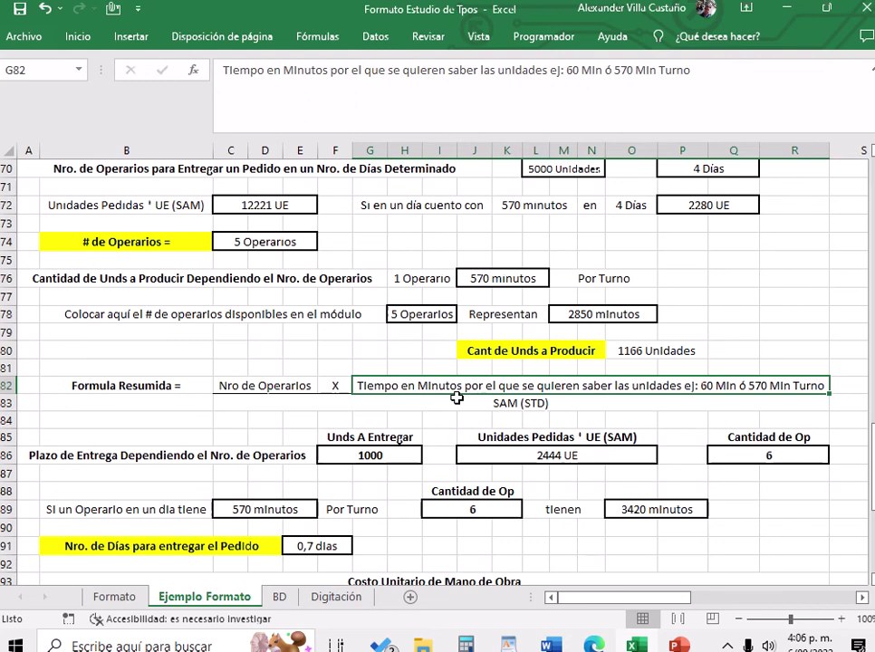
click(525, 278)
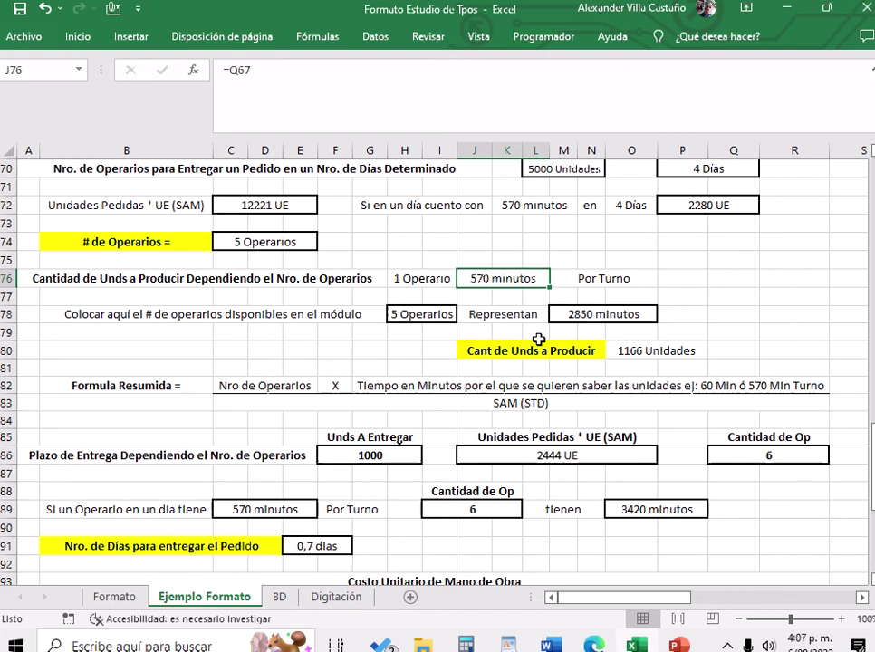
text(60)
key(Return)
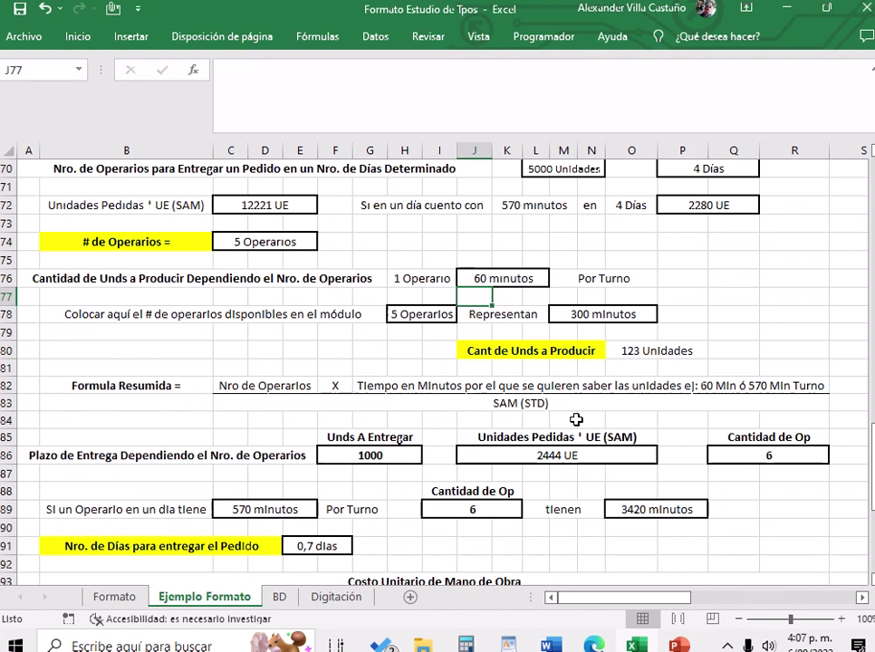
Set Unds A Entregar in F86 of the Plazo de Entrega section to 3000.
scroll(576, 420, down, 3)
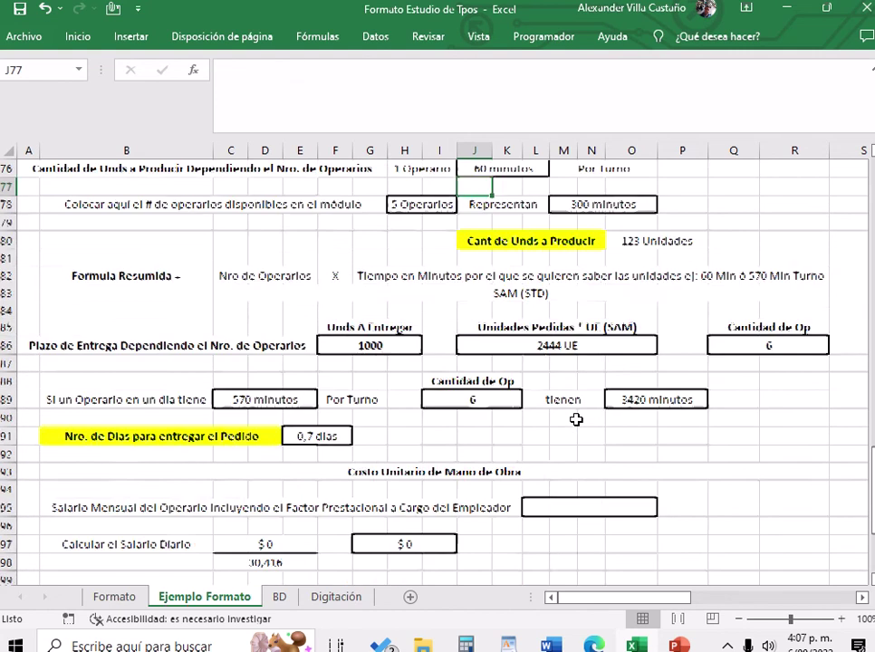
scroll(576, 420, down, 1)
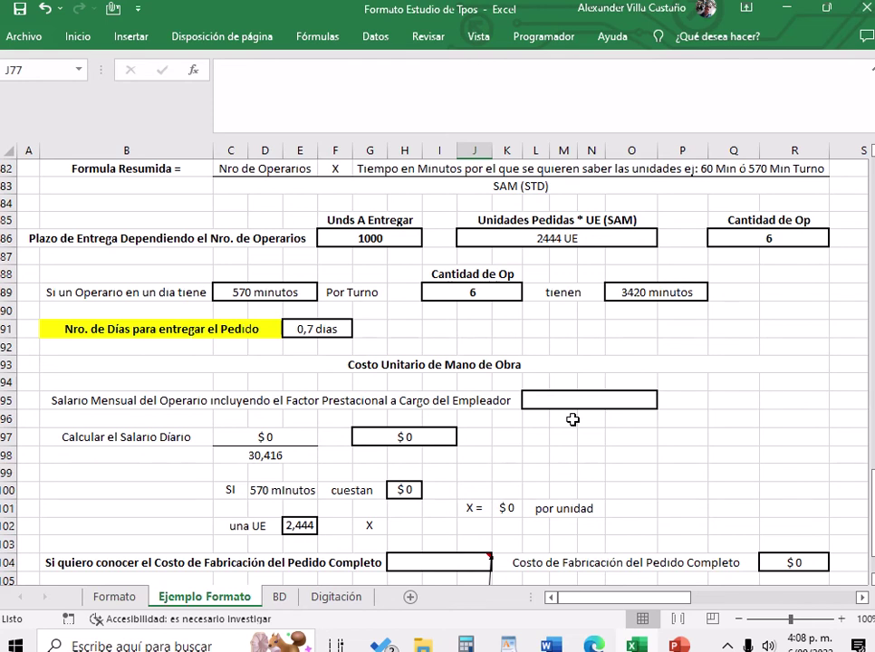
click(392, 235)
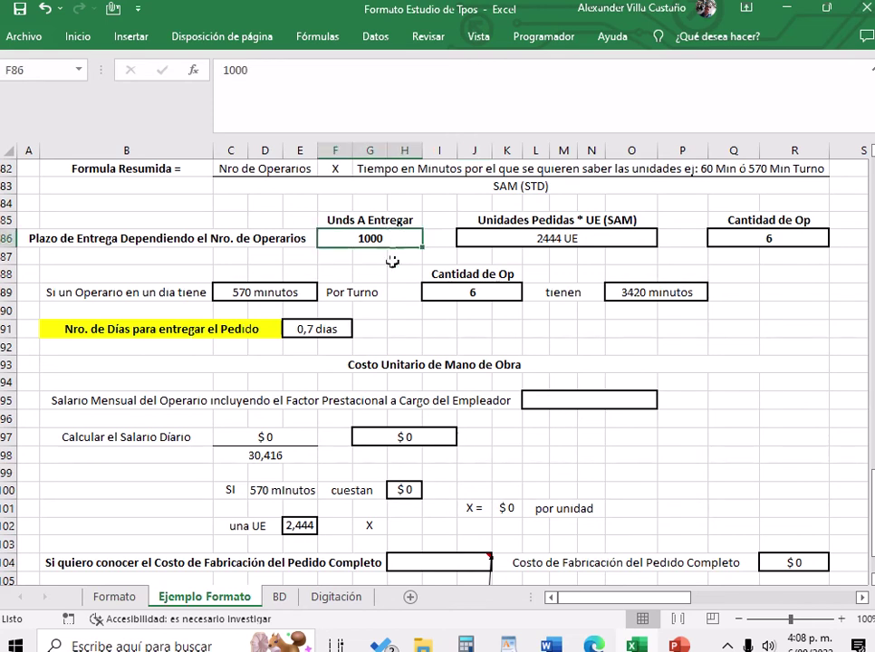
click(396, 270)
click(386, 235)
text(3000)
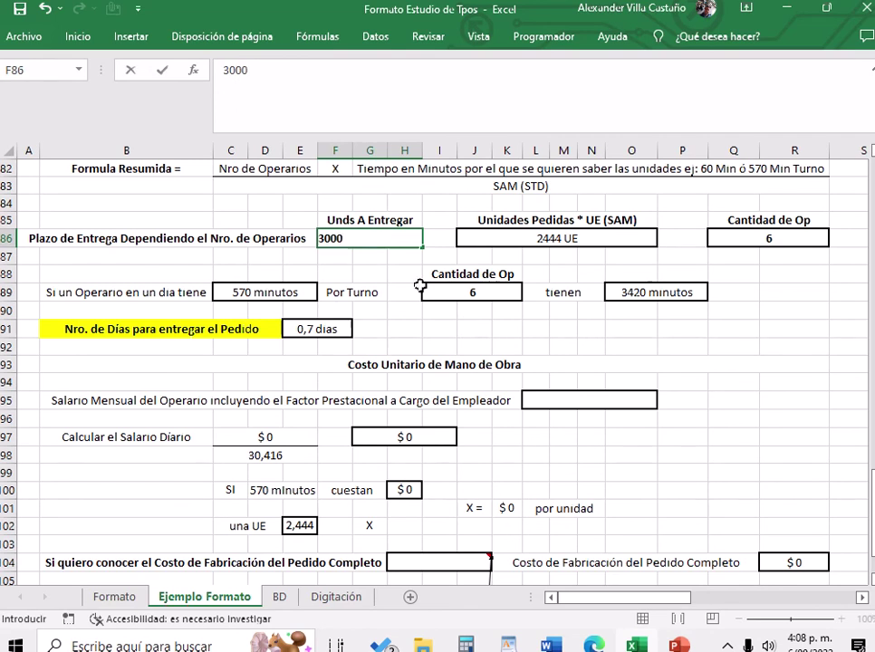
click(438, 326)
Trace the Unidades Pedidas * UE formula in J86 back to Unds A Entregar in F86 and the SAM in row 59.
click(374, 236)
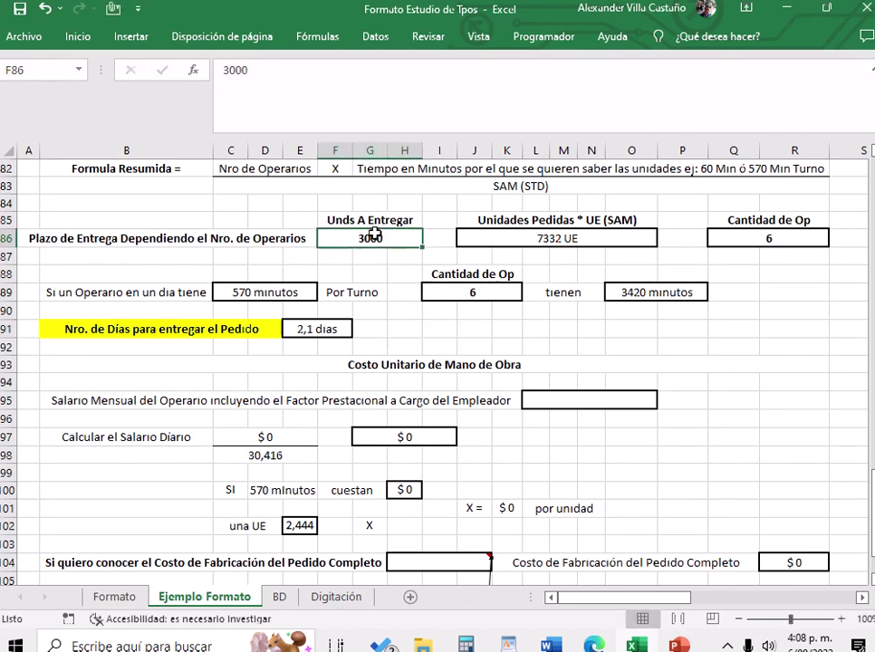
click(510, 237)
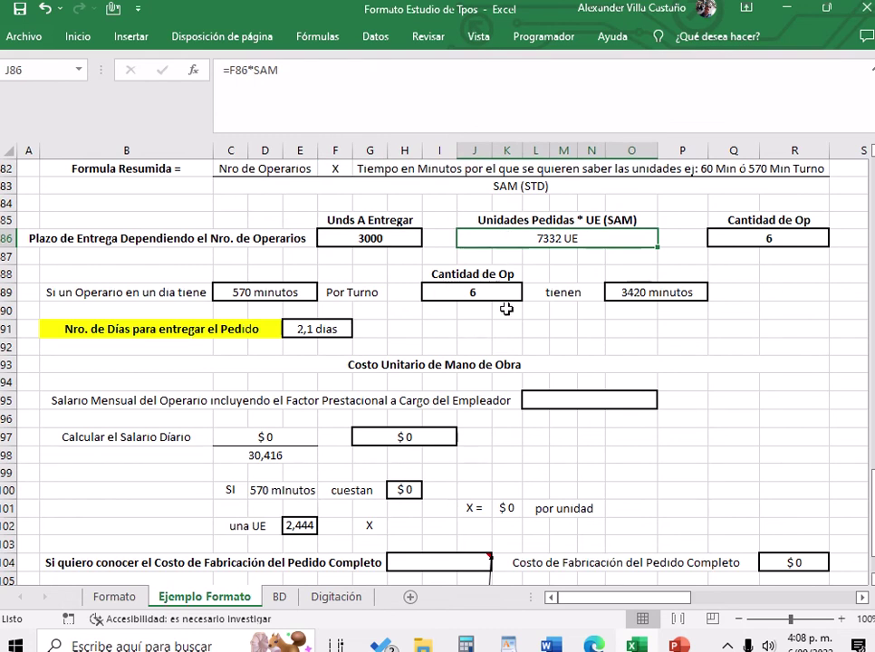
click(271, 70)
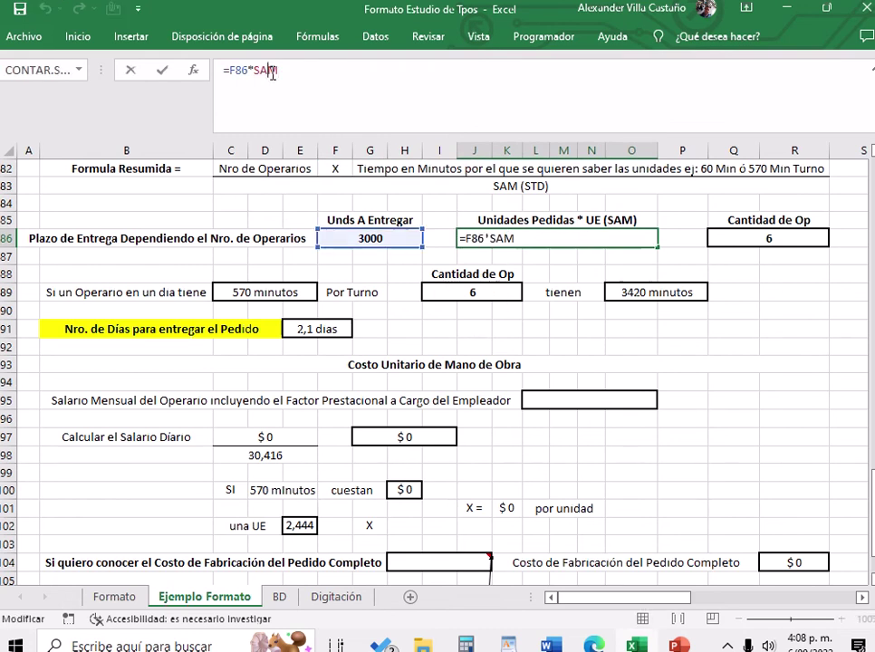
key(Return)
click(494, 238)
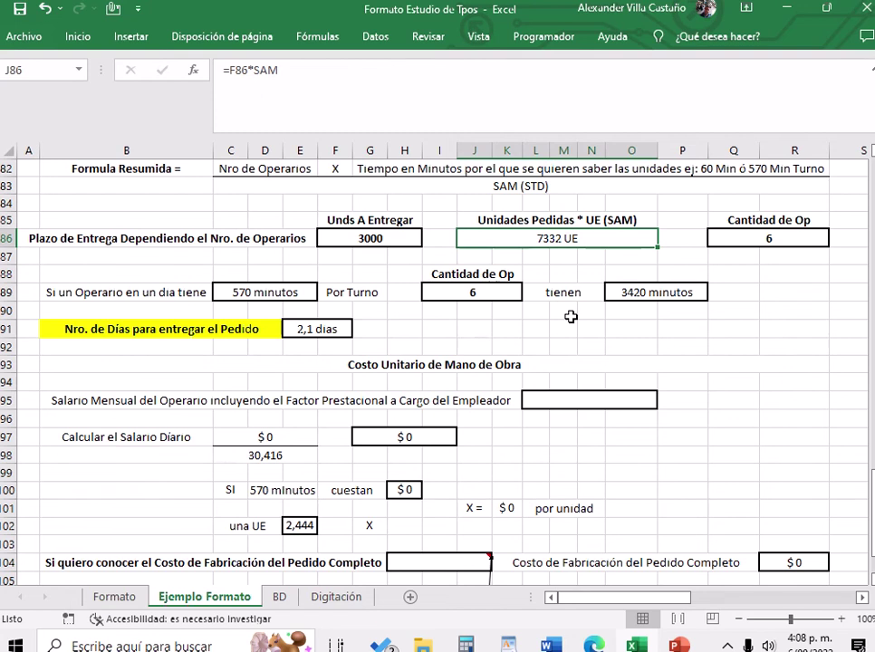
scroll(599, 347, up, 8)
scroll(599, 346, up, 3)
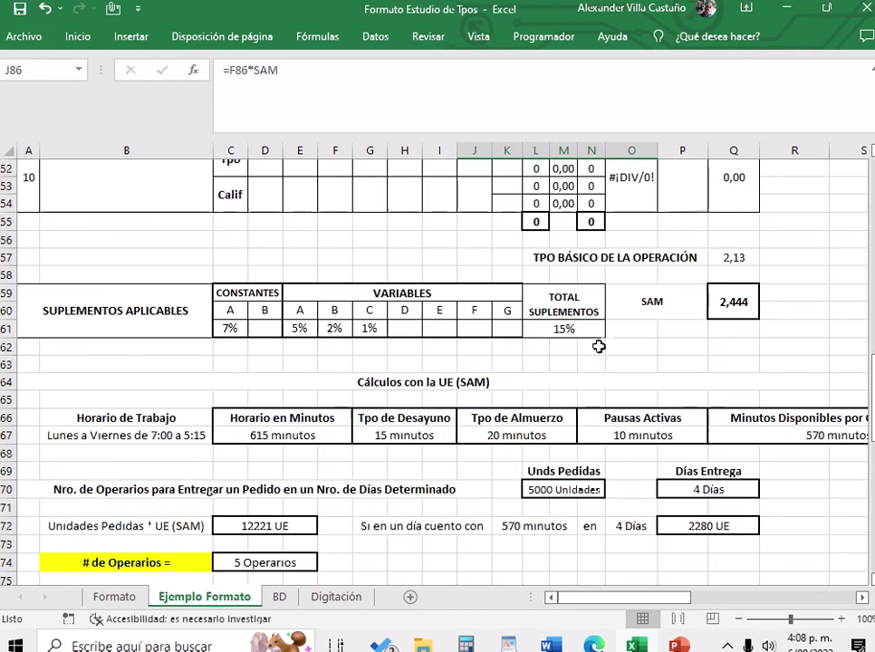
Set Cantidad de Op in Q86 of the Plazo de Entrega section to 8.
scroll(671, 313, down, 13)
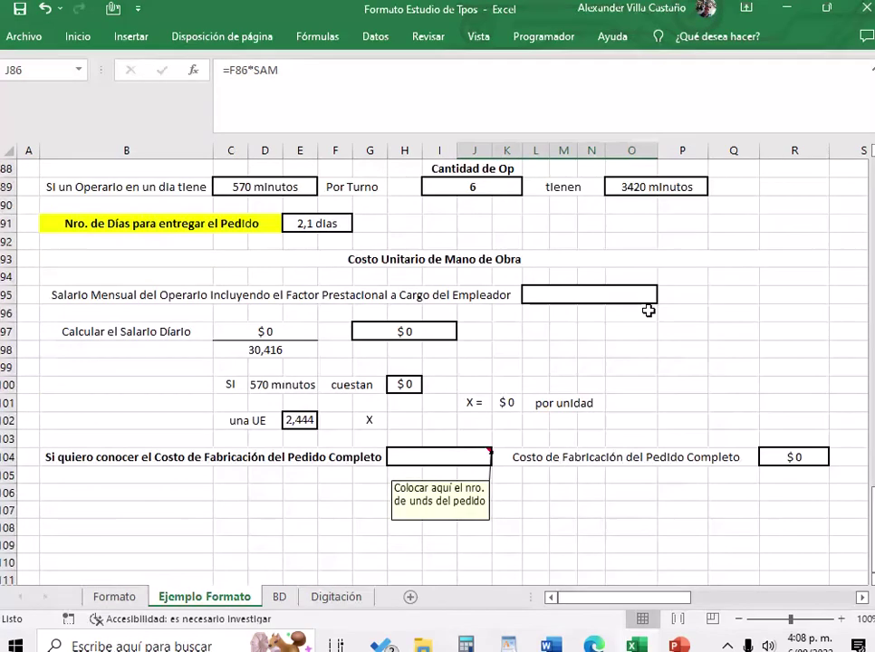
scroll(648, 311, up, 2)
scroll(674, 374, up, 1)
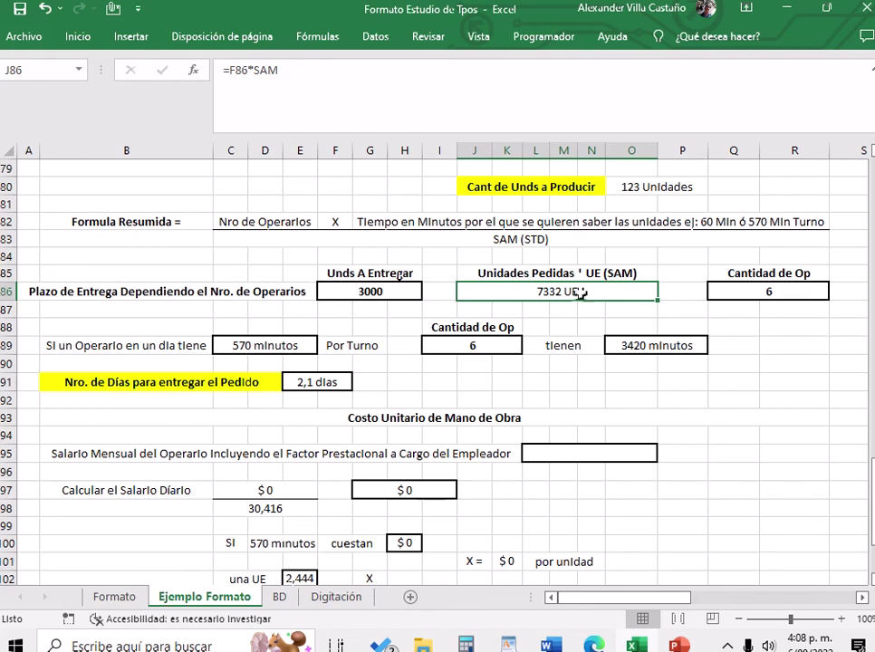
click(718, 291)
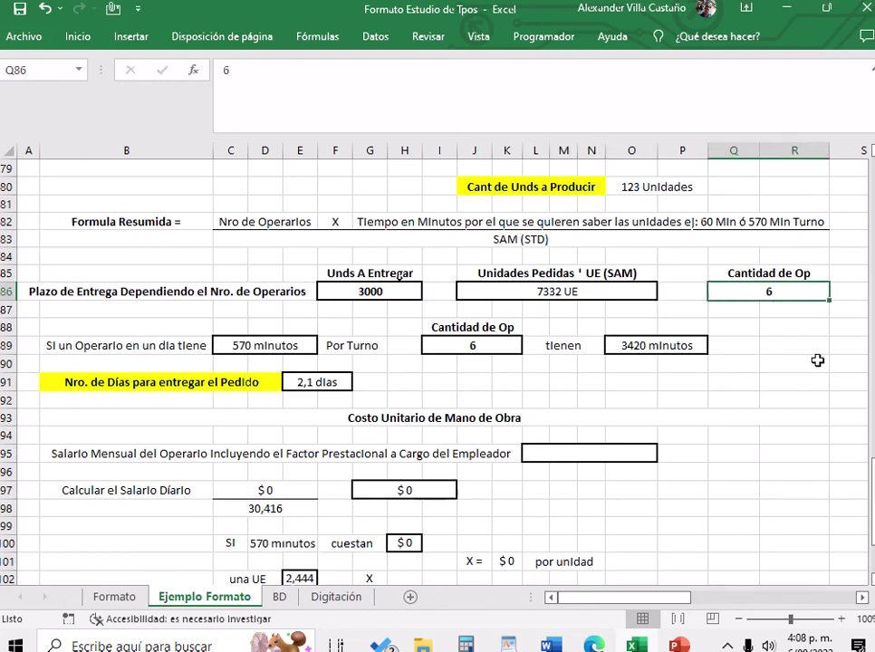
text(8)
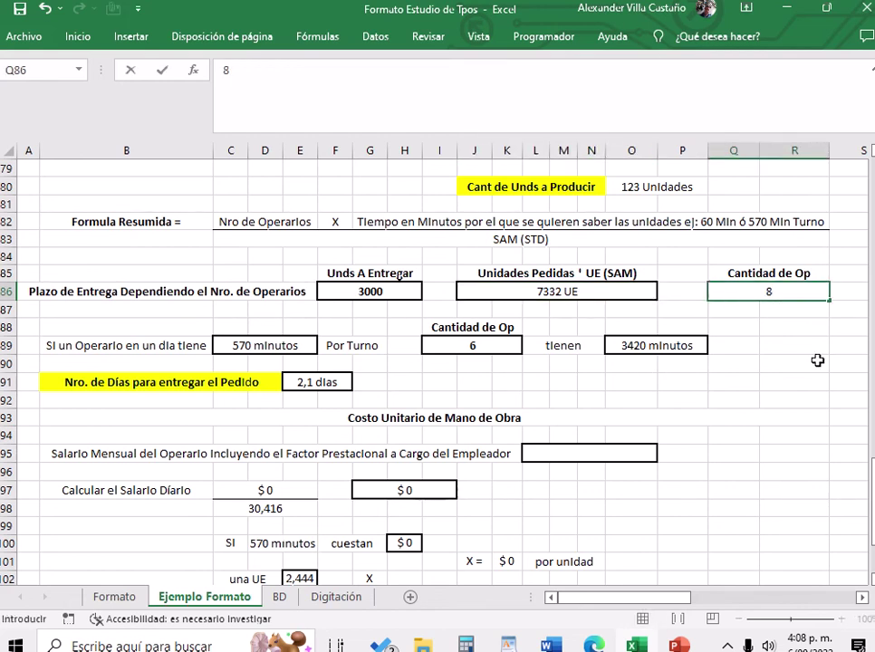
key(Return)
click(766, 277)
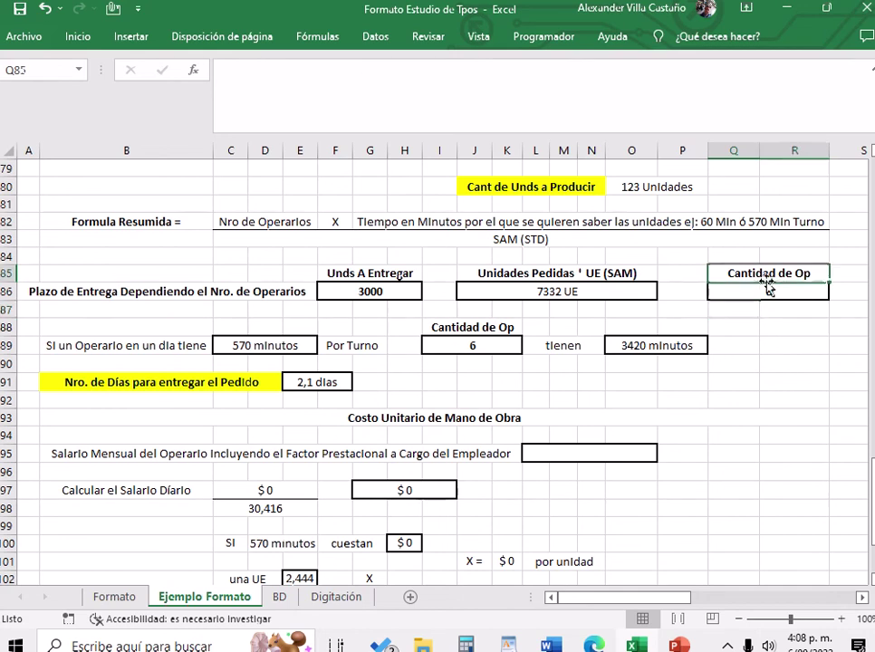
Review how J86 multiplies Unds A Entregar in F86 by the SAM, and check the minutes per operator in C89.
click(573, 292)
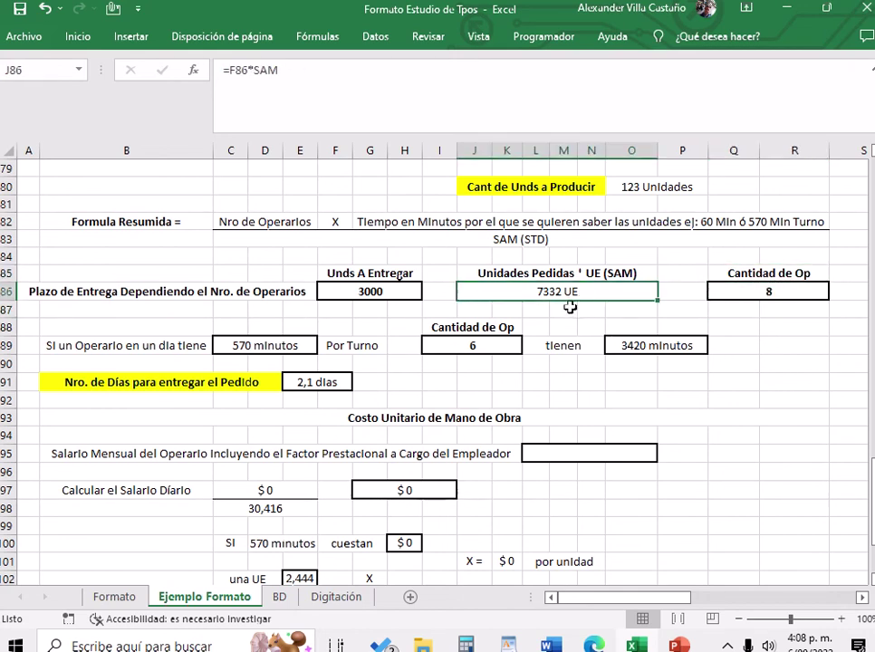
click(400, 295)
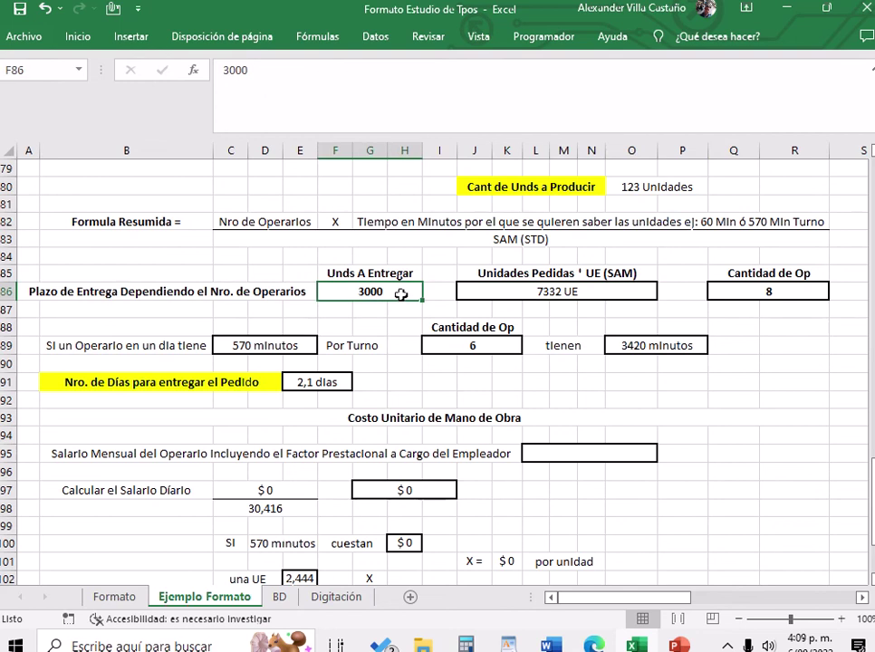
click(508, 291)
click(402, 292)
click(511, 288)
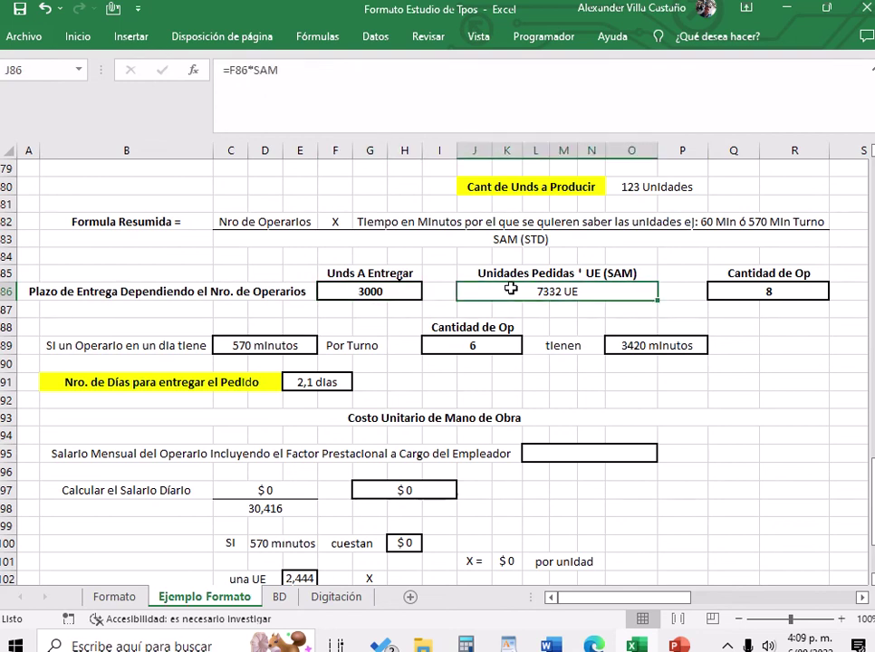
click(288, 350)
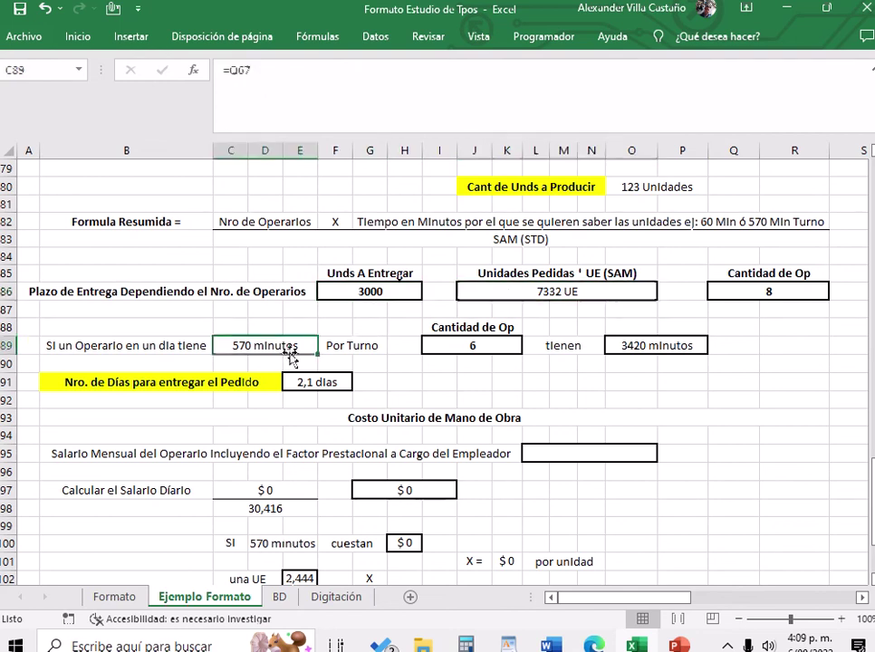
scroll(372, 356, up, 1)
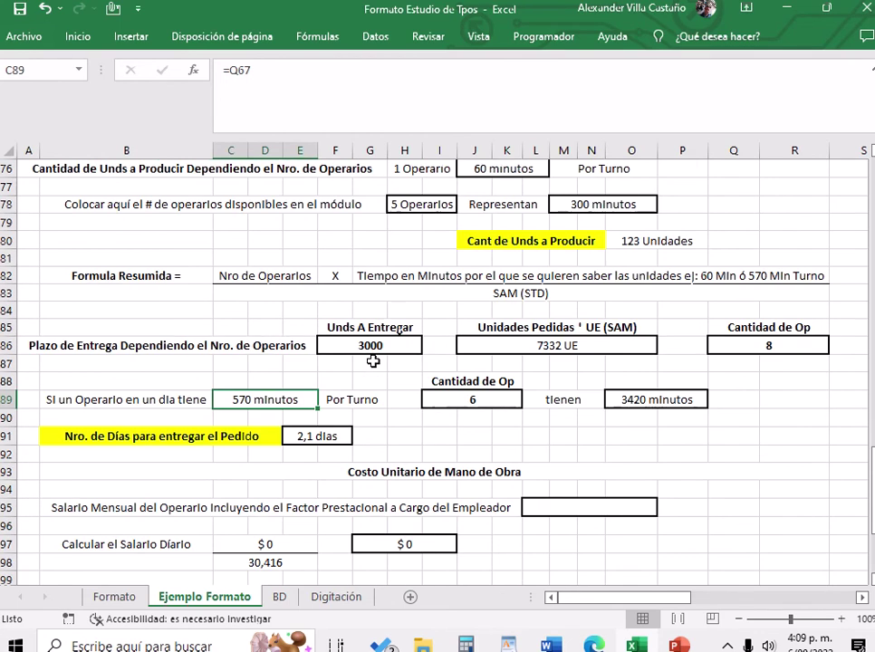
Set the Cantidad de Op in I89, used for the total available minutes per shift, to 8.
click(354, 401)
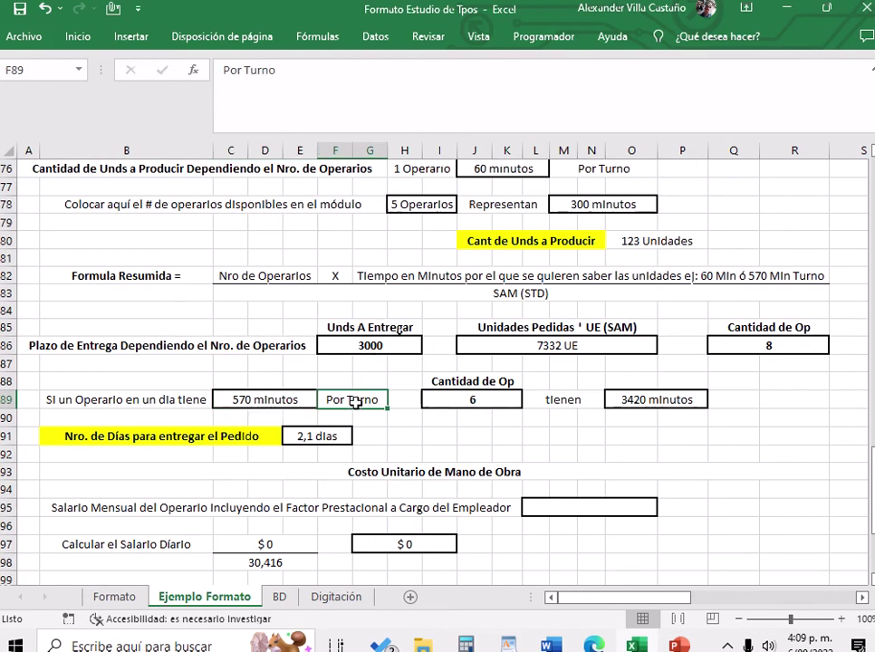
click(447, 397)
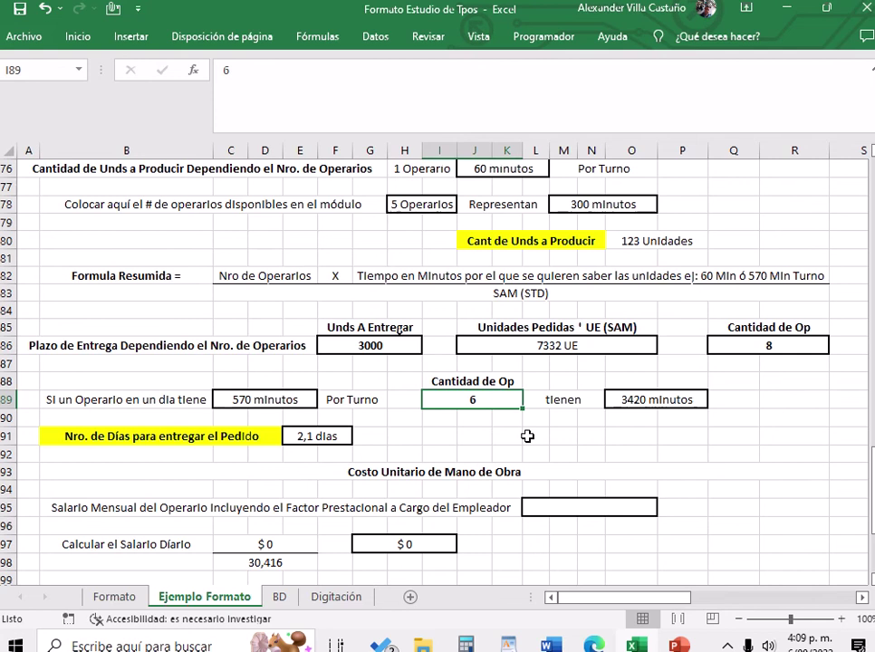
text(8)
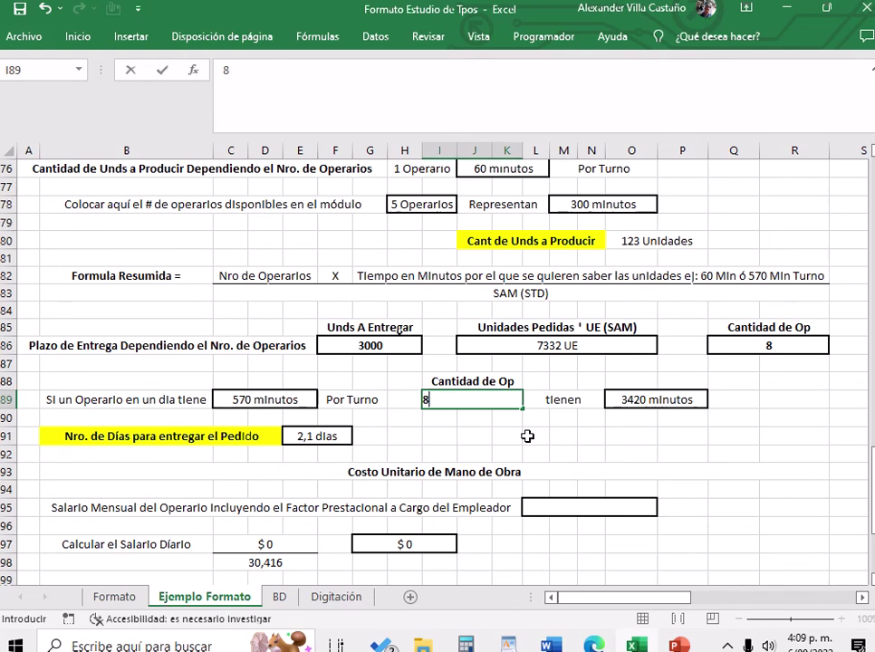
click(556, 467)
click(494, 406)
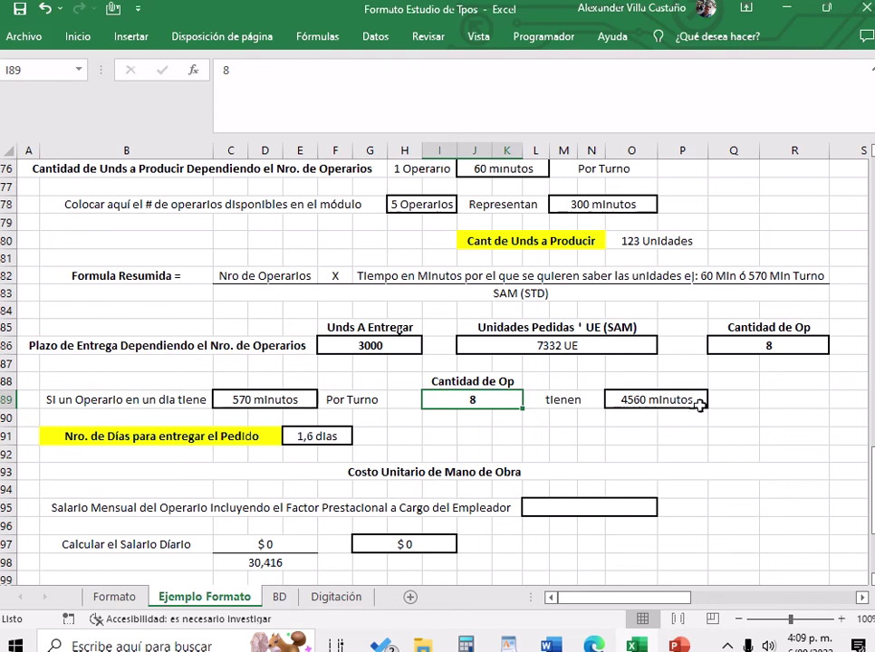
Examine how the Nro. de Días para entregar el Pedido formula in E91 divides J86 by O89.
click(312, 435)
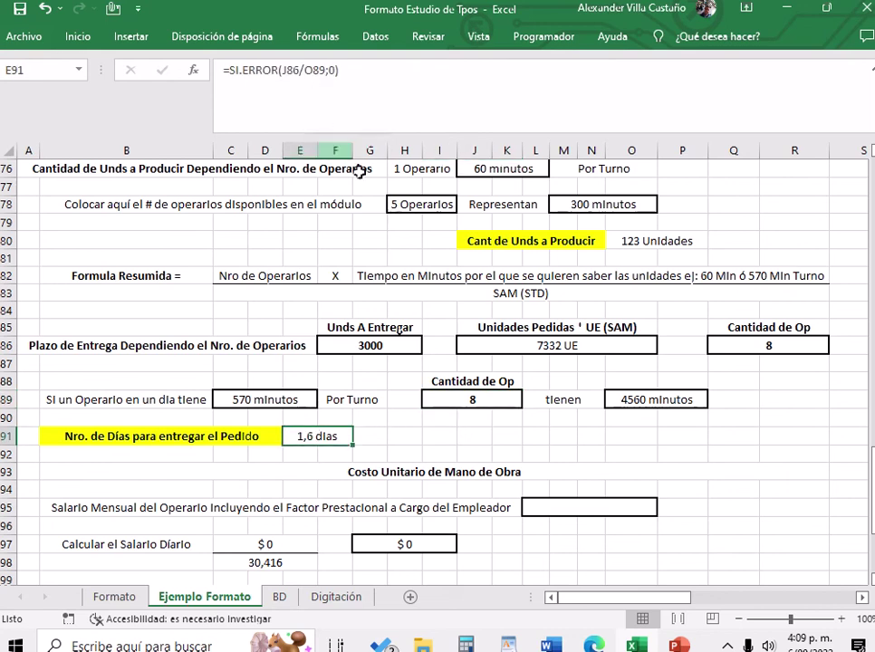
click(305, 70)
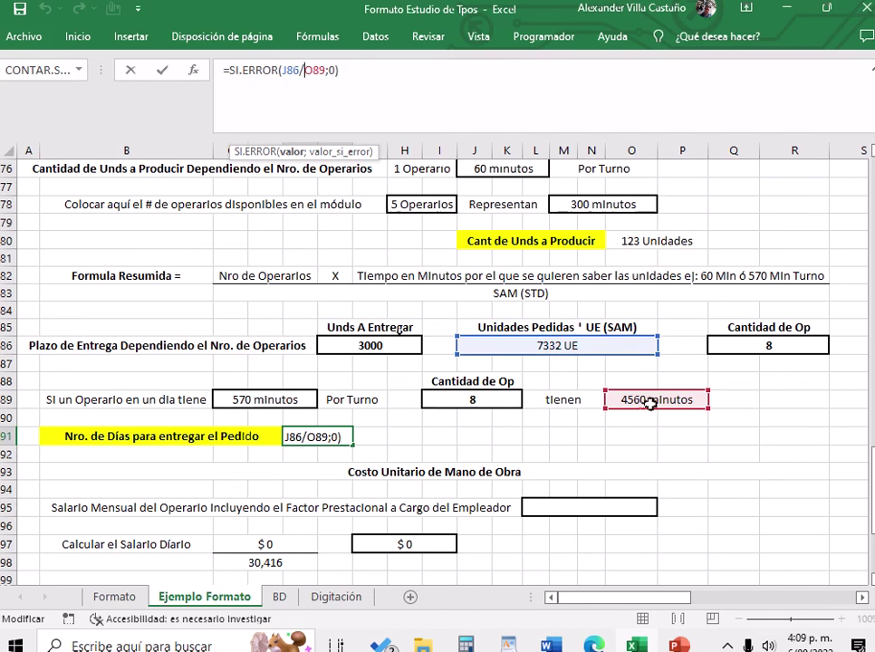
key(Return)
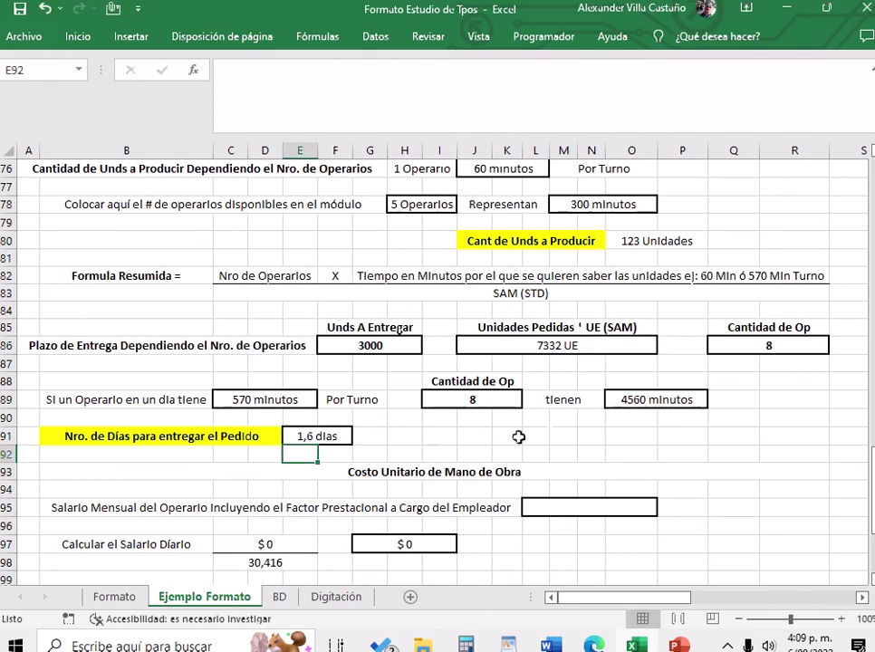
Compare the Unds A Entregar in F86 with the delivery days calculated in E91.
click(399, 348)
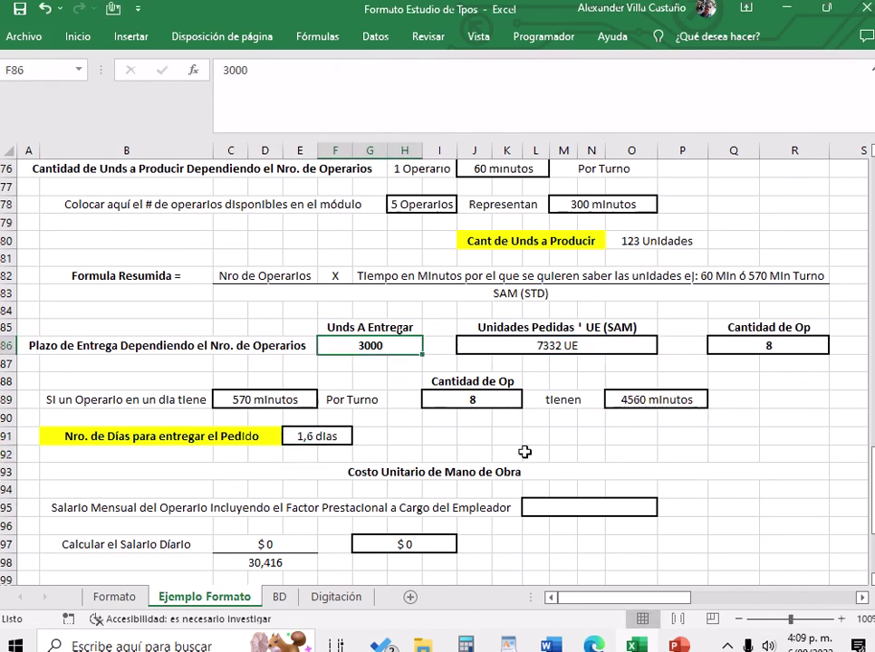
click(328, 436)
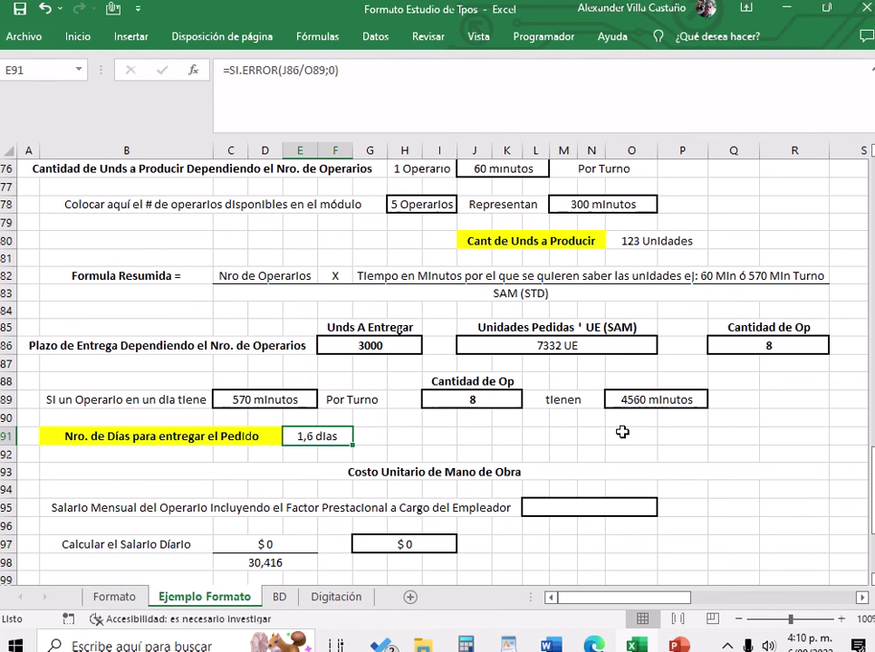
click(474, 453)
click(395, 447)
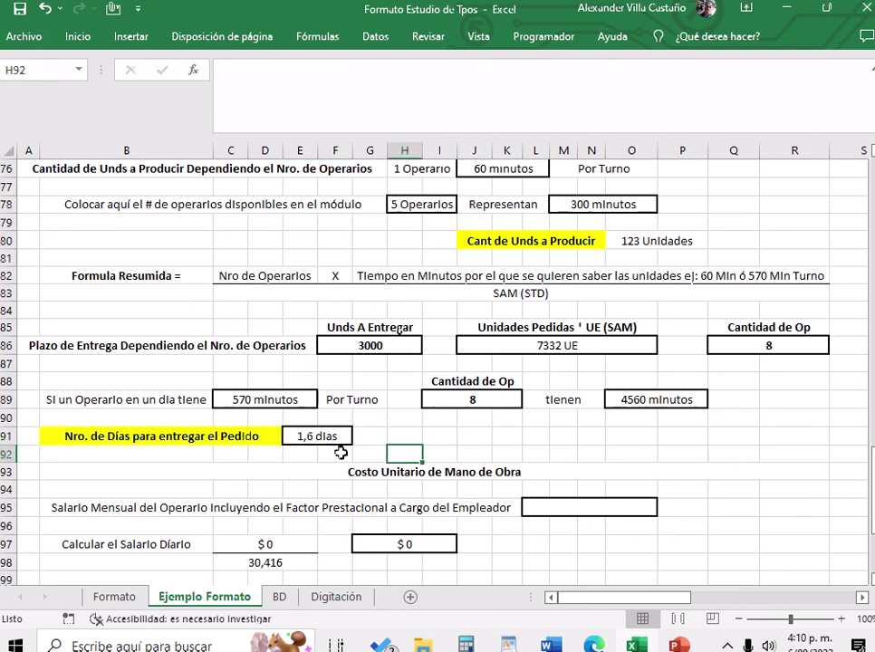
click(342, 453)
click(342, 436)
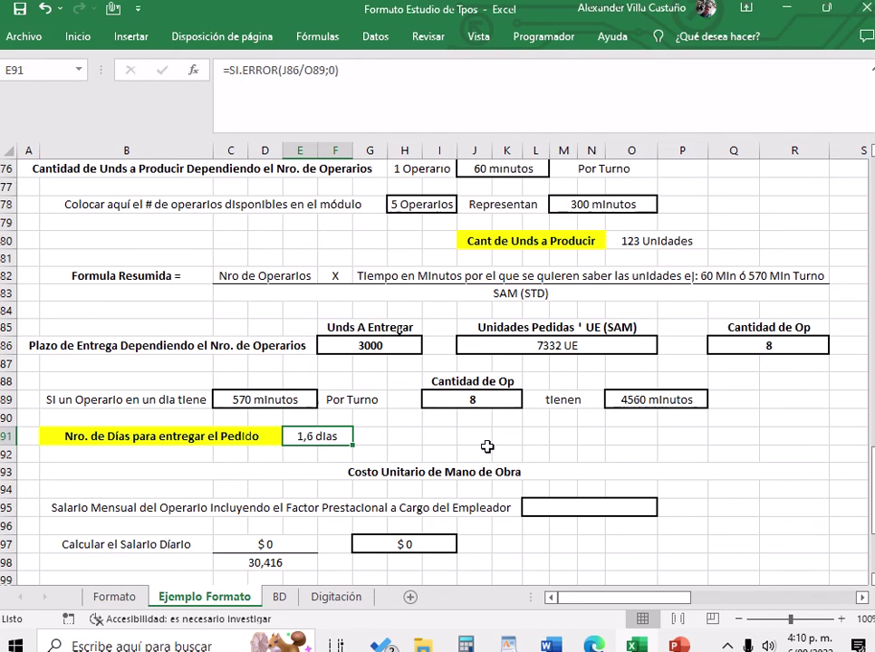
click(392, 341)
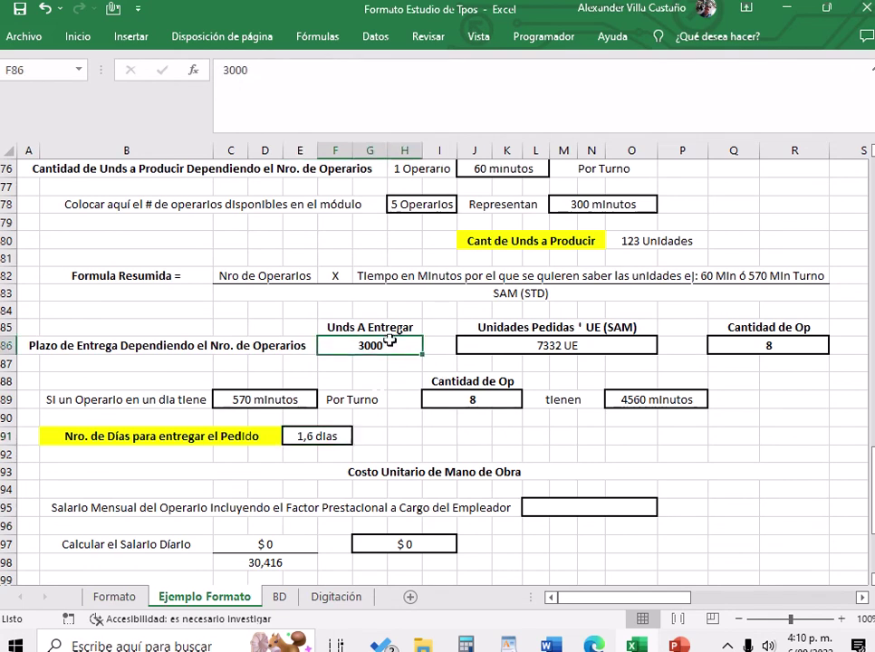
click(375, 452)
click(321, 435)
click(338, 453)
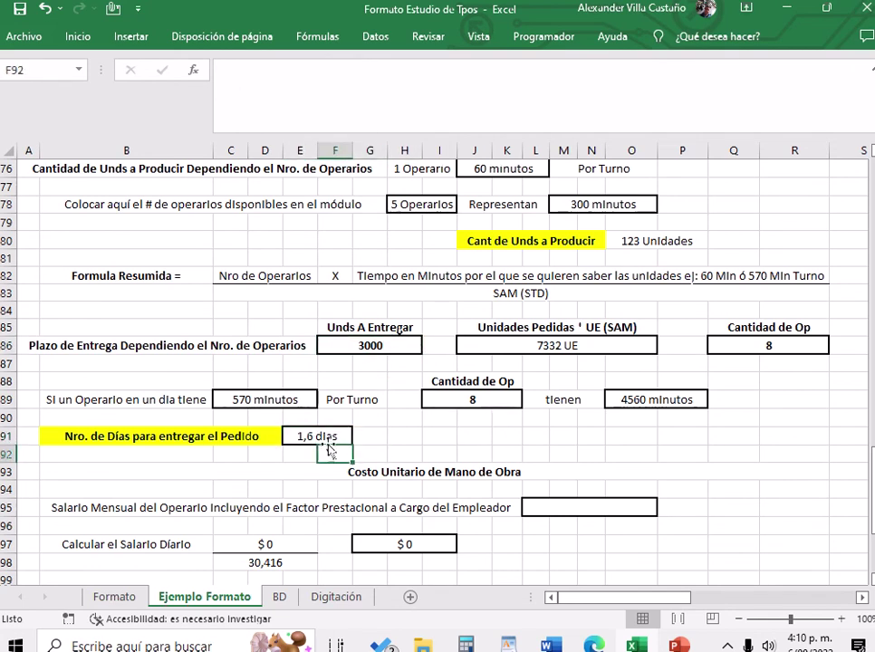
click(344, 439)
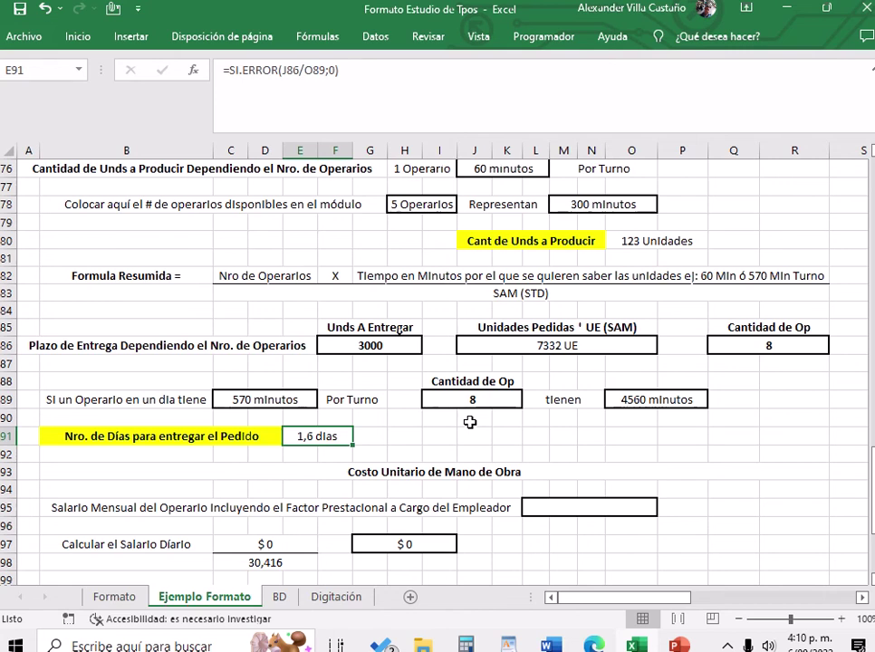
Enter 1370000 as the operator's monthly salary including the factor prestacional in L95 of the Costo Unitario de Mano de Obra section.
scroll(471, 422, down, 2)
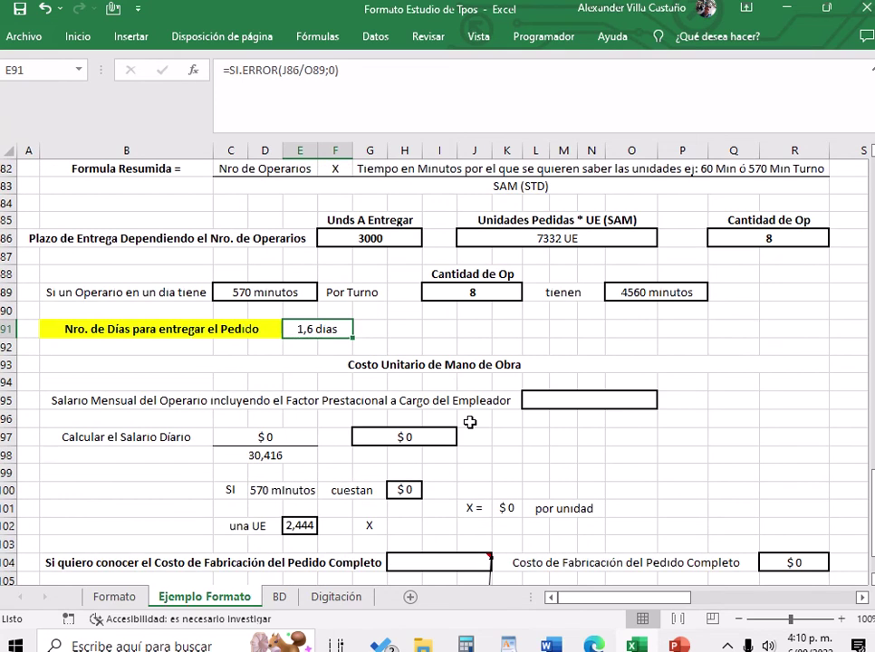
scroll(470, 422, up, 1)
scroll(469, 421, down, 1)
scroll(470, 421, down, 1)
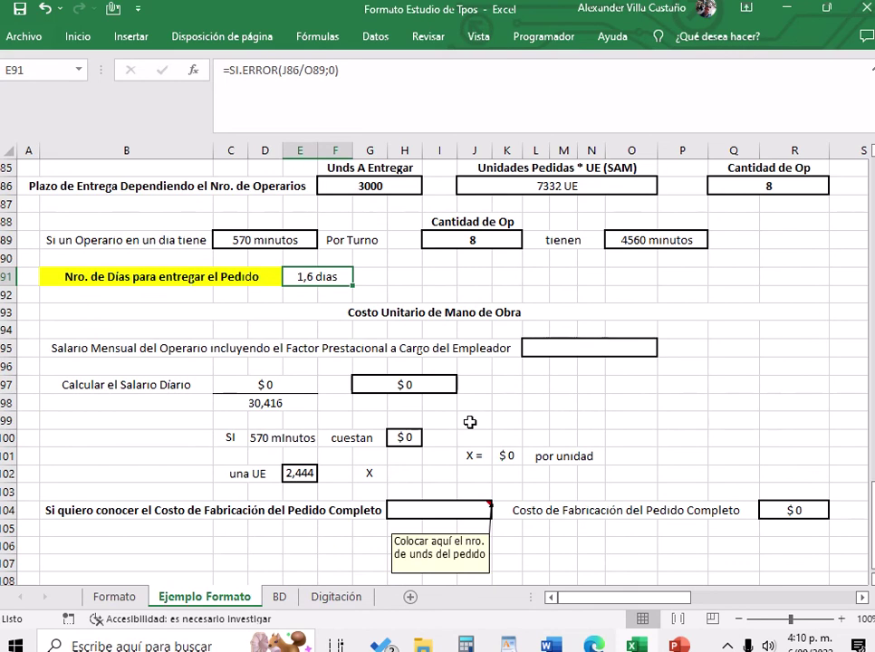
click(572, 348)
click(560, 381)
click(560, 344)
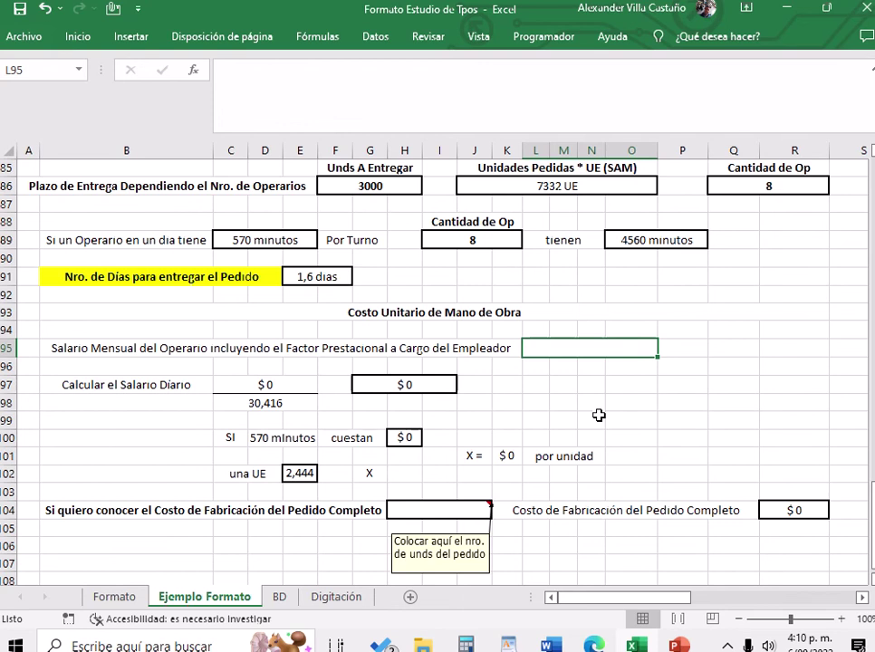
click(599, 415)
click(610, 350)
text(137)
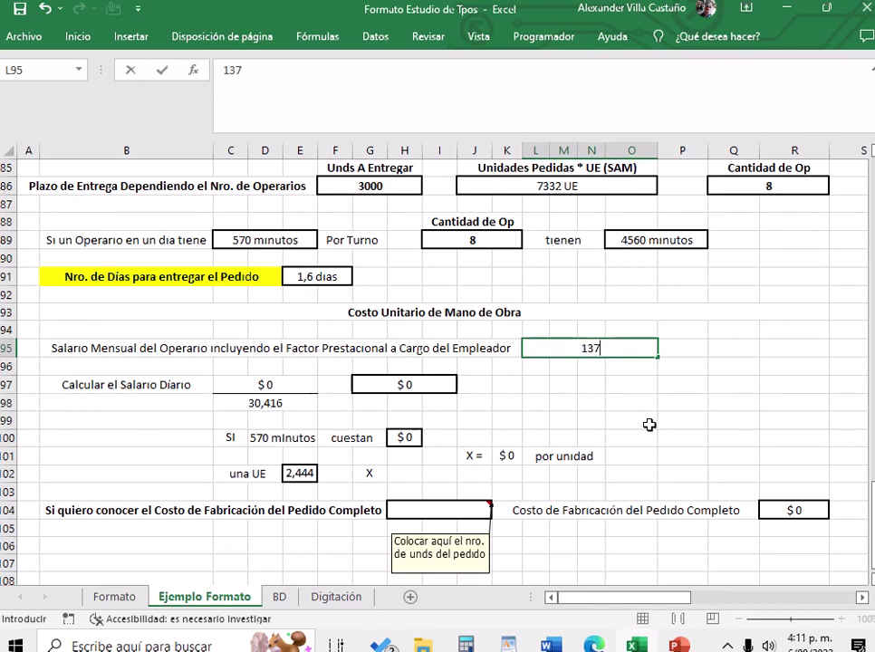
text(0000)
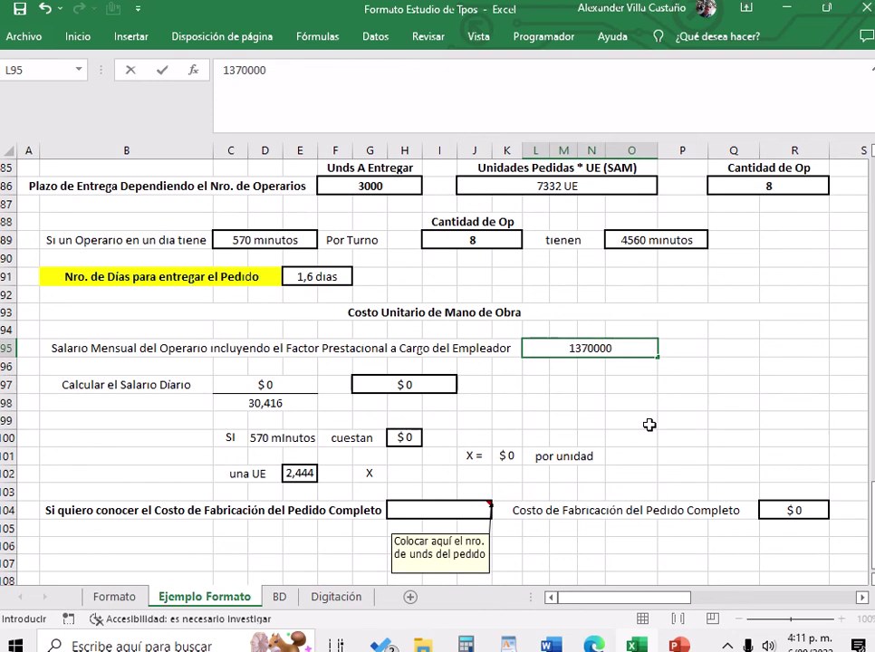
key(Return)
click(627, 346)
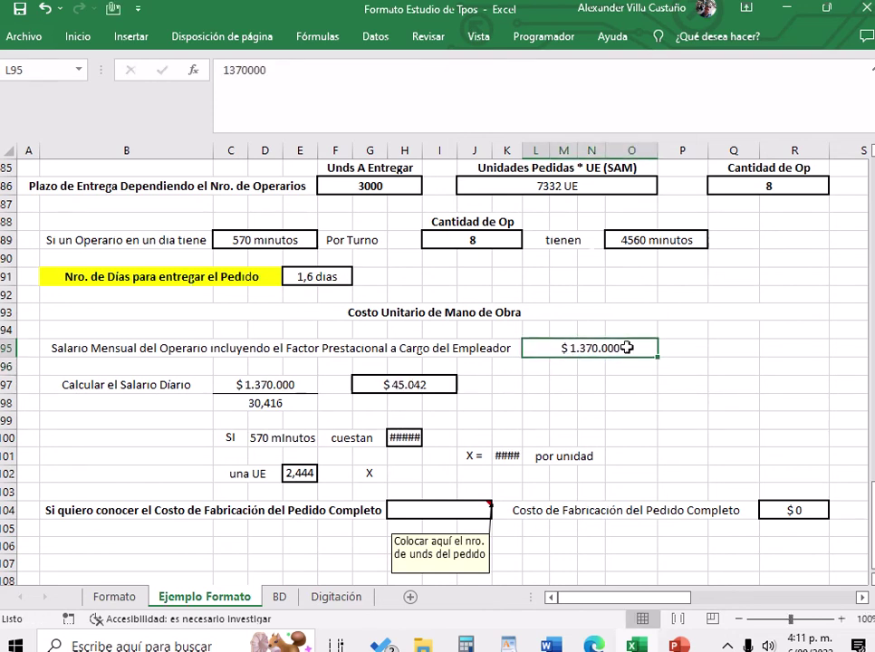
click(412, 36)
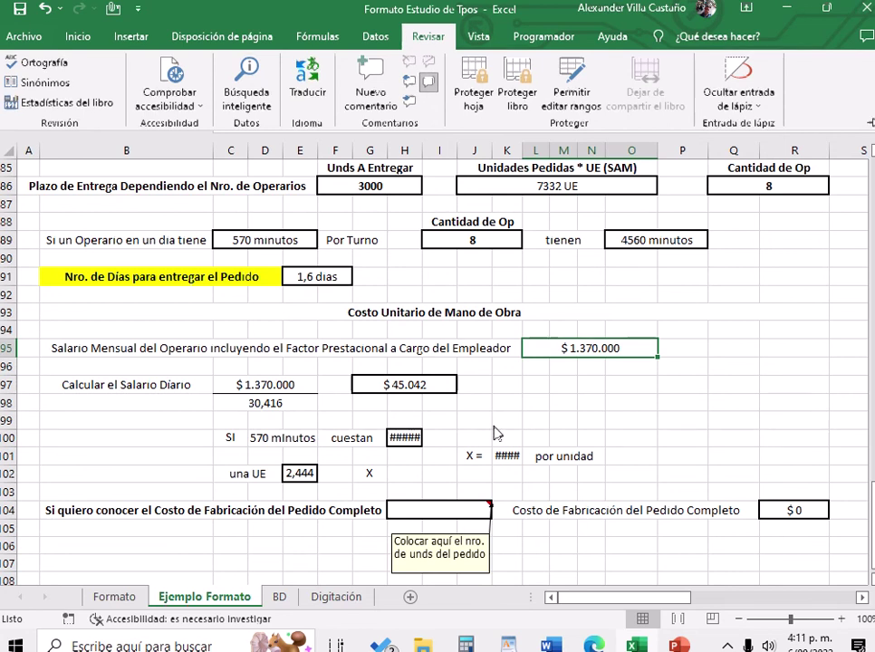
key(Escape)
drag(548, 154, 567, 154)
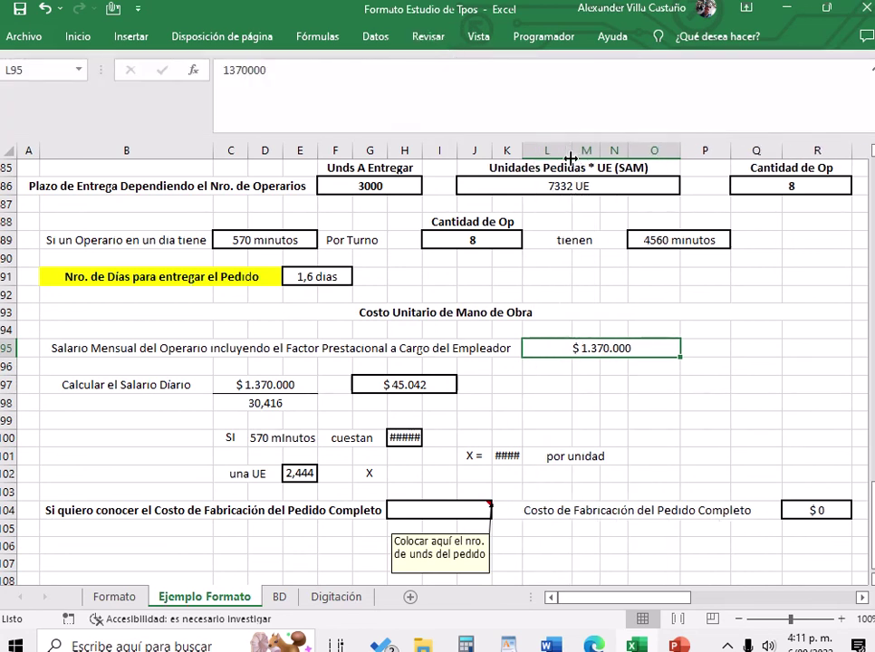
click(44, 8)
Widen columns K, H and I so the daily cost in H100 and the unit cost in K101 fit, autofitting column H.
drag(522, 150, 547, 150)
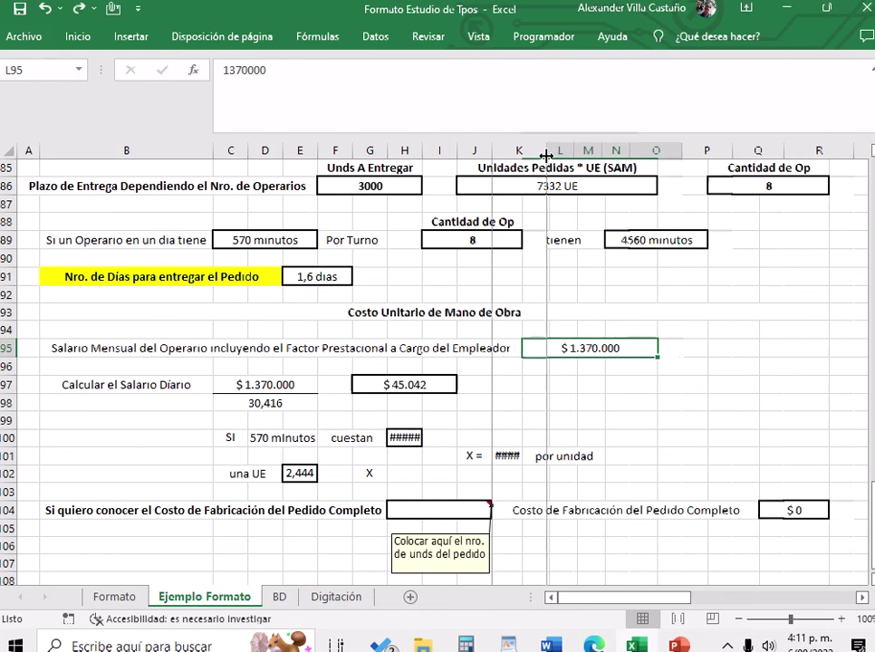
drag(422, 150, 500, 164)
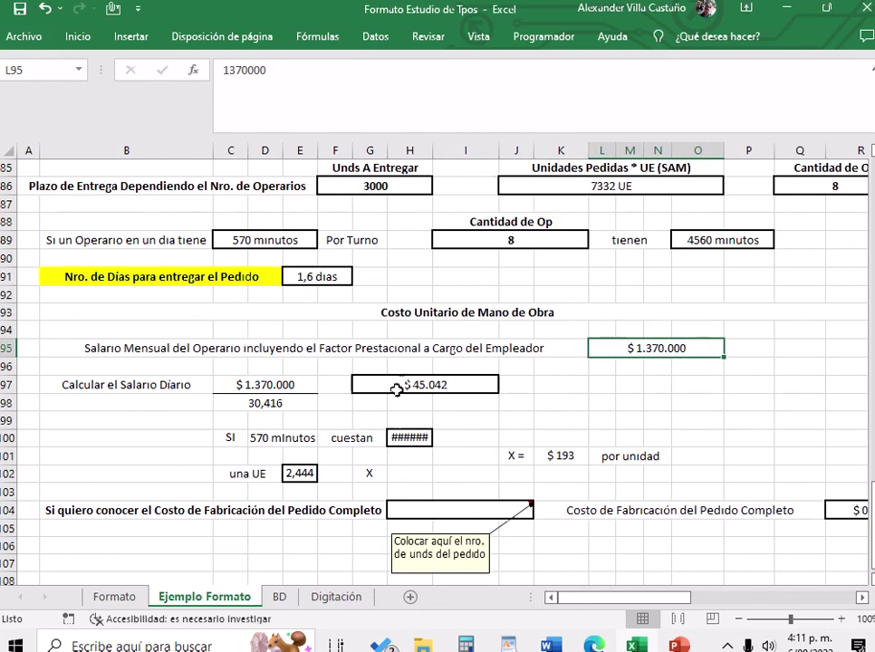
click(404, 437)
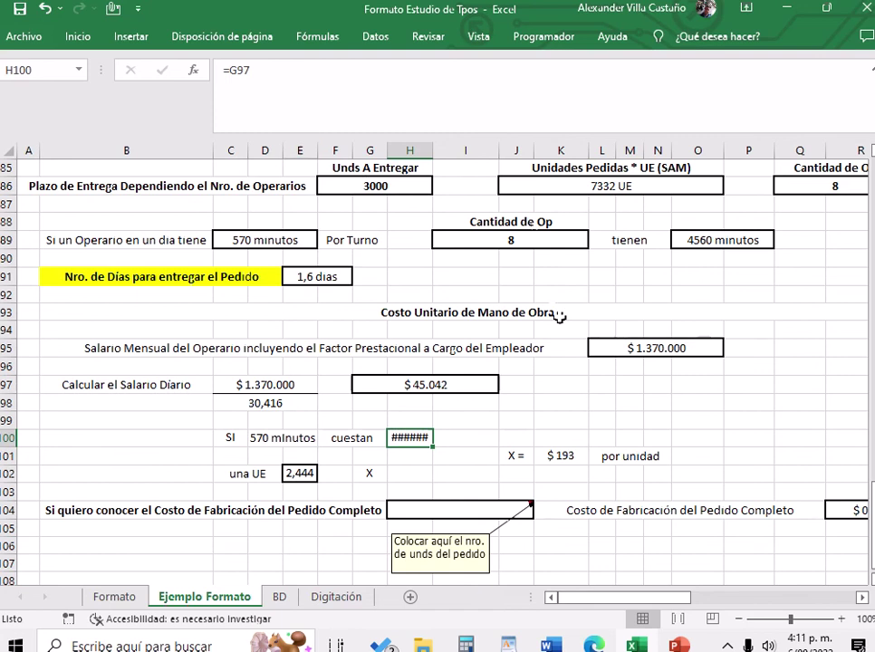
drag(434, 149, 616, 154)
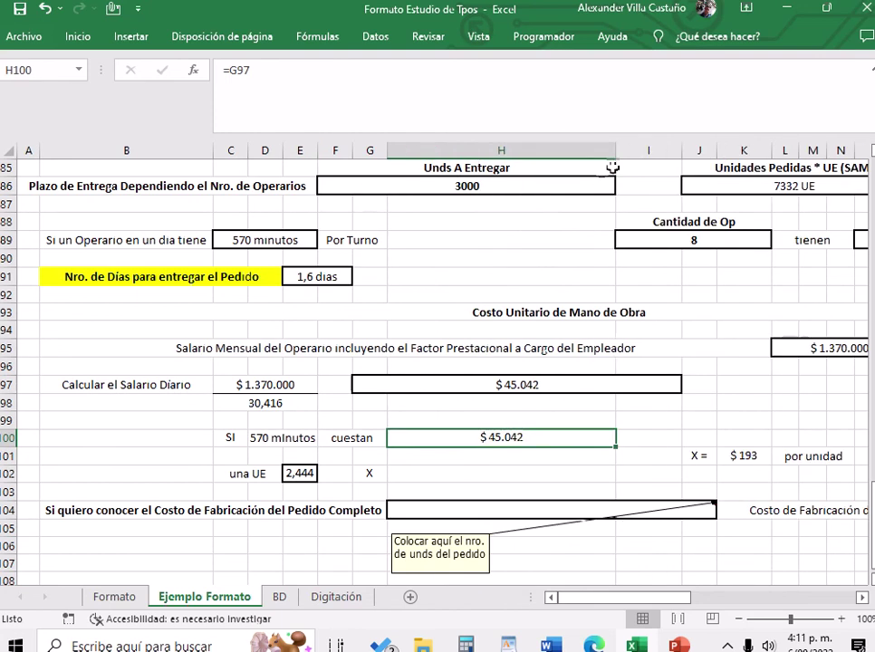
double_click(616, 150)
click(624, 386)
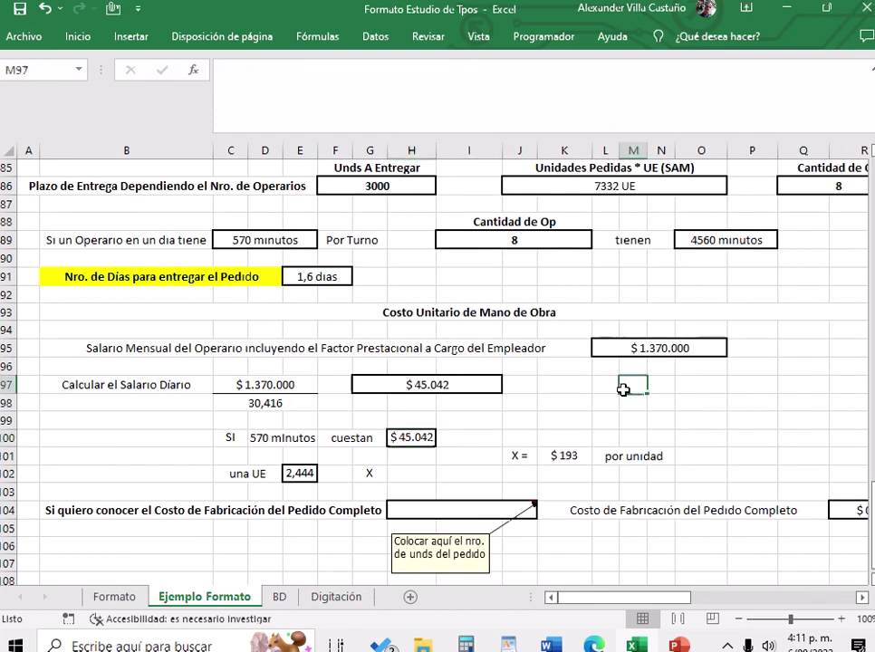
Review how the Salario Diario formula in G97 derives from the monthly salary in L95 and the days divisor in C98.
click(630, 348)
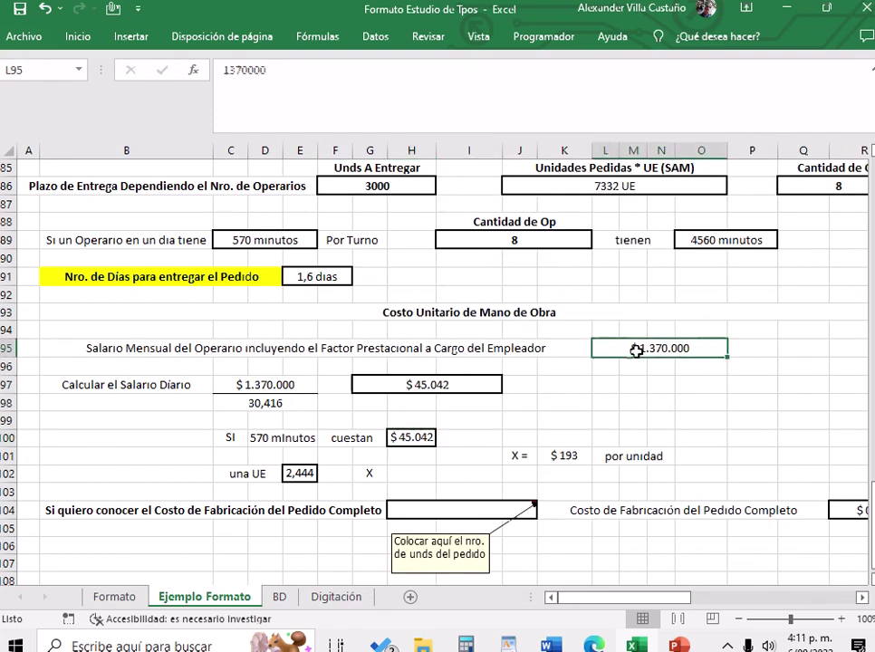
click(623, 402)
click(647, 348)
click(274, 404)
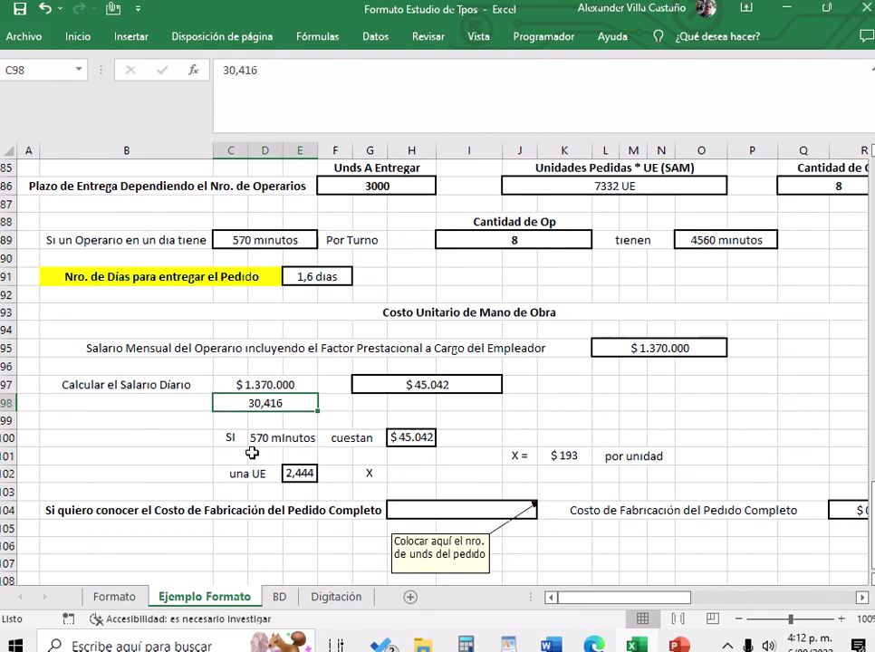
click(473, 404)
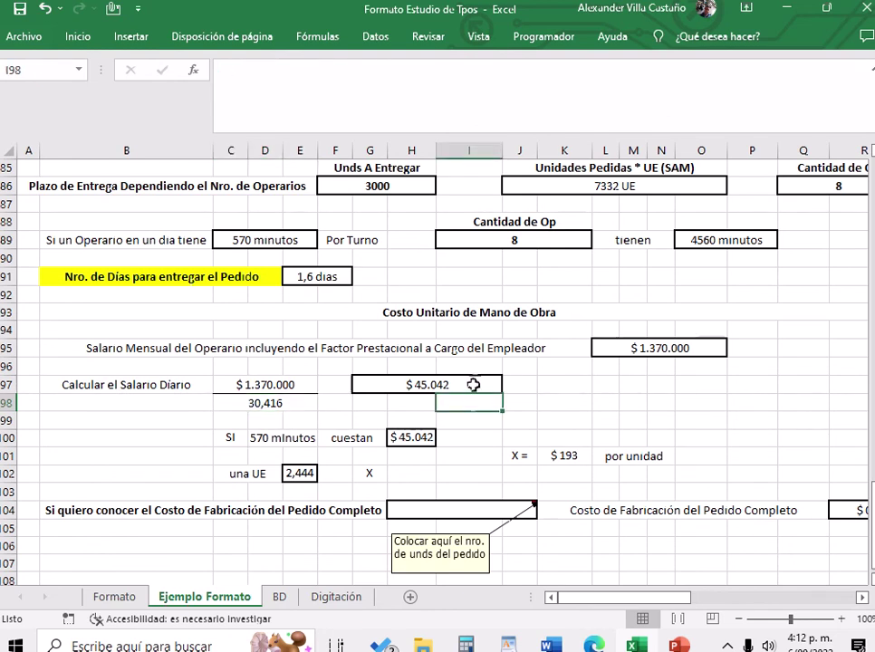
click(475, 382)
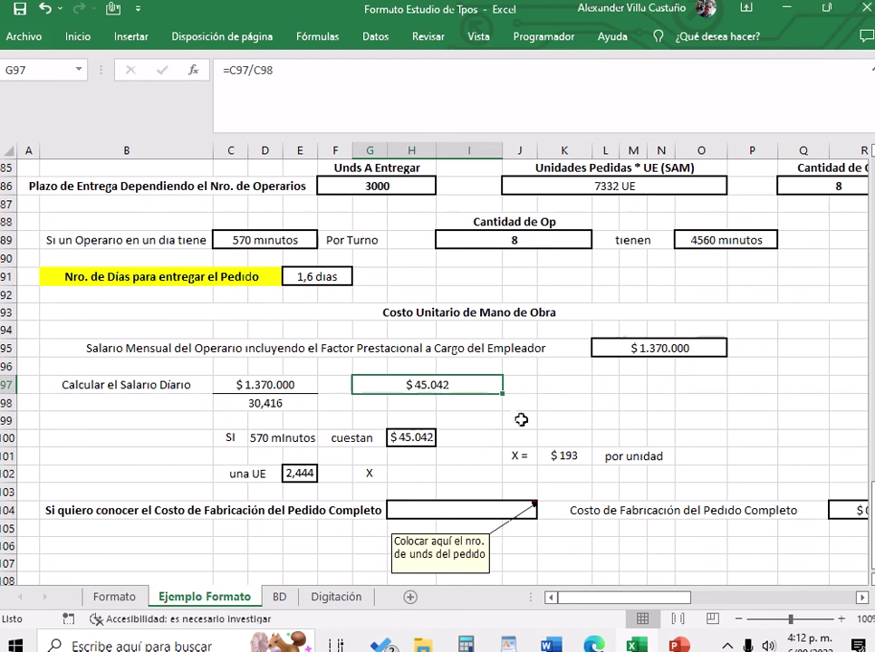
click(617, 350)
click(617, 363)
click(619, 348)
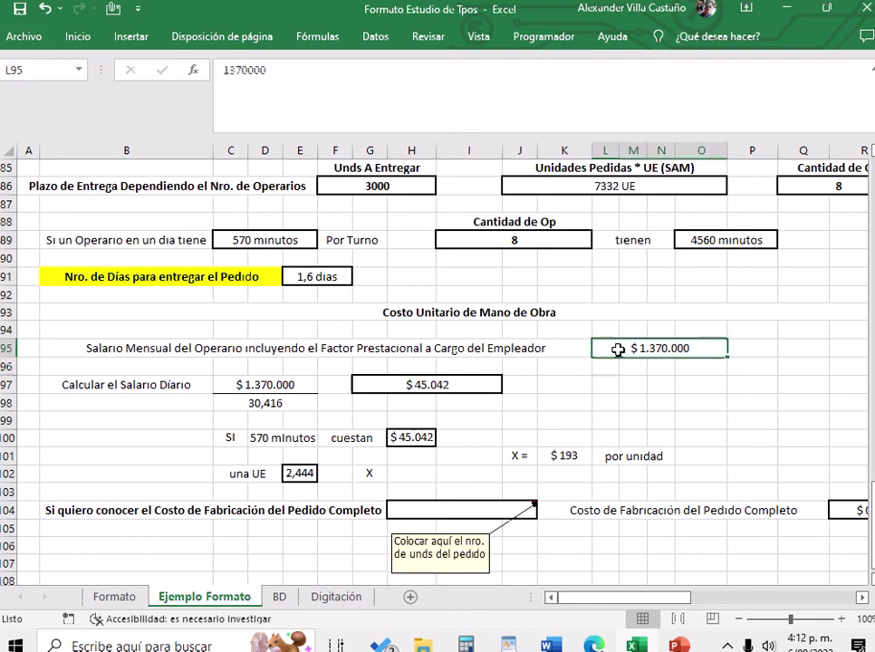
Examine the references behind the shift minutes in D100, their cost in H100 and the UE minutes in E102.
click(293, 438)
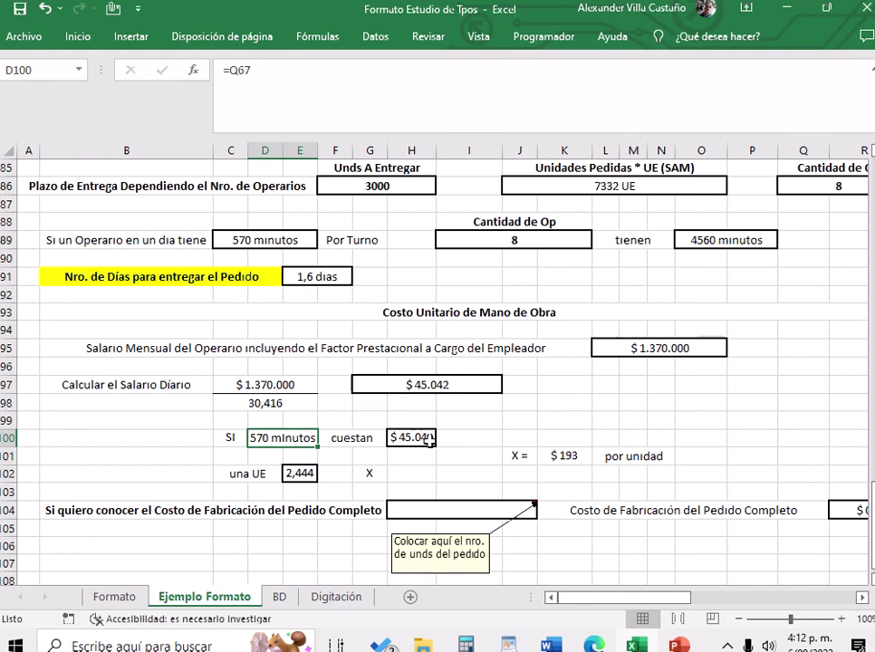
scroll(511, 438, up, 4)
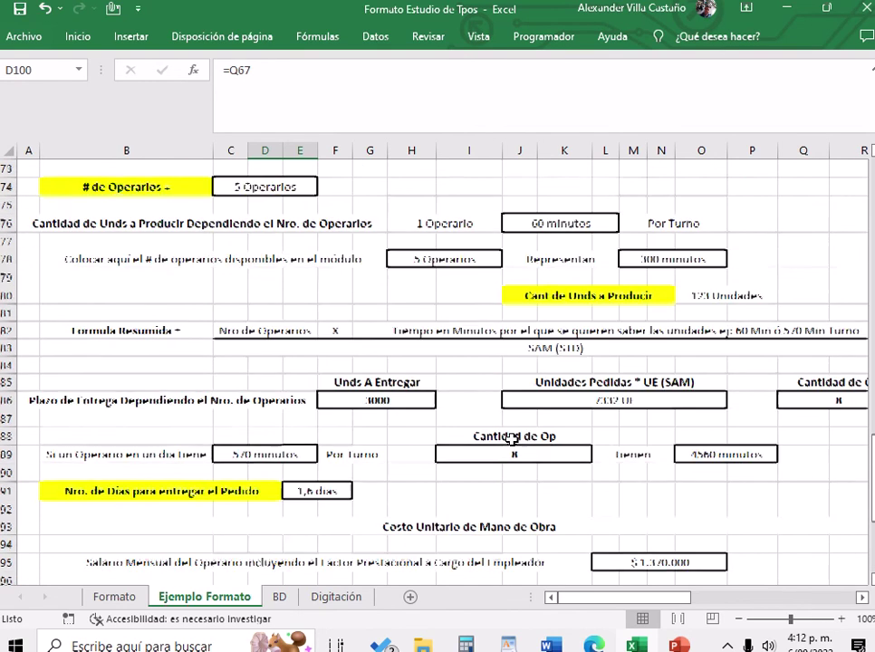
scroll(512, 438, down, 3)
scroll(512, 439, up, 1)
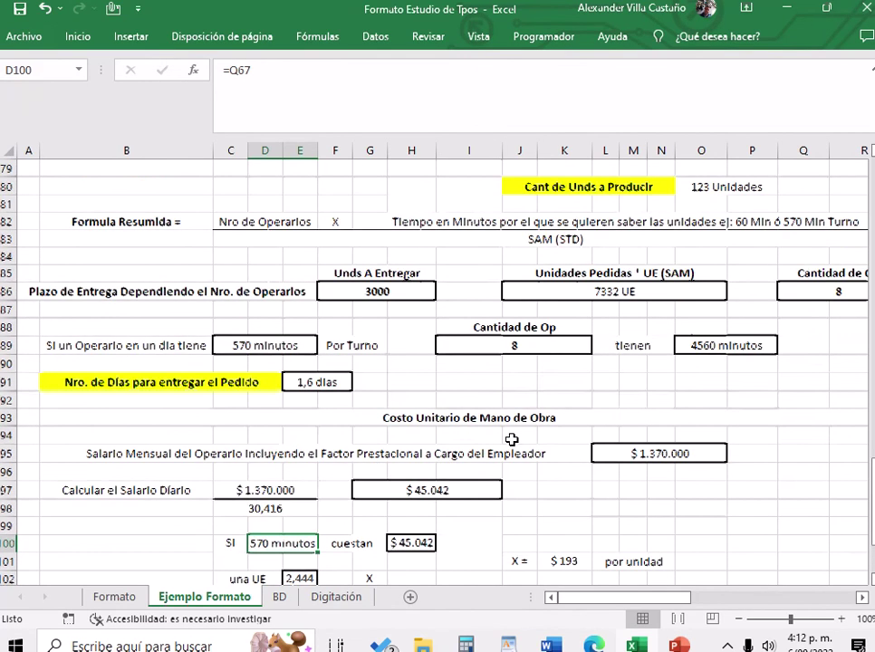
scroll(512, 439, up, 1)
scroll(511, 439, down, 2)
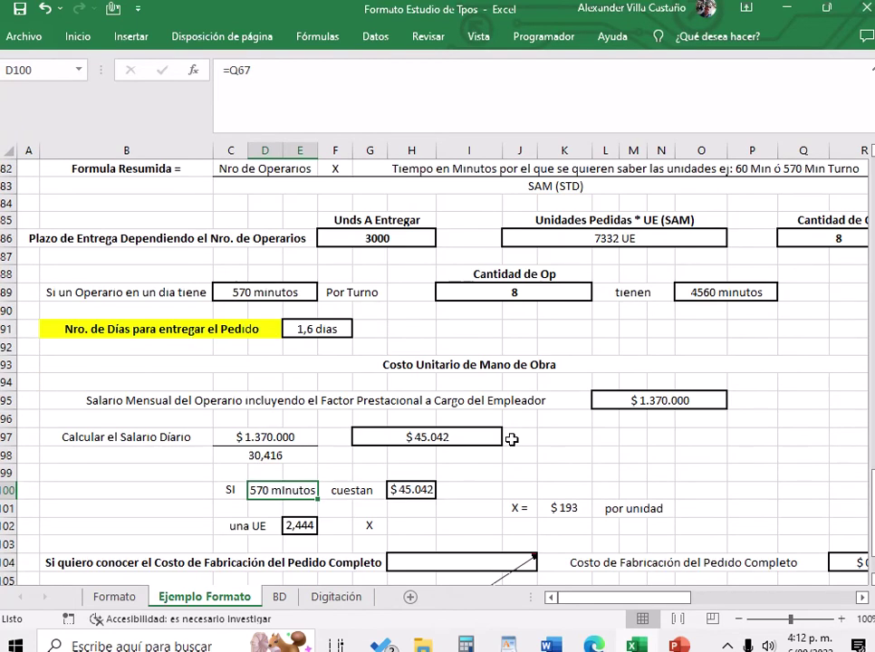
scroll(512, 439, down, 1)
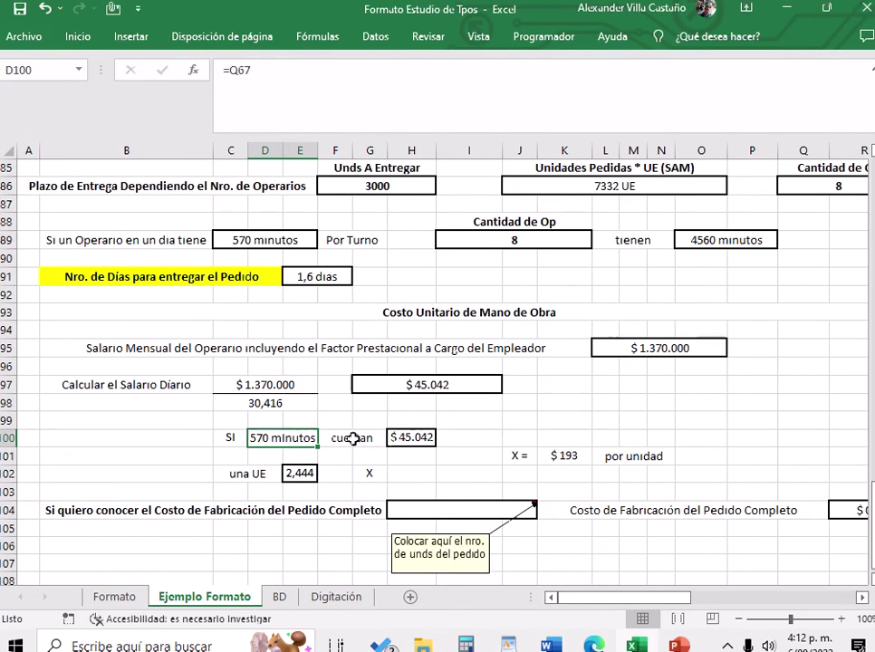
click(422, 440)
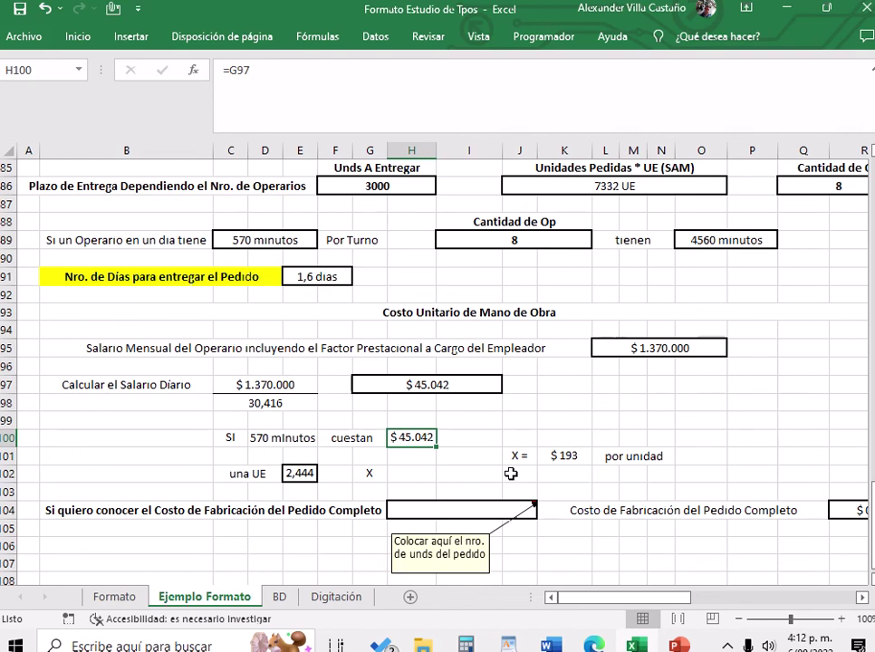
click(299, 478)
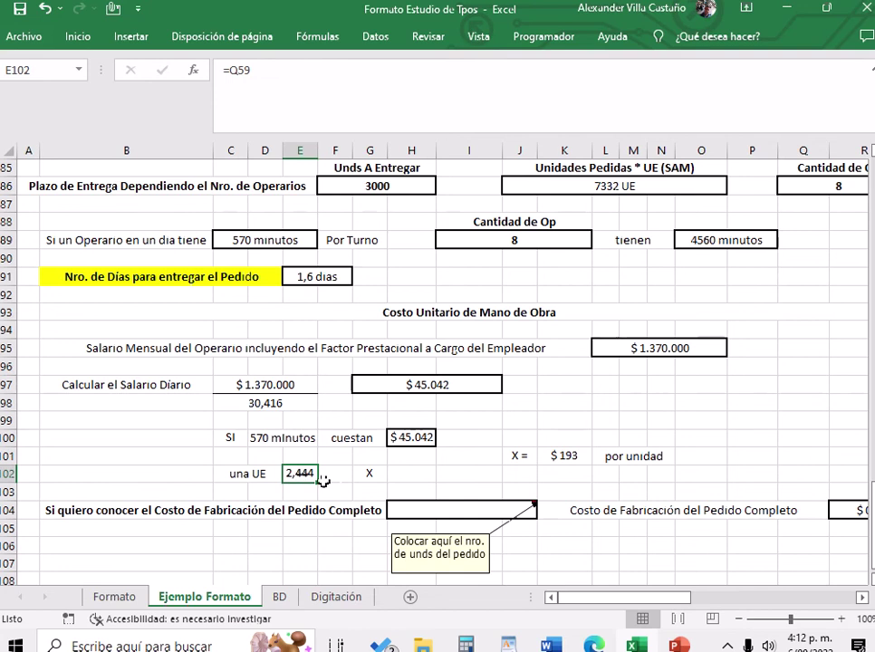
scroll(478, 428, up, 8)
scroll(478, 428, down, 7)
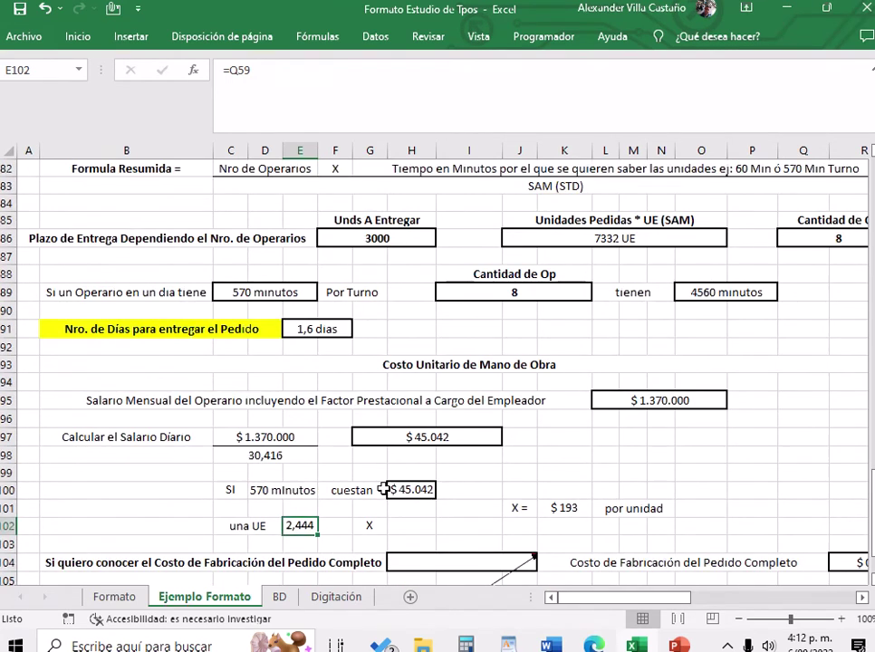
scroll(384, 489, down, 1)
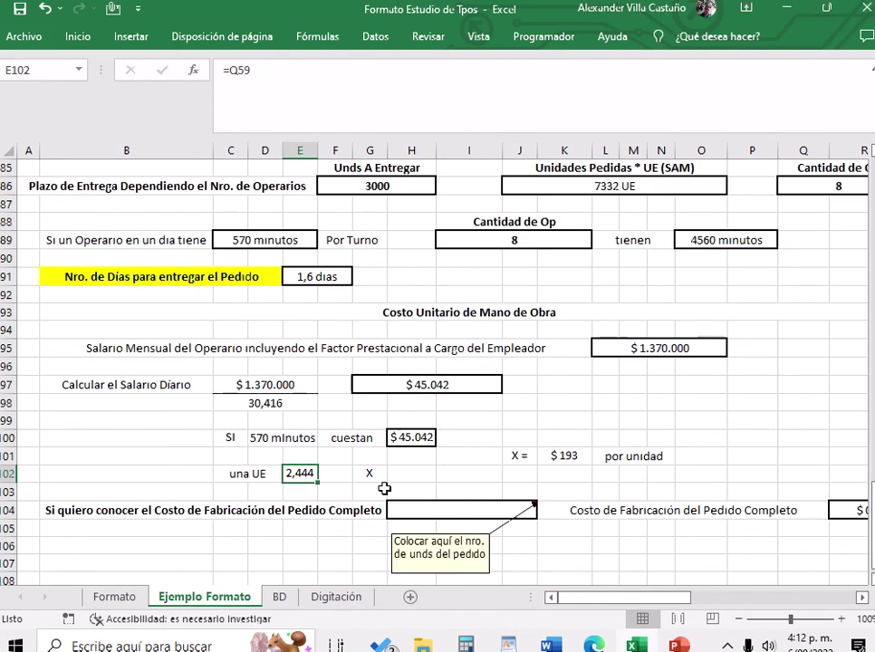
Inspect how the unit labor cost formula in K101 combines E102, H100 and D100.
click(561, 455)
click(289, 71)
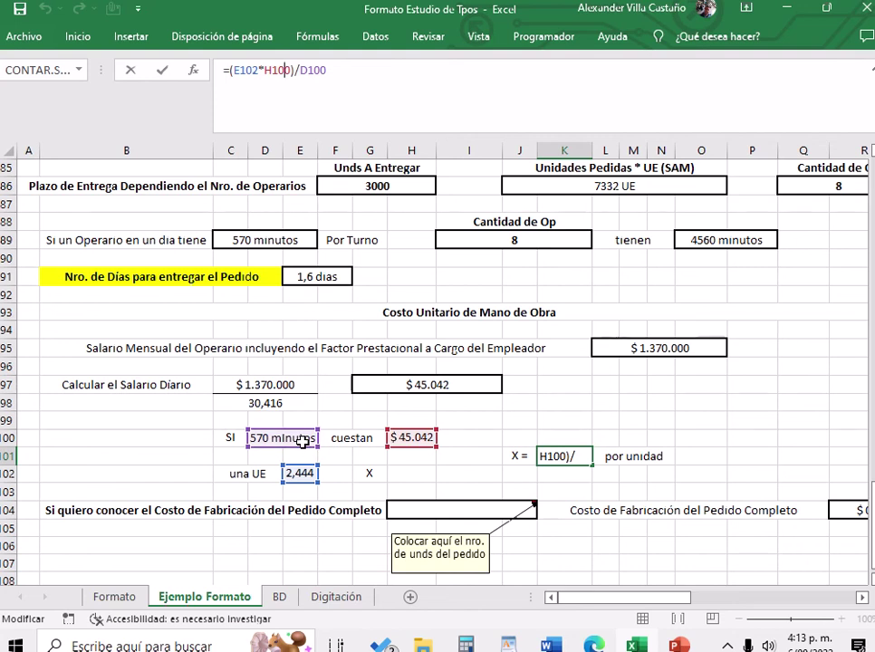
key(Return)
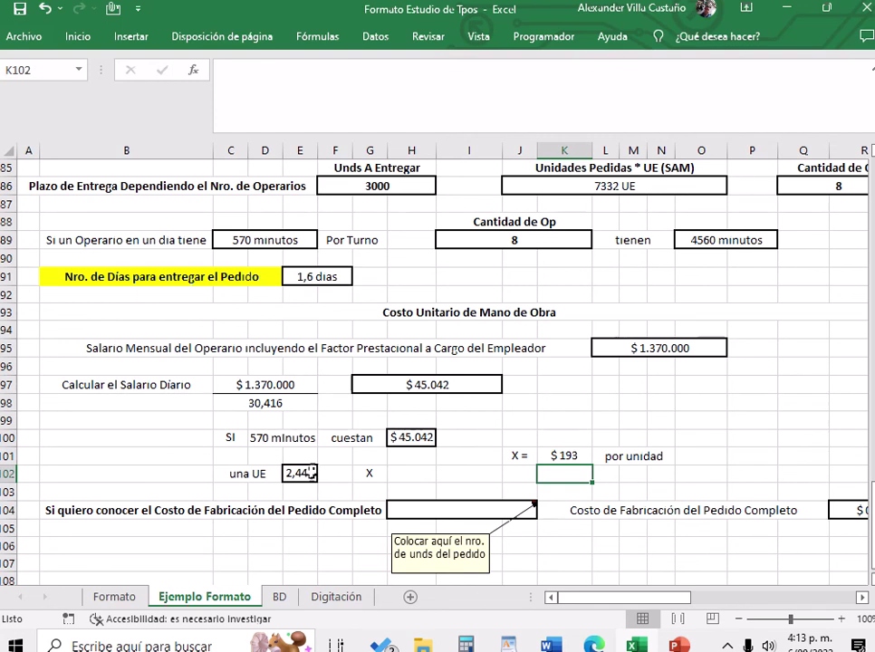
click(311, 473)
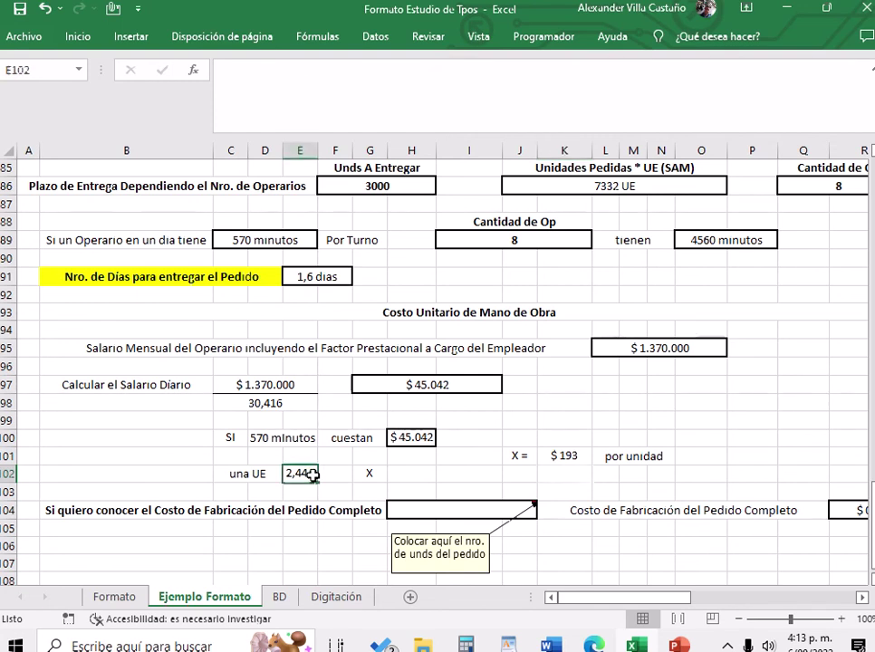
click(549, 456)
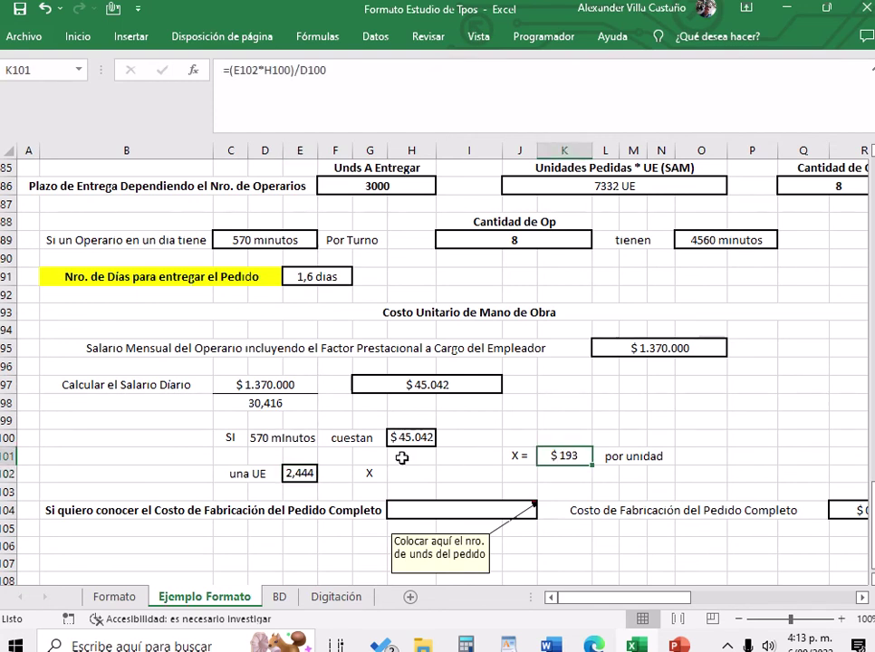
Enter 3000 as the order's number of units in H104 and check the Costo de Fabricación del Pedido Completo formula in R104.
scroll(401, 457, down, 1)
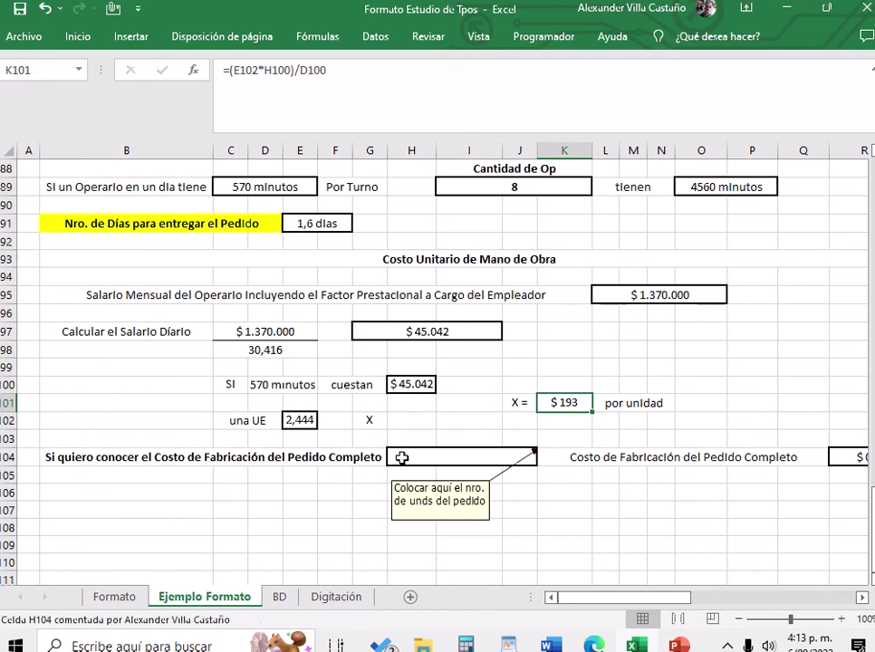
click(446, 458)
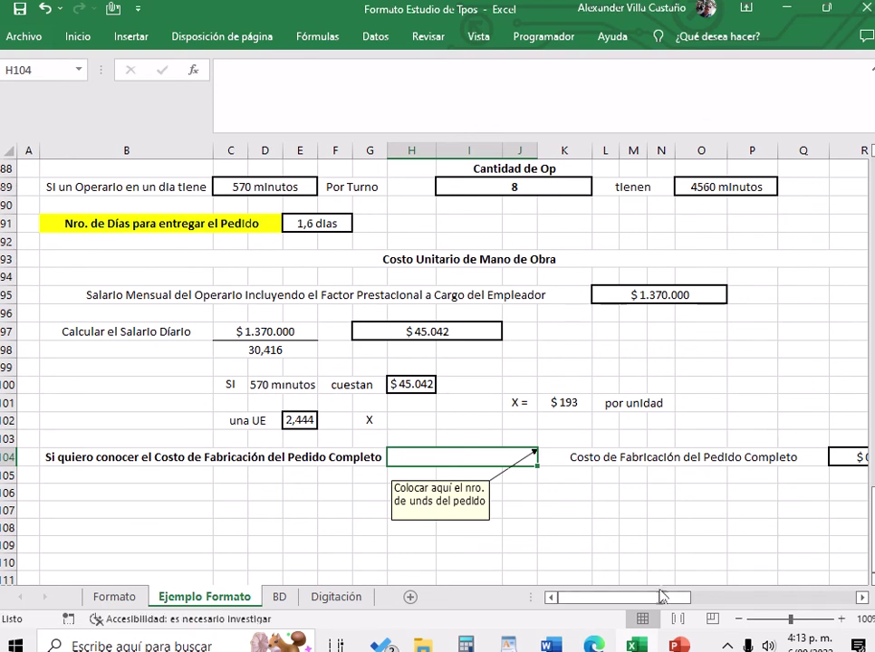
drag(658, 598, 683, 601)
drag(675, 598, 678, 598)
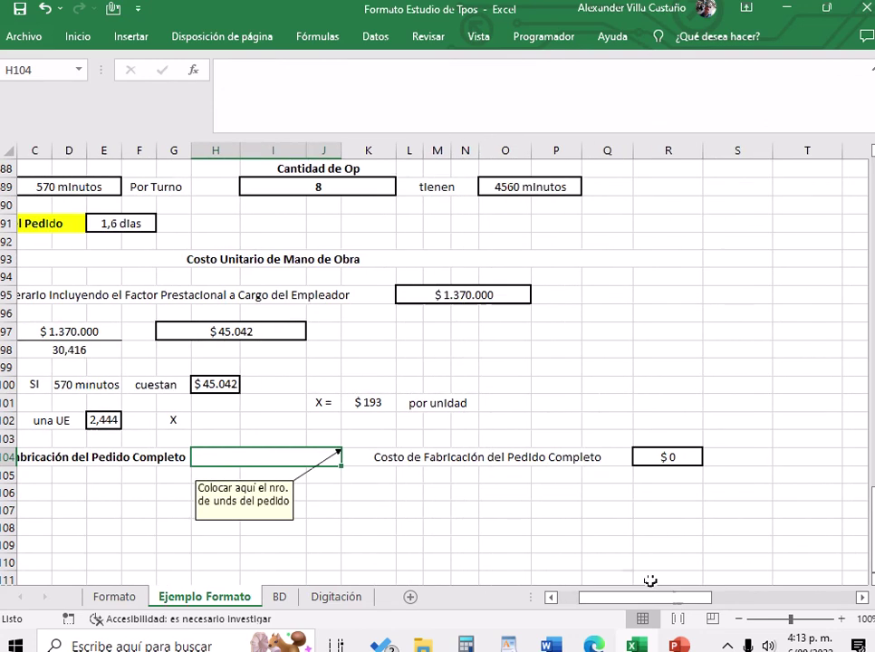
text(3000)
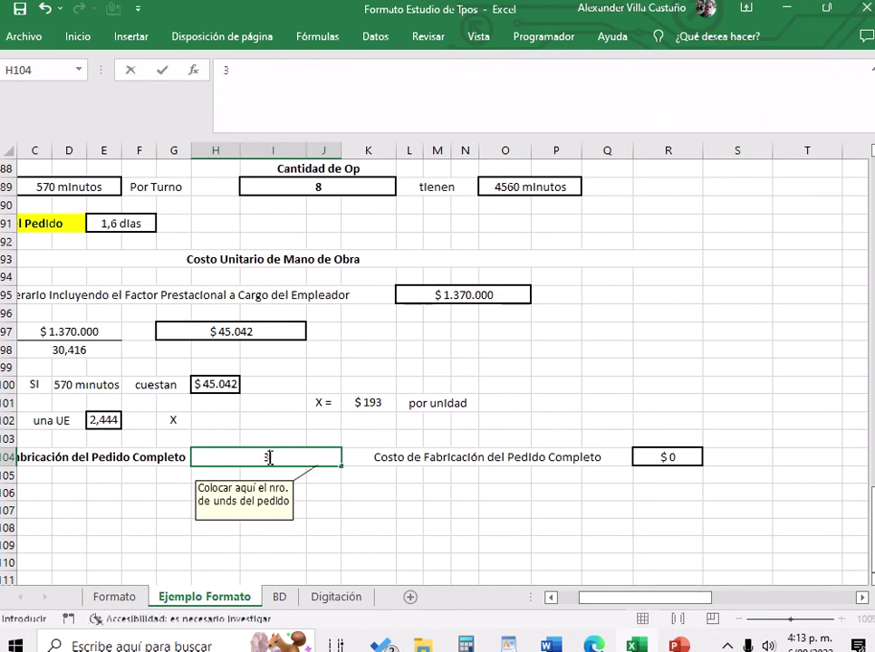
click(608, 507)
click(652, 456)
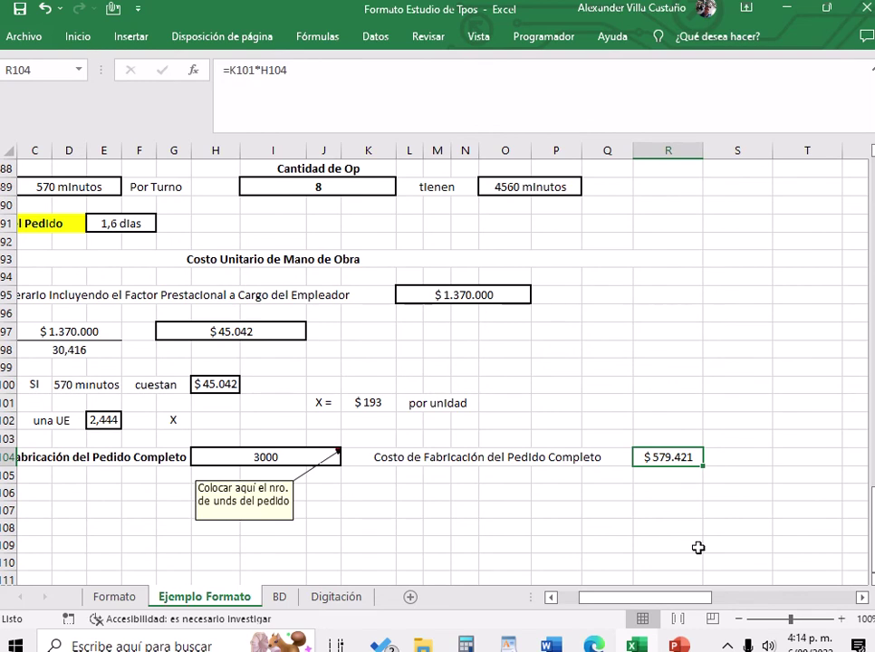
drag(684, 598, 687, 570)
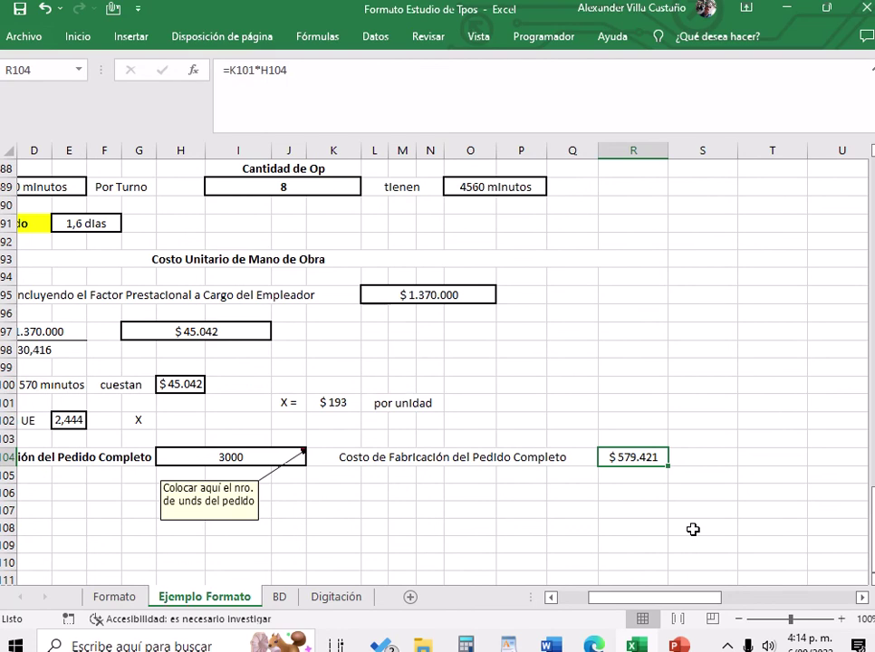
drag(649, 591, 628, 607)
click(608, 546)
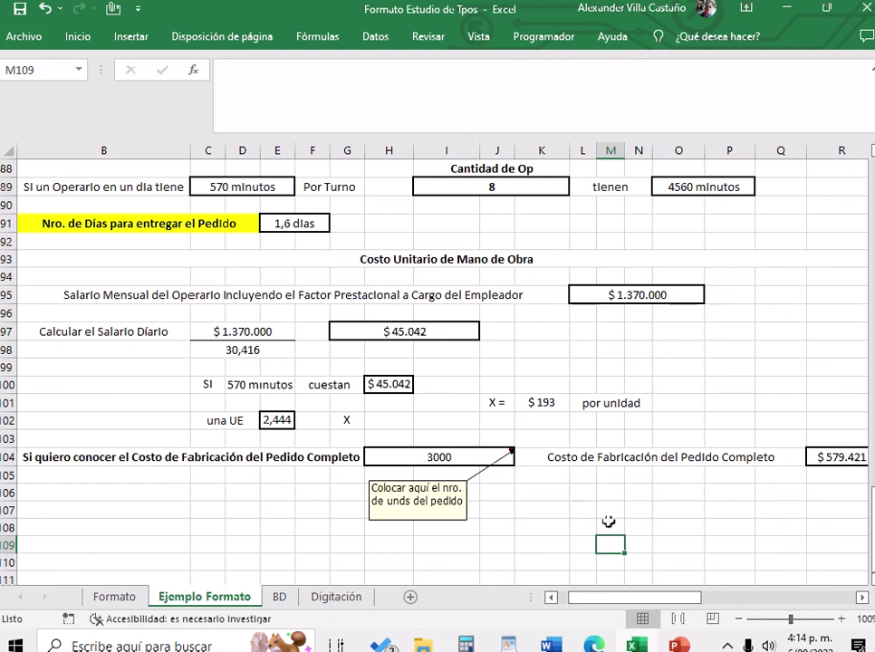
Return to the start of the Ejemplo Formato study, and look over the BD and Digitación sheets' column headings.
scroll(579, 500, up, 16)
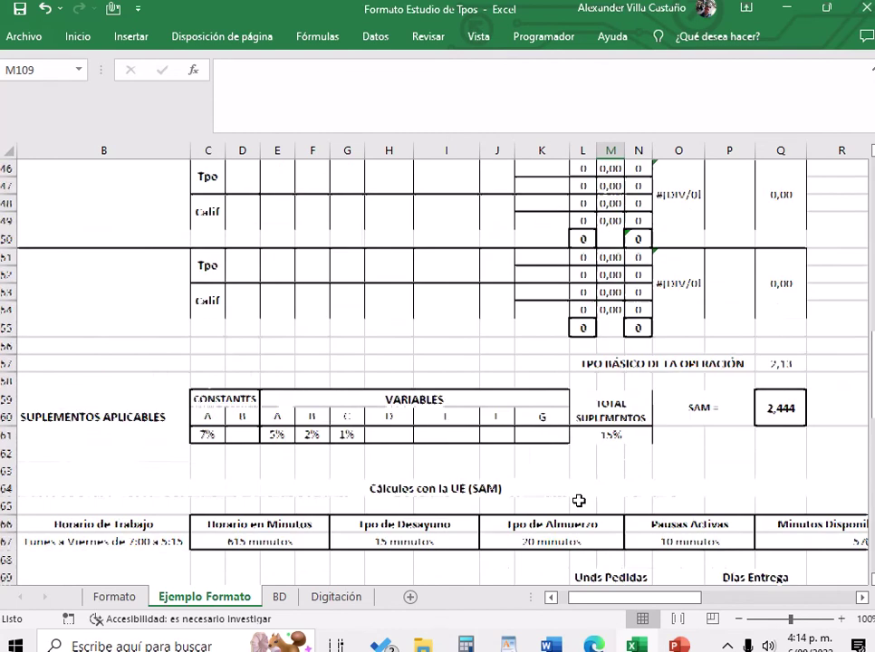
scroll(579, 500, up, 13)
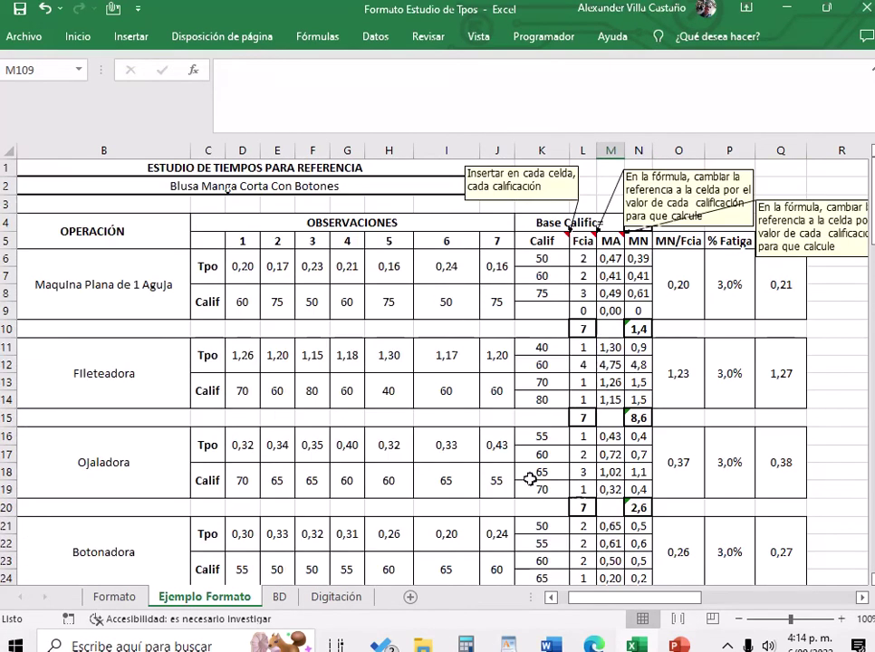
click(281, 598)
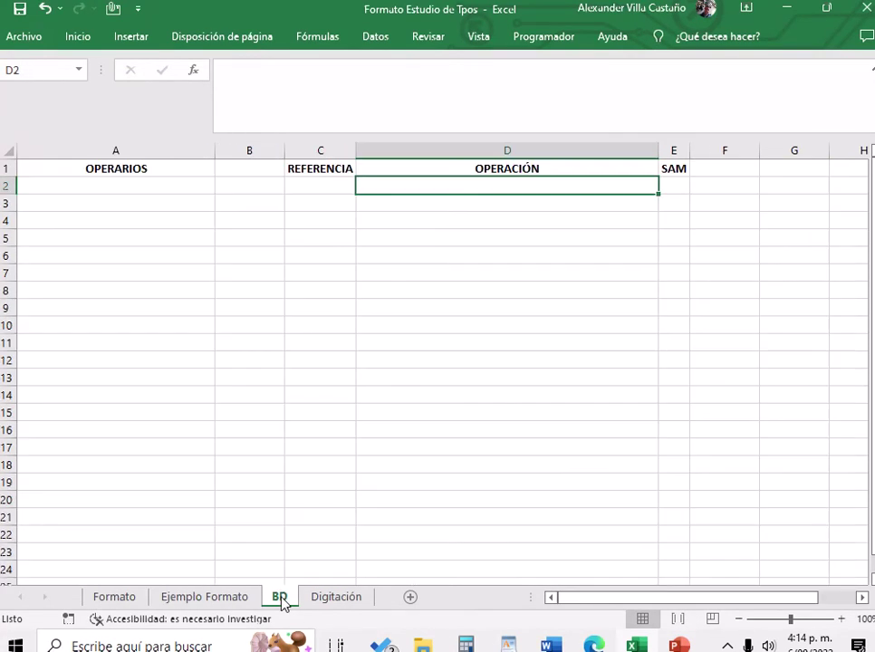
click(319, 600)
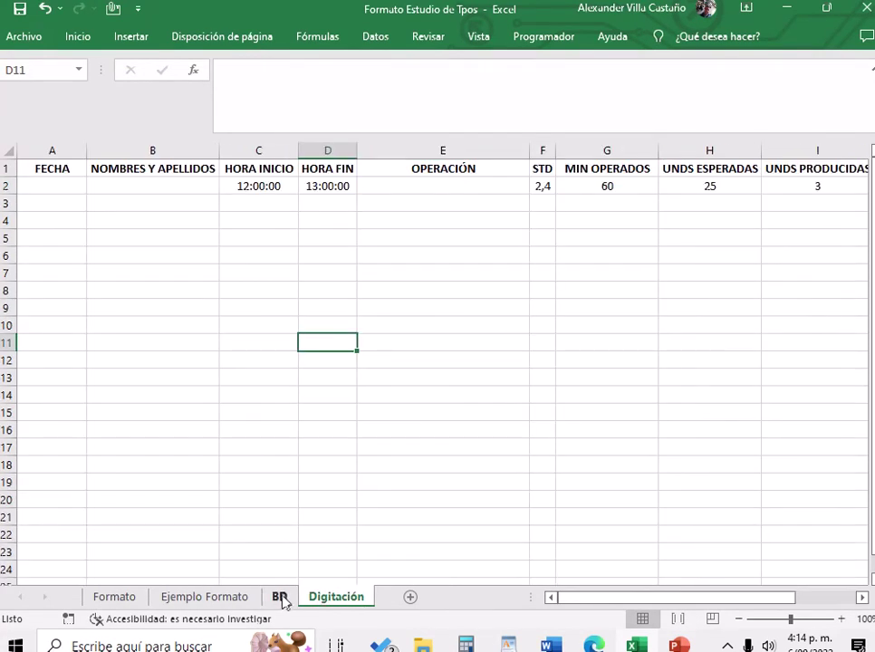
click(281, 600)
click(318, 600)
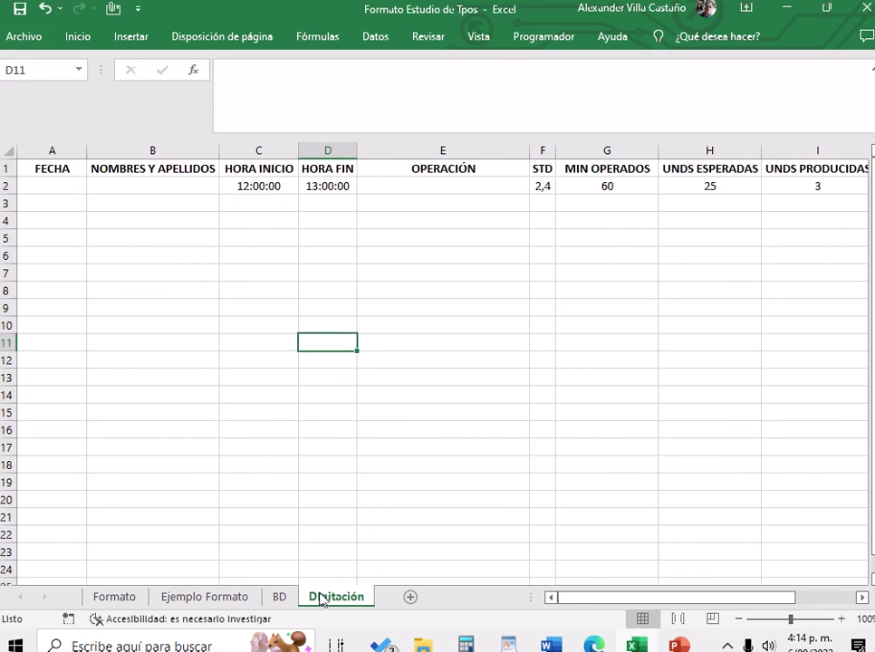
Enter 6-9 as the FECHA in A2 of the Digitación sheet.
click(272, 600)
click(328, 601)
click(284, 598)
click(321, 599)
click(483, 397)
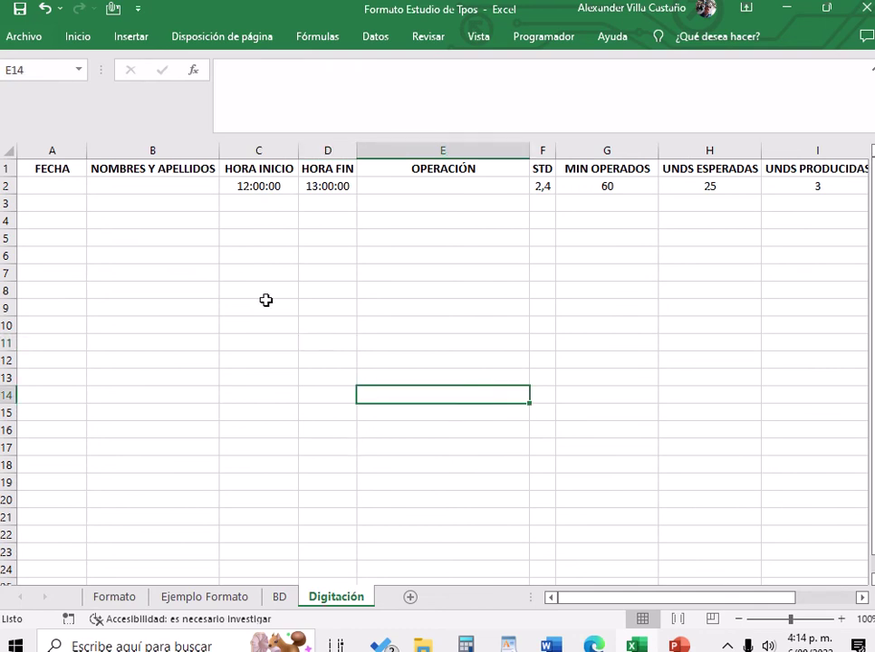
click(52, 186)
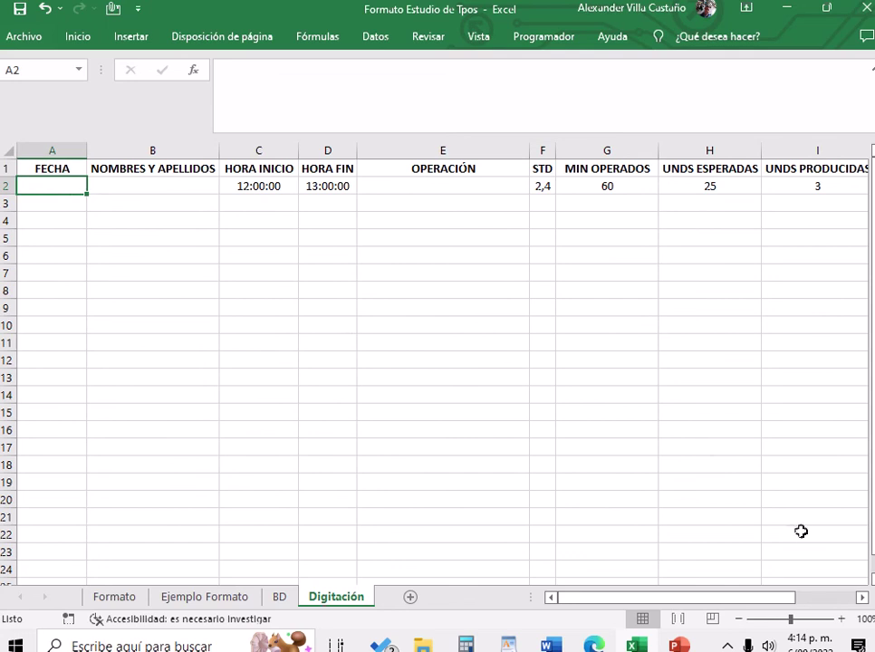
text(6-9)
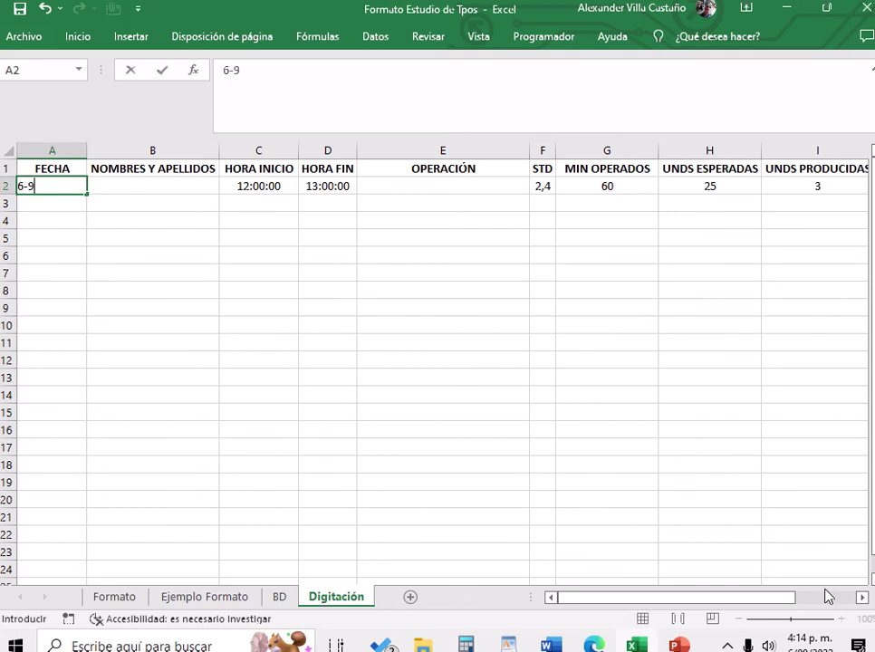
key(Tab)
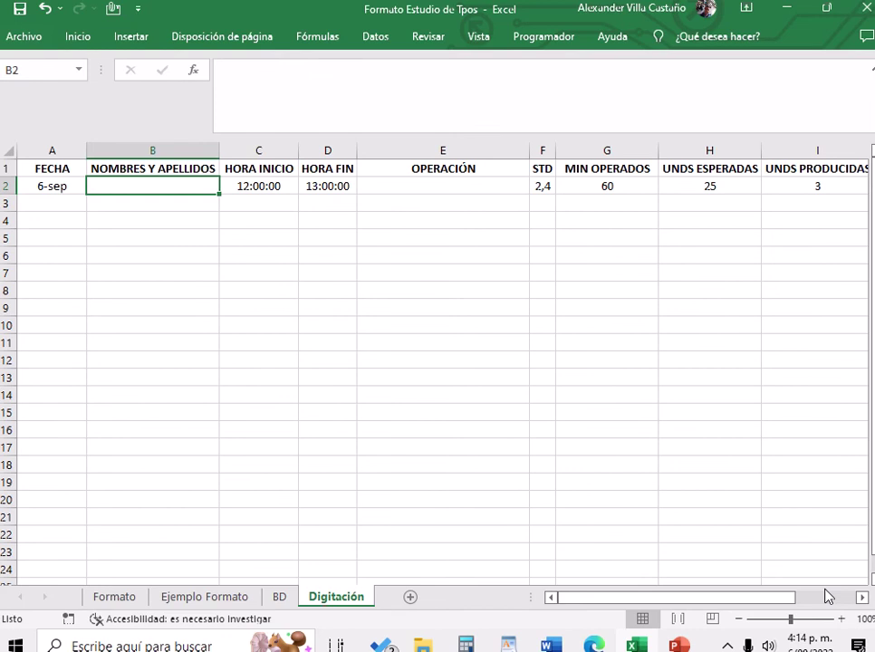
Check the HORA INICIO and HORA FIN entries in C2 and D2.
key(Tab)
key(Tab)
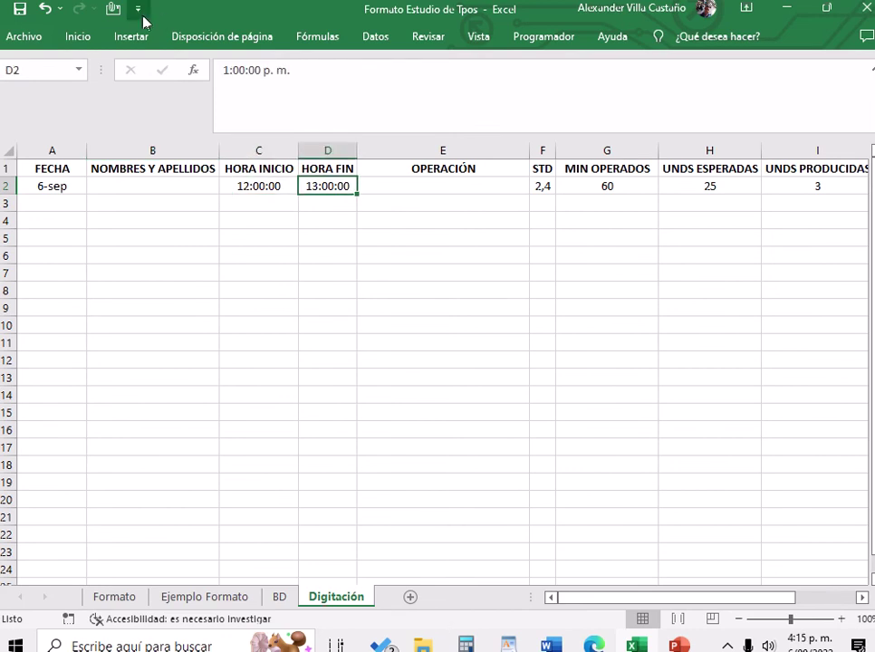
click(263, 200)
click(262, 186)
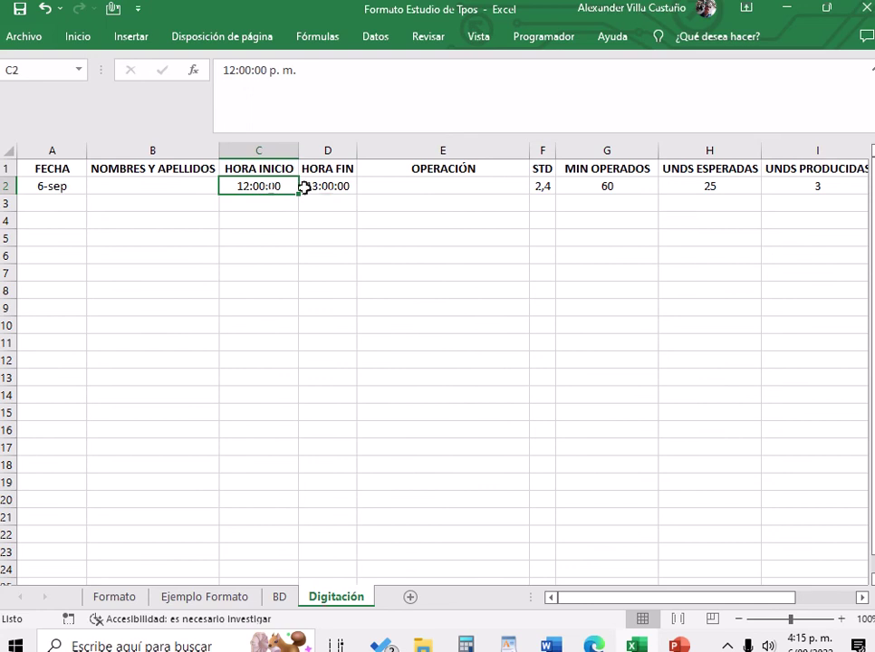
click(330, 188)
click(361, 186)
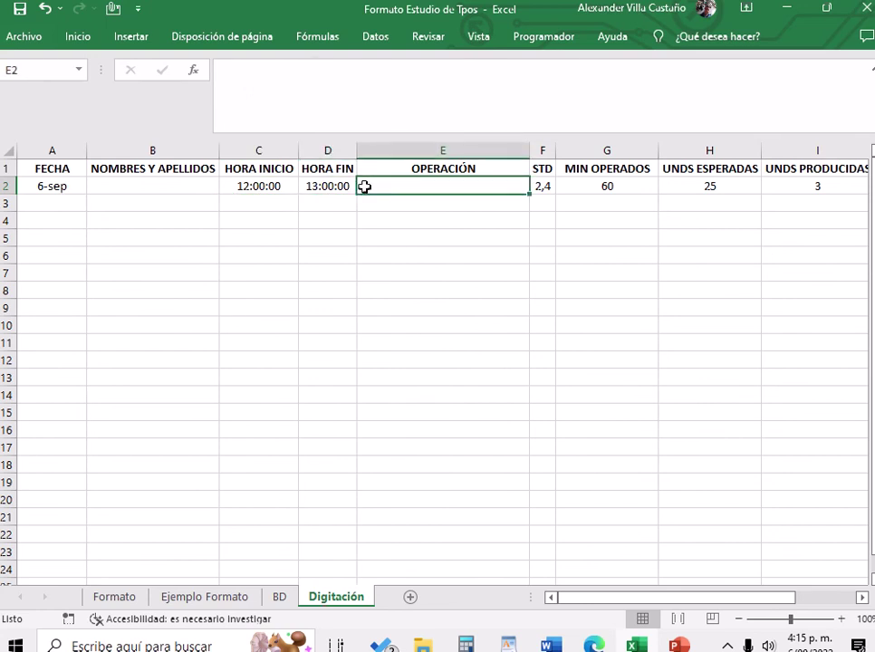
Copy the operation name Maquina Plana de 1 Aguja from B6 of the Ejemplo Formato sheet.
click(198, 597)
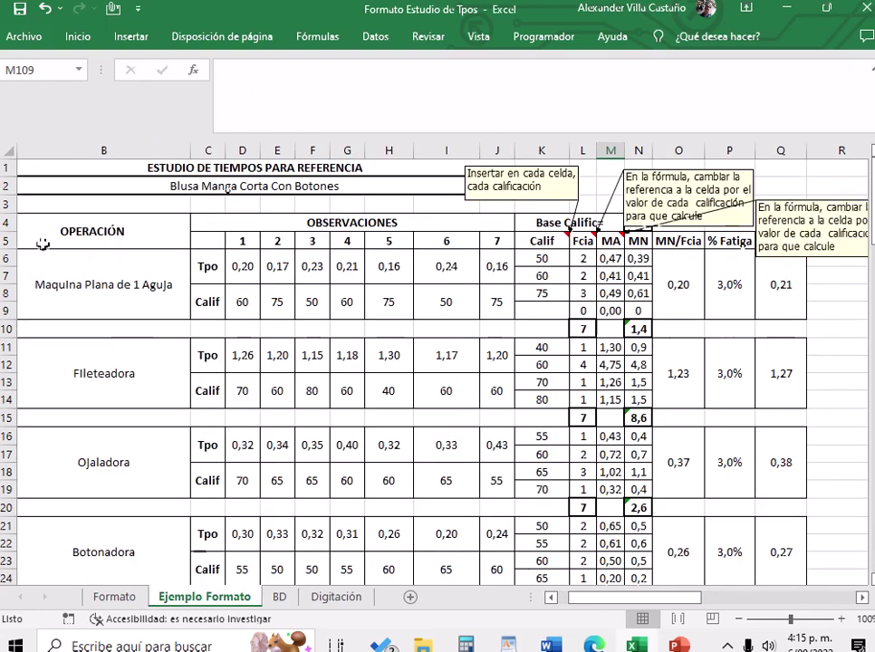
click(104, 284)
drag(360, 70, 270, 70)
drag(63, 56, 60, 54)
key(ctrl+c)
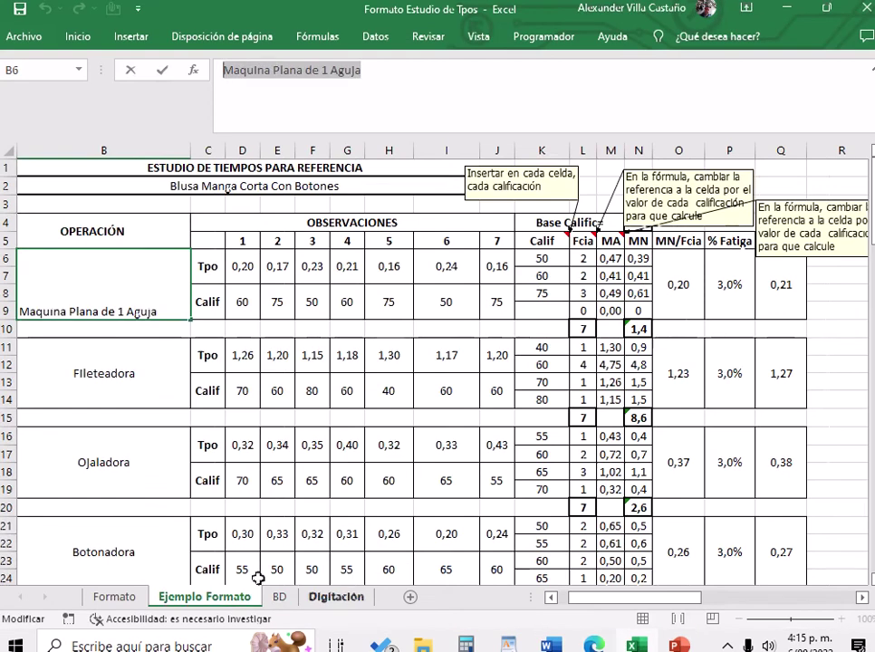
Paste the copied operation name as text only into the OPERACIÓN cell E2 of the Digitación sheet.
click(279, 597)
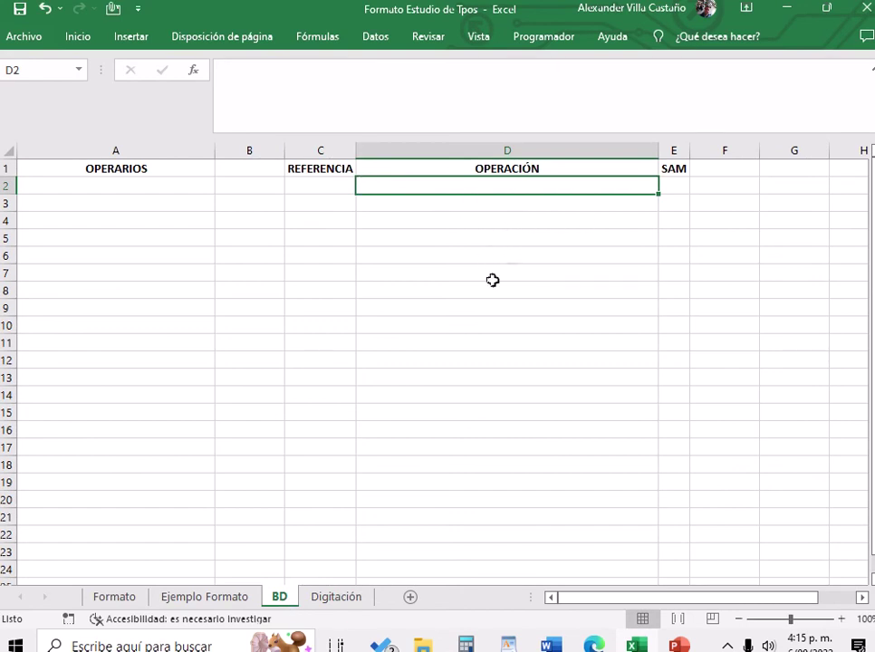
click(486, 221)
key(Up)
key(Up)
key(Down)
key(Down)
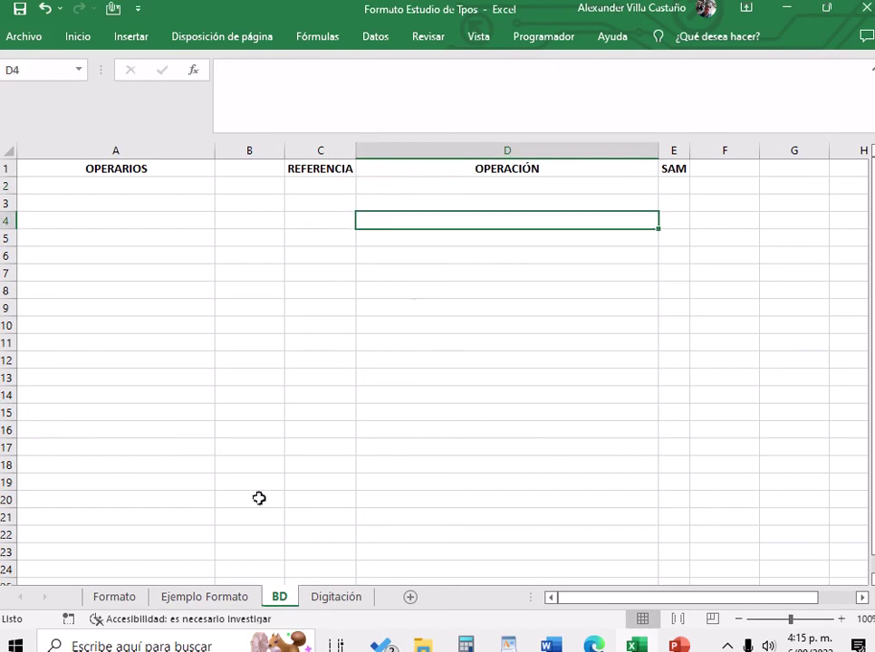
click(336, 594)
right_click(460, 187)
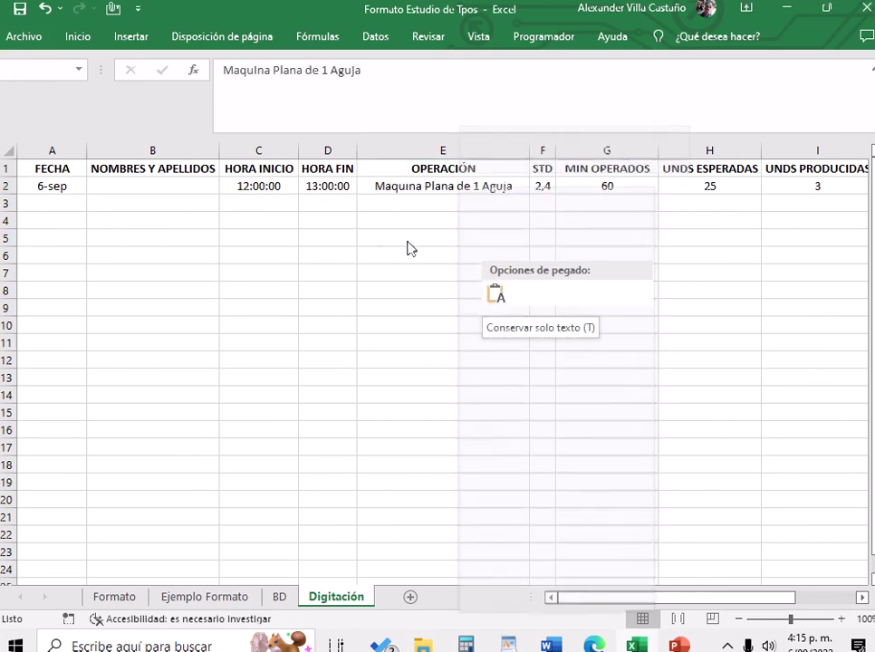
key(Escape)
right_click(415, 186)
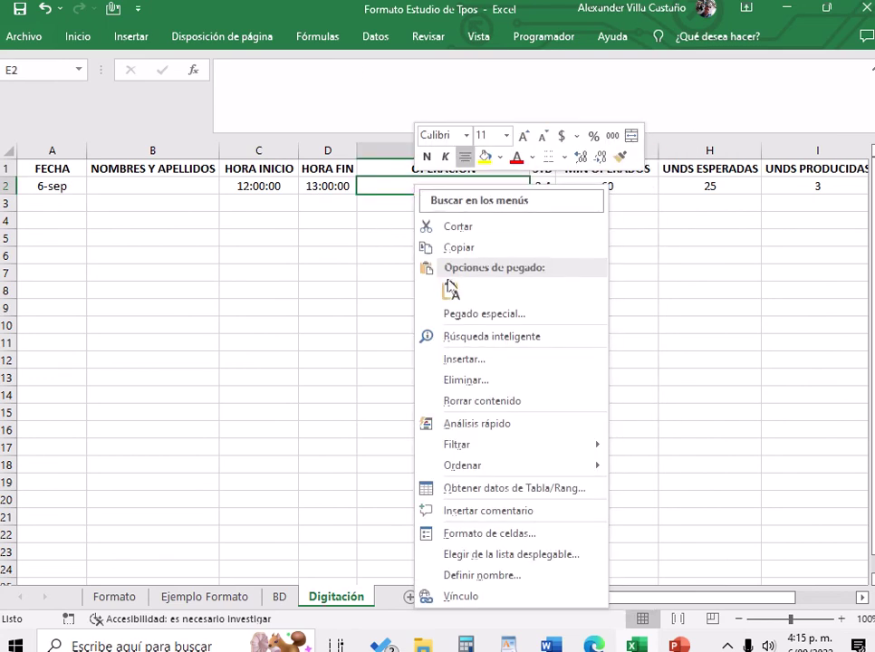
click(426, 289)
click(435, 274)
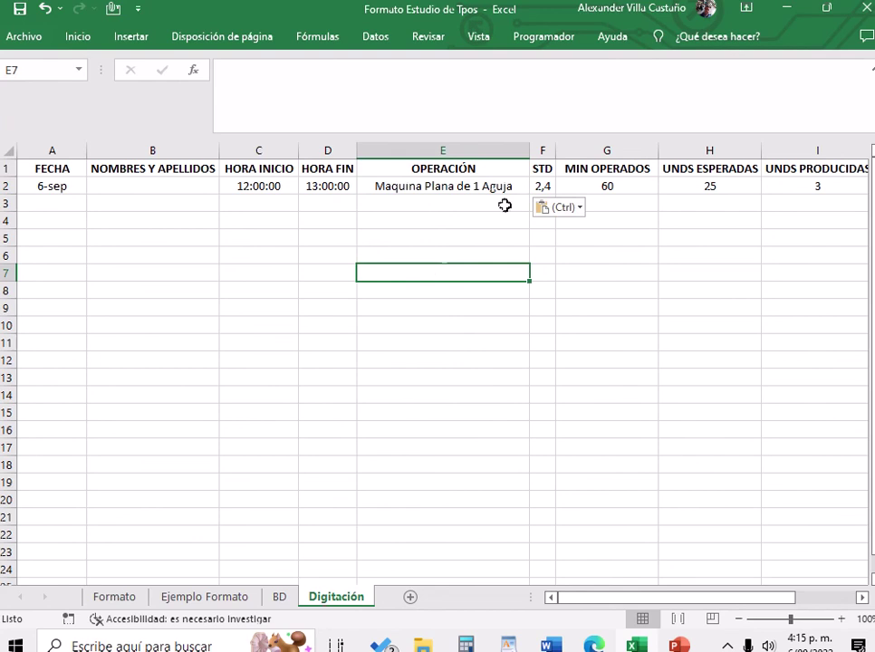
Look up the operation's standard time in Ejemplo Formato and enter 0,21 as its STD in F2 of Digitación.
click(542, 187)
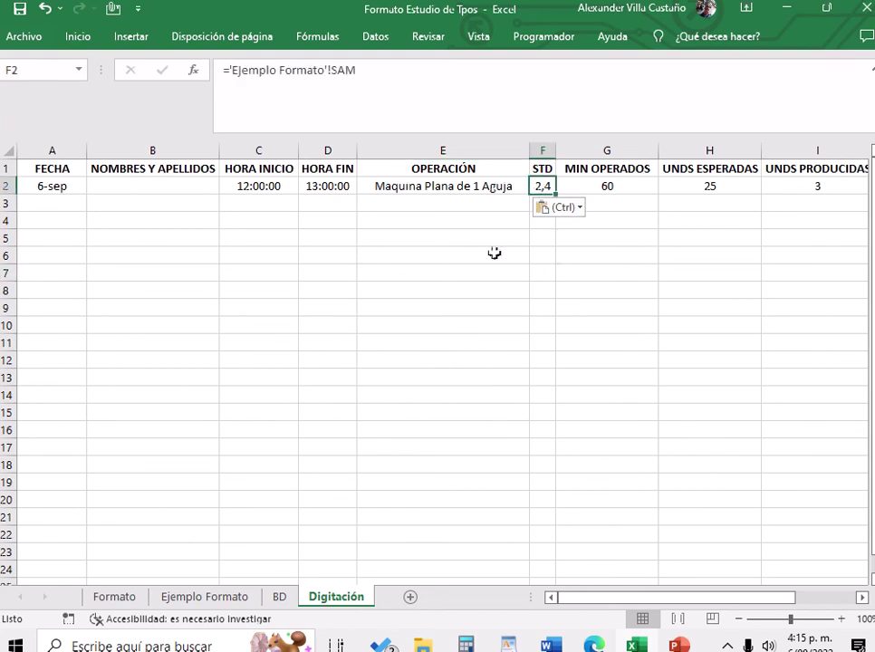
click(281, 597)
click(324, 596)
click(235, 599)
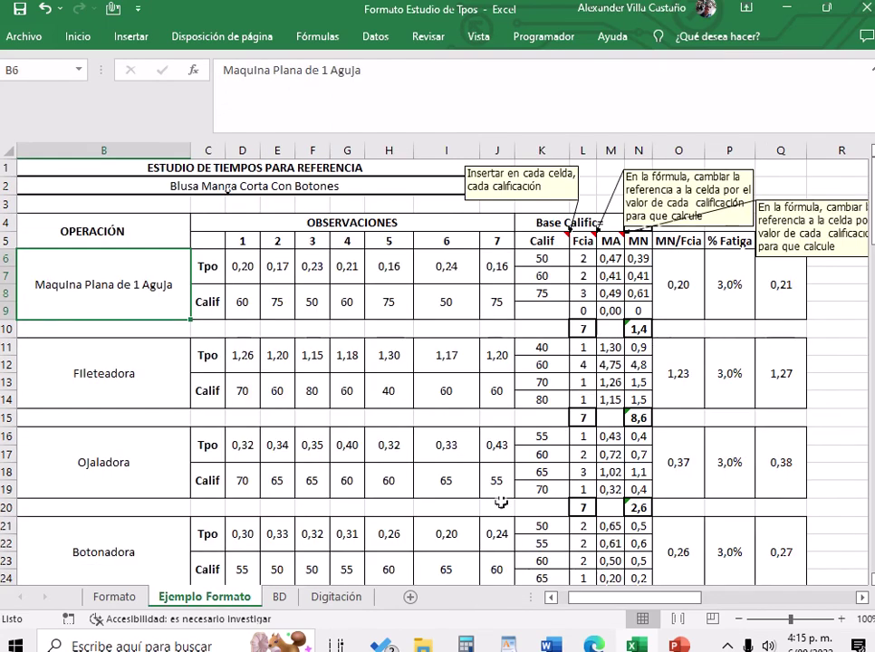
click(280, 597)
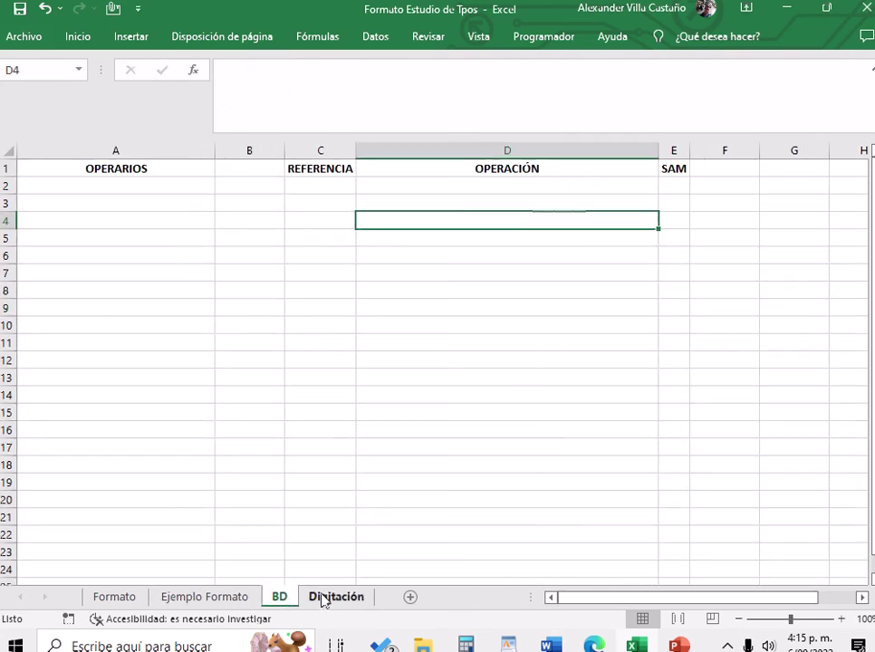
click(322, 598)
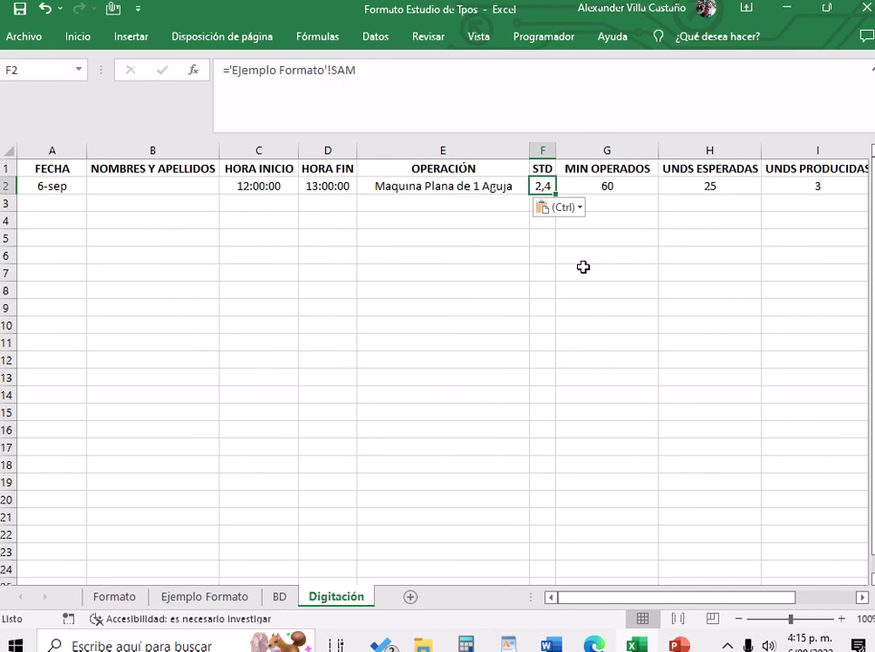
text(0,21)
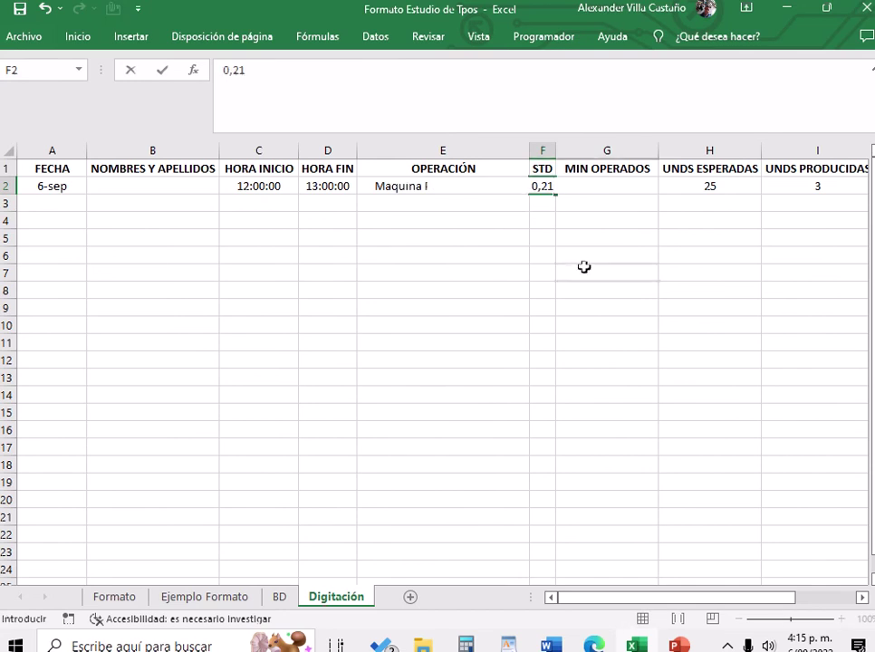
click(584, 267)
click(621, 186)
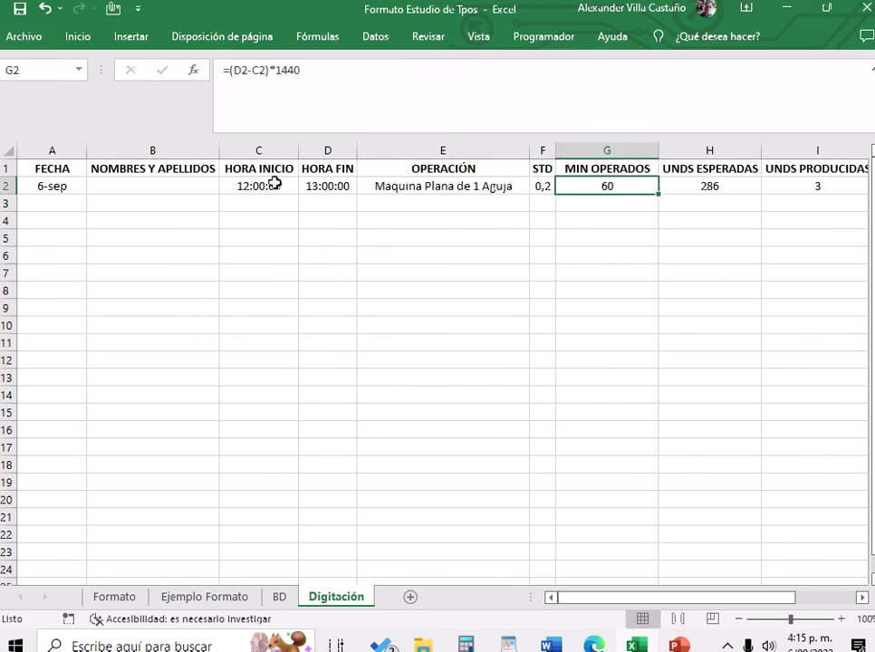
Enter the operator's full name under NOMBRES Y APELLIDOS in B2.
click(173, 189)
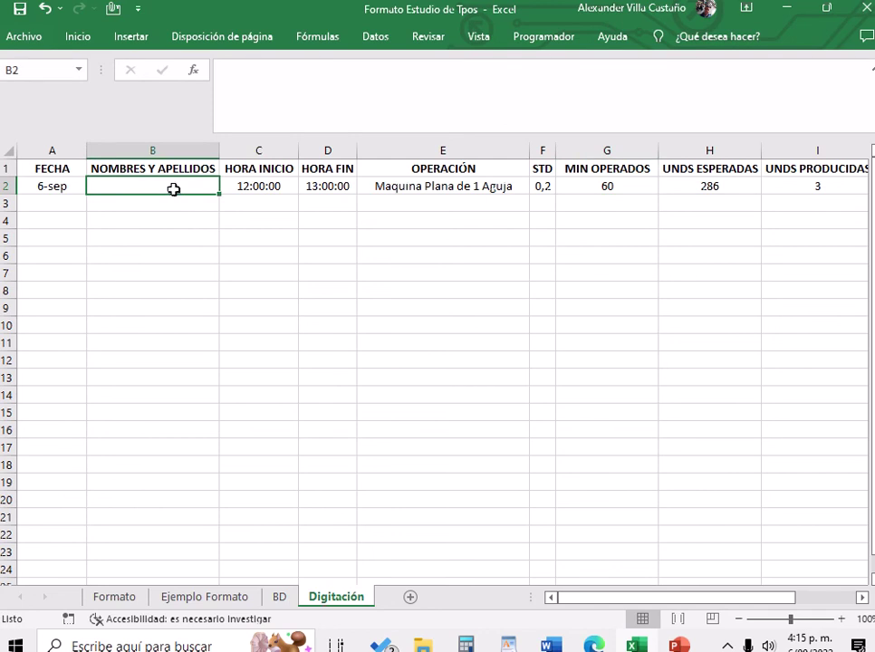
text(rAUL)
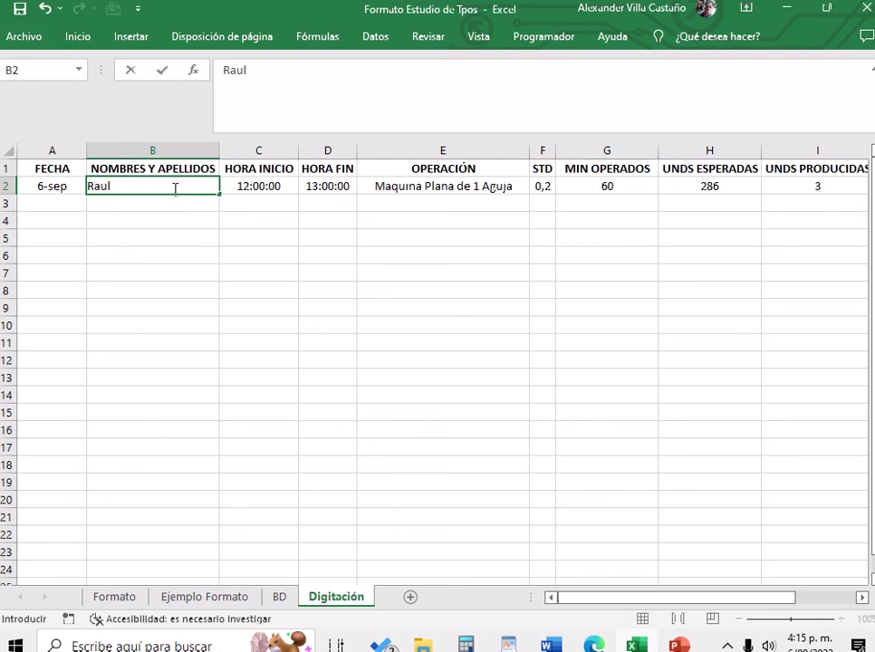
key(BackSpace)
key(BackSpace)
text(Daniela Ro)
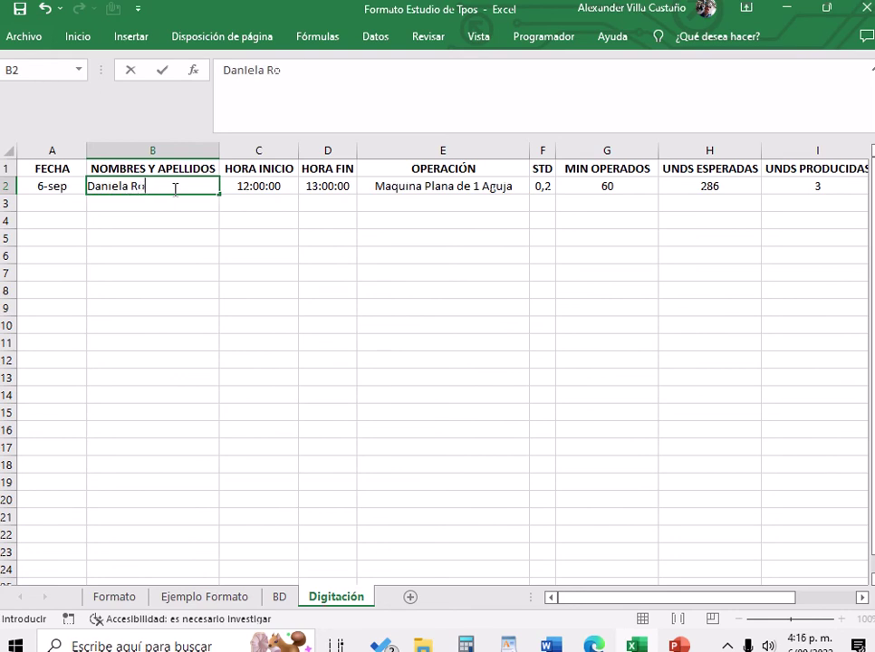
text(mo)
key(Tab)
key(Tab)
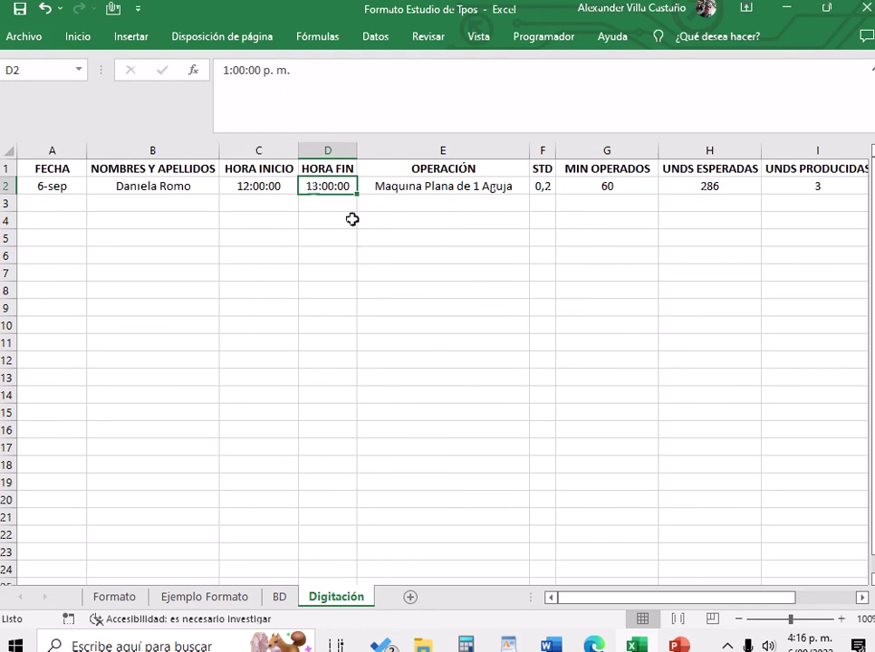
Review the record's start time, end time, operation, STD and the MIN OPERADOS formula in C2 through G2.
click(262, 184)
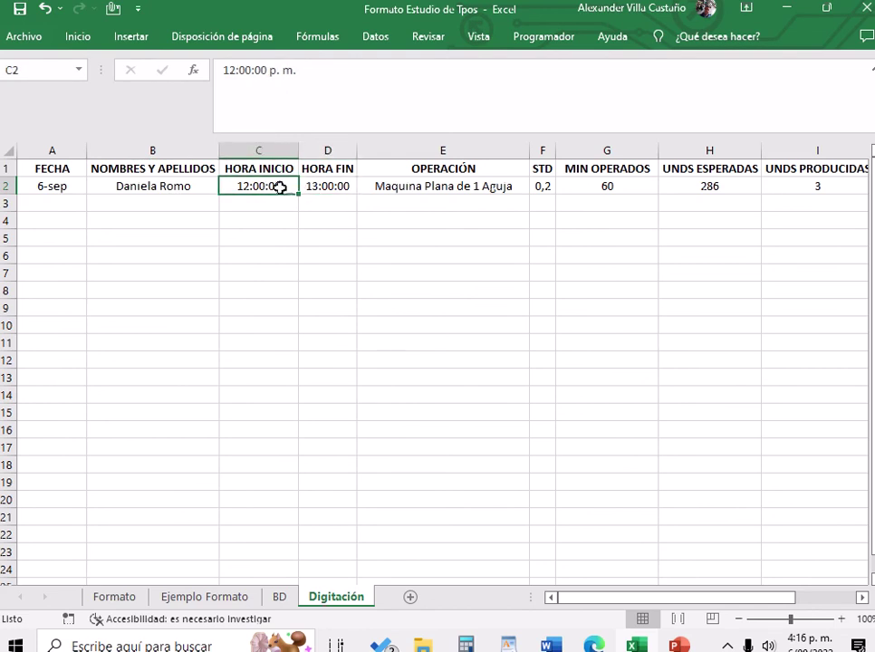
click(331, 187)
click(426, 187)
click(542, 188)
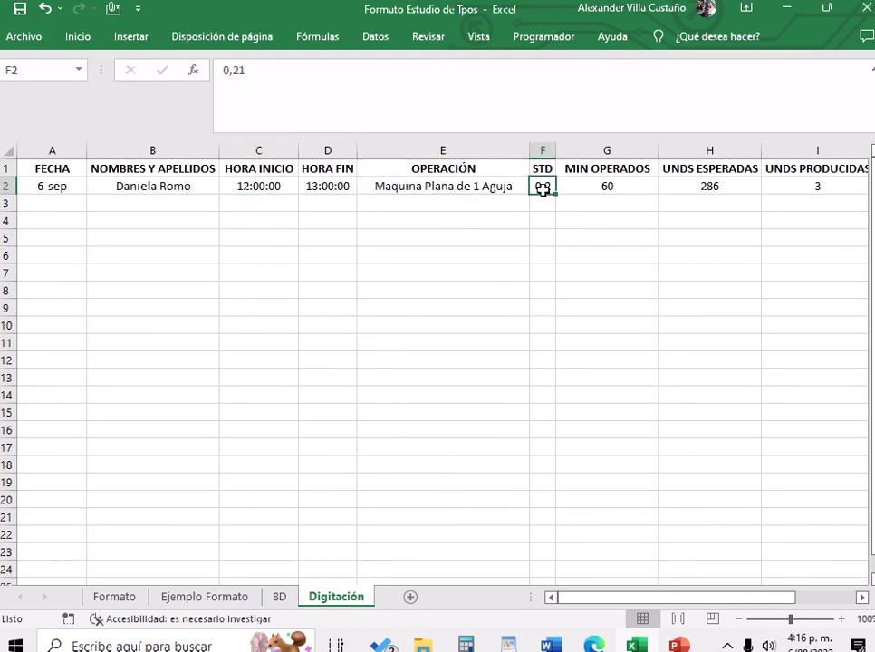
key(Tab)
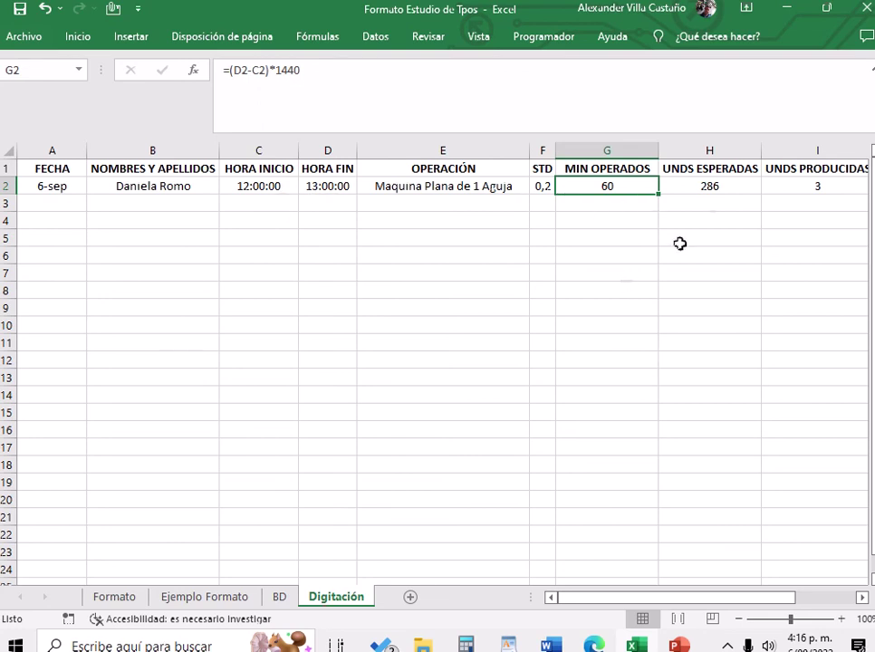
Inspect how the UNDS ESPERADAS formula in H2 divides the operated minutes in G2 by the STD in F2.
click(707, 186)
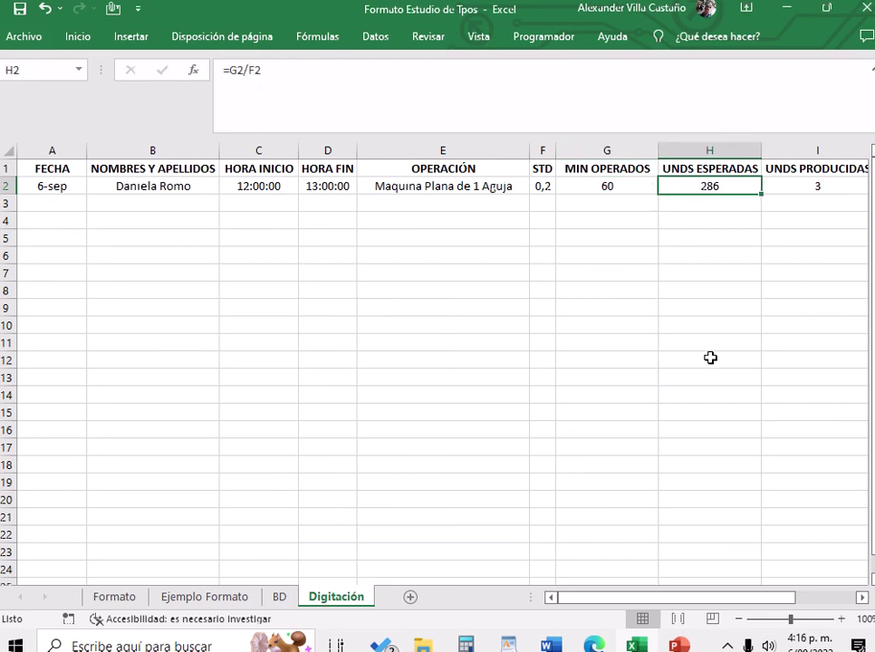
click(254, 71)
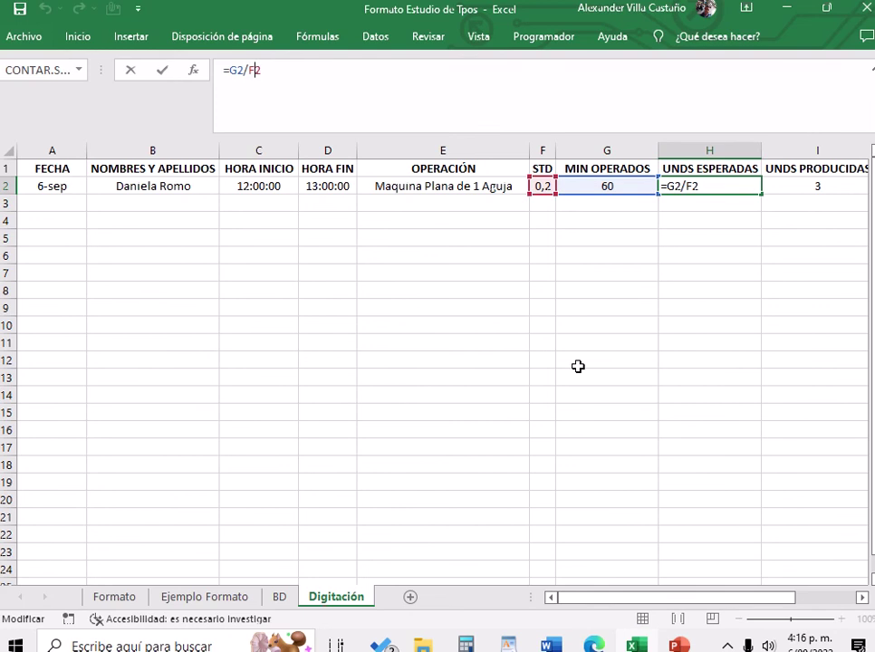
key(Return)
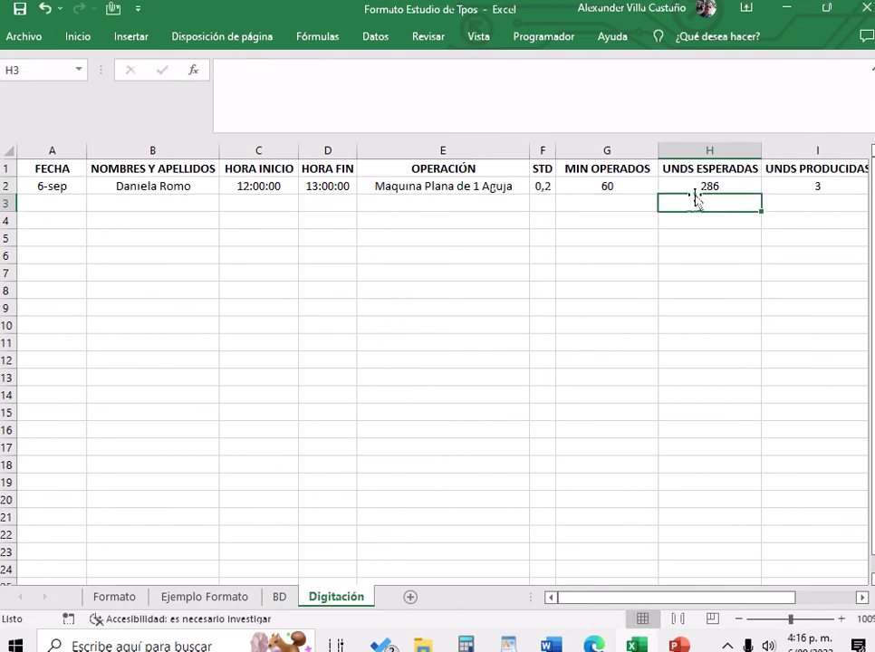
click(694, 190)
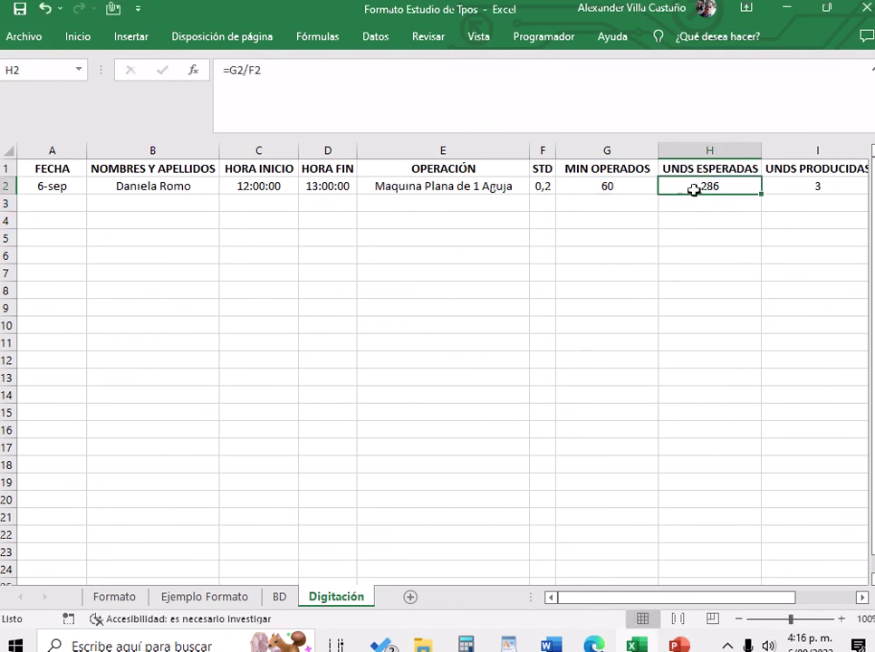
click(244, 73)
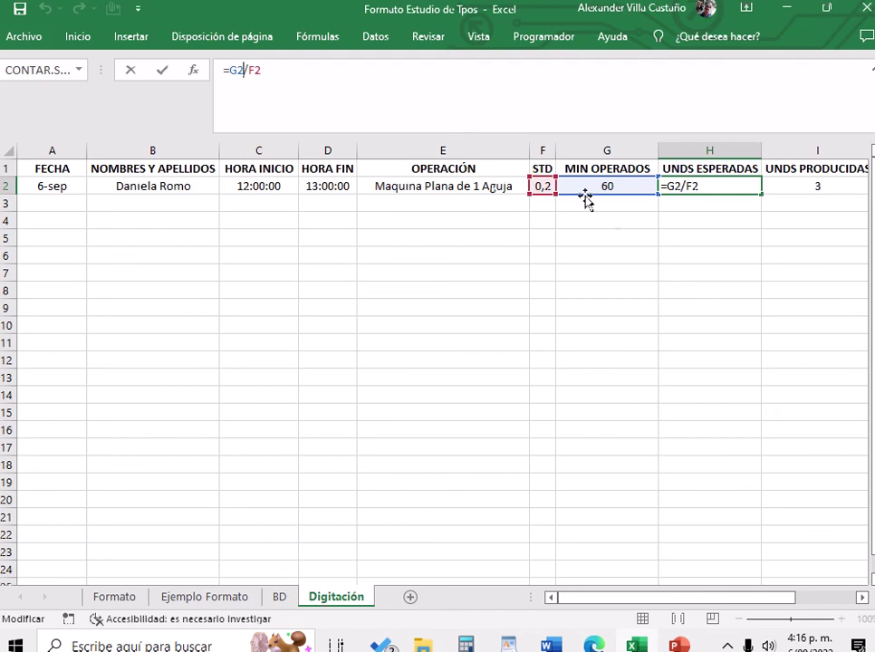
key(Return)
click(717, 187)
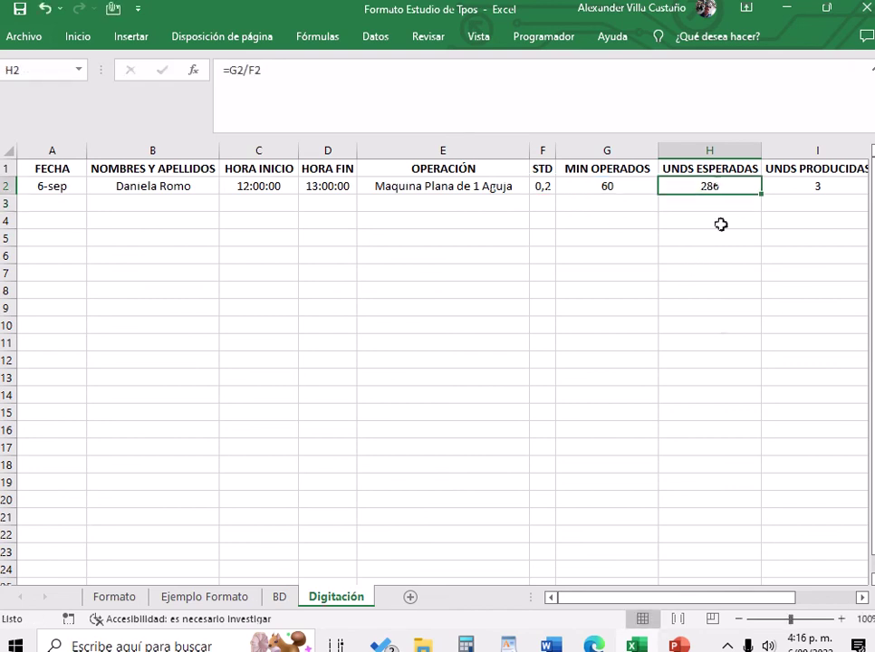
Enter 220 as the UNDS PRODUCIDAS in I2 for the first record.
drag(705, 598, 766, 600)
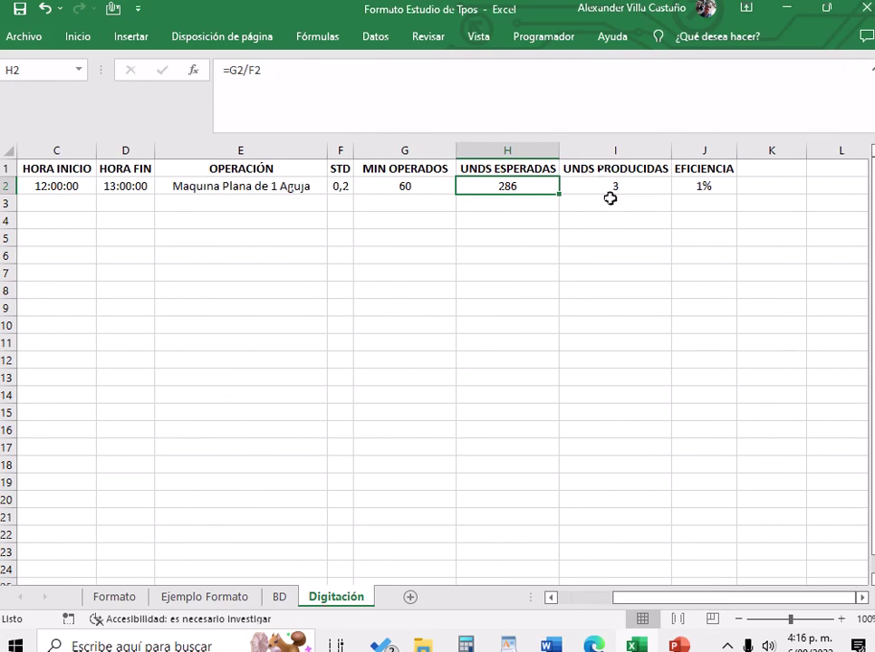
click(609, 188)
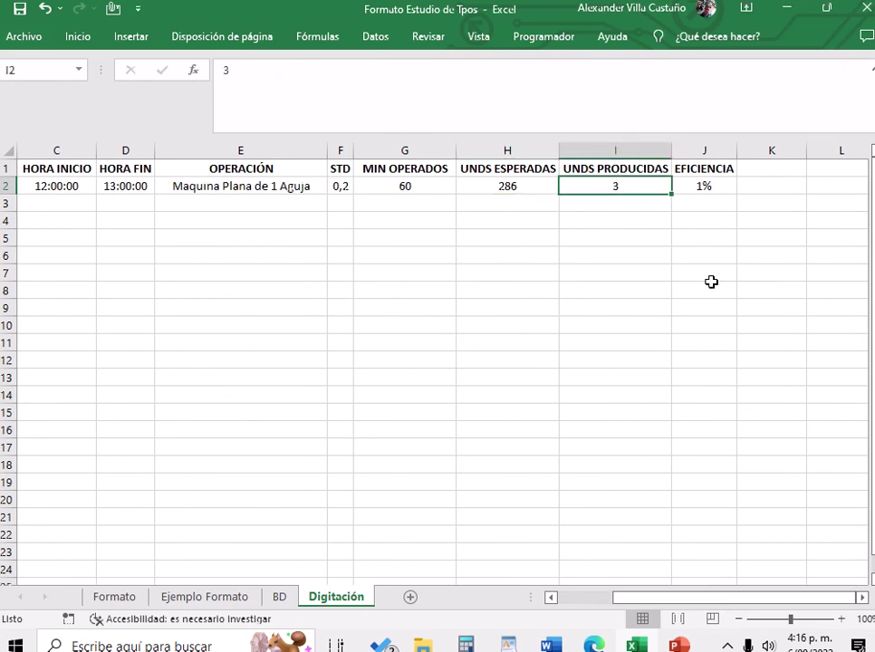
text(220)
click(544, 327)
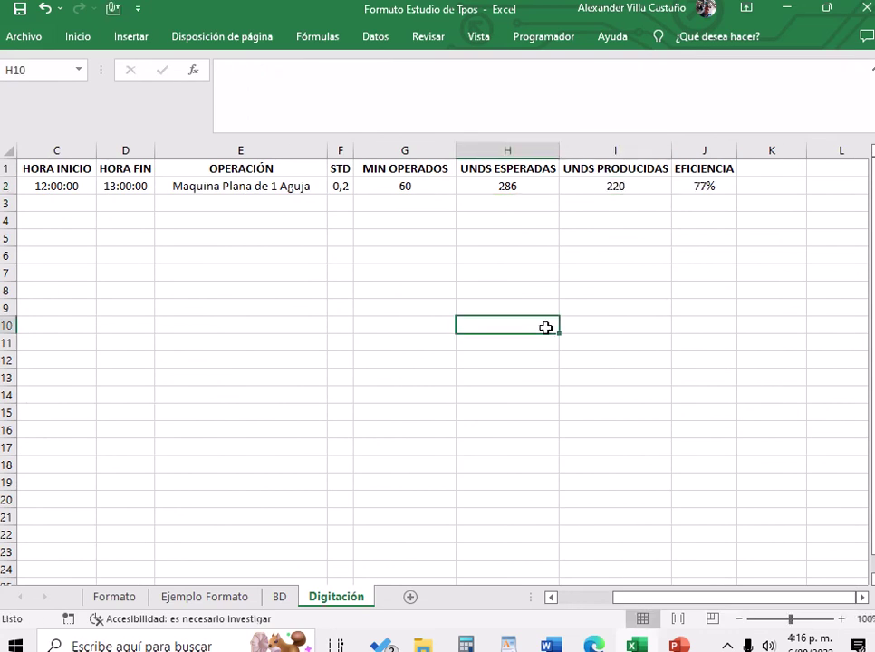
Inspect how the EFICIENCIA formula in J2 divides the produced units in I2 by the expected units in H2.
click(648, 187)
click(699, 187)
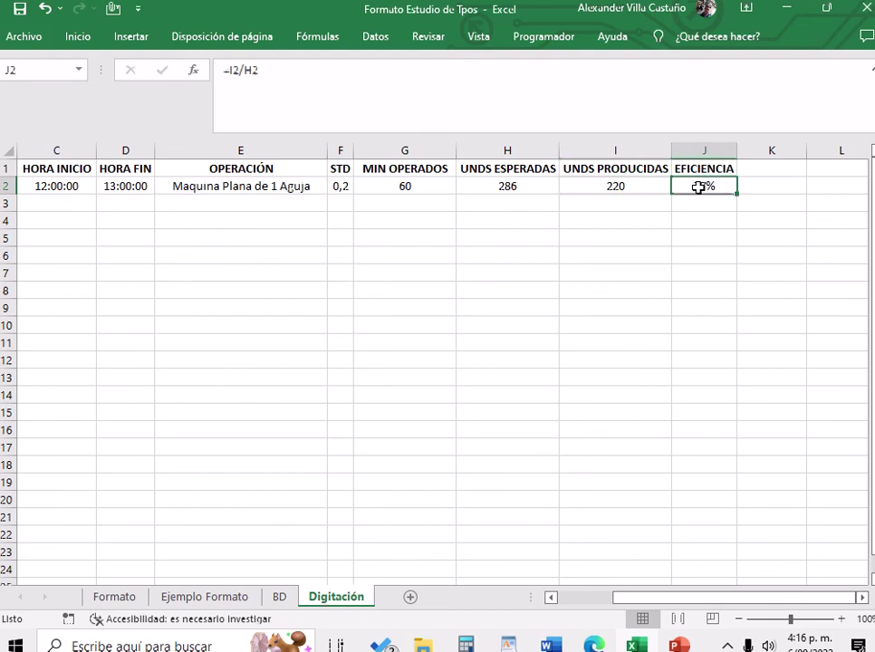
click(241, 70)
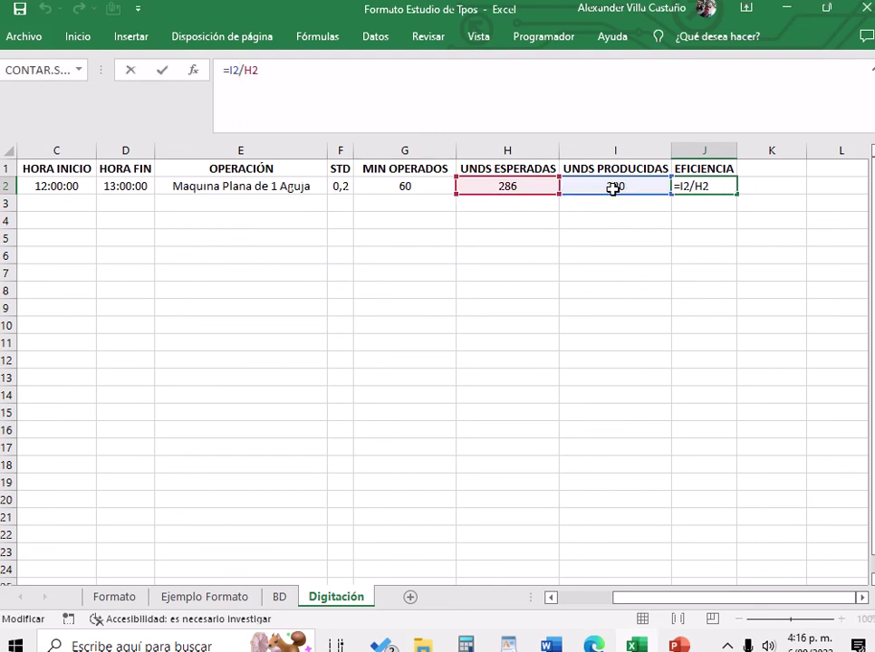
click(699, 288)
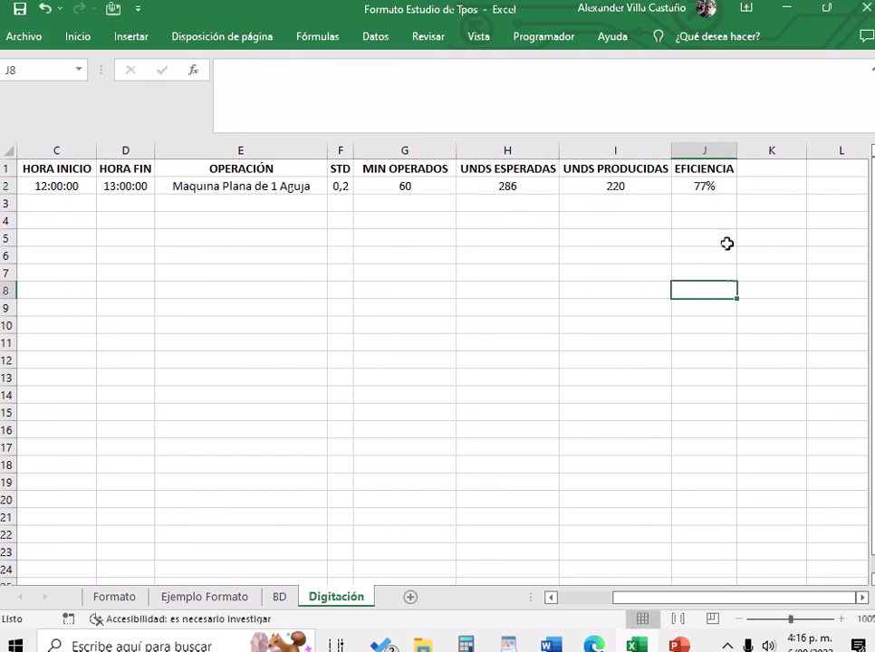
click(712, 188)
Fill the date and operator name from A2:B2 down to row 3 as exact copies instead of a series.
drag(703, 600, 618, 597)
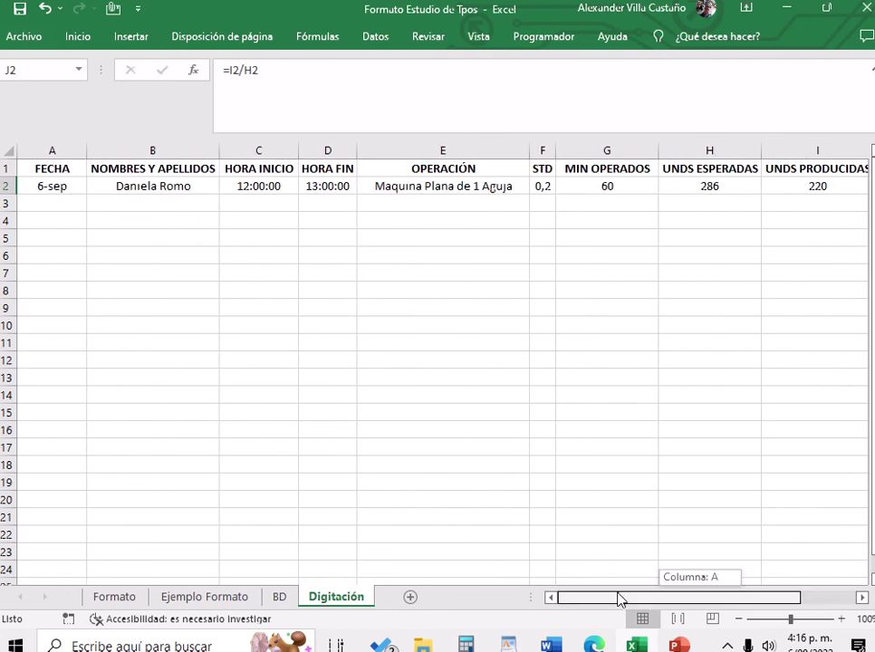
click(74, 186)
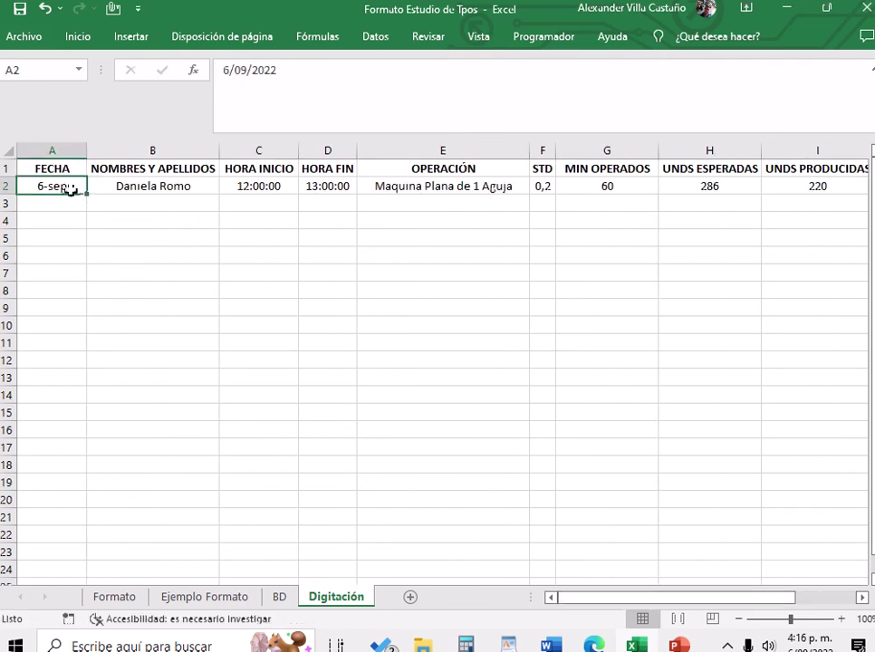
drag(66, 186, 226, 206)
click(263, 201)
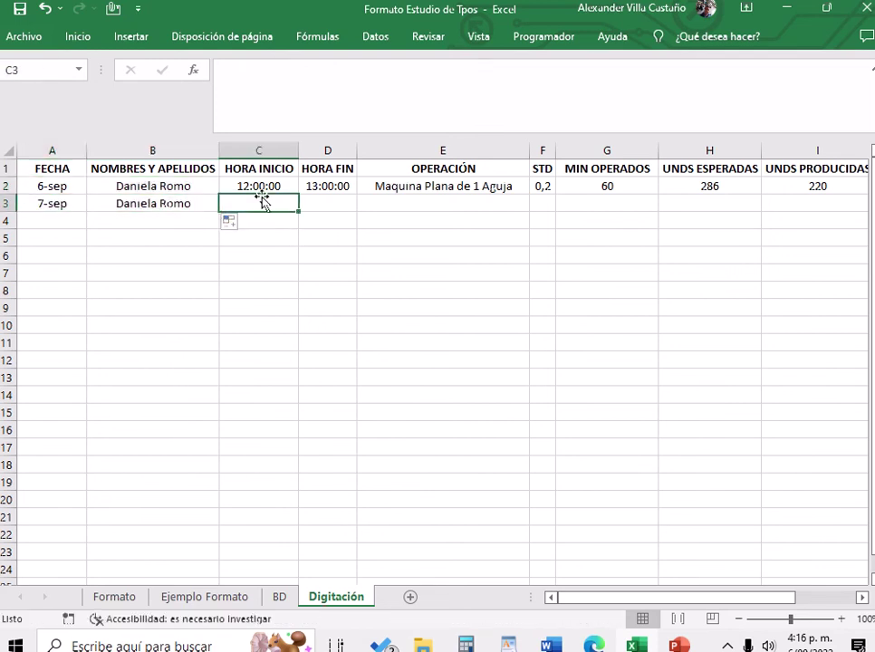
click(229, 220)
click(255, 242)
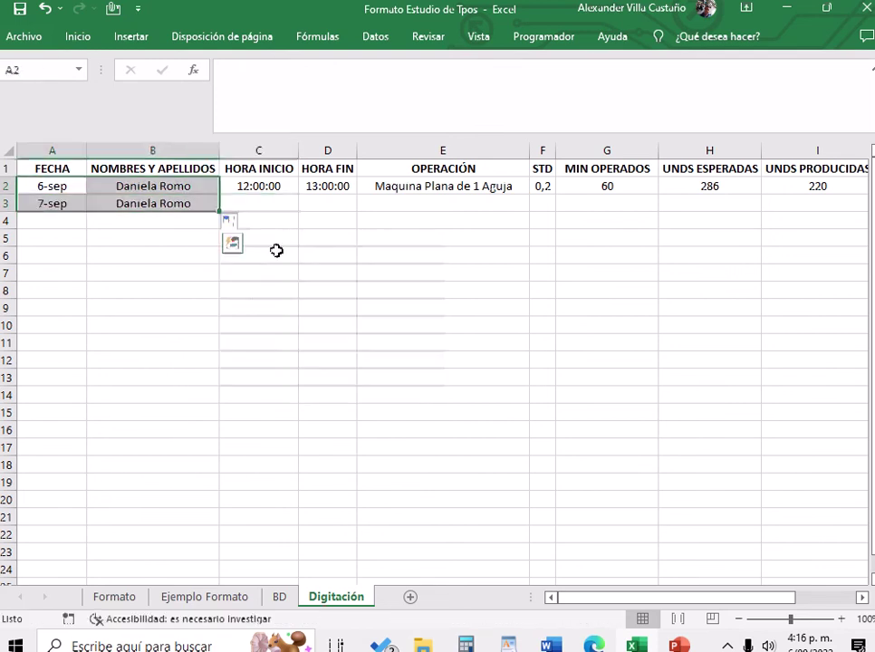
Enter 13:00 as HORA INICIO in C3 and 13:30 as HORA FIN in D3.
click(290, 205)
text(1)
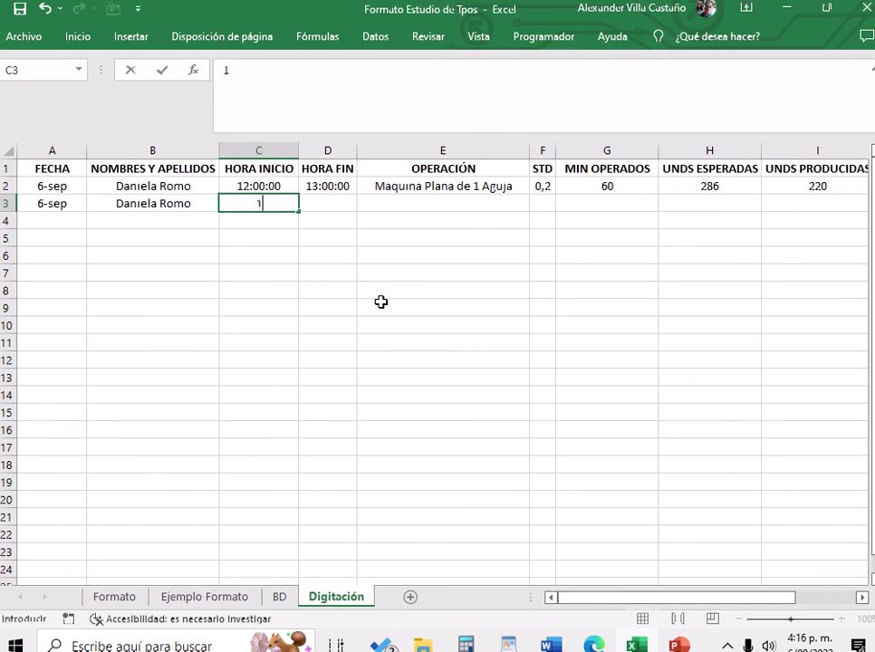
text(3:00)
key(Tab)
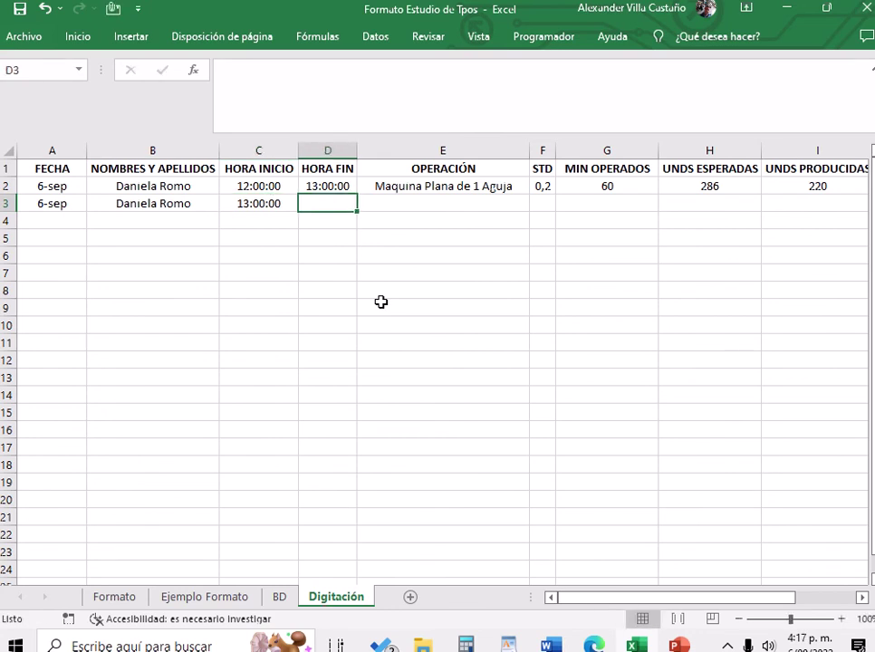
text(13:)
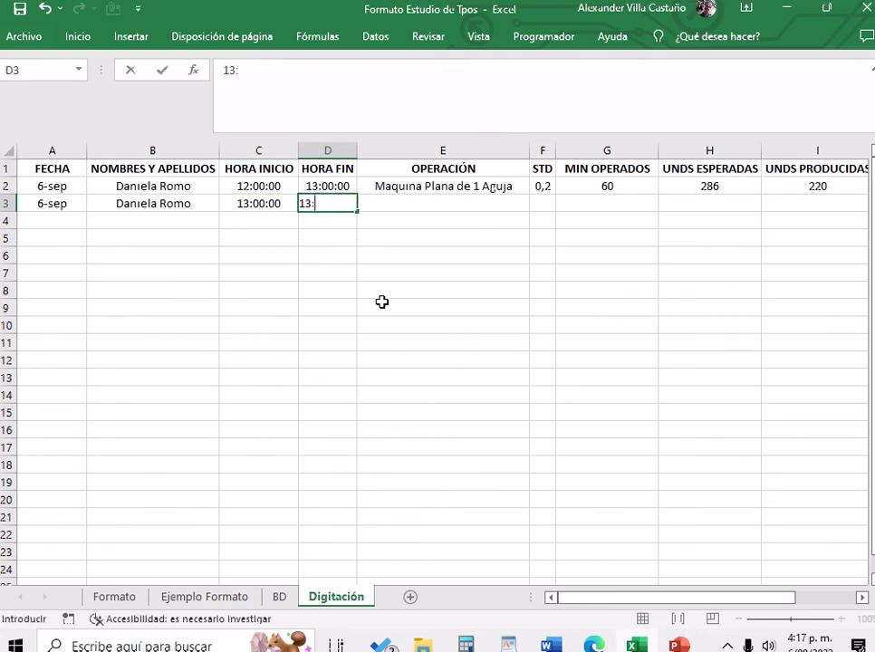
text(30)
key(Tab)
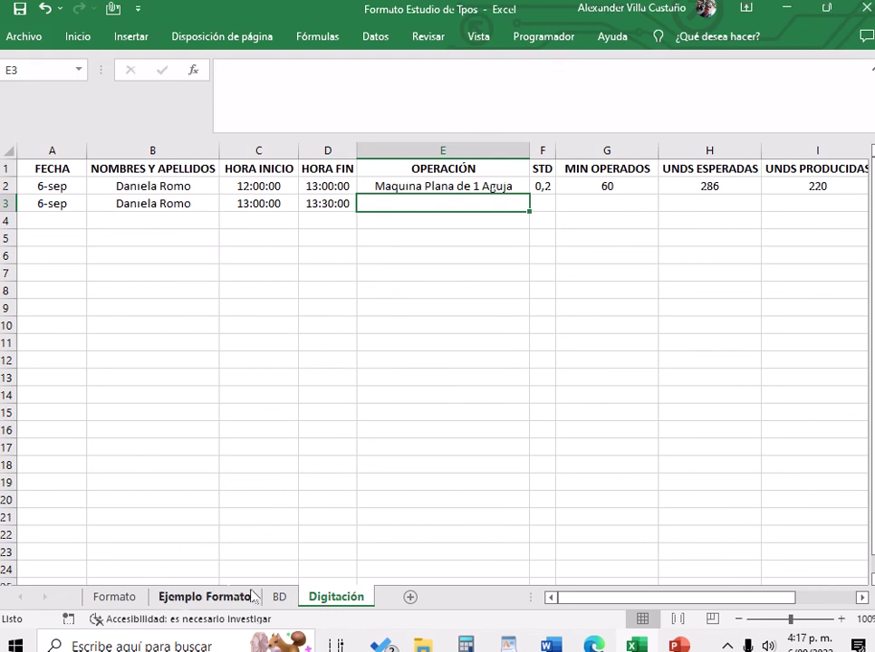
Copy the operation name Fileteadora from B11 of Ejemplo Formato into OPERACIÓN in E3 of Digitación.
click(224, 596)
click(97, 381)
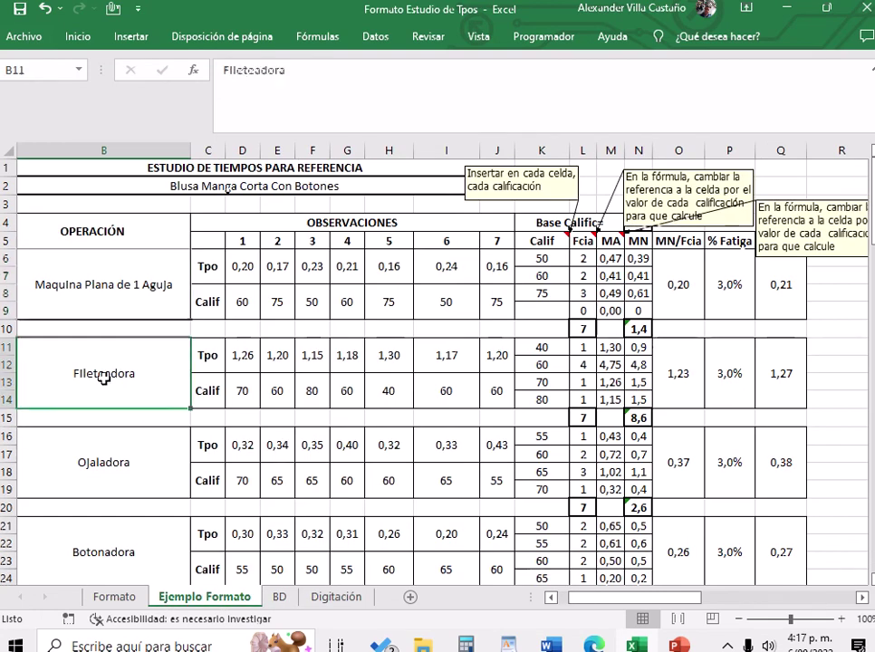
key(F2)
key(shift+Home)
key(ctrl+c)
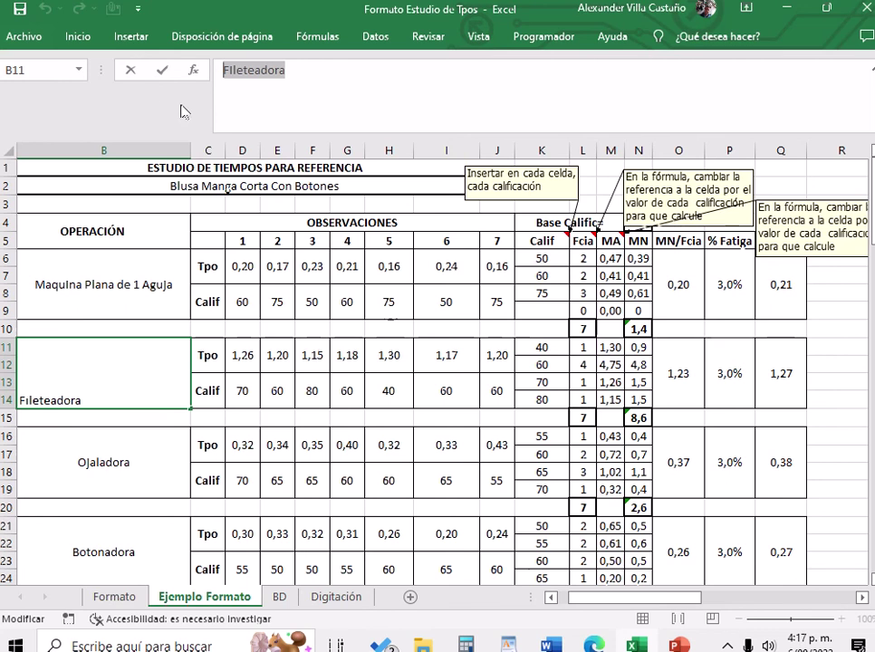
click(349, 591)
right_click(437, 201)
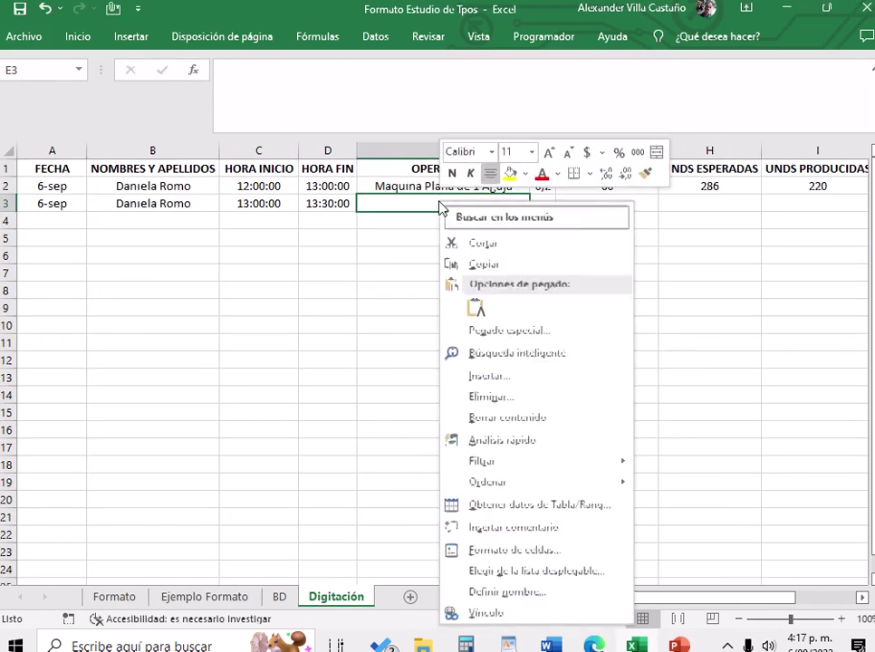
click(476, 306)
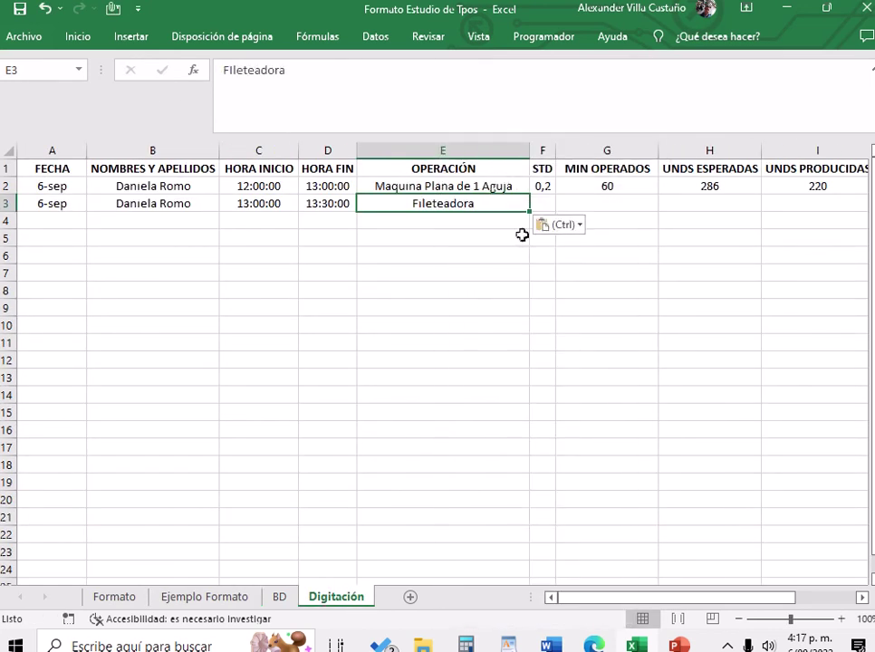
Look up Fileteadora's standard time in Ejemplo Formato and enter 1,27 as its STD in F3 of Digitación.
click(215, 603)
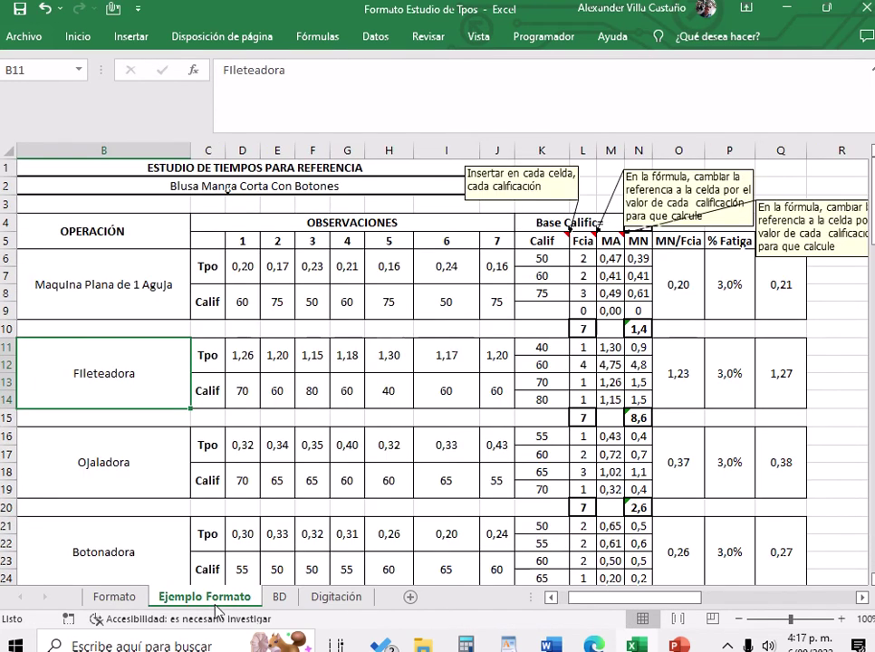
click(279, 597)
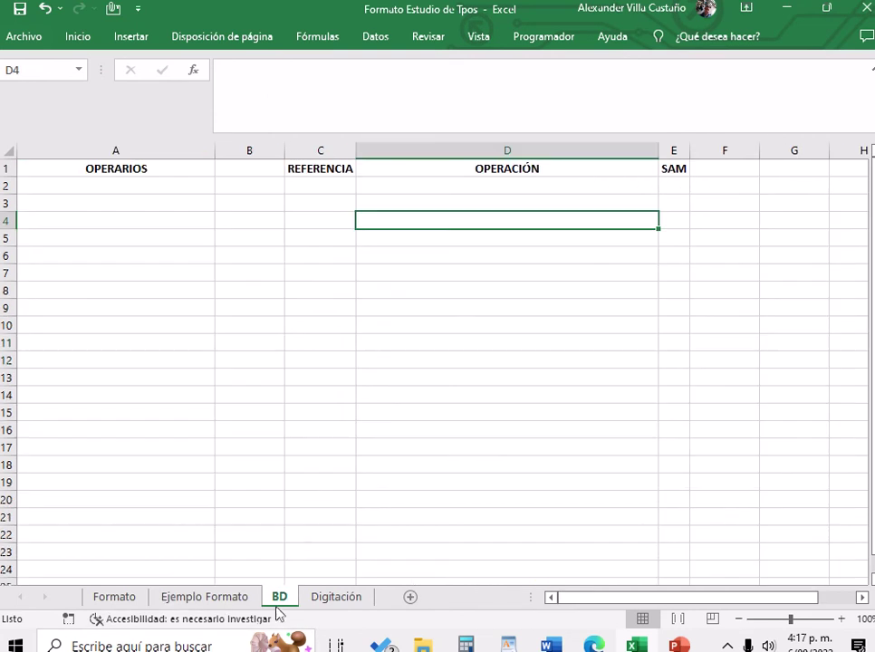
click(331, 597)
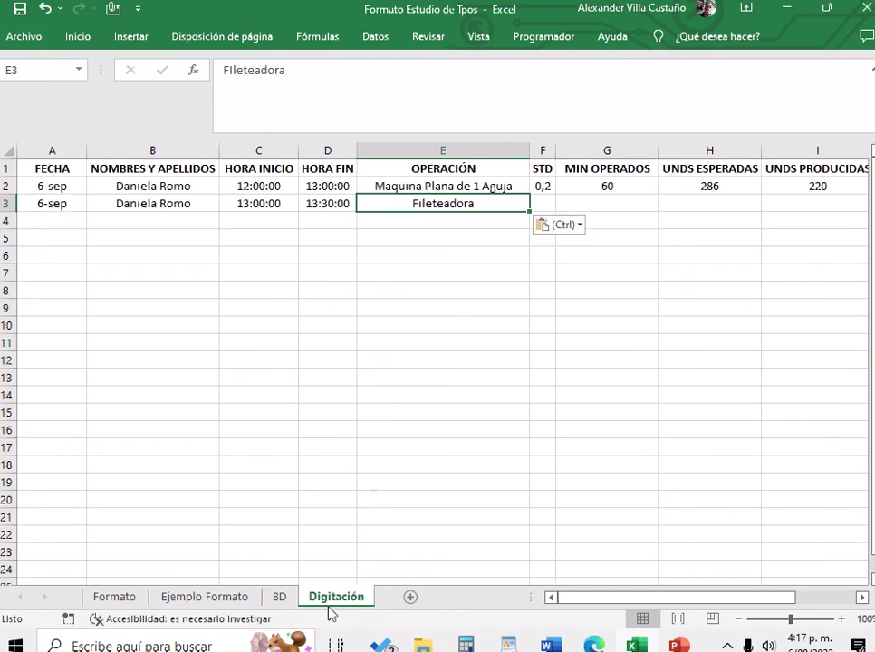
click(549, 204)
text(1,27)
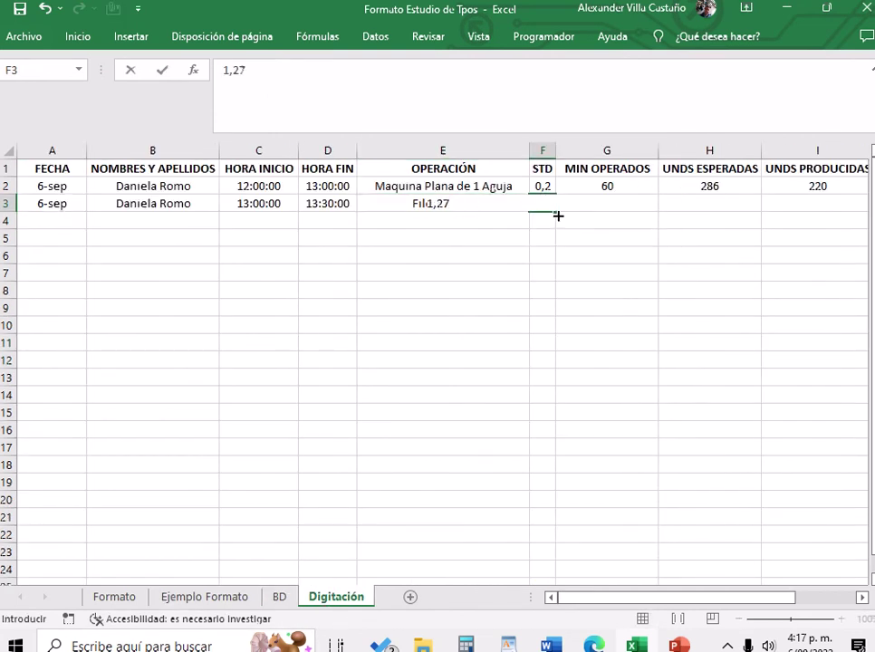
key(Tab)
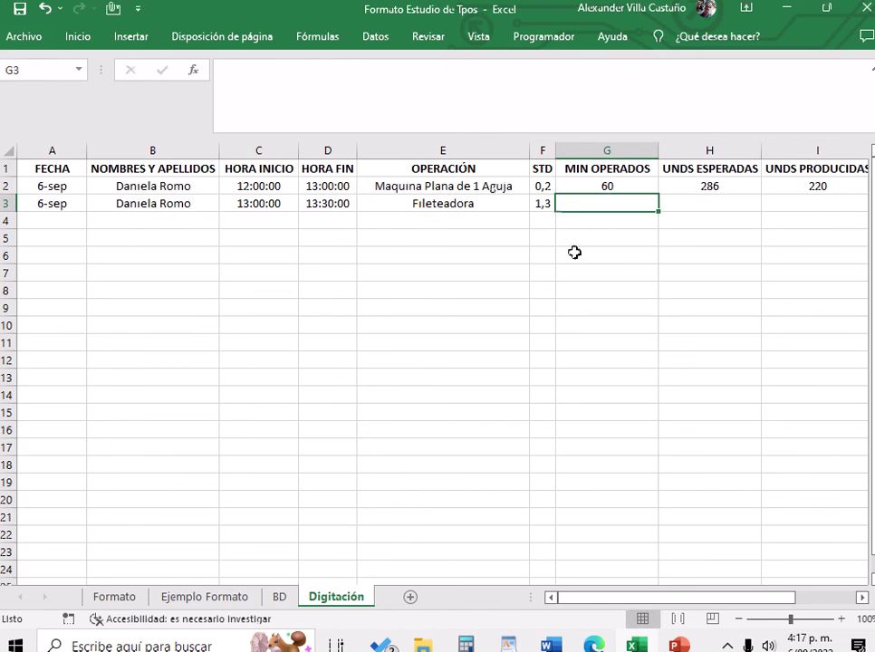
Fill the MIN OPERADOS formula from G2 down to G3 and check its references to the end and start times.
click(609, 184)
drag(660, 194, 641, 203)
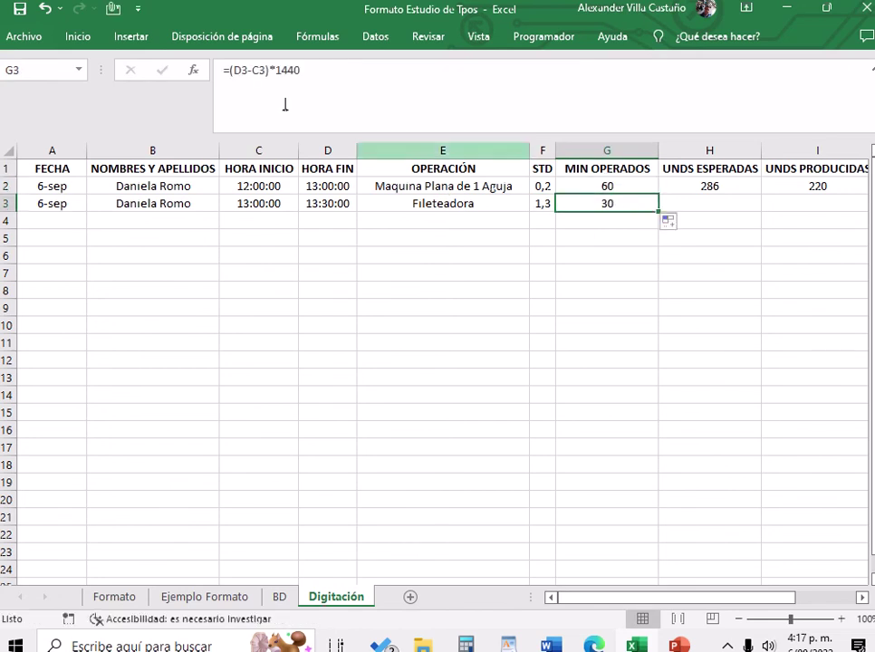
click(285, 70)
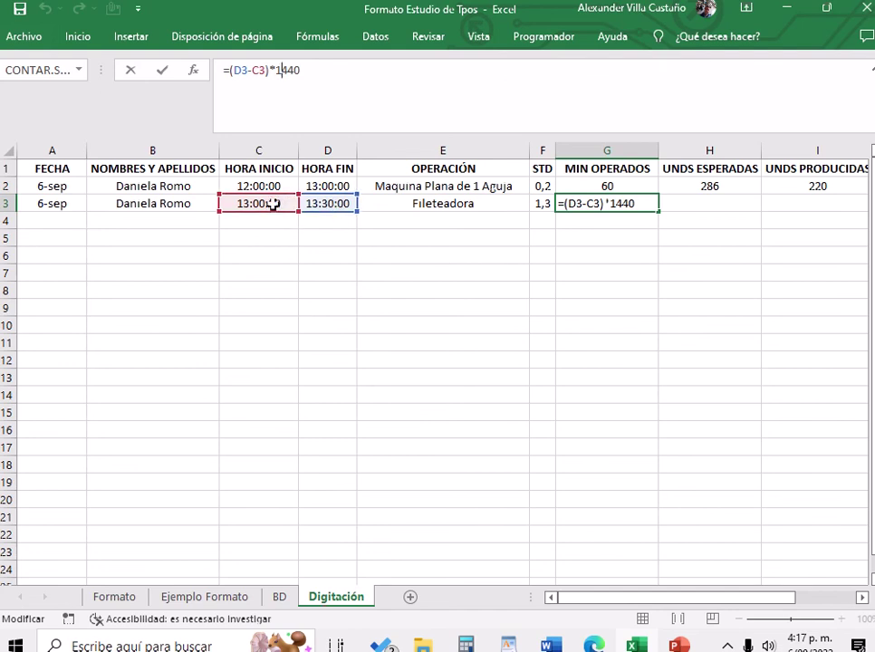
key(Return)
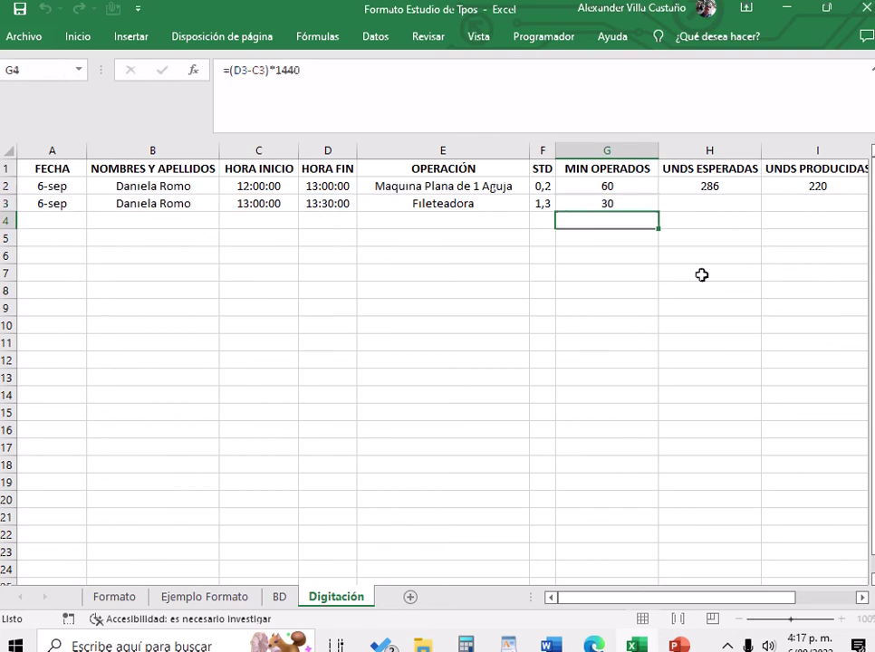
click(582, 200)
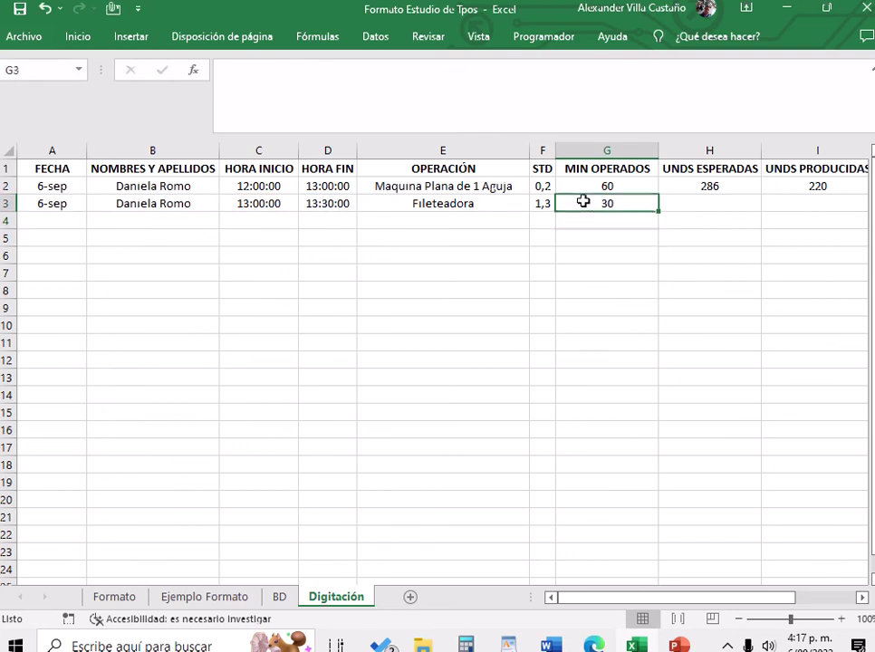
Fill the UNDS ESPERADAS formula from H2 down to H3 and check that it divides G3 by F3.
key(Right)
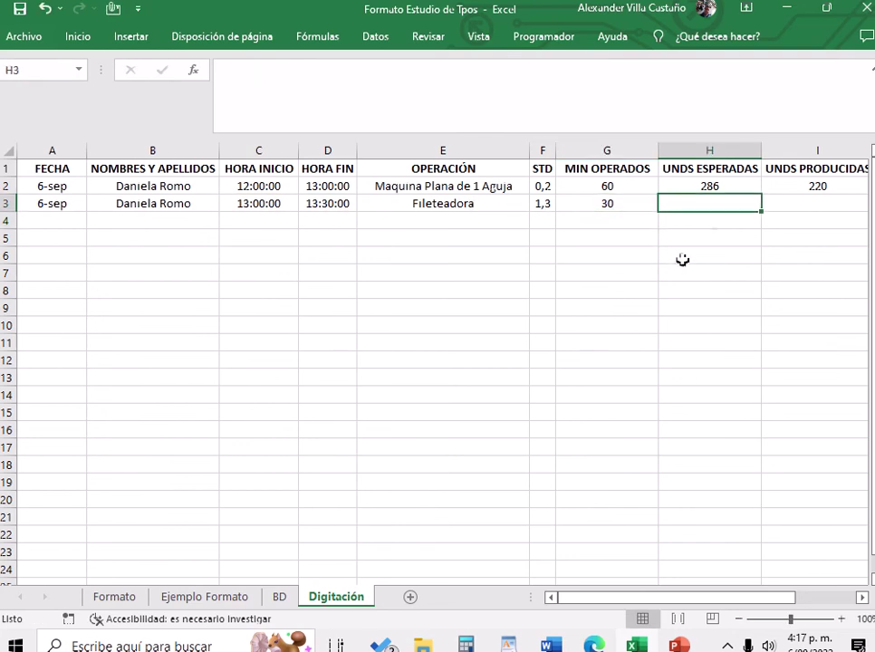
click(734, 190)
drag(761, 193, 742, 204)
click(738, 201)
click(259, 67)
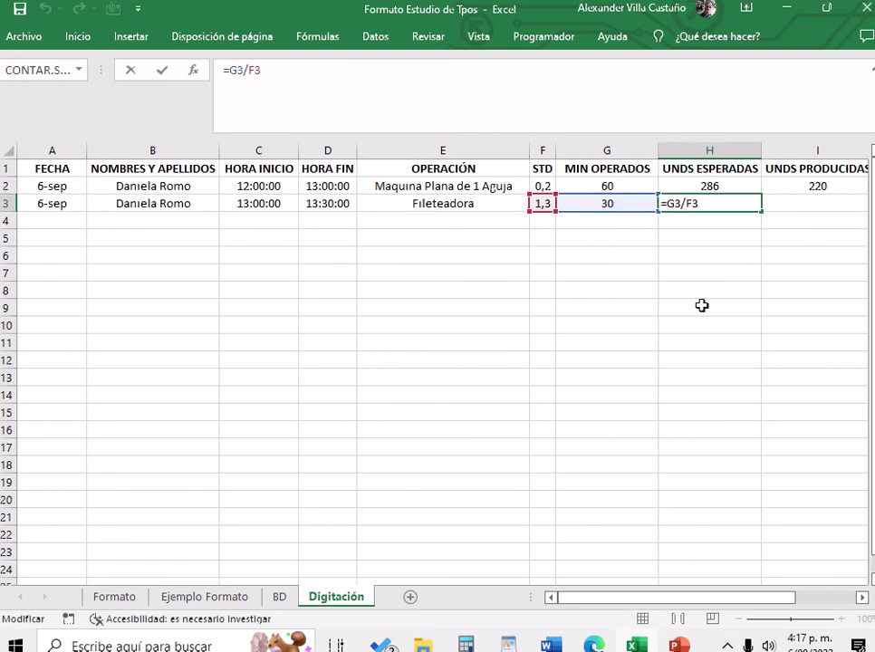
key(Return)
click(712, 202)
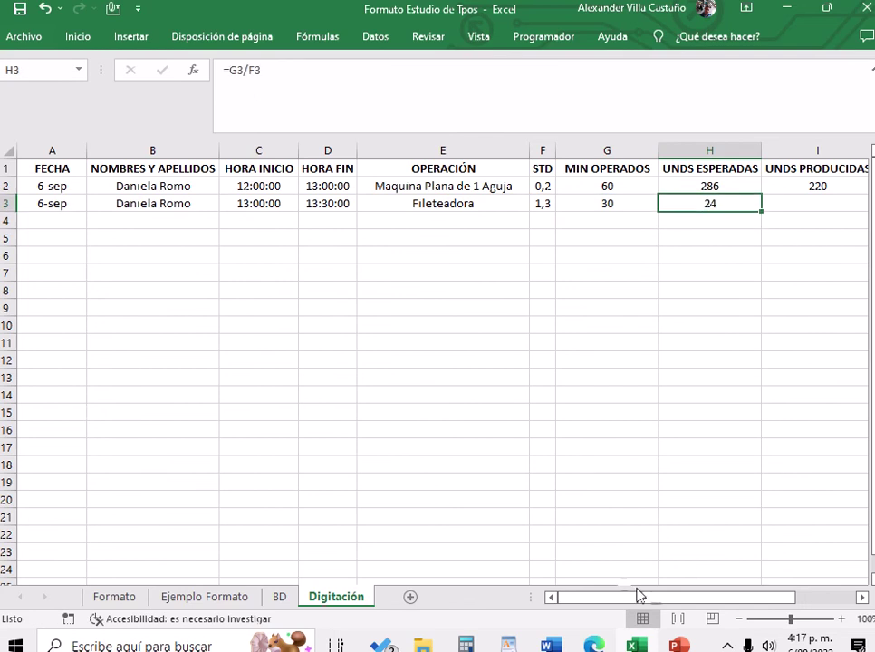
Enter 26 as the UNDS PRODUCIDAS in I3 for the Fileteadora record.
drag(636, 597, 712, 597)
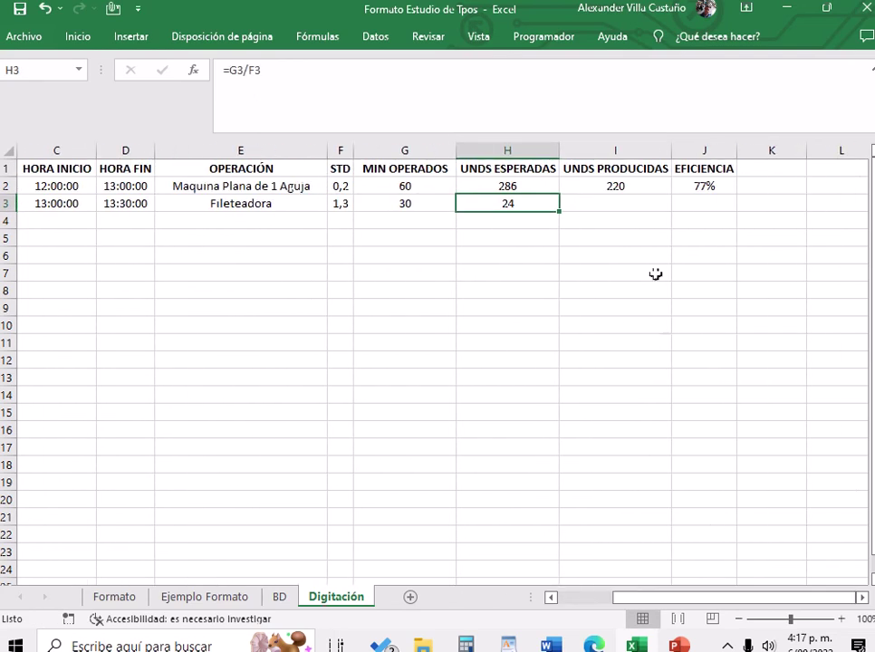
click(604, 211)
text(26)
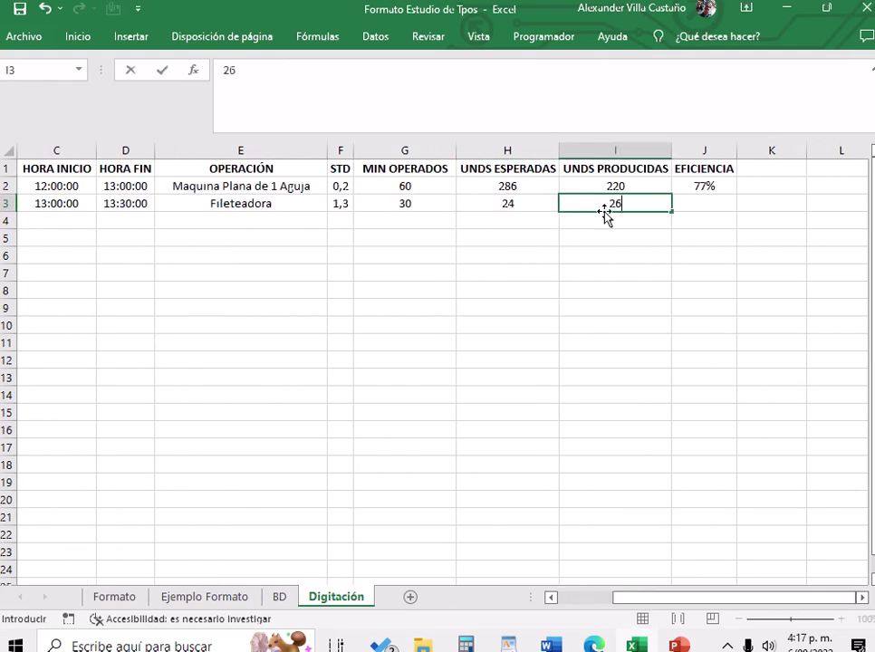
key(Tab)
Fill the EFICIENCIA formula from J2 down to J3 and check that it divides I3 by H3.
click(725, 189)
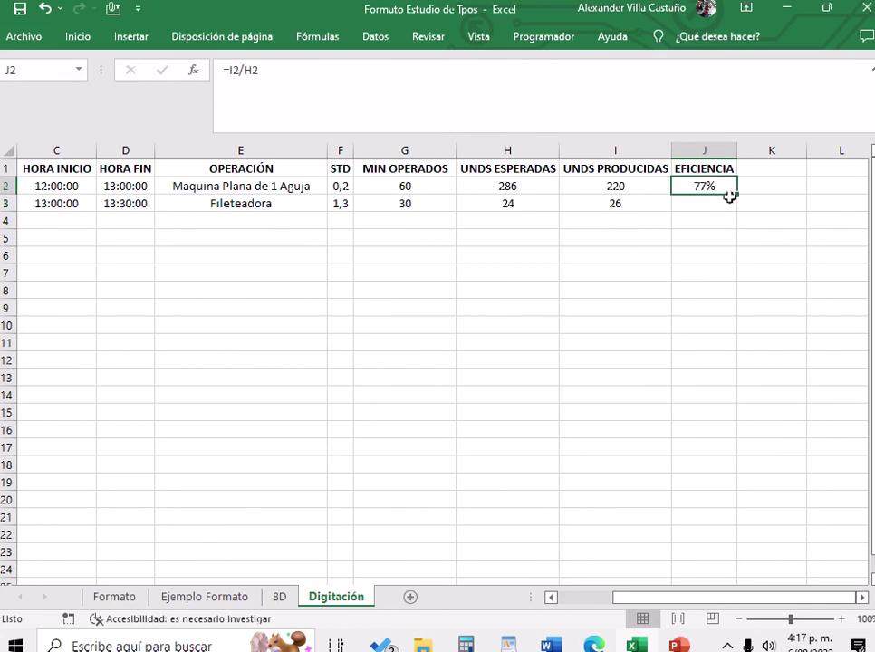
drag(736, 194, 726, 209)
click(726, 207)
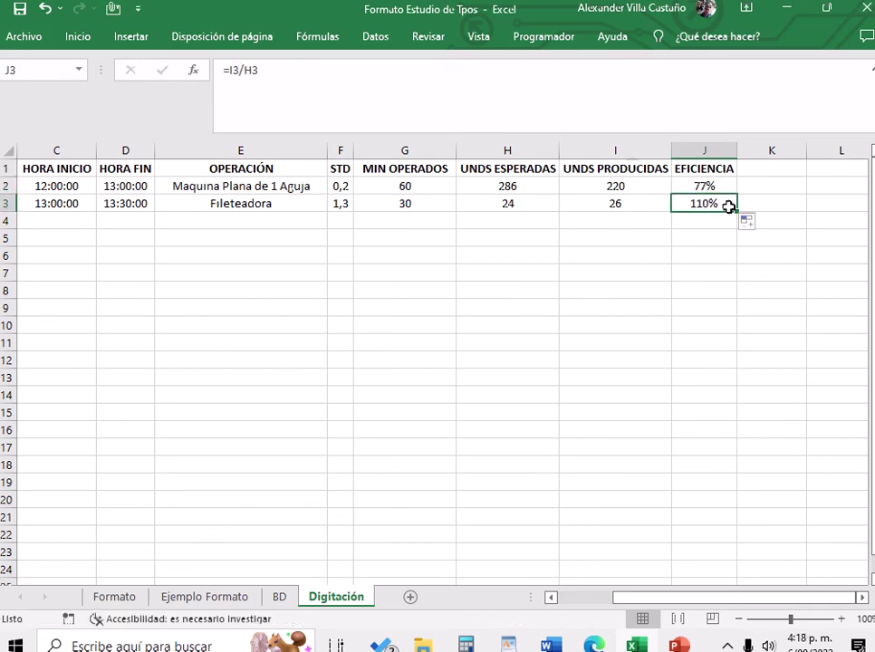
click(259, 70)
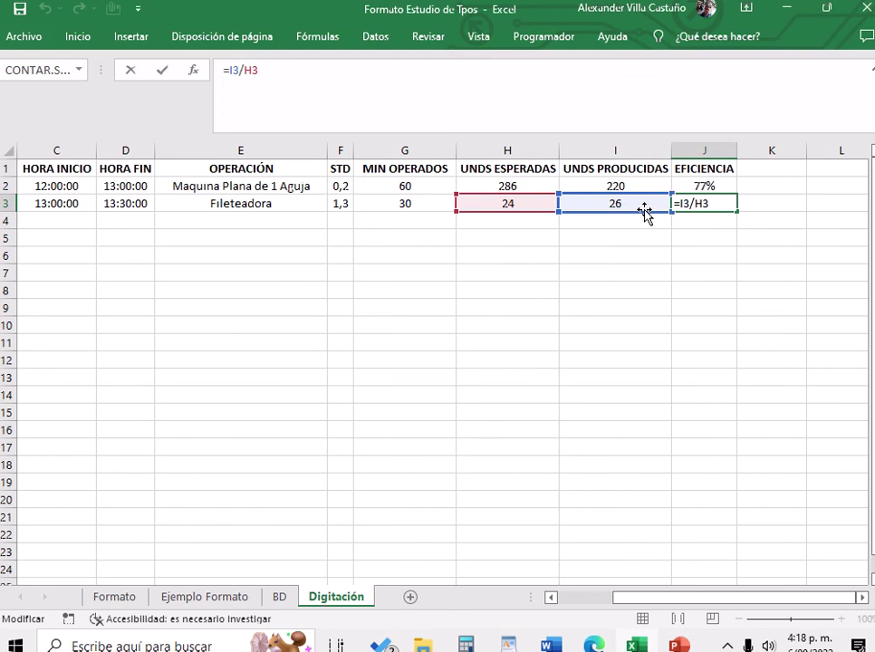
key(Return)
click(708, 202)
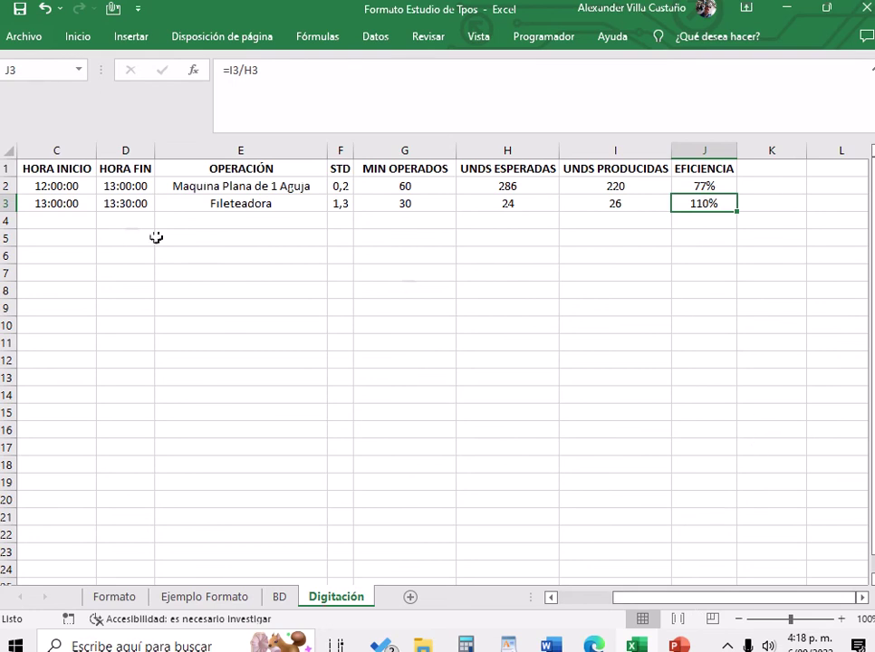
Point out the start time, end time and operation cells of row 4, and select J2:J3 to review the operator's average efficiency.
click(51, 220)
click(122, 220)
click(281, 222)
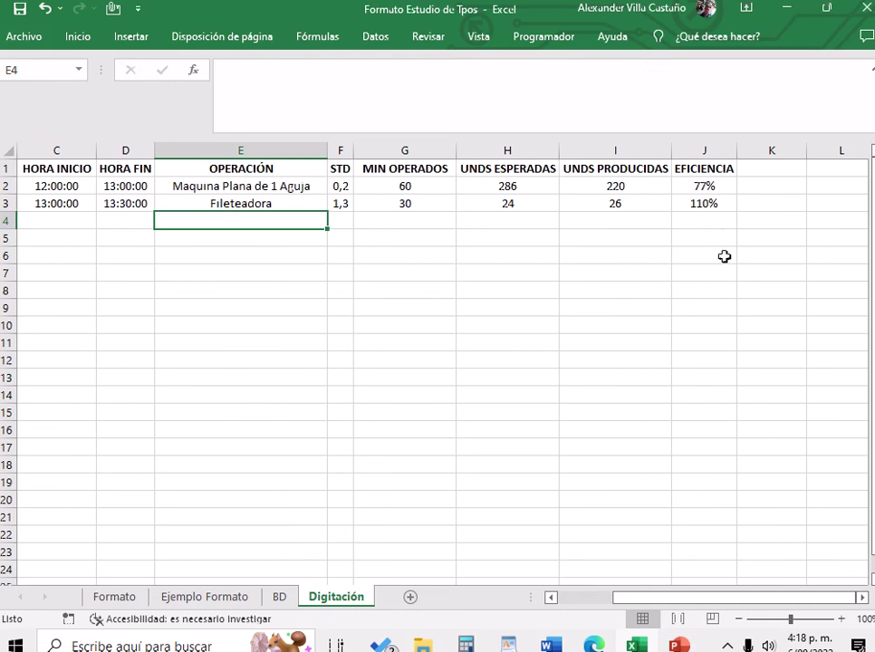
drag(717, 185, 714, 197)
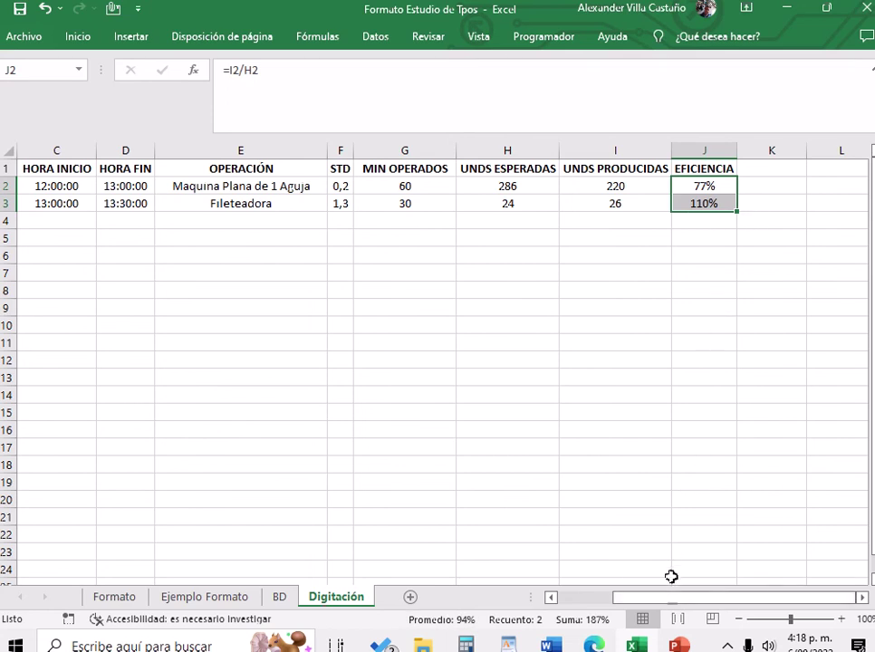
drag(671, 597, 613, 597)
click(563, 458)
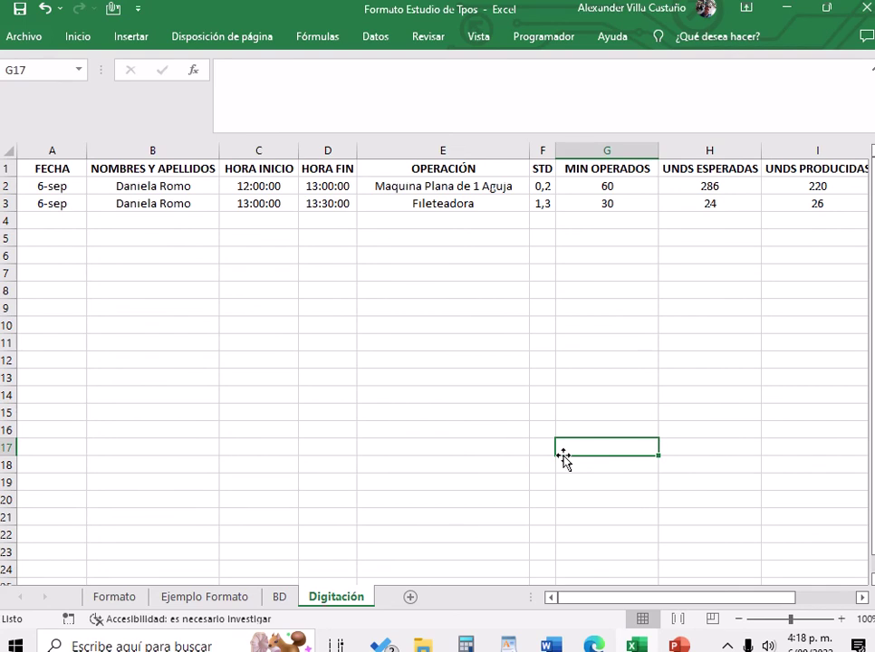
click(486, 328)
click(588, 286)
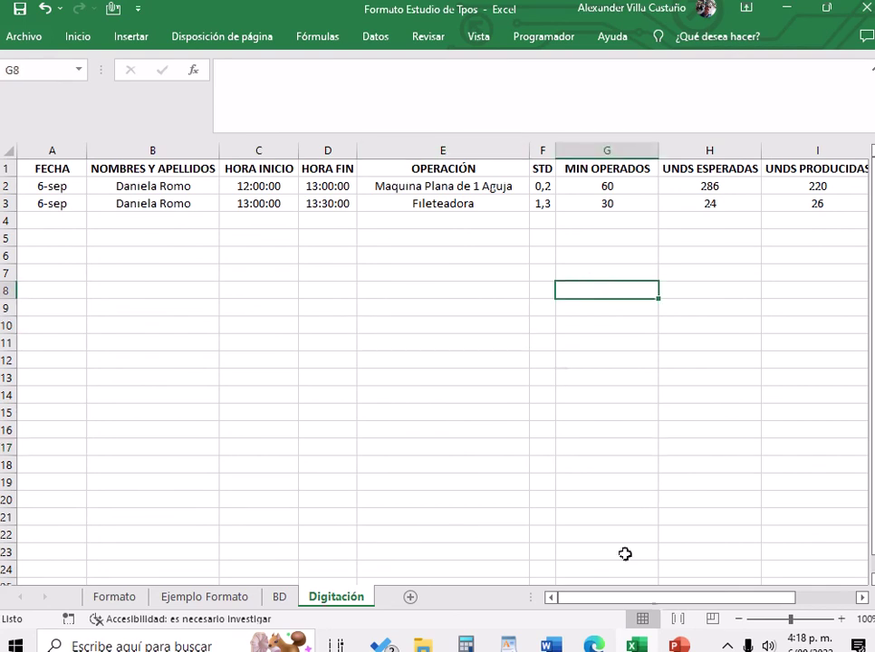
drag(657, 598, 554, 599)
mouse_move(659, 8)
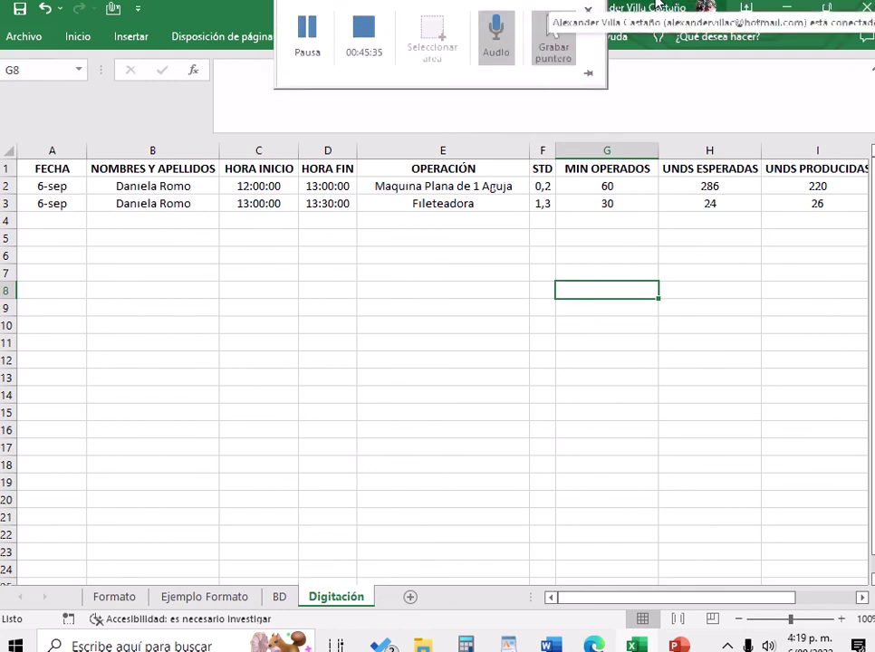